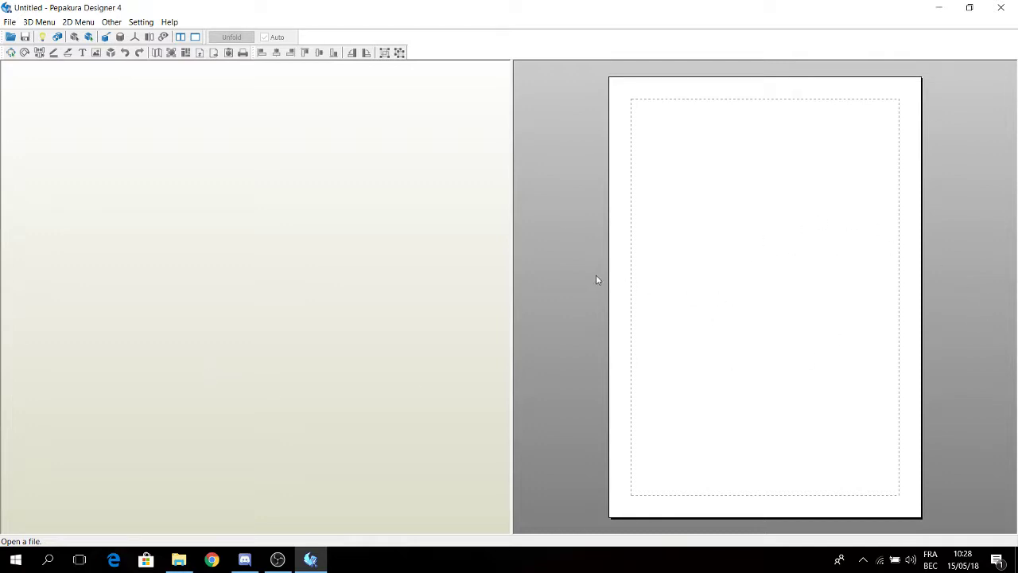
Open the 3D model DOK_00.emo_DOK_00.obj from the gold folder and accept the face-count warning
{"action": "left_click", "coordinate": [10, 36]}
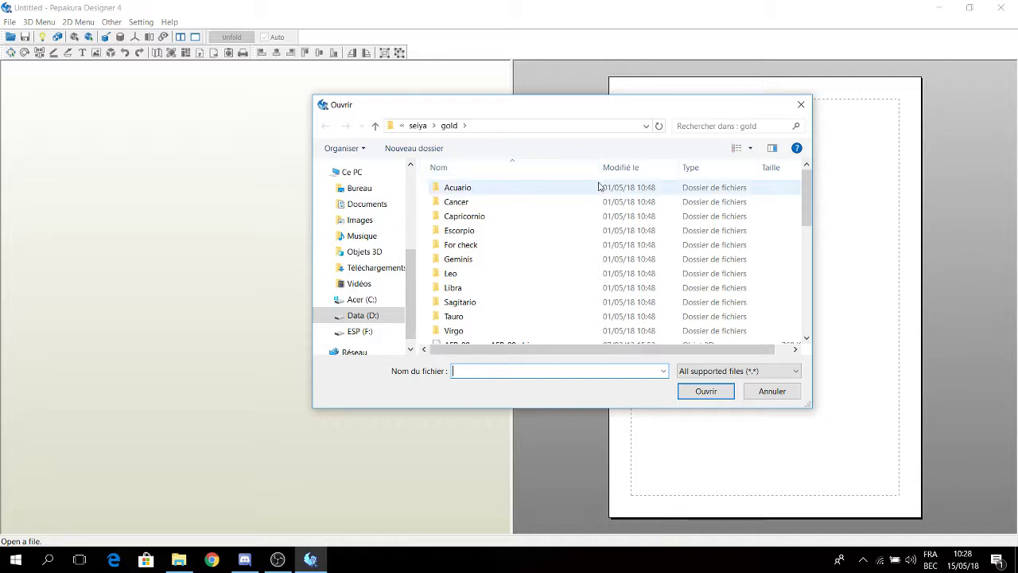
{"action": "scroll", "coordinate": [593, 191], "scroll_direction": "down", "scroll_amount": 5}
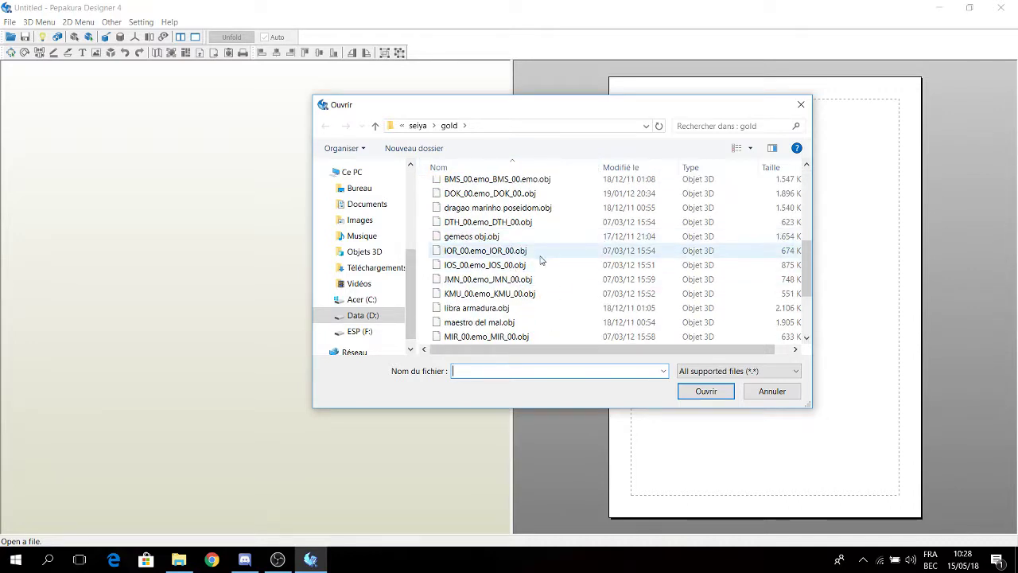
{"action": "scroll", "coordinate": [524, 266], "scroll_direction": "down", "scroll_amount": 2}
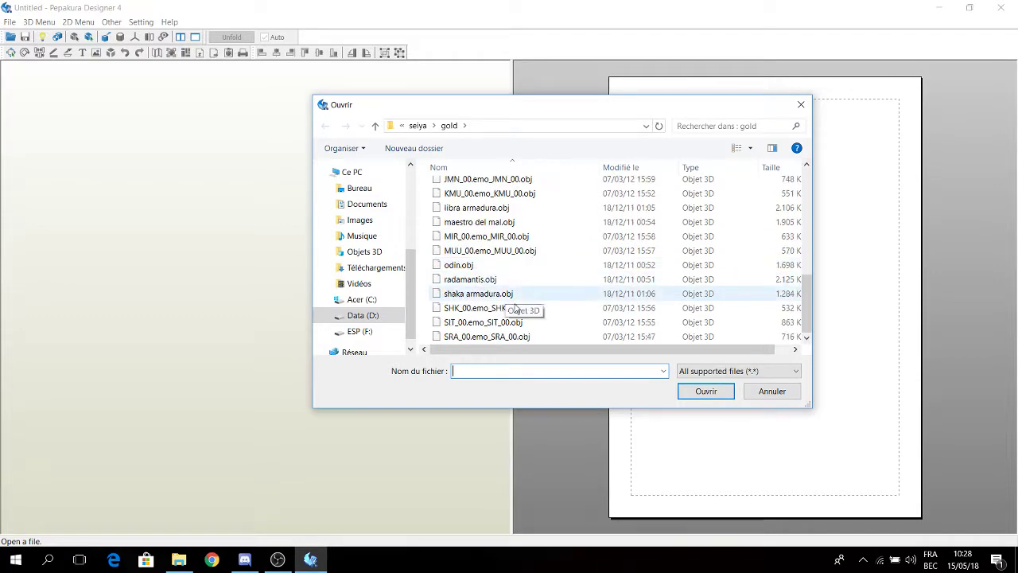
{"action": "scroll", "coordinate": [523, 305], "scroll_direction": "up", "scroll_amount": 3}
{"action": "scroll", "coordinate": [521, 287], "scroll_direction": "up", "scroll_amount": 5}
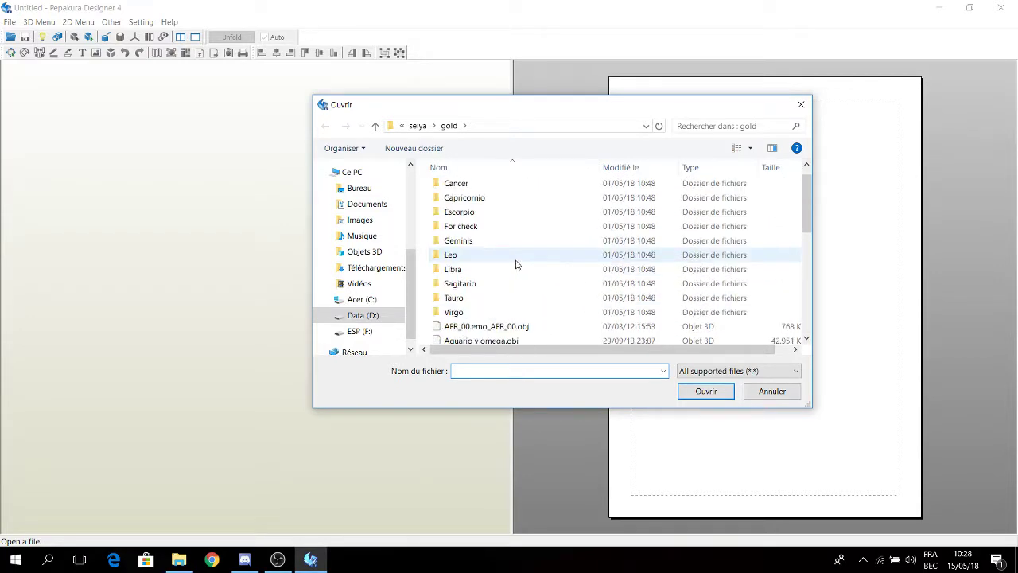
{"action": "scroll", "coordinate": [483, 333], "scroll_direction": "down", "scroll_amount": 5}
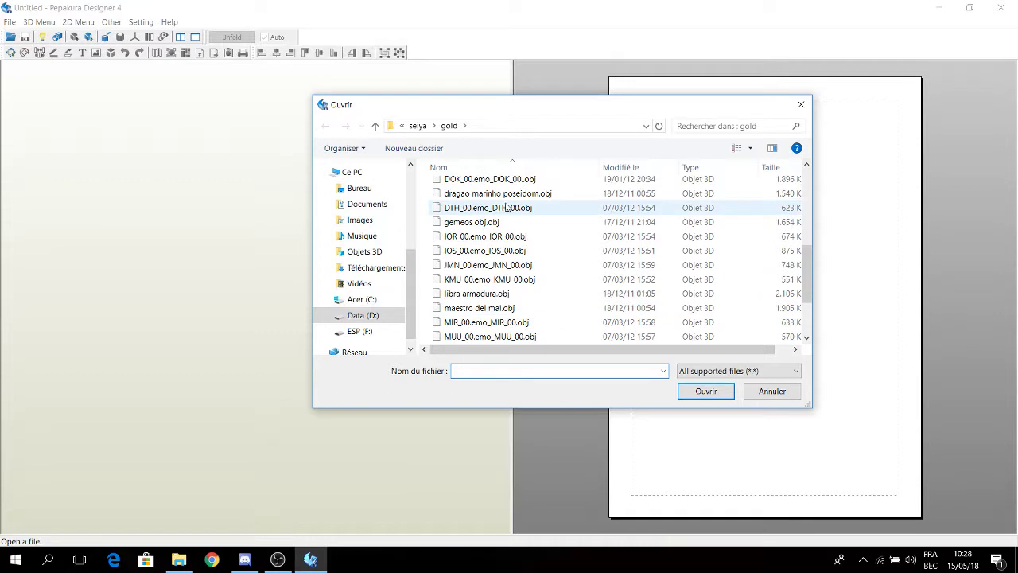
{"action": "double_click", "coordinate": [474, 182]}
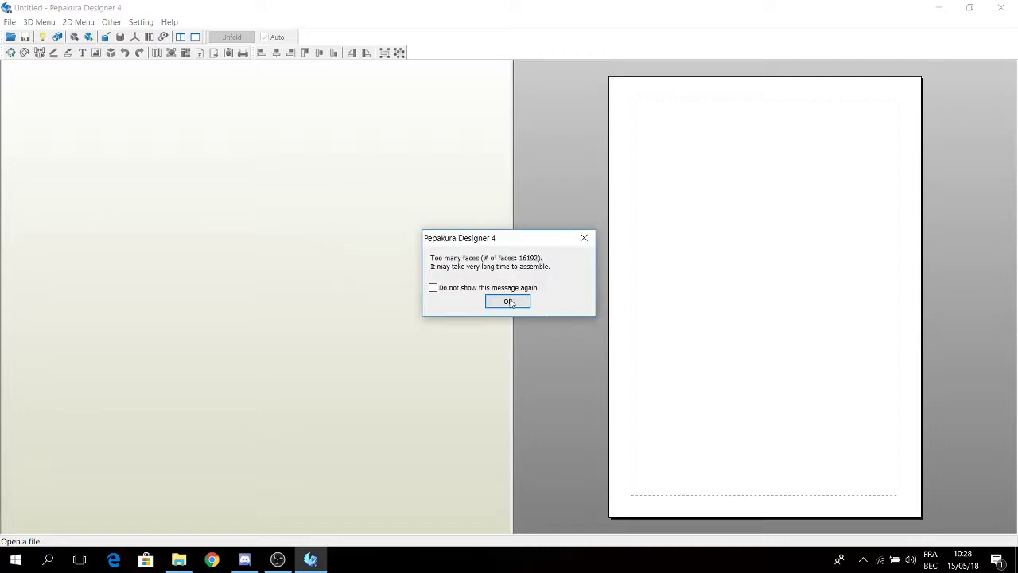
{"action": "left_click", "coordinate": [508, 301]}
{"action": "left_click", "coordinate": [511, 303]}
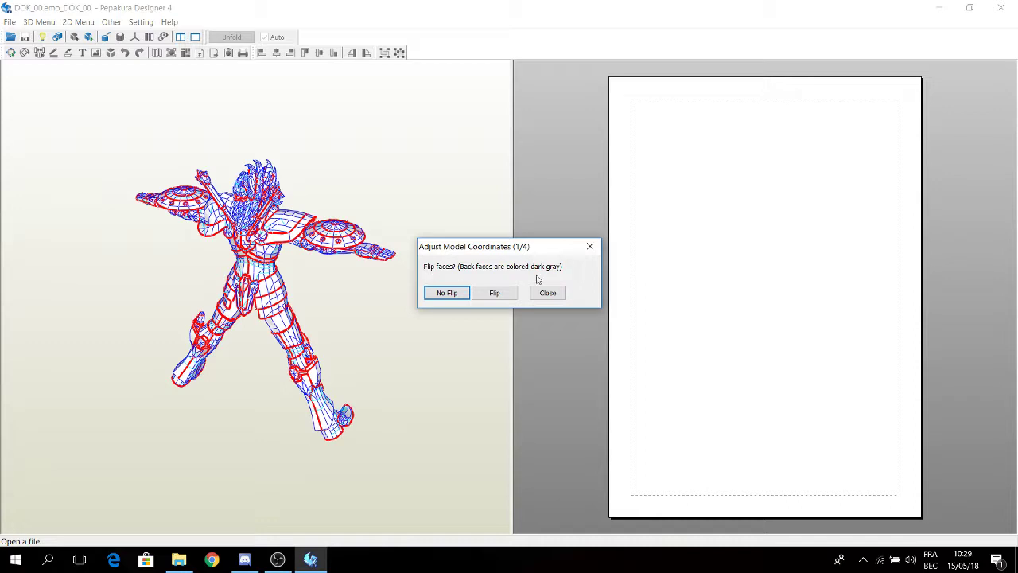
Orient the imported model without flipping faces, using magenta as front, the unchanged bottom and inversion, and accept the default scale
{"action": "left_click", "coordinate": [448, 293]}
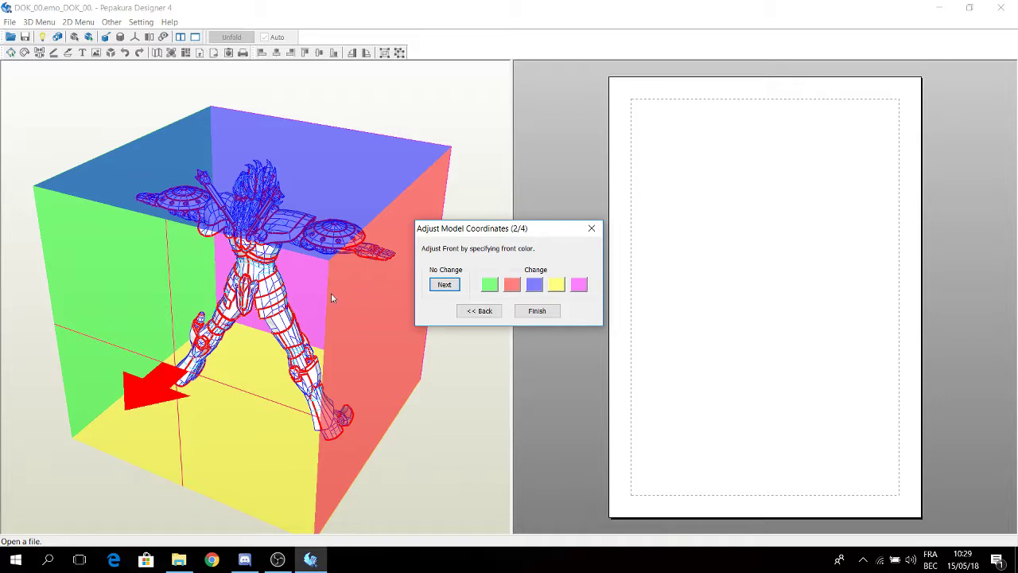
{"action": "left_click", "coordinate": [579, 286]}
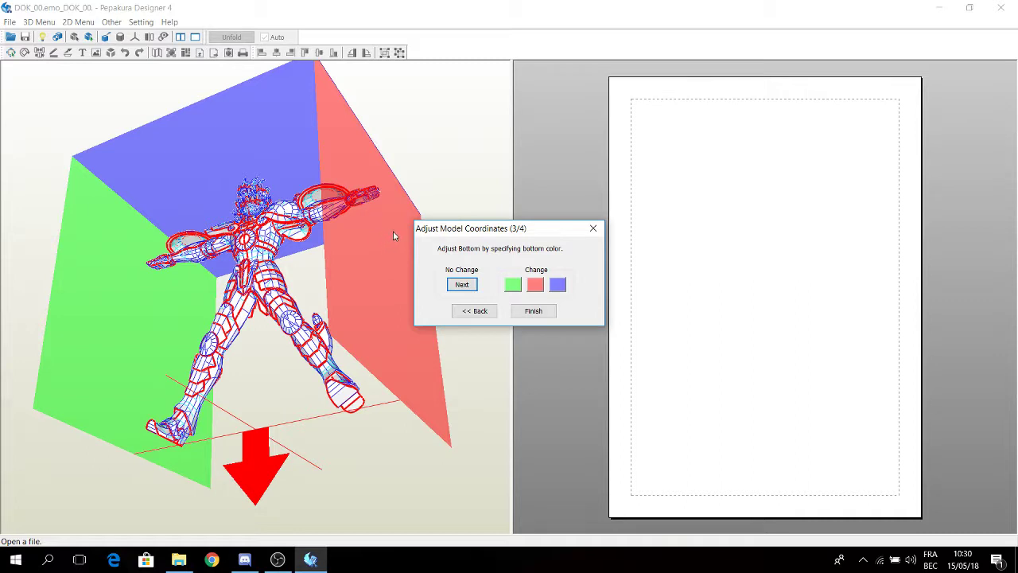
{"action": "left_click", "coordinate": [463, 285]}
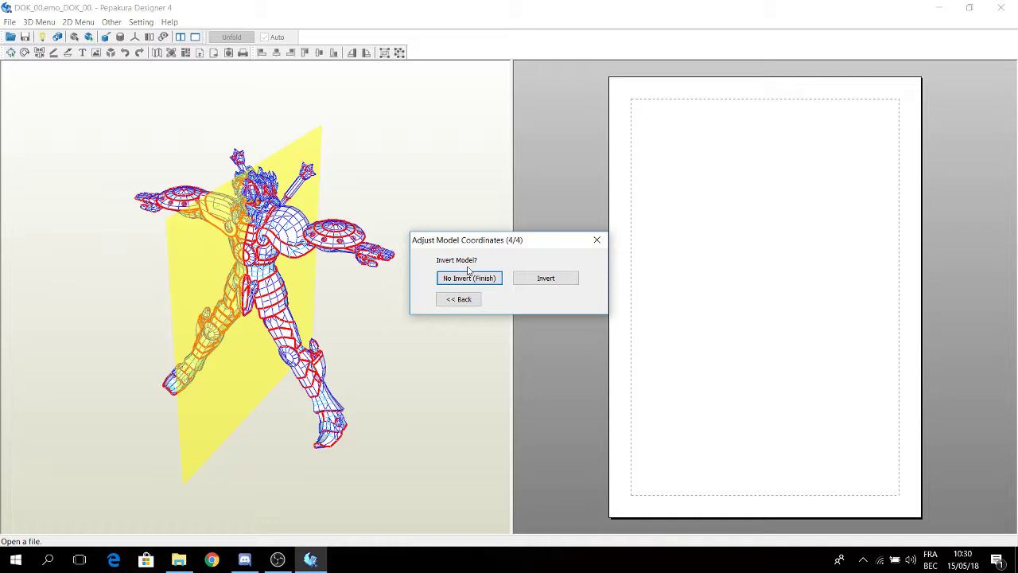
{"action": "left_click", "coordinate": [547, 281]}
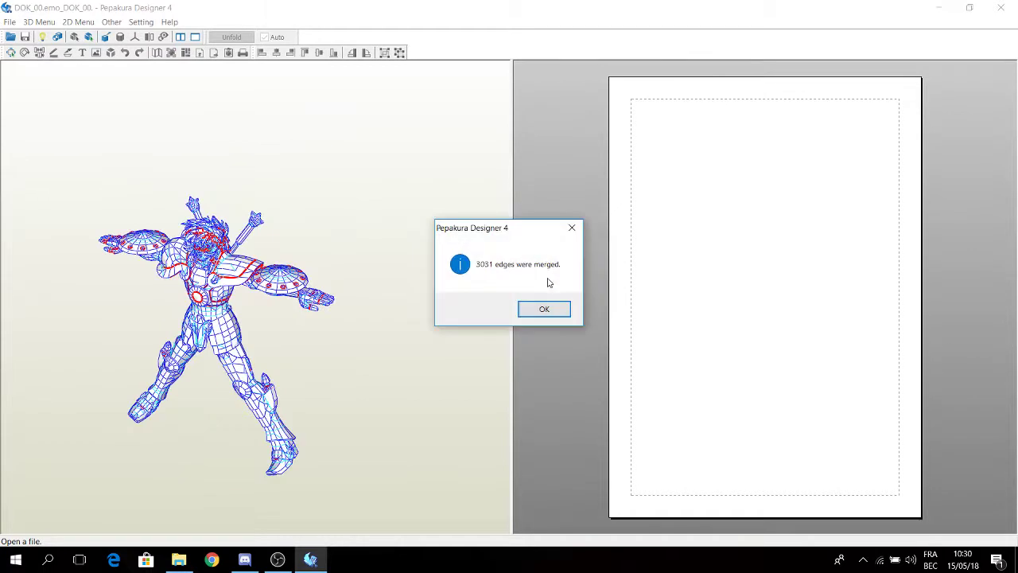
{"action": "left_click", "coordinate": [541, 311]}
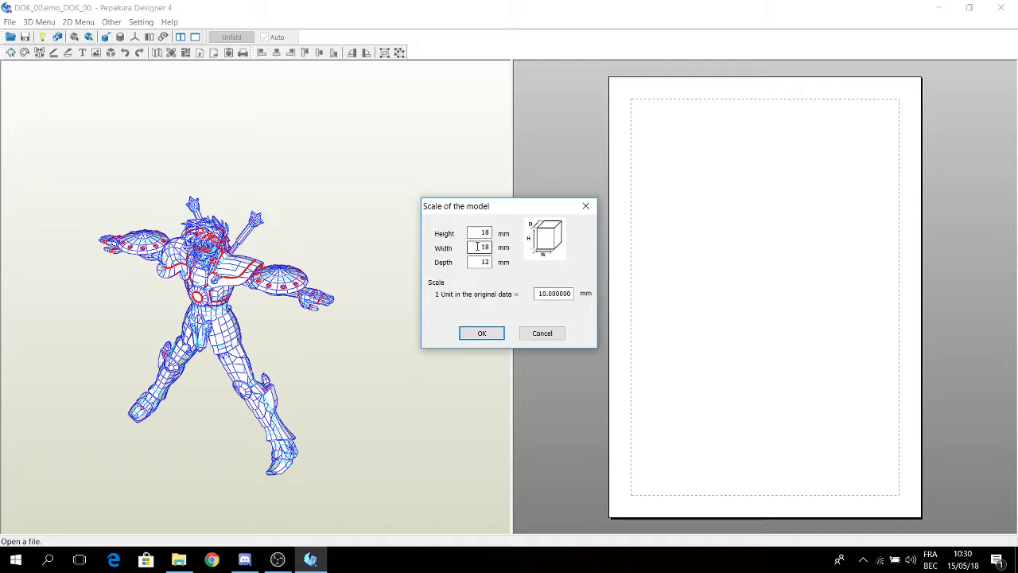
{"action": "left_click", "coordinate": [481, 333]}
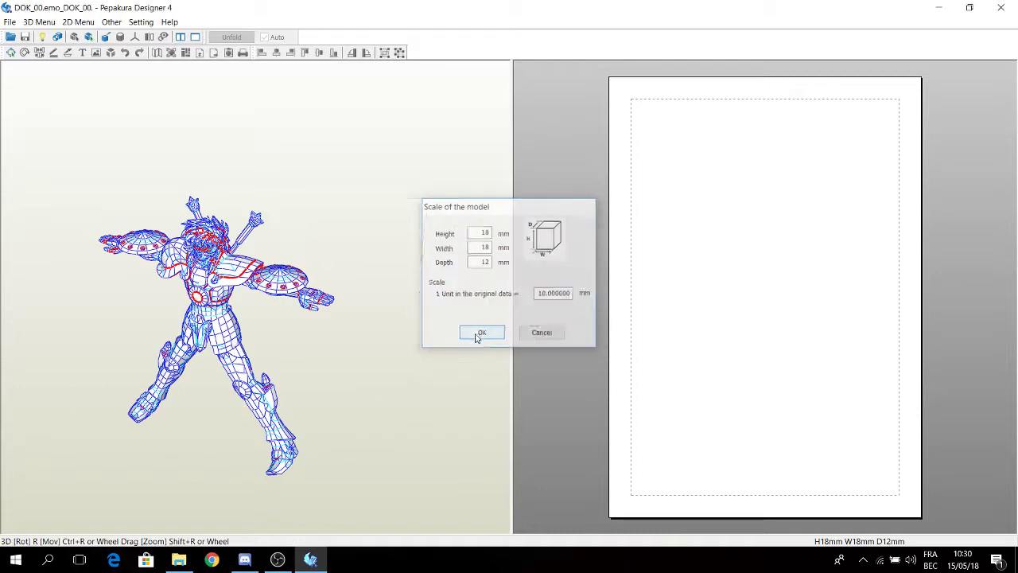
Examine the imported figure from the front and from both sides, including a close view of the torso armour
{"action": "left_click_drag", "start_coordinate": [201, 408], "coordinate": [274, 246]}
{"action": "right_click_drag", "start_coordinate": [273, 242], "coordinate": [252, 268]}
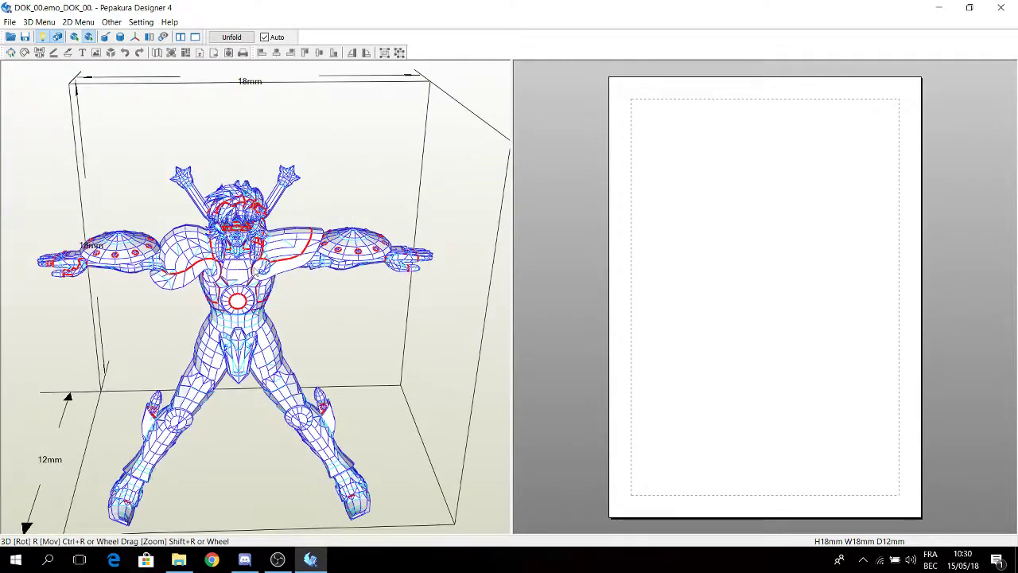
{"action": "scroll", "coordinate": [253, 267], "scroll_direction": "up", "scroll_amount": 3}
{"action": "scroll", "coordinate": [253, 267], "scroll_direction": "up", "scroll_amount": 2}
{"action": "left_click_drag", "start_coordinate": [233, 265], "coordinate": [253, 260]}
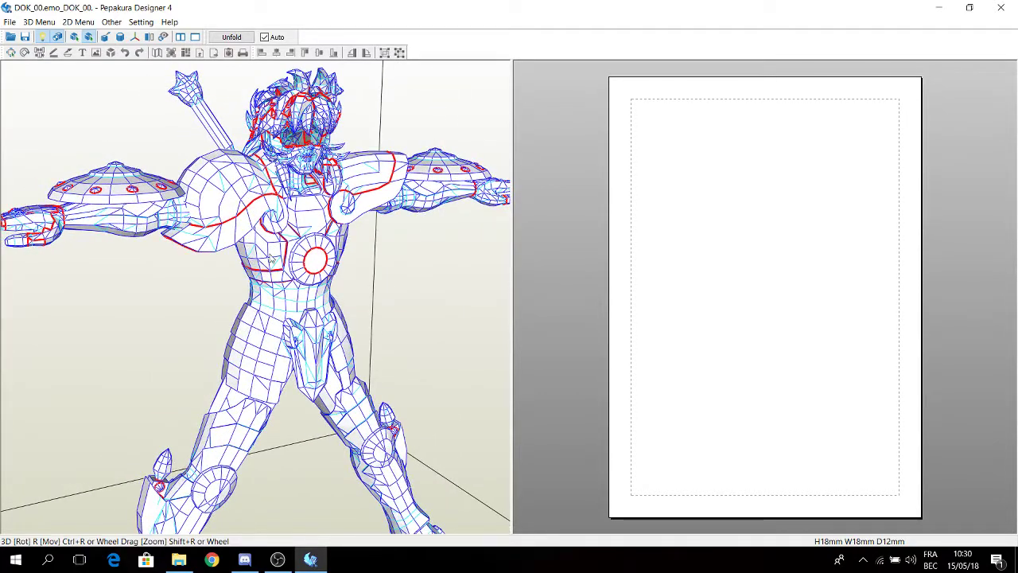
{"action": "scroll", "coordinate": [269, 256], "scroll_direction": "down", "scroll_amount": 1}
{"action": "scroll", "coordinate": [269, 255], "scroll_direction": "up", "scroll_amount": 3}
{"action": "scroll", "coordinate": [269, 254], "scroll_direction": "down", "scroll_amount": 3}
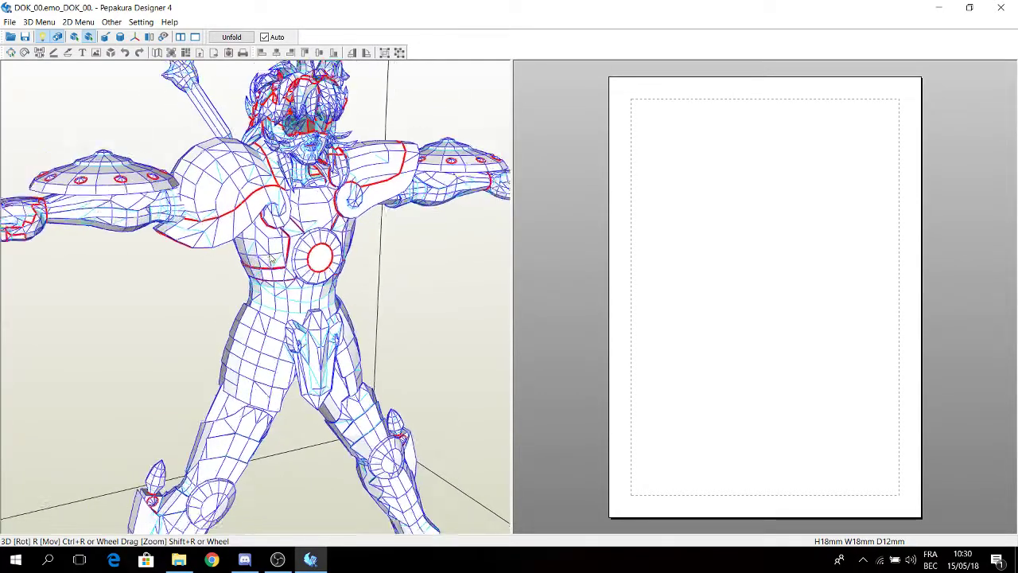
{"action": "left_click_drag", "start_coordinate": [270, 257], "coordinate": [228, 315]}
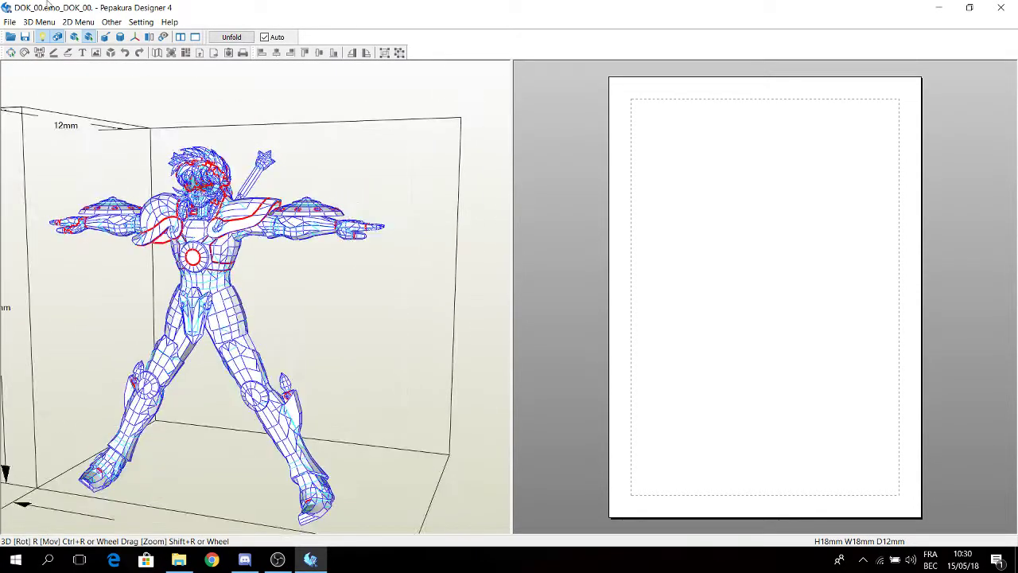
Scale the model up by 10%
{"action": "left_click", "coordinate": [84, 22]}
{"action": "mouse_move", "coordinate": [120, 208]}
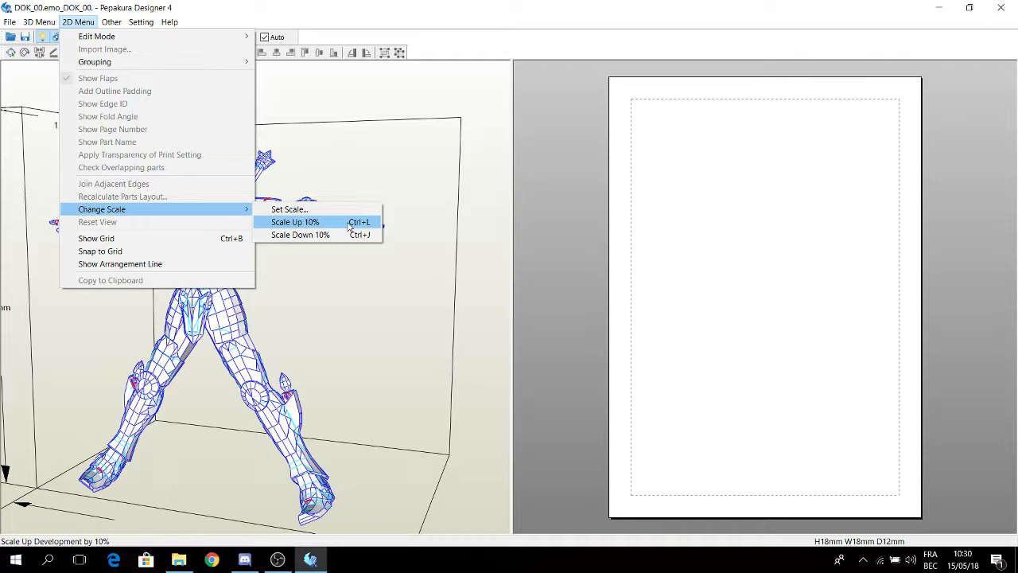
{"action": "left_click", "coordinate": [303, 227]}
Set the model's height to 1680 mm and view the whole figure with its dimension box
{"action": "left_click", "coordinate": [86, 22]}
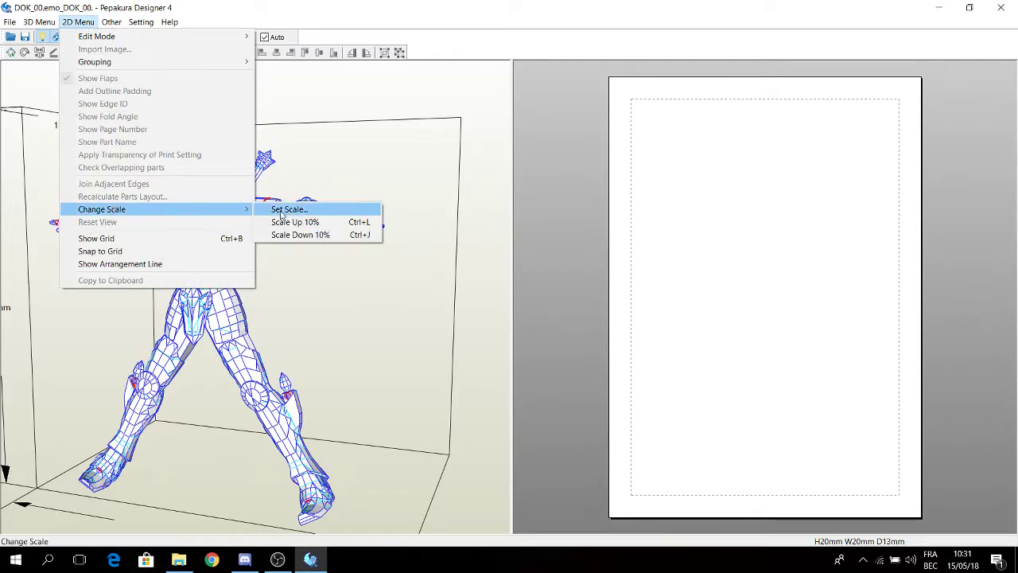
{"action": "left_click", "coordinate": [290, 210]}
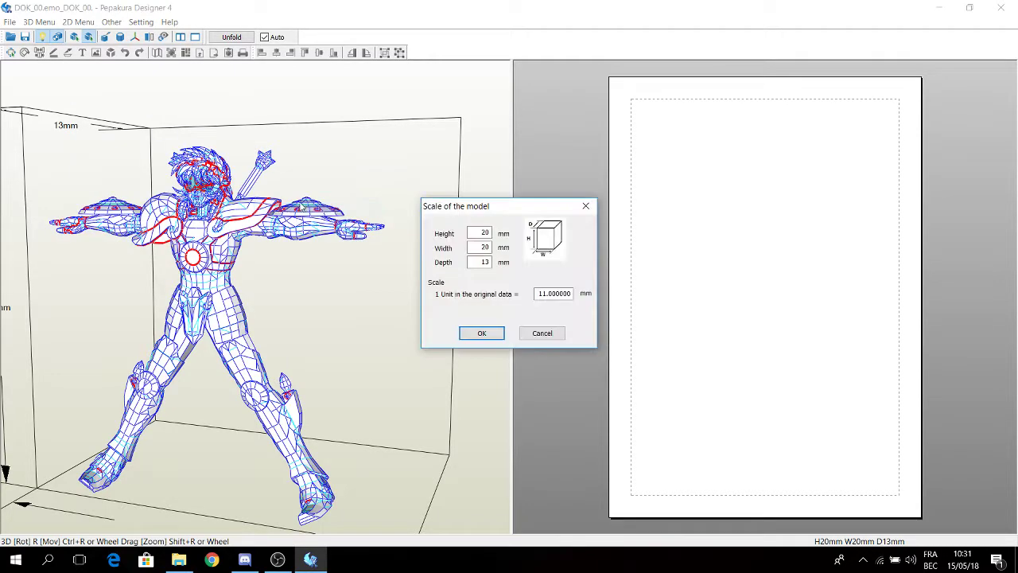
{"action": "double_click", "coordinate": [480, 233]}
{"action": "type", "text": "1680"}
{"action": "key", "text": "Return"}
{"action": "left_click_drag", "start_coordinate": [245, 303], "coordinate": [207, 288]}
{"action": "left_click_drag", "start_coordinate": [283, 309], "coordinate": [242, 206]}
{"action": "left_click_drag", "start_coordinate": [256, 356], "coordinate": [191, 208]}
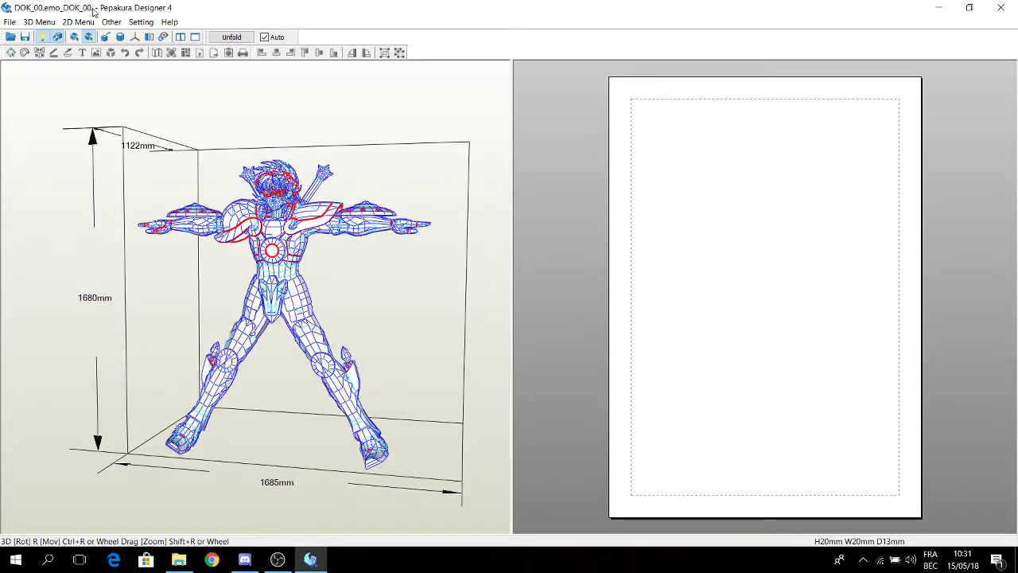
Set the model's height to 1670 mm in the scale settings
{"action": "left_click", "coordinate": [79, 21]}
{"action": "mouse_move", "coordinate": [113, 210]}
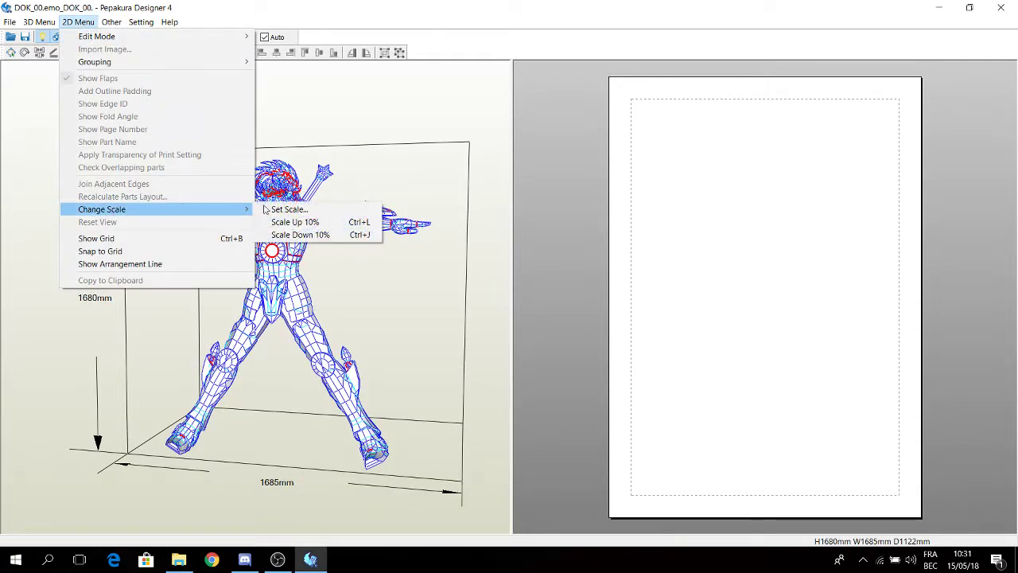
{"action": "left_click", "coordinate": [268, 209]}
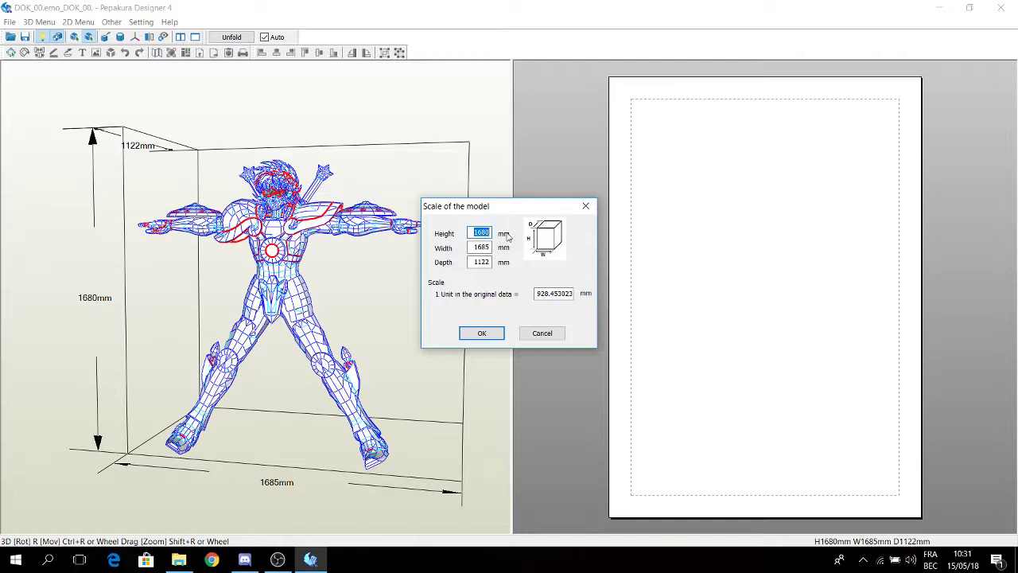
{"action": "type", "text": "1670"}
{"action": "key", "text": "Return"}
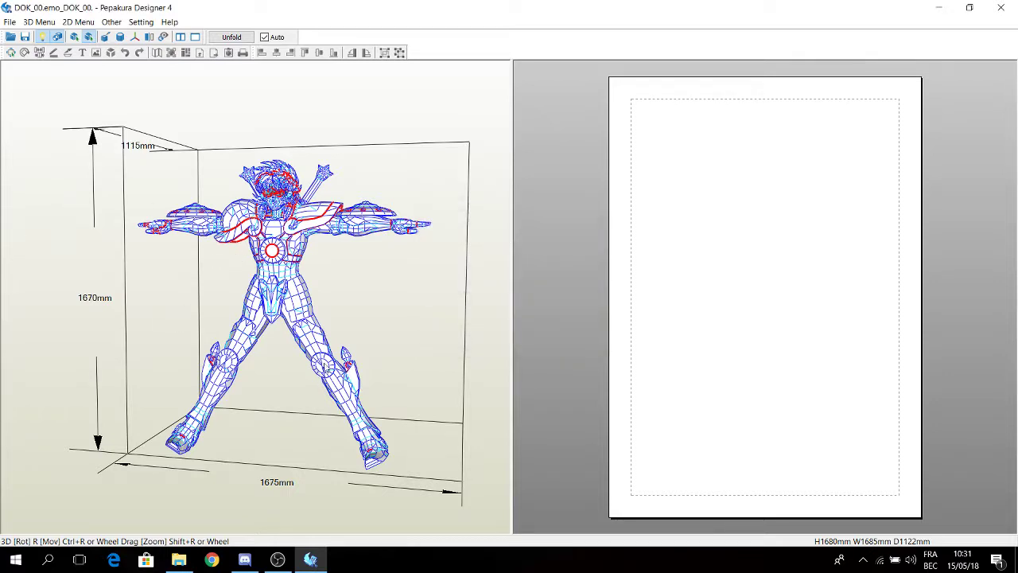
Examine the rescaled figure and its dimension box from several angles and distances
{"action": "right_click_drag", "start_coordinate": [306, 335], "coordinate": [367, 300]}
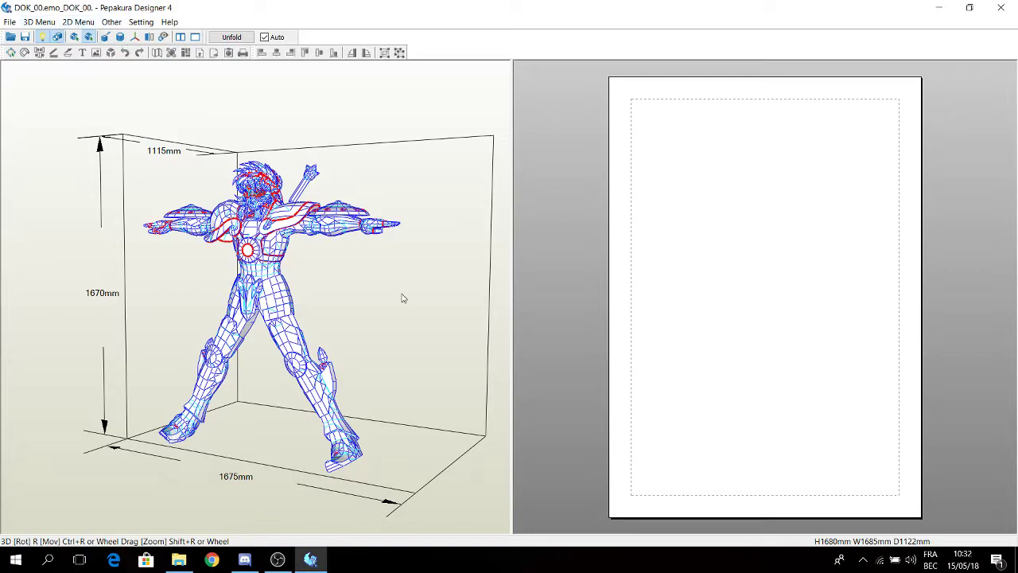
{"action": "right_click_drag", "start_coordinate": [402, 298], "coordinate": [333, 300]}
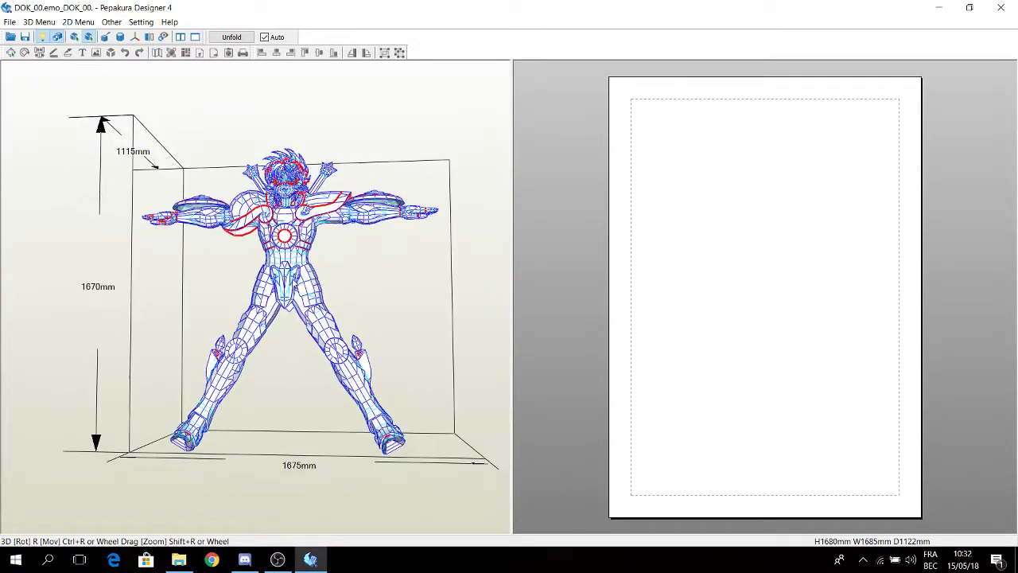
{"action": "scroll", "coordinate": [296, 279], "scroll_direction": "up", "scroll_amount": 4}
{"action": "scroll", "coordinate": [306, 278], "scroll_direction": "up", "scroll_amount": 2}
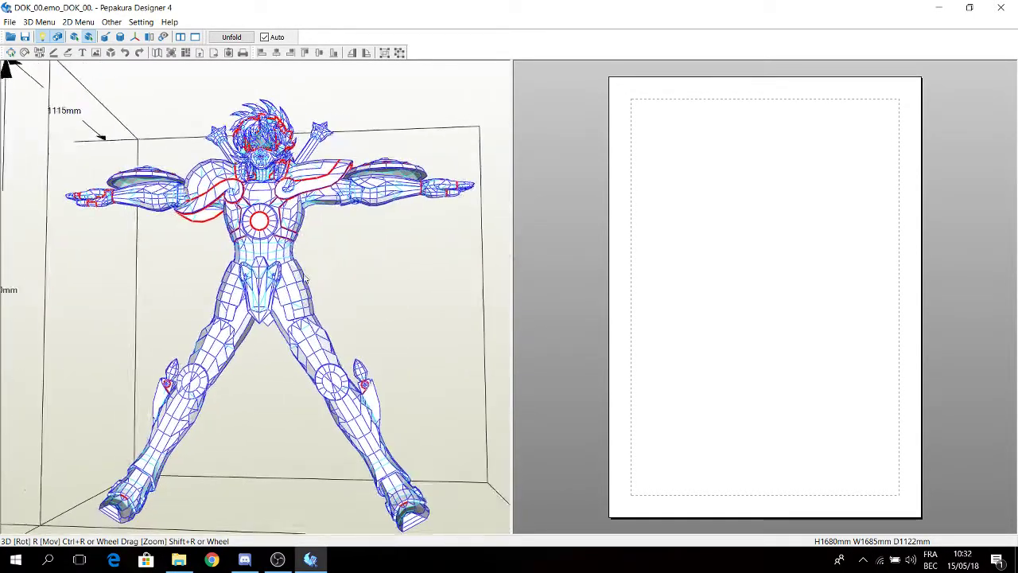
{"action": "scroll", "coordinate": [341, 313], "scroll_direction": "up", "scroll_amount": 2}
{"action": "scroll", "coordinate": [346, 286], "scroll_direction": "down", "scroll_amount": 3}
{"action": "scroll", "coordinate": [352, 252], "scroll_direction": "up", "scroll_amount": 2}
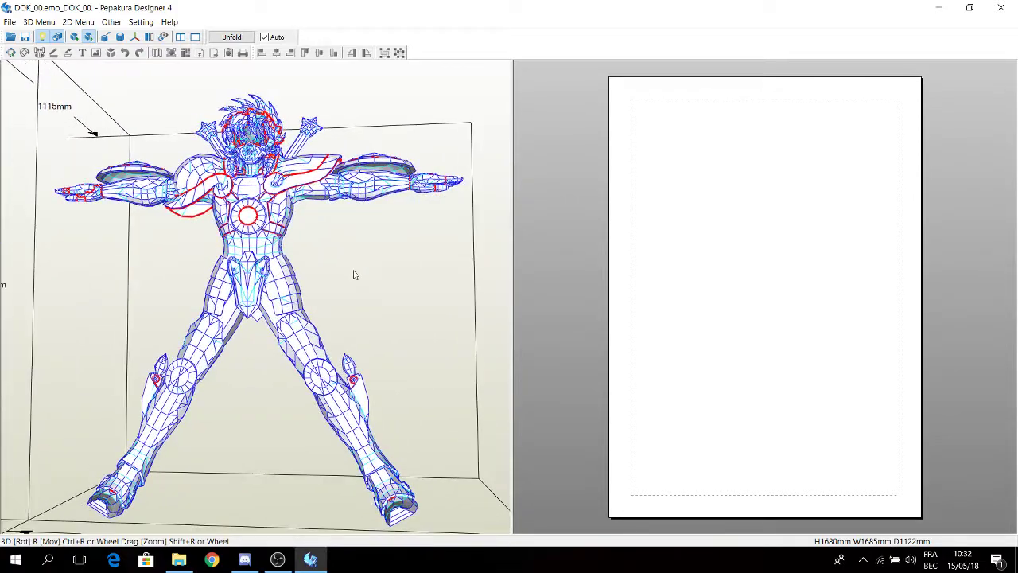
{"action": "middle_click_drag", "start_coordinate": [354, 275], "coordinate": [266, 268]}
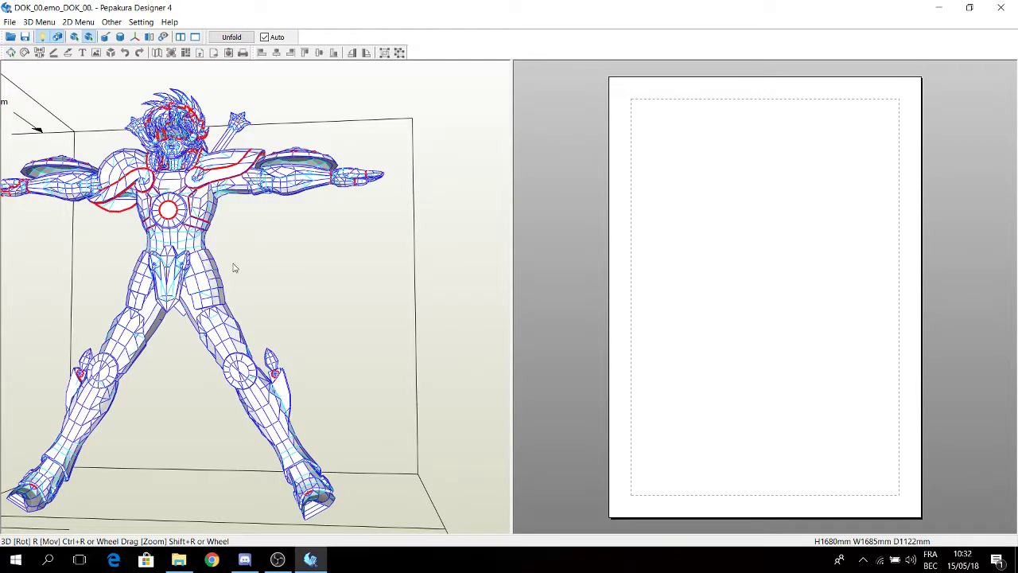
{"action": "right_click_drag", "start_coordinate": [233, 268], "coordinate": [313, 345]}
{"action": "right_click_drag", "start_coordinate": [233, 232], "coordinate": [270, 235]}
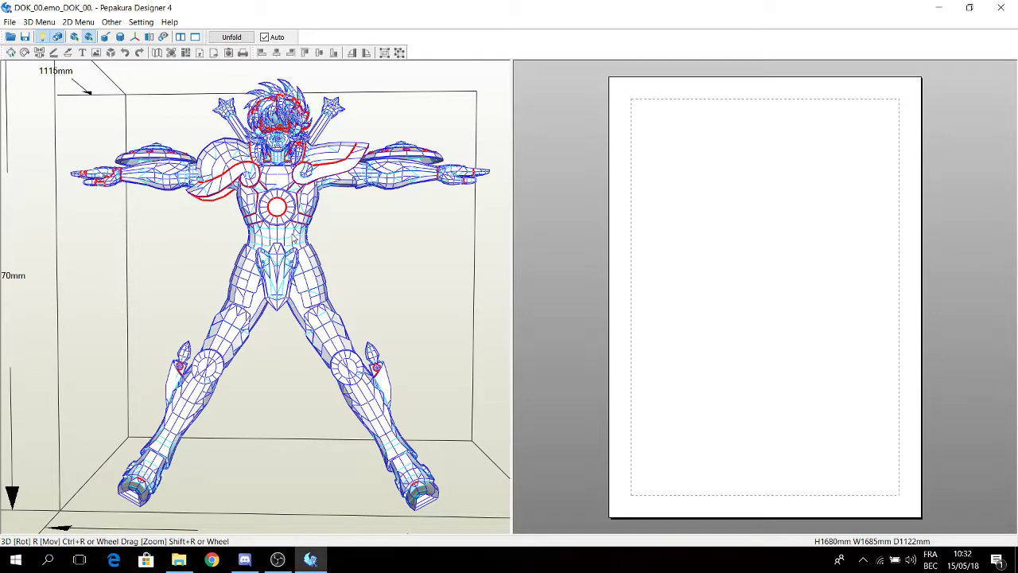
{"action": "scroll", "coordinate": [294, 236], "scroll_direction": "down", "scroll_amount": 1}
Open the 3D model BMS_00.emo_BMS_00.emo.obj from the gold folder and accept the normalization and face-count notices
{"action": "left_click", "coordinate": [10, 36]}
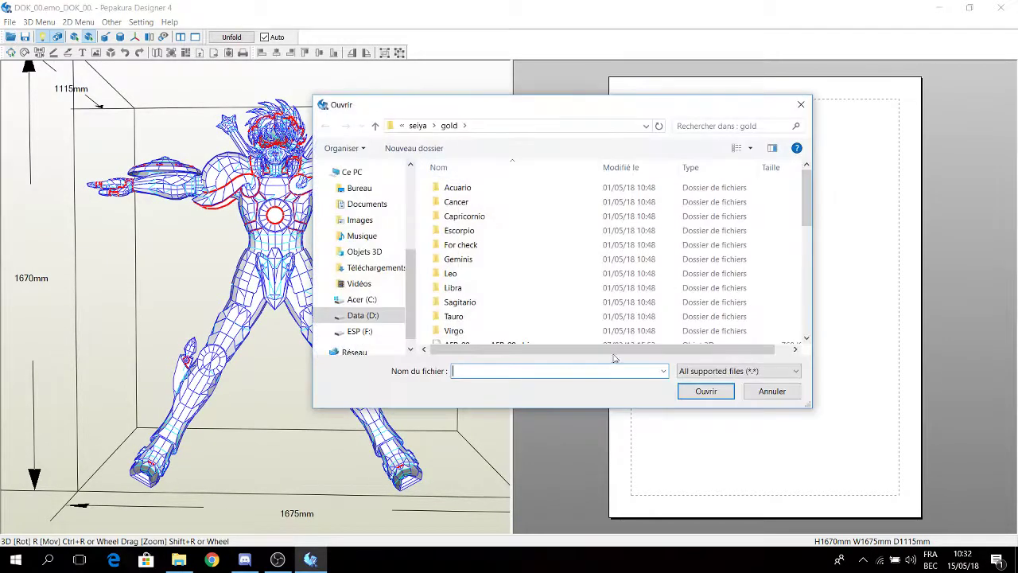
{"action": "scroll", "coordinate": [515, 259], "scroll_direction": "down", "scroll_amount": 5}
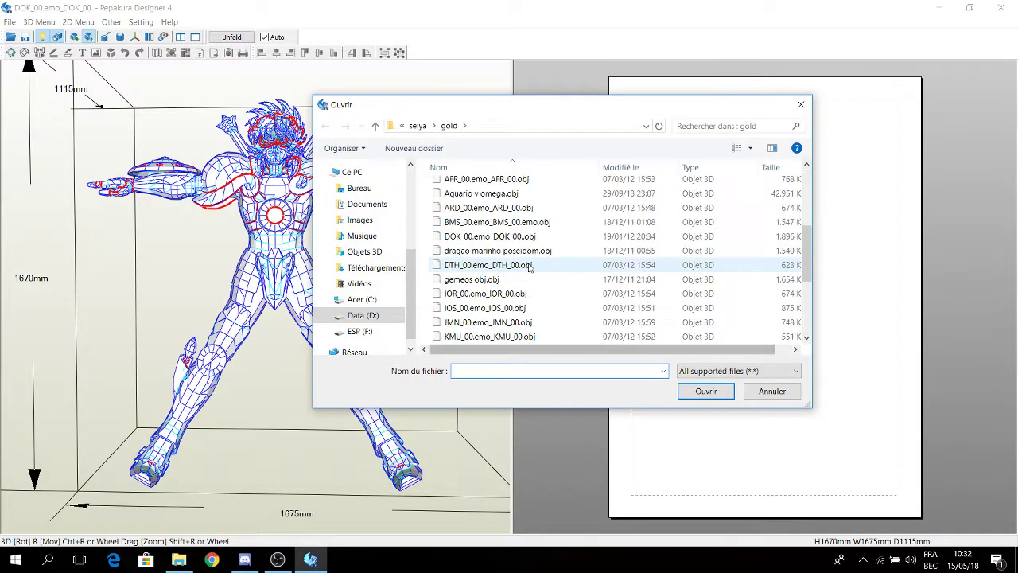
{"action": "double_click", "coordinate": [482, 223]}
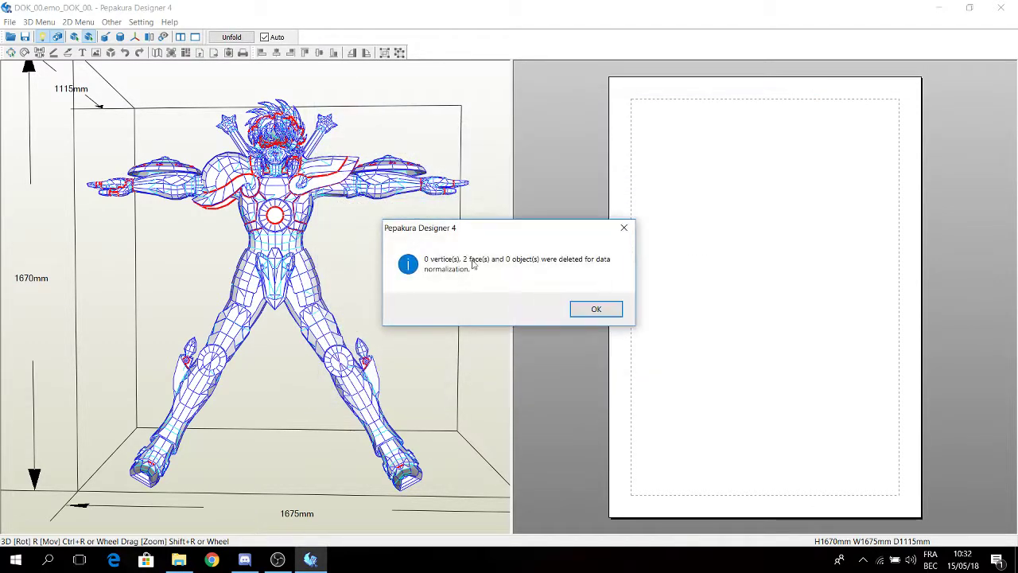
{"action": "left_click", "coordinate": [618, 310]}
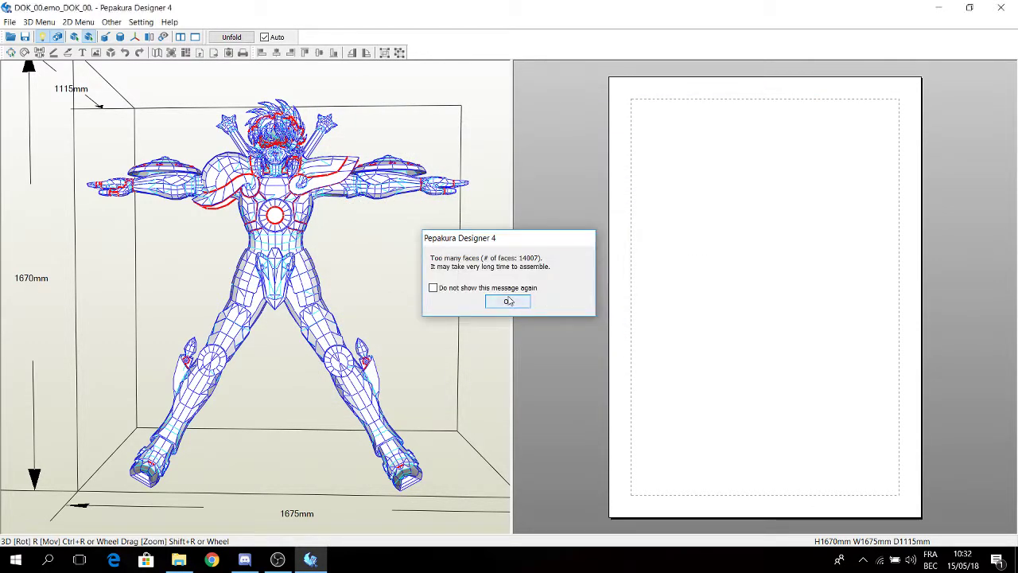
{"action": "left_click", "coordinate": [509, 304]}
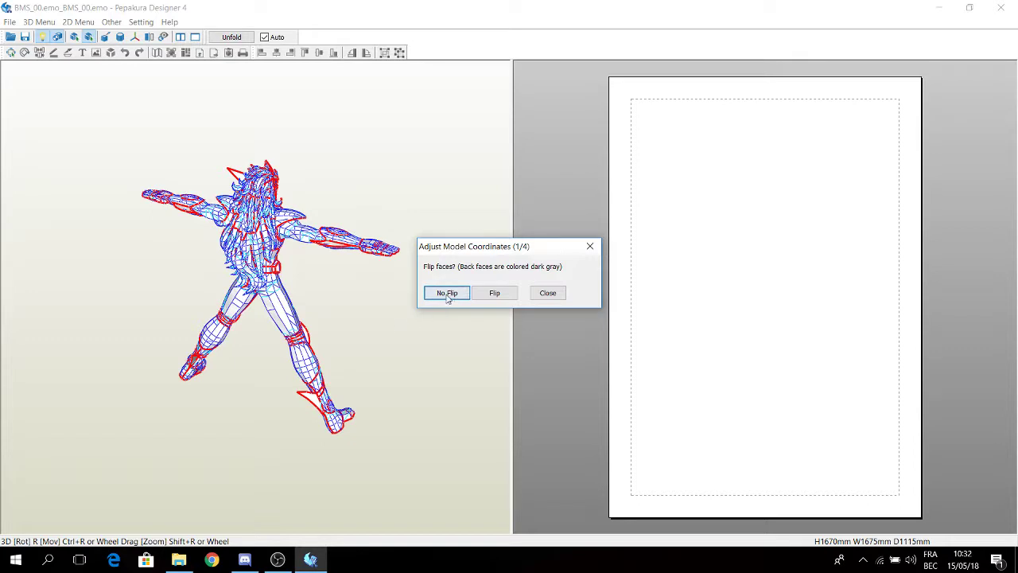
Keep the imported figure's faces unflipped, make the magenta side its front, keep the bottom direction, and finish the orientation adjustment
{"action": "left_click", "coordinate": [448, 294]}
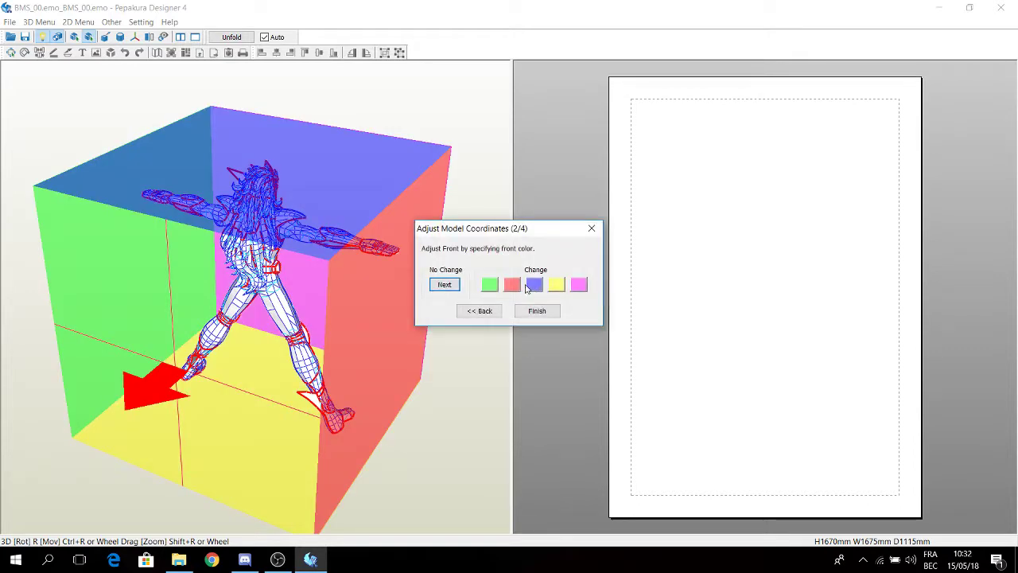
{"action": "left_click", "coordinate": [581, 288]}
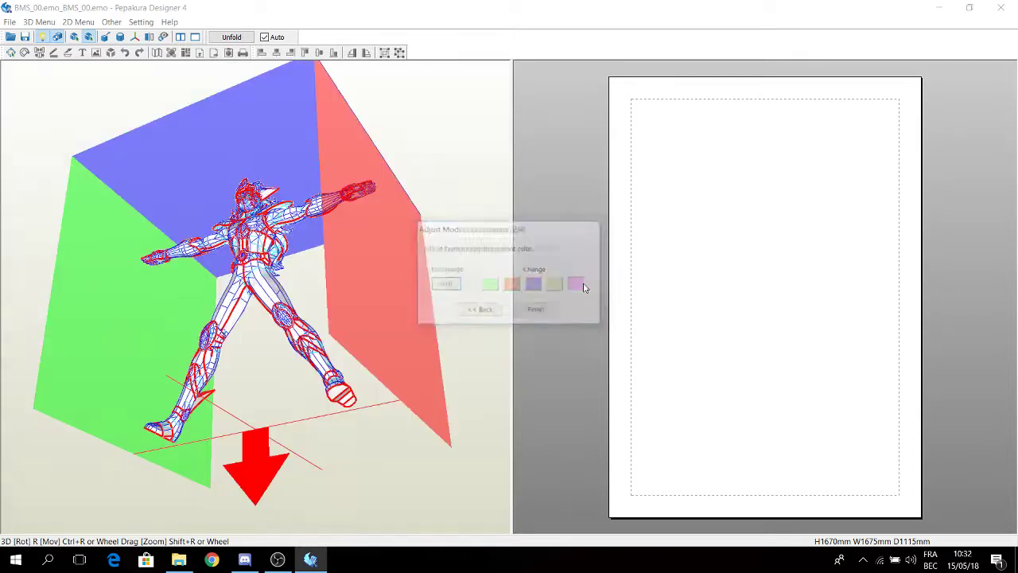
{"action": "left_click", "coordinate": [462, 288]}
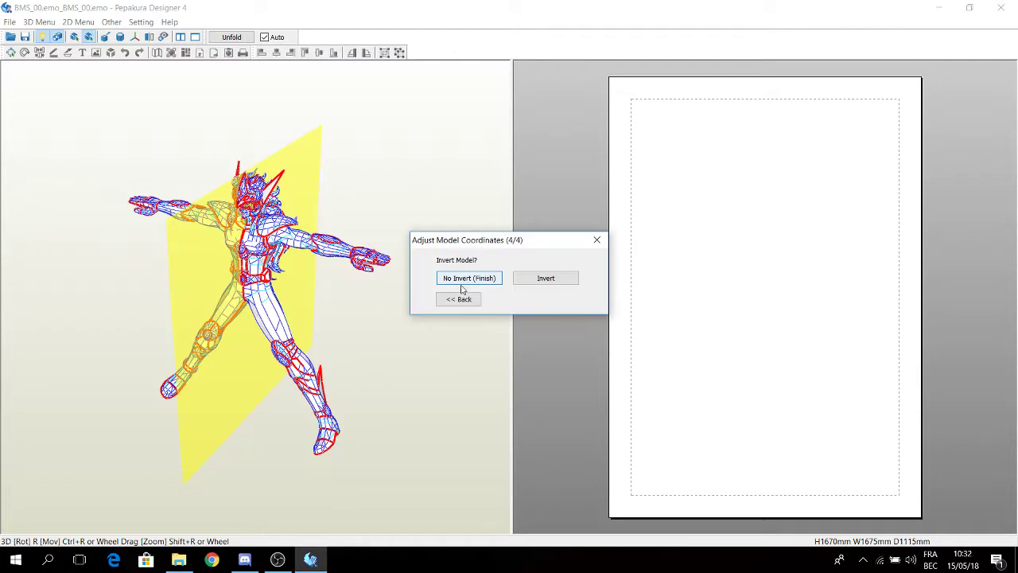
{"action": "left_click", "coordinate": [532, 283]}
{"action": "left_click", "coordinate": [545, 307]}
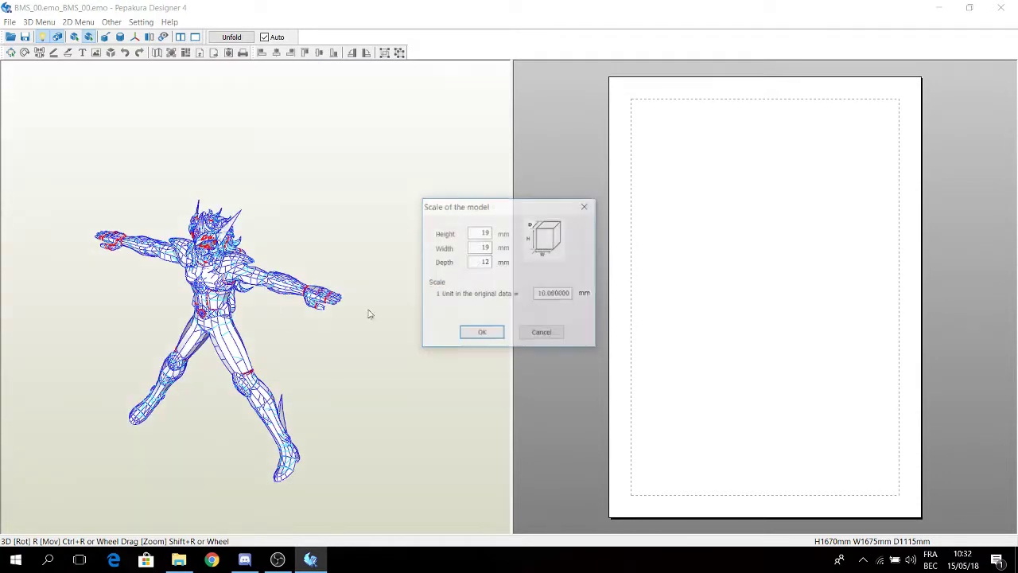
Accept the proposed scale of 10 mm per original unit and inspect the figure's front up close
{"action": "left_click", "coordinate": [482, 334]}
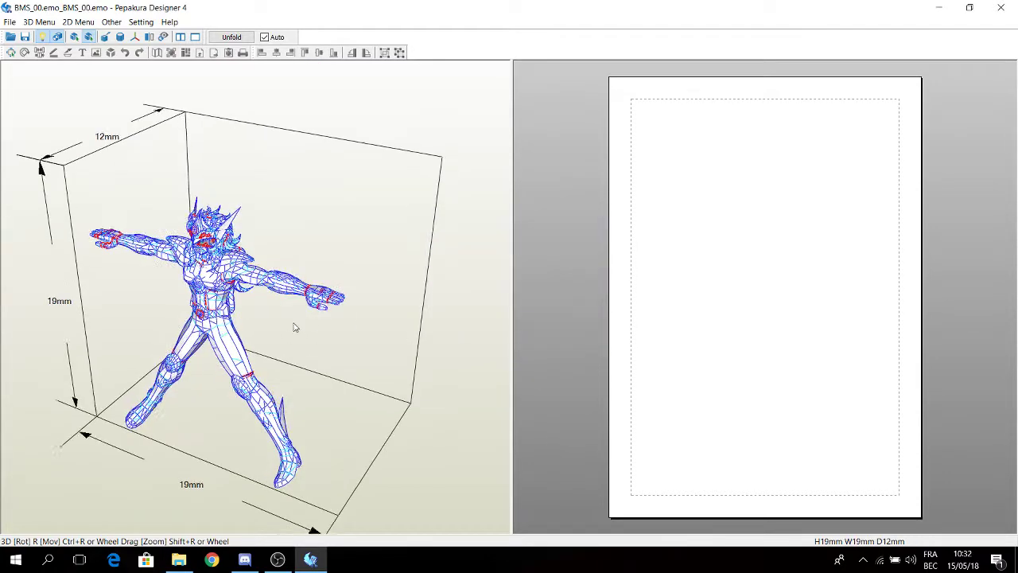
{"action": "scroll", "coordinate": [256, 259], "scroll_direction": "up", "scroll_amount": 6}
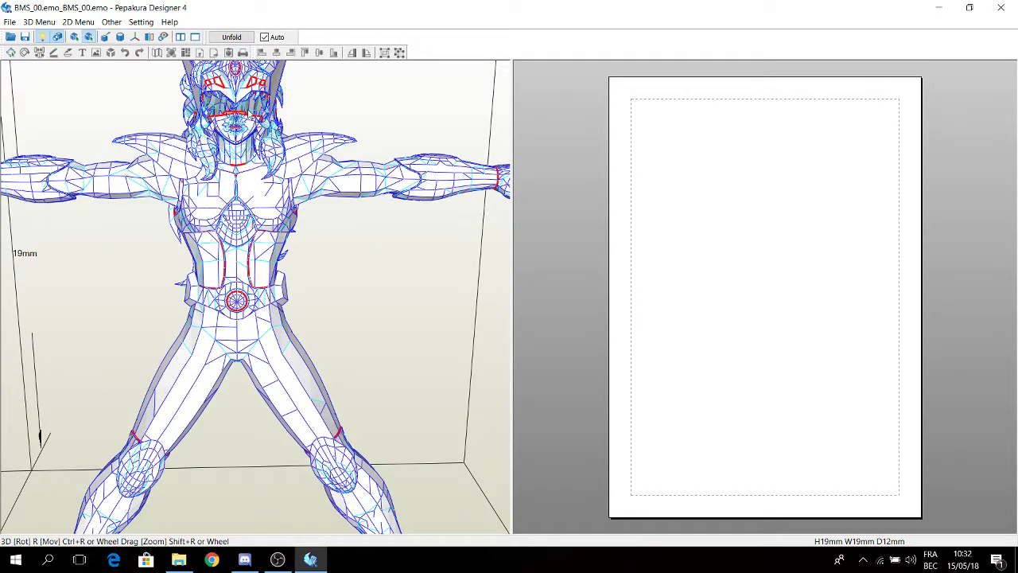
{"action": "scroll", "coordinate": [217, 250], "scroll_direction": "down", "scroll_amount": 1}
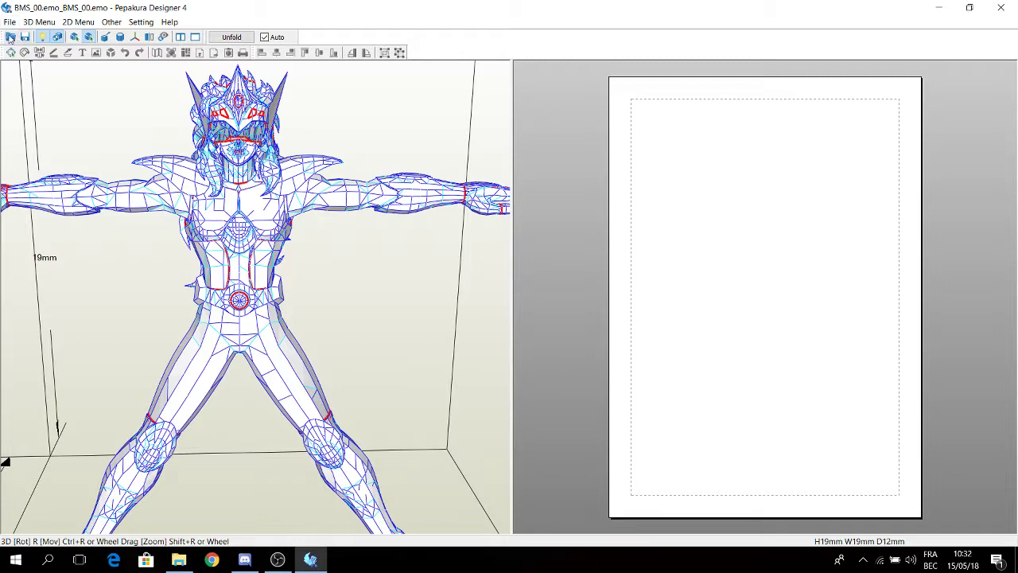
Try to open the 3D model KMU_00.emo_KMU_00.obj from the gold folder
{"action": "left_click", "coordinate": [11, 38]}
{"action": "scroll", "coordinate": [484, 253], "scroll_direction": "down", "scroll_amount": 5}
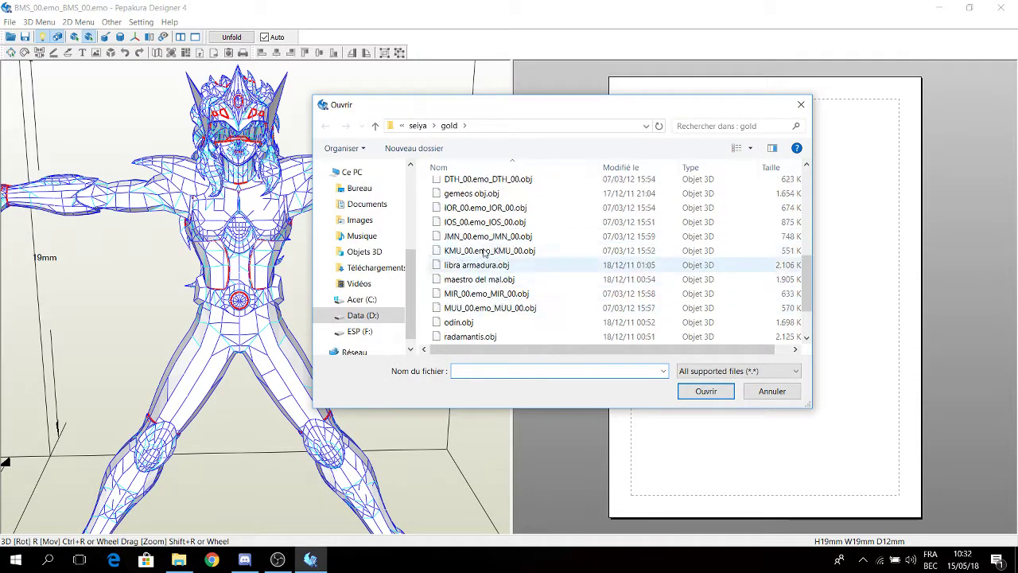
{"action": "left_click", "coordinate": [466, 251]}
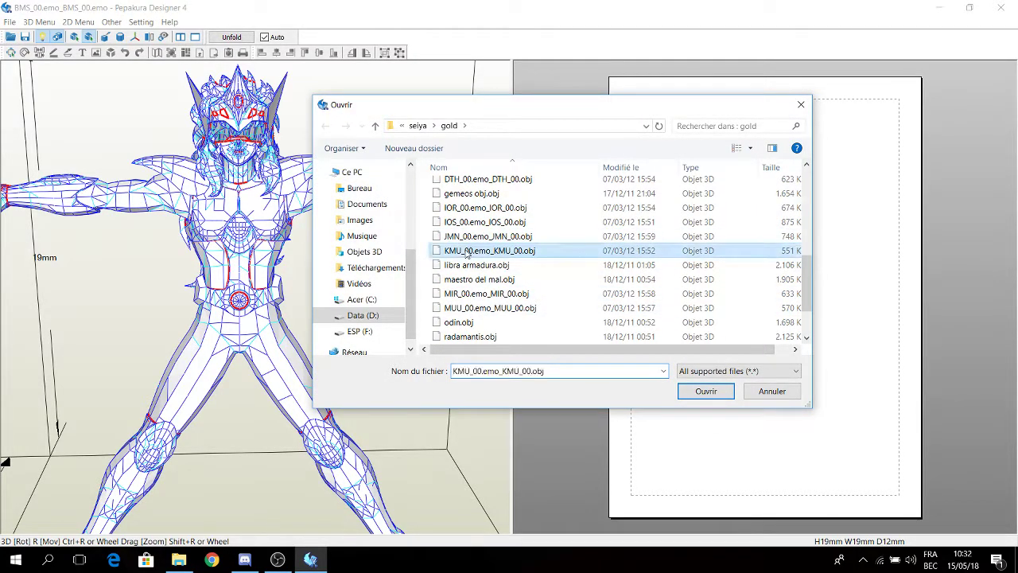
{"action": "double_click", "coordinate": [467, 251]}
{"action": "left_click", "coordinate": [532, 309]}
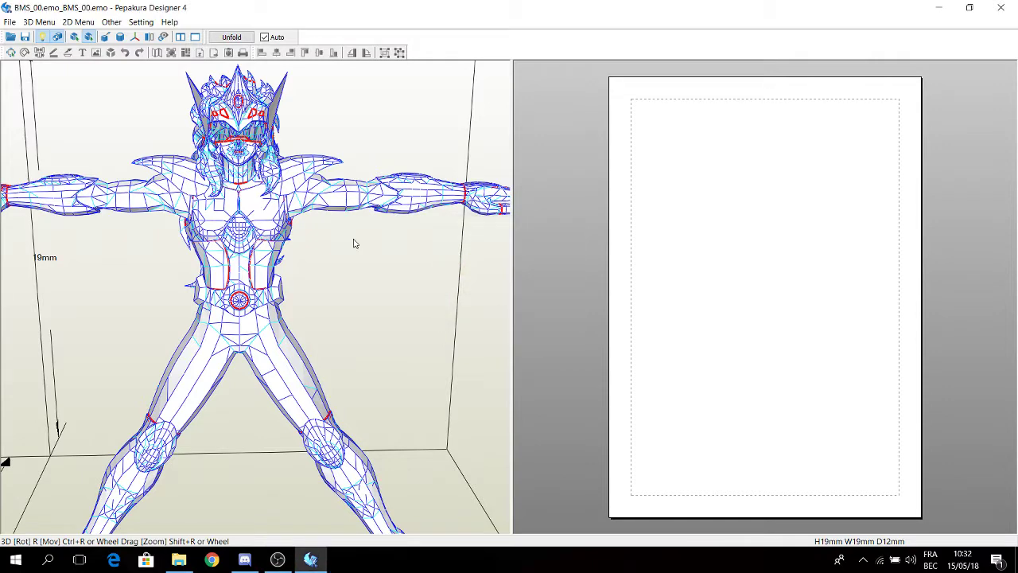
Open KMU_00.emo_KMU_00.obj from the gold folder and accept the normalization and face-count notices
{"action": "left_click", "coordinate": [10, 38]}
{"action": "scroll", "coordinate": [493, 296], "scroll_direction": "down", "scroll_amount": 5}
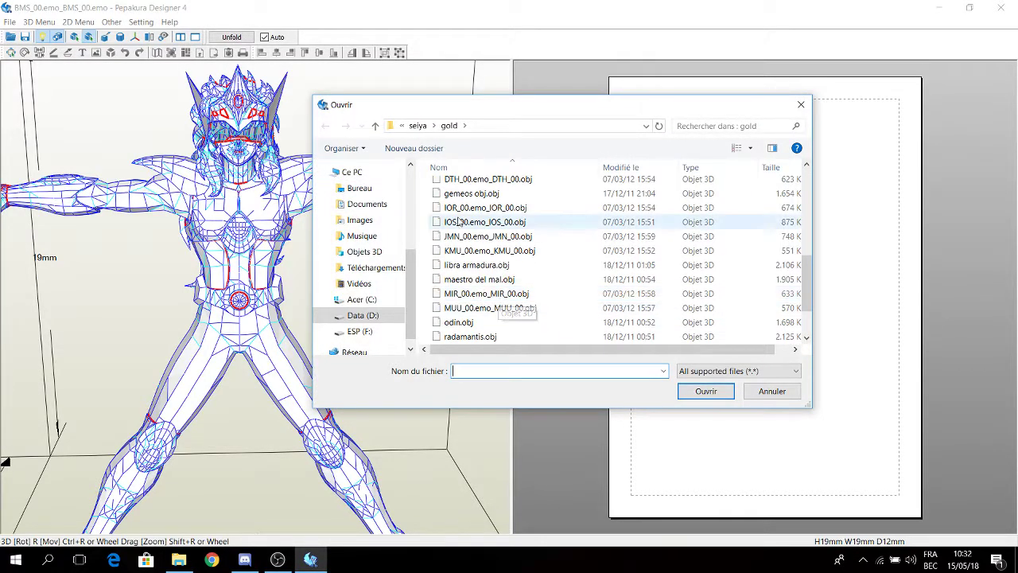
{"action": "double_click", "coordinate": [455, 251]}
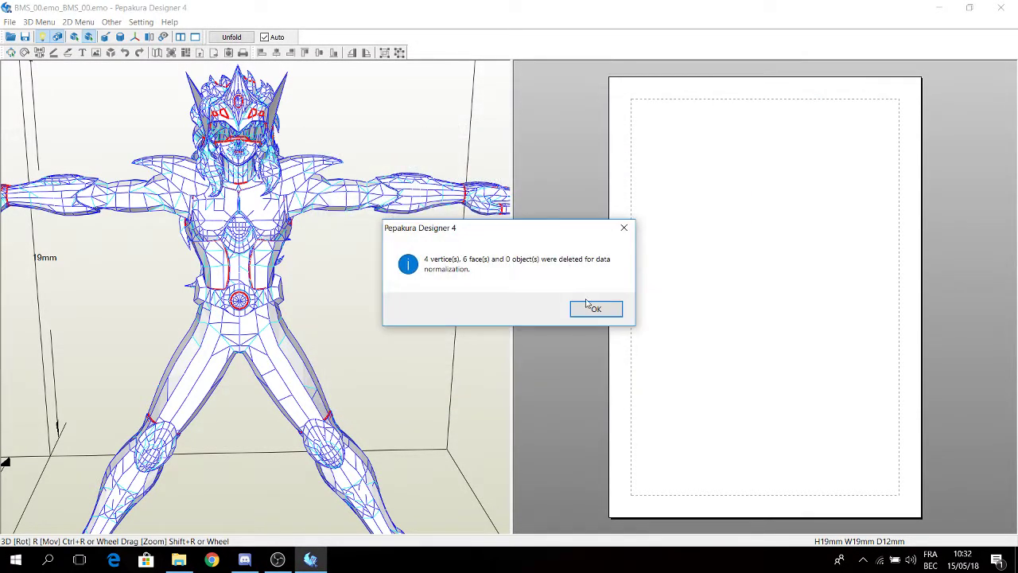
{"action": "left_click", "coordinate": [589, 307]}
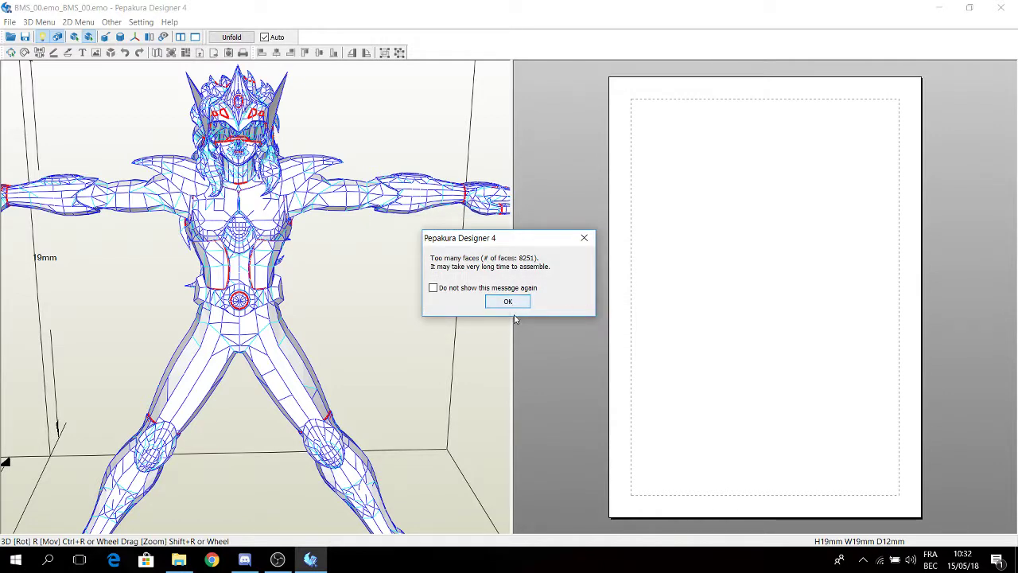
{"action": "left_click", "coordinate": [511, 303]}
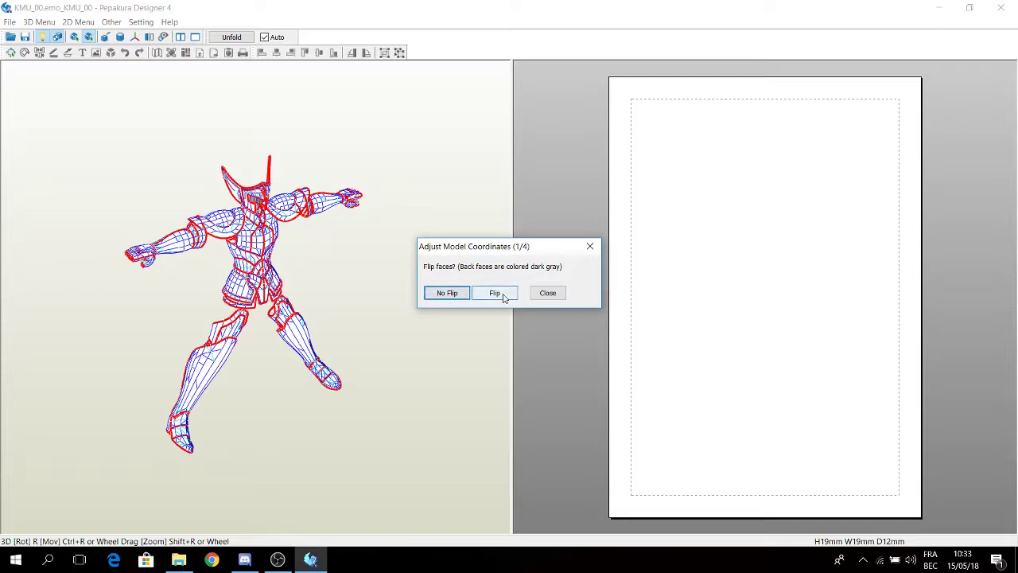
Keep the armour model's faces, front and bottom directions as imported, and finish the orientation adjustment without inverting it
{"action": "left_click", "coordinate": [451, 293]}
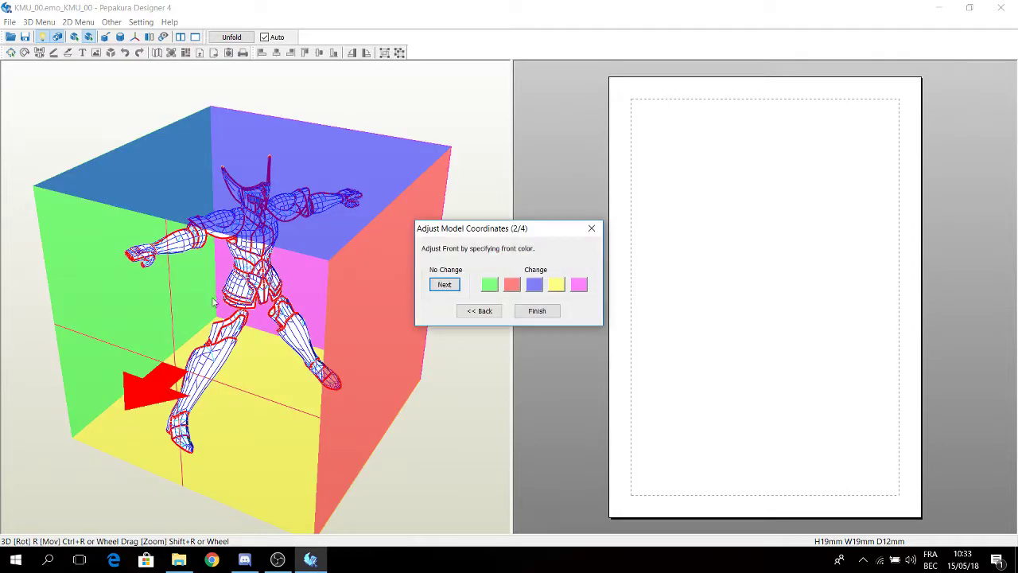
{"action": "left_click", "coordinate": [445, 285]}
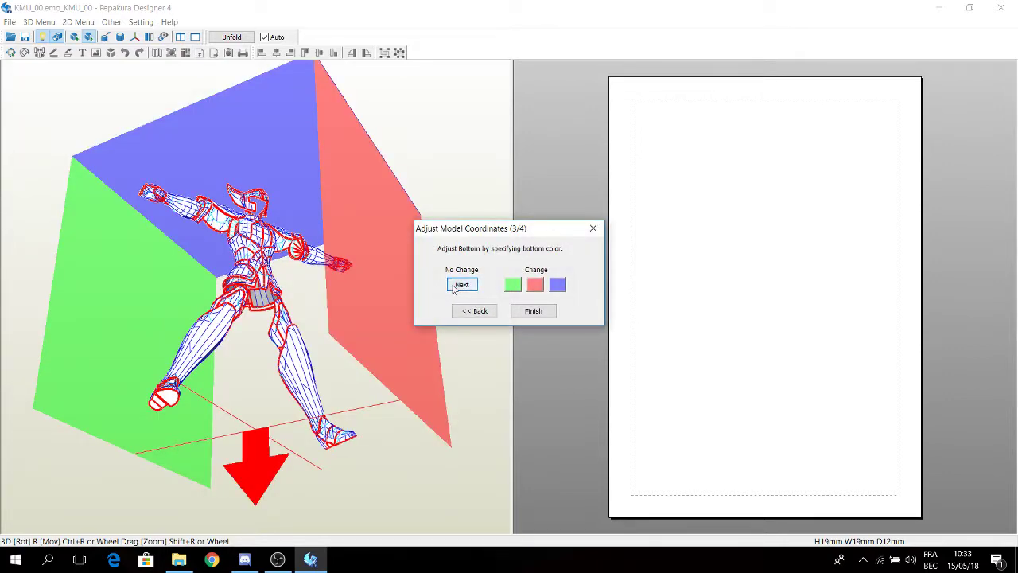
{"action": "left_click", "coordinate": [462, 284]}
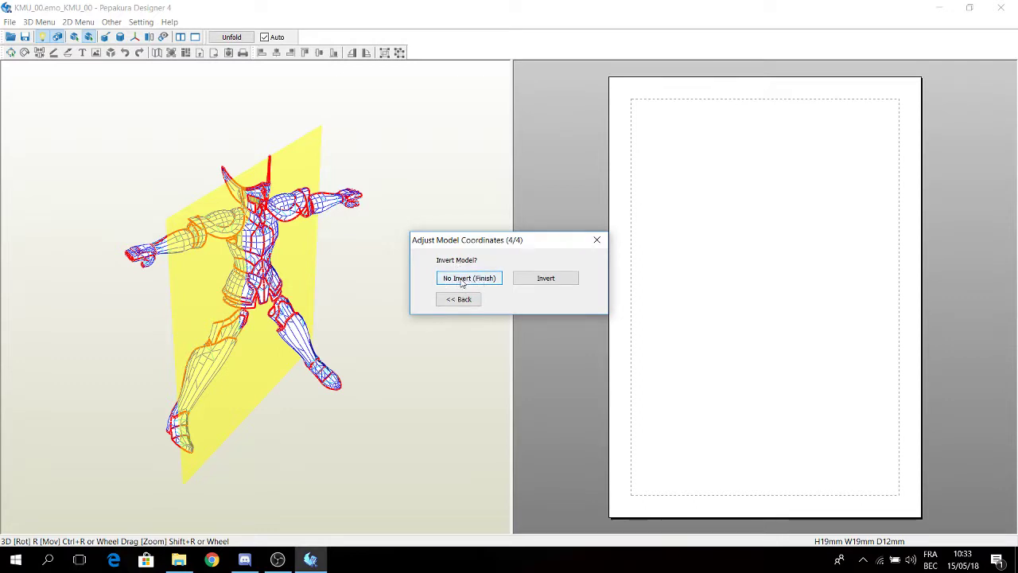
{"action": "left_click", "coordinate": [482, 280]}
{"action": "left_click", "coordinate": [521, 310]}
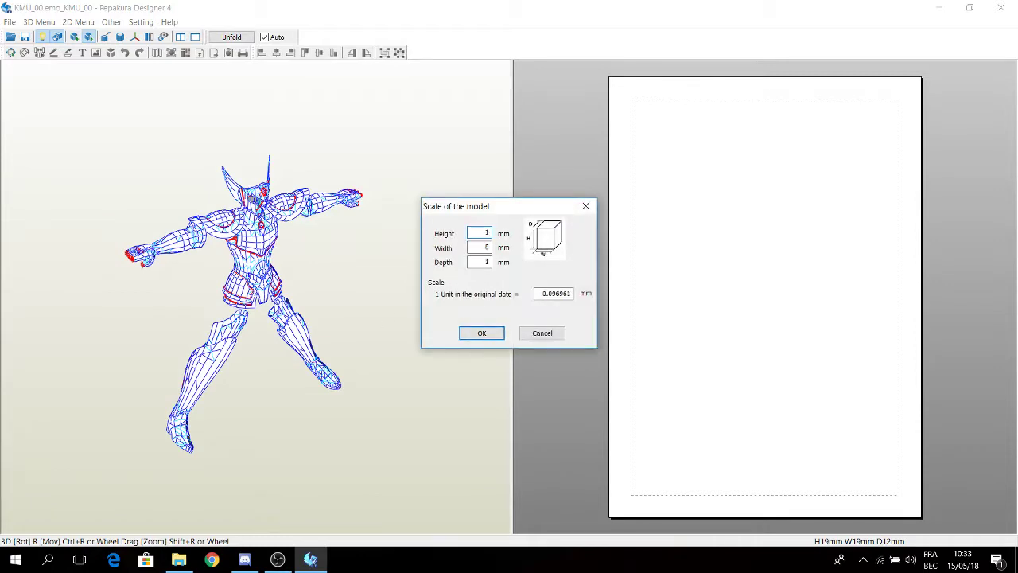
Set the armour model's height to 1670 mm and inspect the rescaled figure from several angles
{"action": "type", "text": "0"}
{"action": "key", "text": "BackSpace"}
{"action": "type", "text": "70"}
{"action": "key", "text": "Return"}
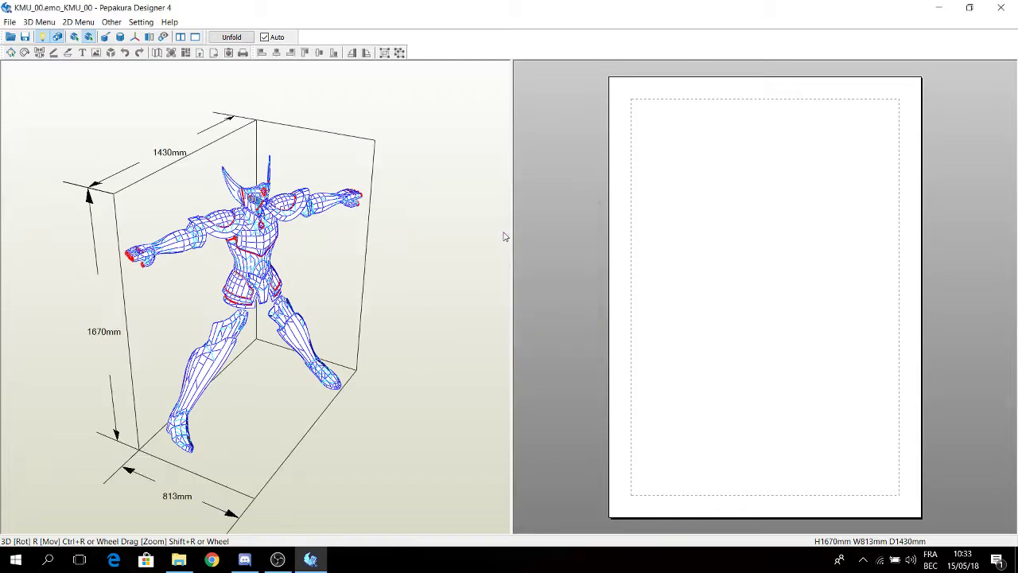
{"action": "right_click_drag", "start_coordinate": [315, 291], "coordinate": [262, 298]}
{"action": "scroll", "coordinate": [263, 298], "scroll_direction": "up", "scroll_amount": 5}
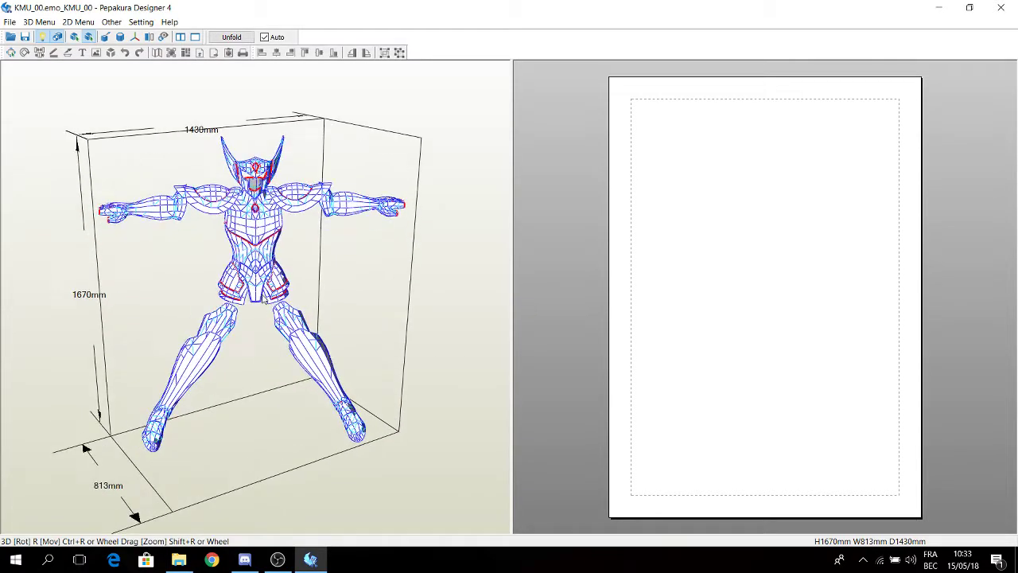
{"action": "mouse_move", "coordinate": [317, 269]}
{"action": "right_mouse_down"}
{"action": "mouse_move", "coordinate": [329, 317]}
{"action": "mouse_move", "coordinate": [256, 317]}
{"action": "mouse_move", "coordinate": [220, 335]}
{"action": "mouse_move", "coordinate": [348, 339]}
{"action": "mouse_move", "coordinate": [322, 286]}
{"action": "right_mouse_up"}
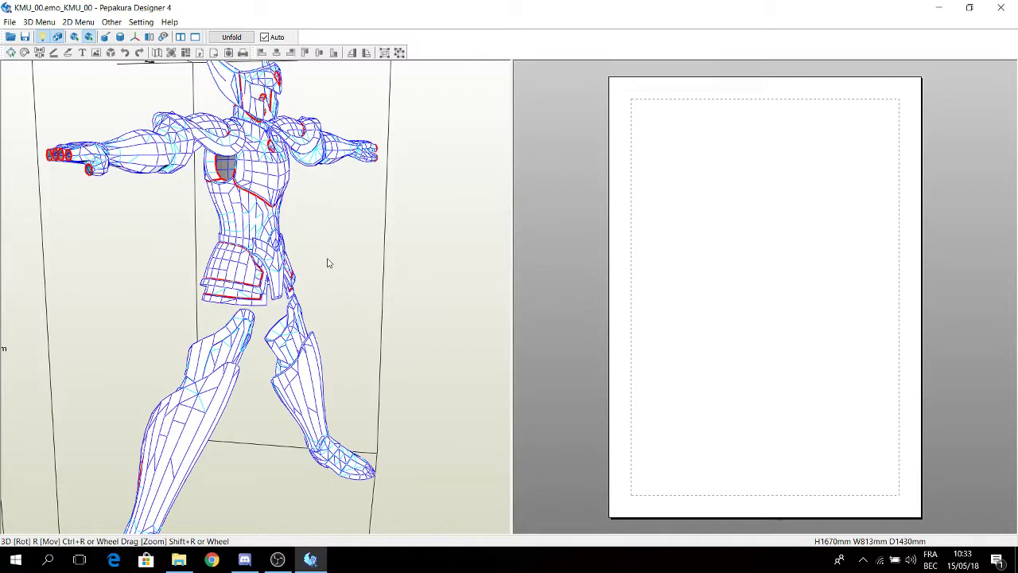
{"action": "right_click_drag", "start_coordinate": [330, 281], "coordinate": [324, 228]}
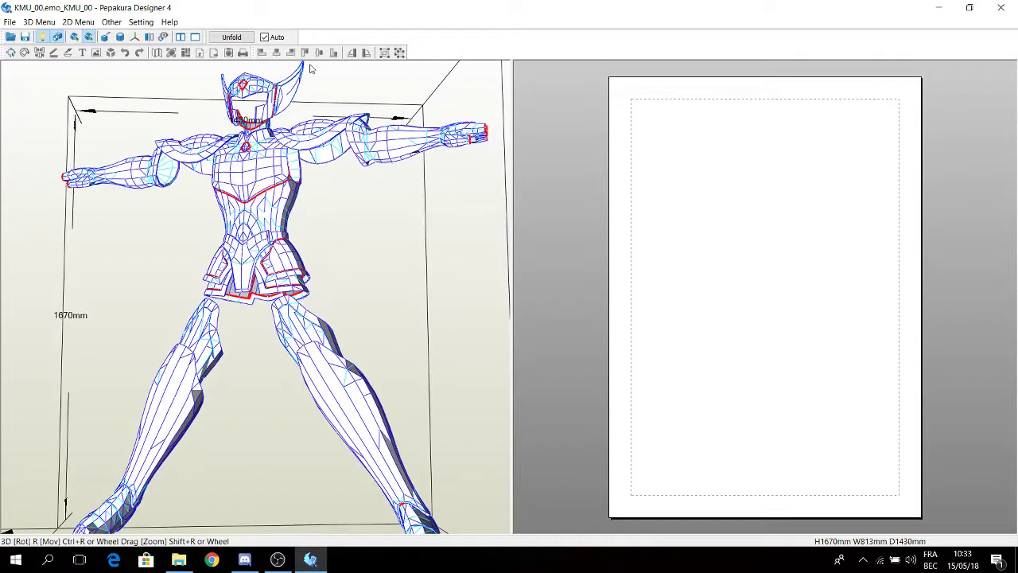
Unfold the armour model automatically into flat pattern parts and view the parts up close
{"action": "left_click", "coordinate": [231, 38]}
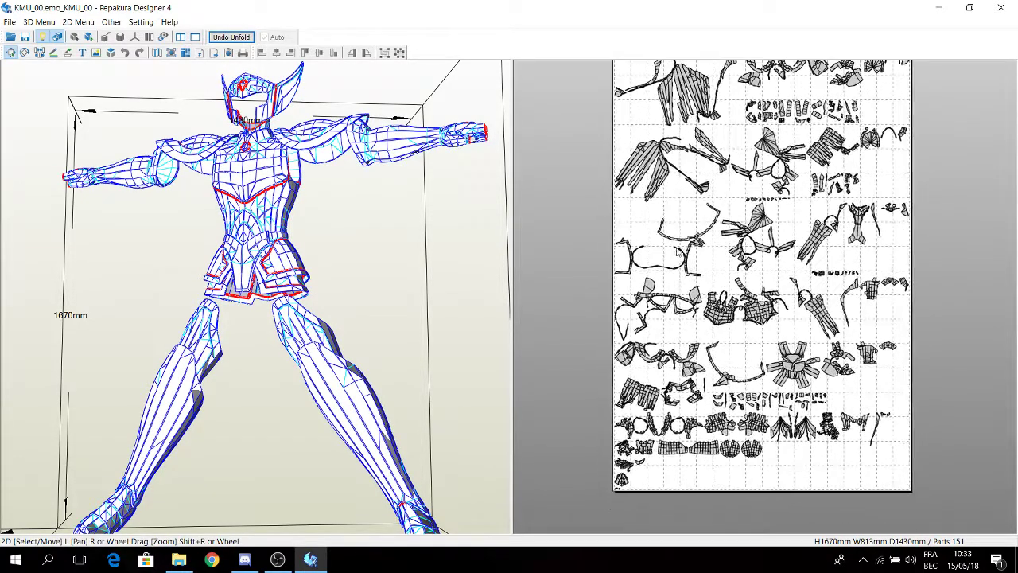
{"action": "scroll", "coordinate": [739, 302], "scroll_direction": "up", "scroll_amount": 3}
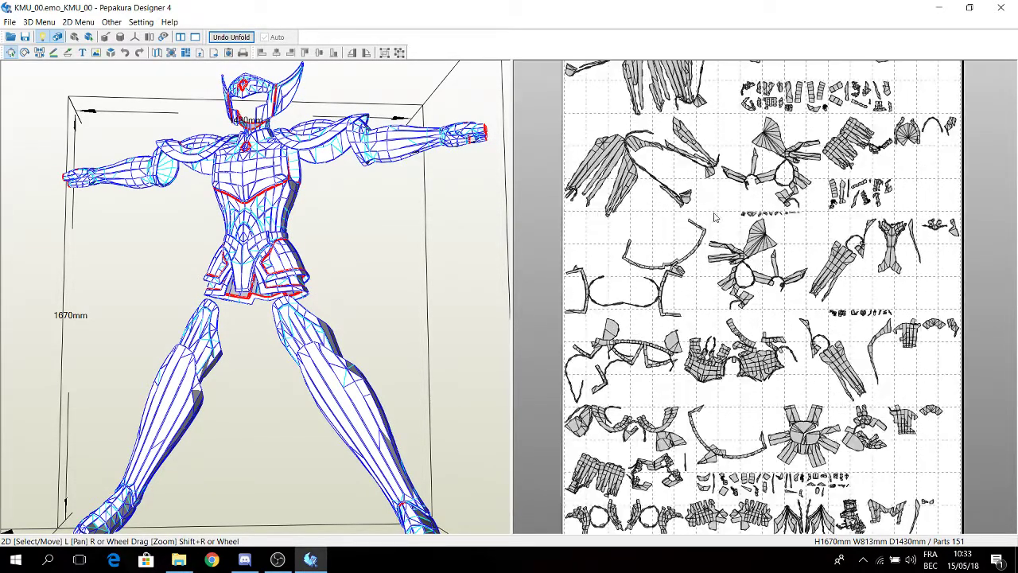
{"action": "scroll", "coordinate": [660, 231], "scroll_direction": "up", "scroll_amount": 4}
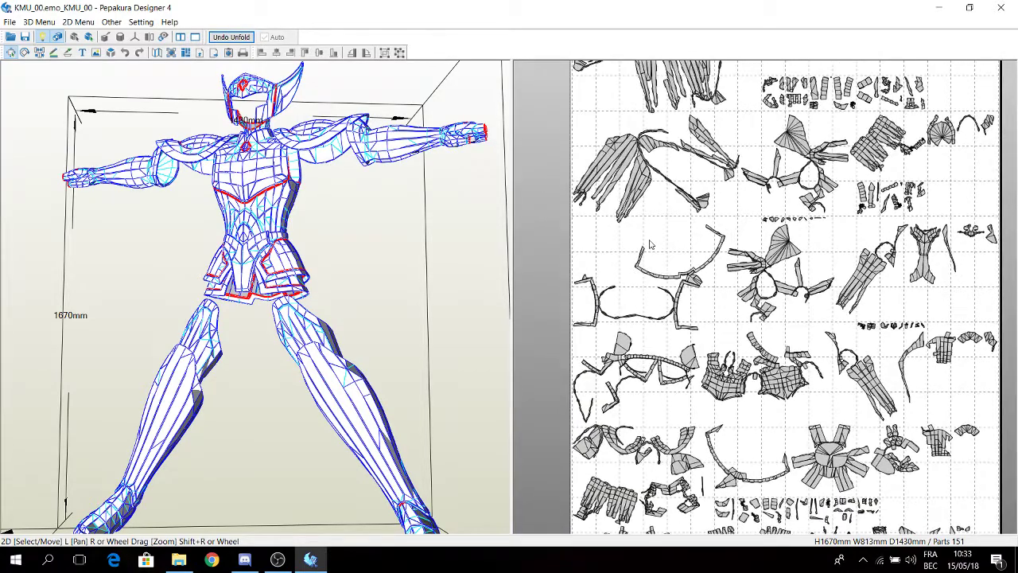
{"action": "scroll", "coordinate": [646, 256], "scroll_direction": "up", "scroll_amount": 4}
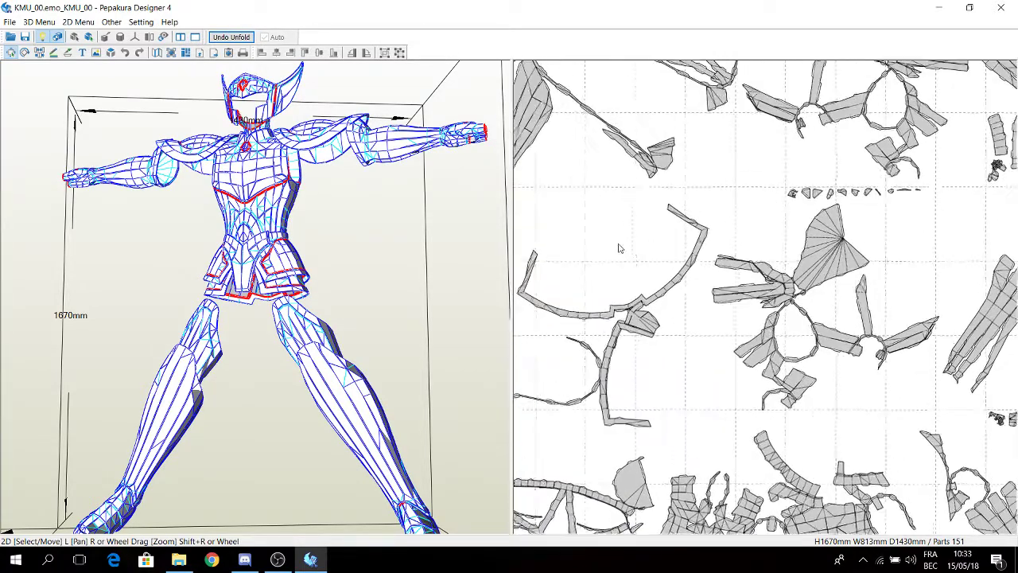
Select the large curved strip part in the pattern and examine its matching faces around the armour's waist skirt
{"action": "left_click", "coordinate": [691, 323]}
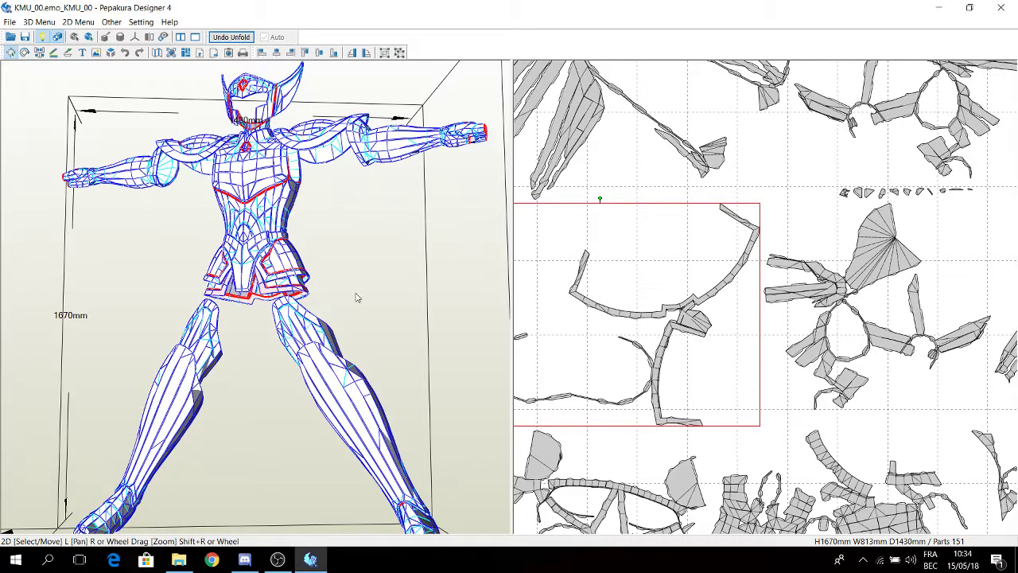
{"action": "scroll", "coordinate": [268, 249], "scroll_direction": "up", "scroll_amount": 5}
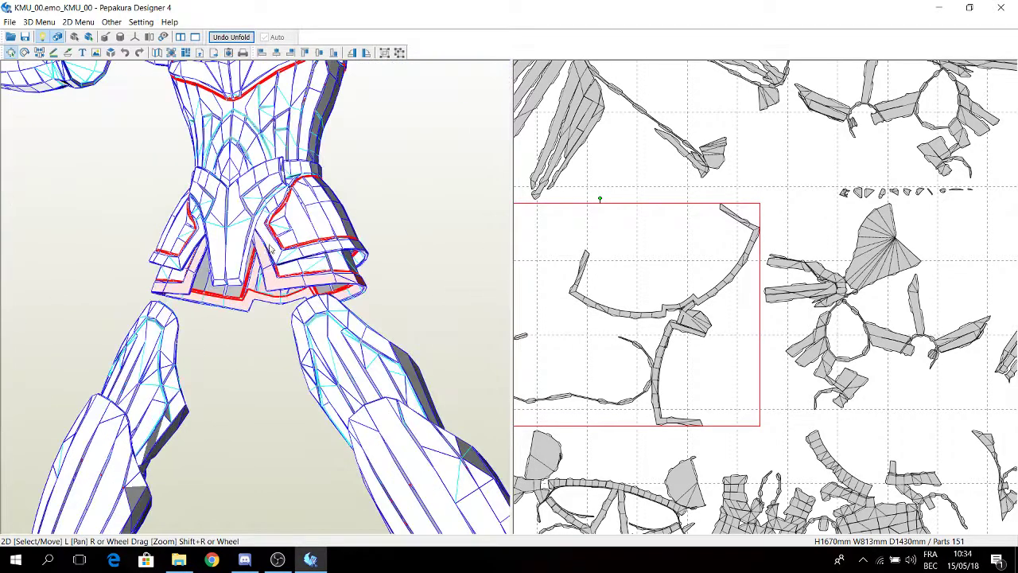
{"action": "left_click_drag", "start_coordinate": [272, 306], "coordinate": [289, 292]}
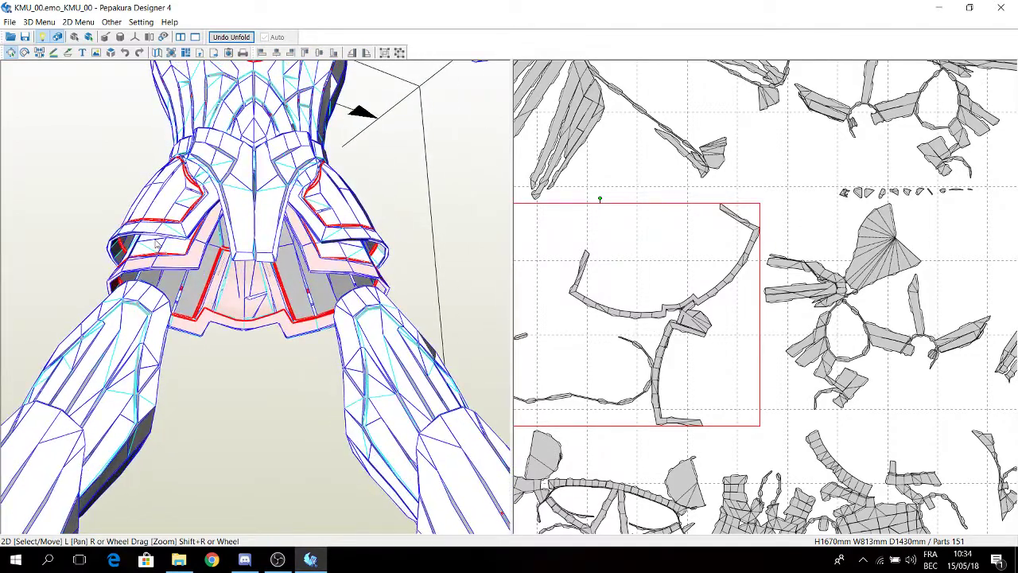
{"action": "left_click_drag", "start_coordinate": [144, 268], "coordinate": [130, 271]}
{"action": "right_click_drag", "start_coordinate": [131, 271], "coordinate": [621, 304]}
{"action": "middle_click_drag", "start_coordinate": [683, 339], "coordinate": [761, 247]}
{"action": "middle_click_drag", "start_coordinate": [830, 325], "coordinate": [748, 251]}
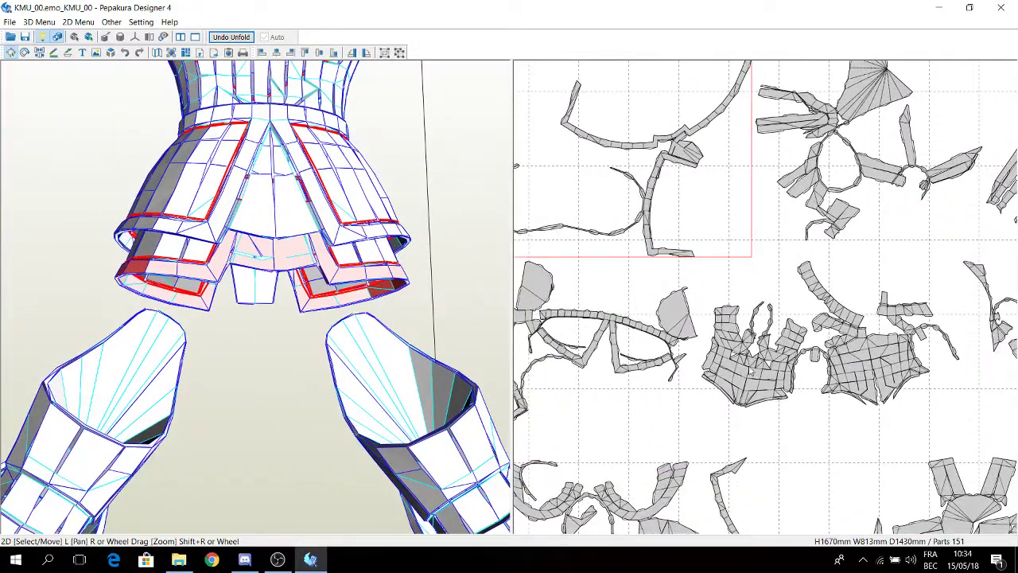
Select the wide two-panel torso part in the pattern and examine its matching faces on the model
{"action": "left_click", "coordinate": [750, 372]}
{"action": "scroll", "coordinate": [334, 350], "scroll_direction": "down", "scroll_amount": 5}
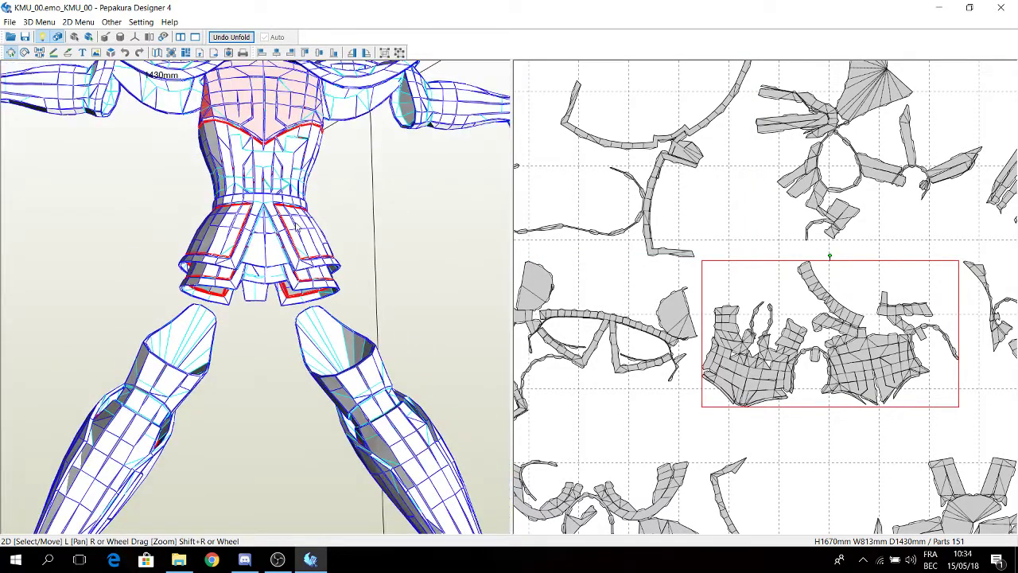
{"action": "left_click_drag", "start_coordinate": [298, 226], "coordinate": [314, 205]}
{"action": "scroll", "coordinate": [266, 140], "scroll_direction": "up", "scroll_amount": 5}
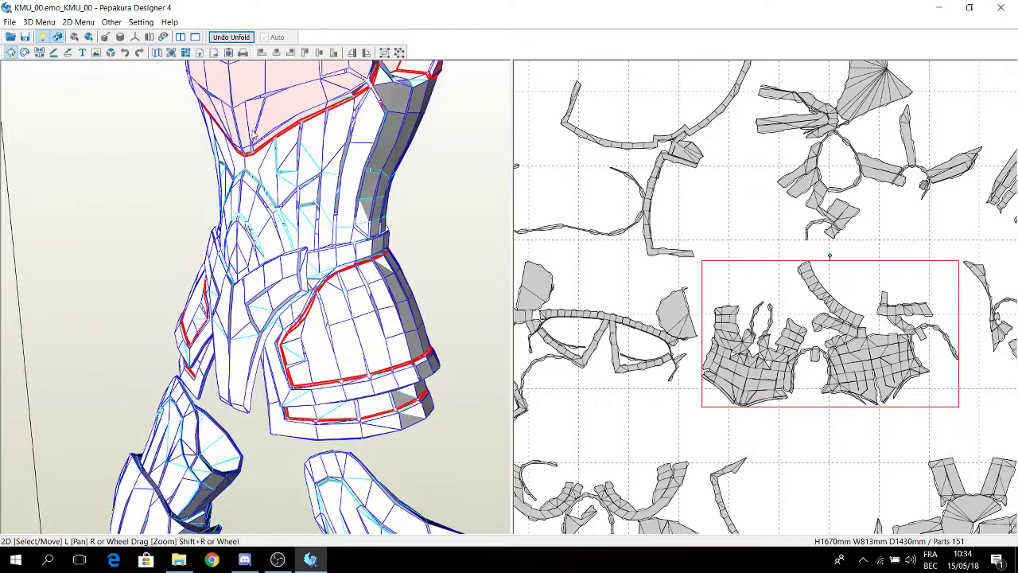
{"action": "left_click_drag", "start_coordinate": [253, 223], "coordinate": [325, 269]}
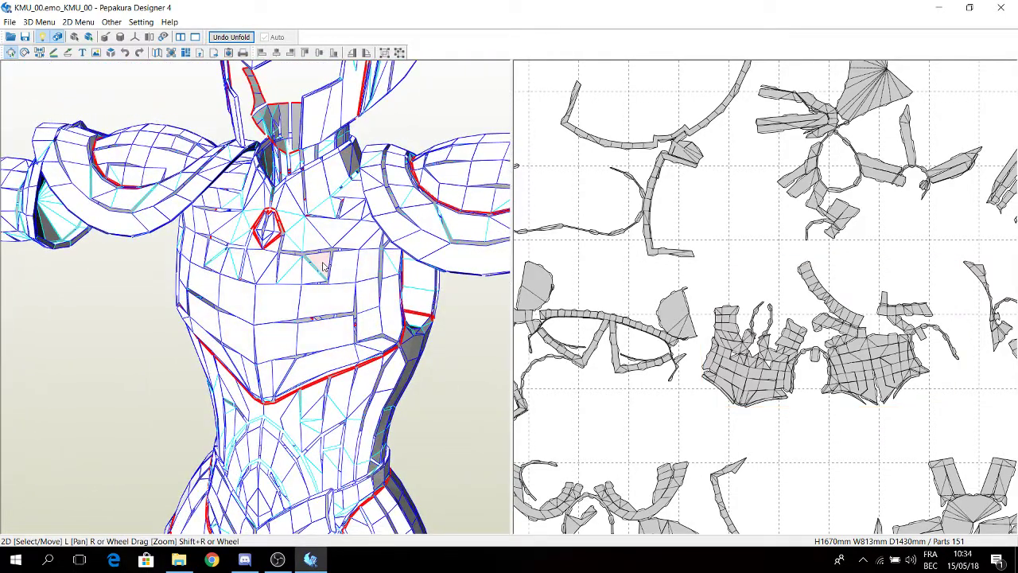
Locate the chest plate's part in the pattern starting from the 3D model, and compare both views
{"action": "double_click", "coordinate": [294, 308]}
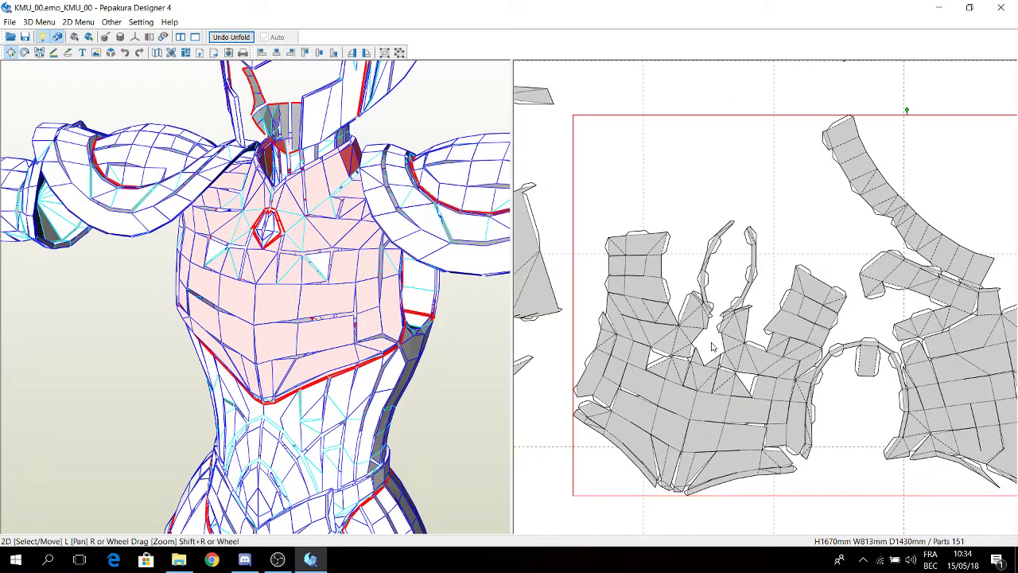
{"action": "left_click_drag", "start_coordinate": [281, 210], "coordinate": [350, 264]}
{"action": "scroll", "coordinate": [253, 238], "scroll_direction": "down", "scroll_amount": 5}
{"action": "scroll", "coordinate": [748, 314], "scroll_direction": "down", "scroll_amount": 2}
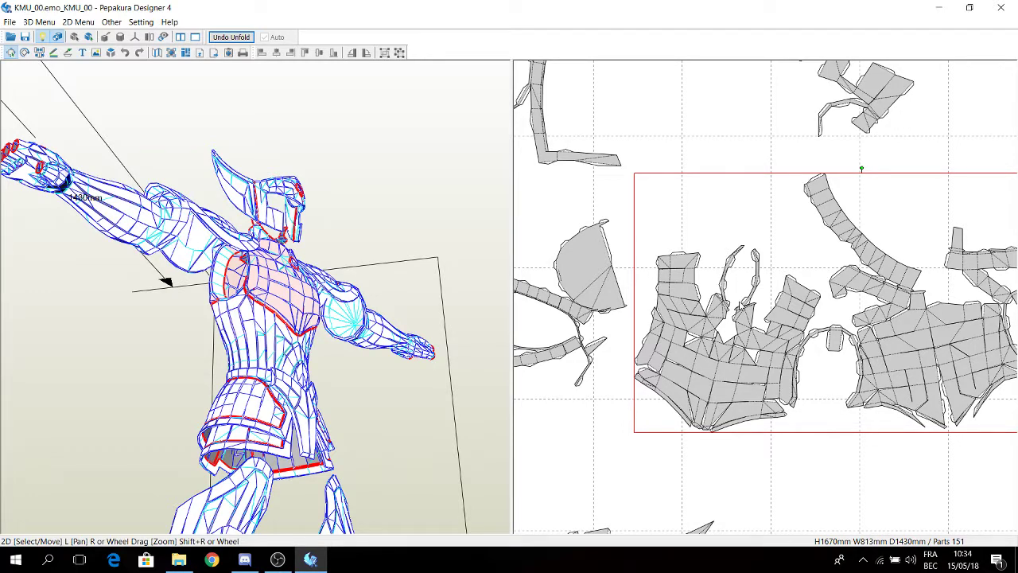
Select the curved strip part with the half-disc flaps in the pattern and examine its matching waist faces from several sides of the model
{"action": "left_click", "coordinate": [587, 286]}
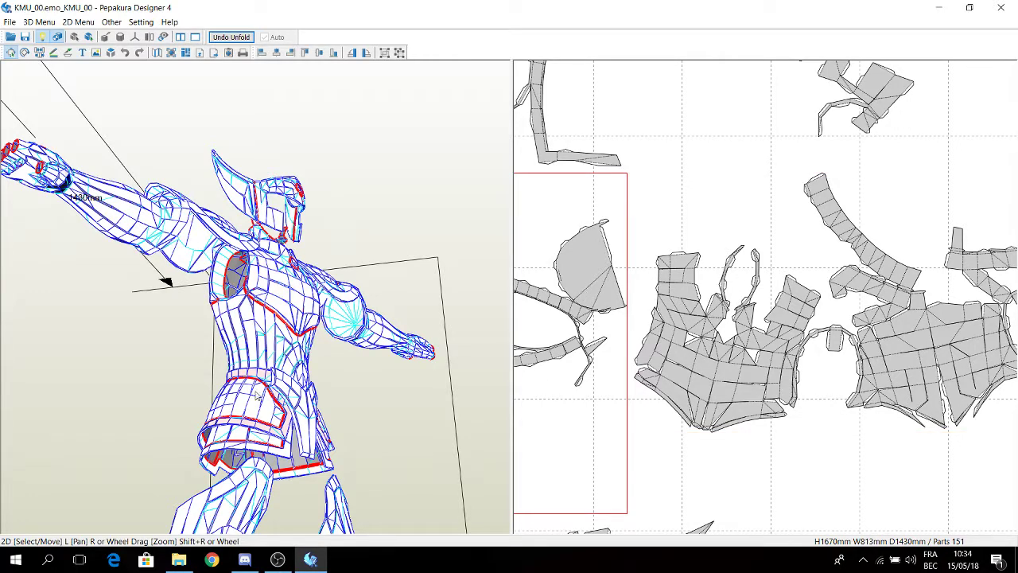
{"action": "left_click_drag", "start_coordinate": [258, 395], "coordinate": [354, 378]}
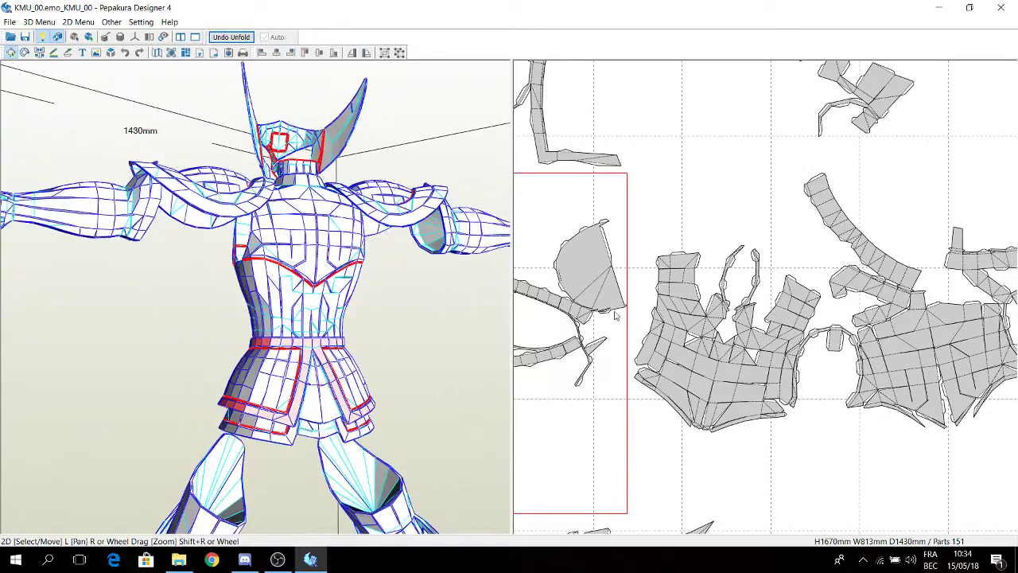
{"action": "right_click_drag", "start_coordinate": [618, 314], "coordinate": [765, 306]}
{"action": "scroll", "coordinate": [767, 287], "scroll_direction": "down", "scroll_amount": 2}
{"action": "right_click_drag", "start_coordinate": [366, 335], "coordinate": [306, 334]}
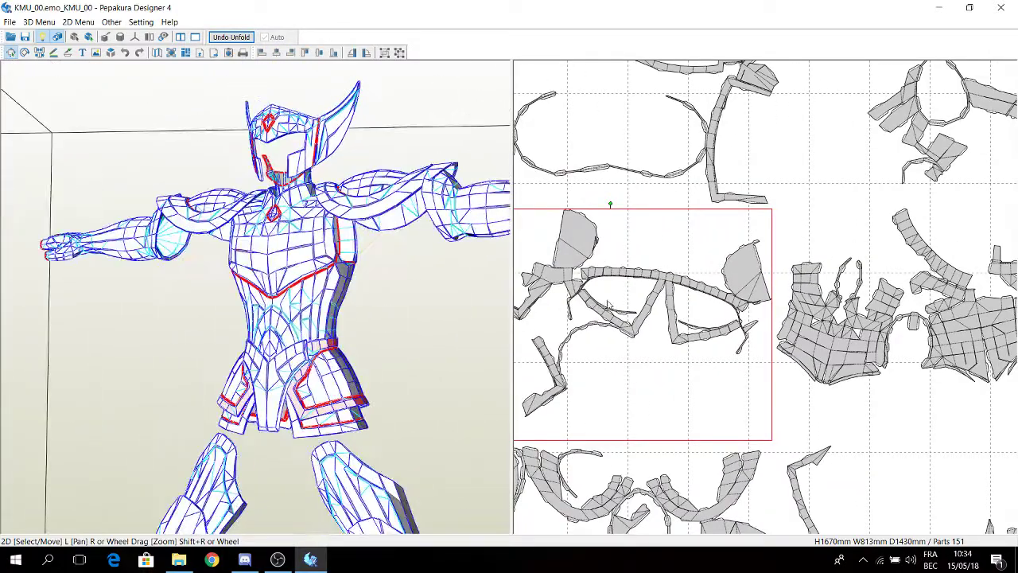
{"action": "right_click_drag", "start_coordinate": [606, 304], "coordinate": [651, 309]}
{"action": "right_click_drag", "start_coordinate": [294, 374], "coordinate": [204, 408]}
{"action": "right_click_drag", "start_coordinate": [313, 362], "coordinate": [299, 383]}
{"action": "right_click_drag", "start_coordinate": [281, 378], "coordinate": [276, 383]}
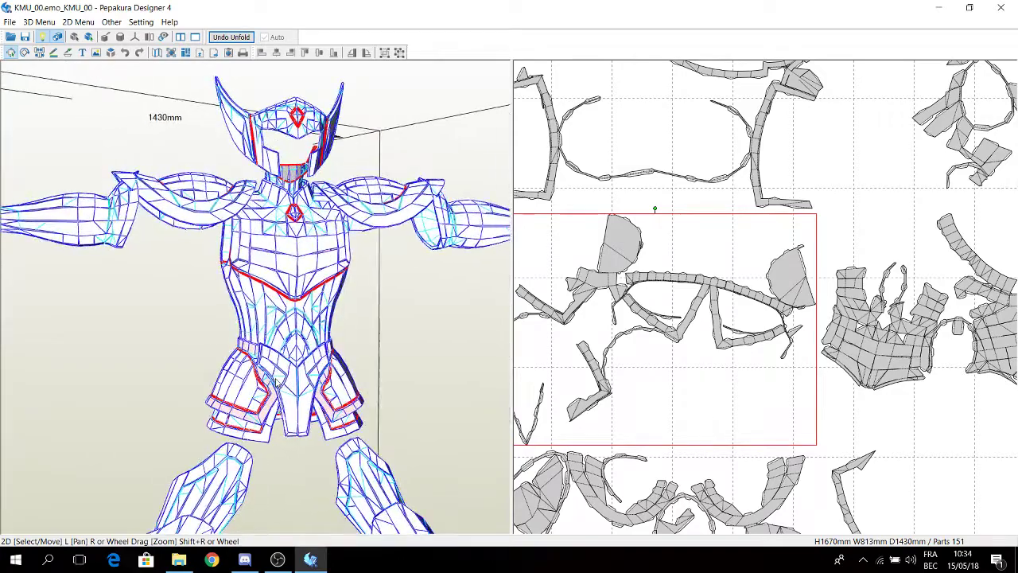
{"action": "mouse_move", "coordinate": [291, 388]}
{"action": "left_mouse_down"}
{"action": "mouse_move", "coordinate": [312, 388]}
{"action": "mouse_move", "coordinate": [326, 404]}
{"action": "mouse_move", "coordinate": [291, 408]}
{"action": "left_mouse_up"}
{"action": "scroll", "coordinate": [290, 411], "scroll_direction": "up", "scroll_amount": 8}
{"action": "scroll", "coordinate": [374, 456], "scroll_direction": "down", "scroll_amount": 3}
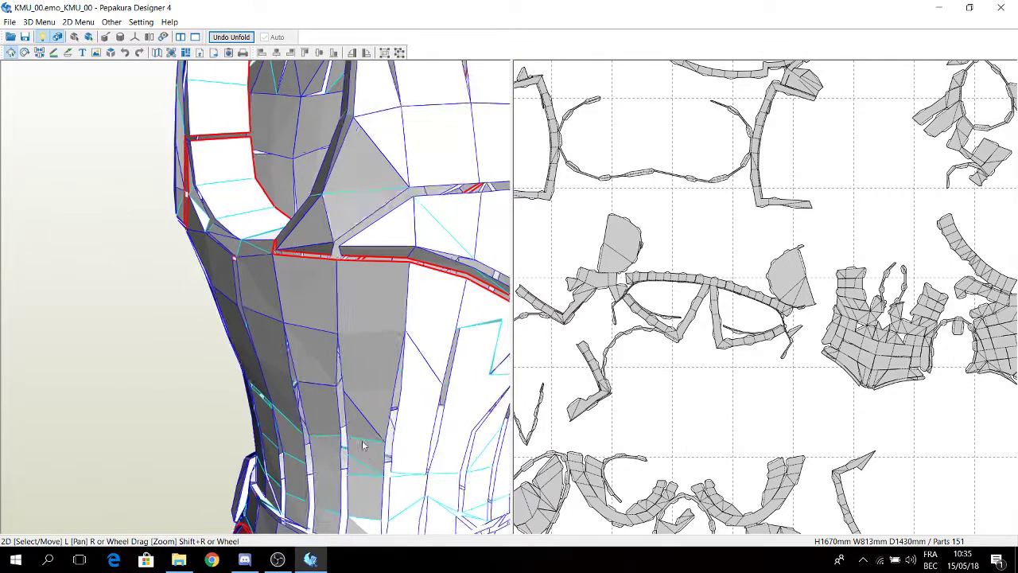
Examine the side skirt's belt, trim band and plate faces against the pattern, from both sides and from beneath
{"action": "middle_click_drag", "start_coordinate": [364, 445], "coordinate": [344, 367]}
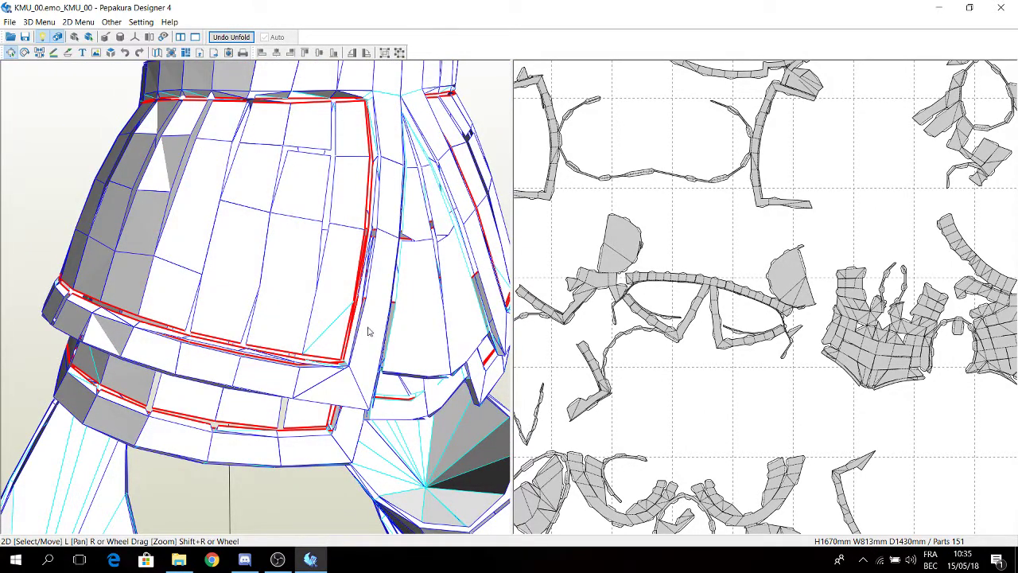
{"action": "scroll", "coordinate": [574, 238], "scroll_direction": "down", "scroll_amount": 3}
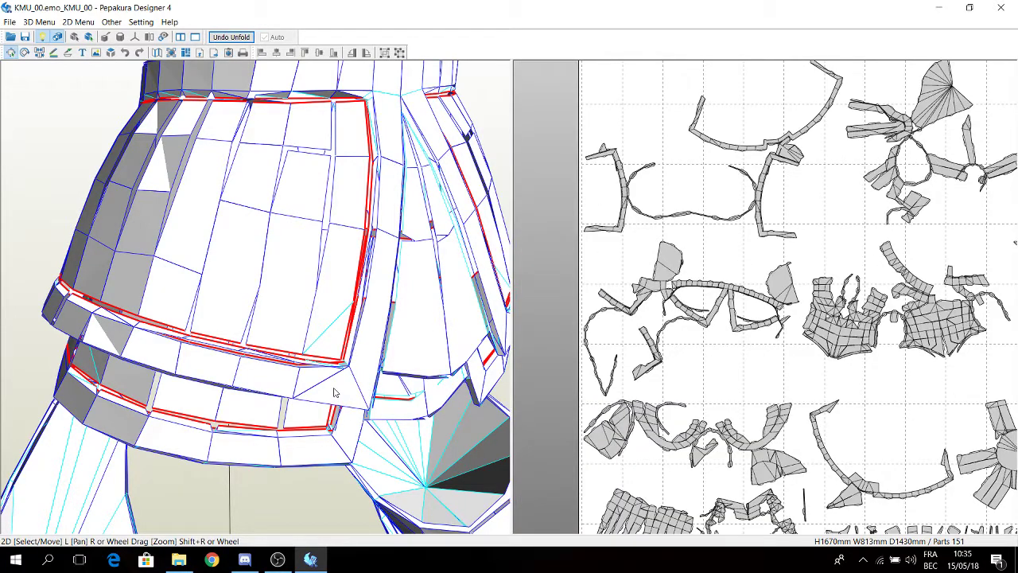
{"action": "scroll", "coordinate": [334, 392], "scroll_direction": "down", "scroll_amount": 3}
{"action": "scroll", "coordinate": [299, 328], "scroll_direction": "up", "scroll_amount": 5}
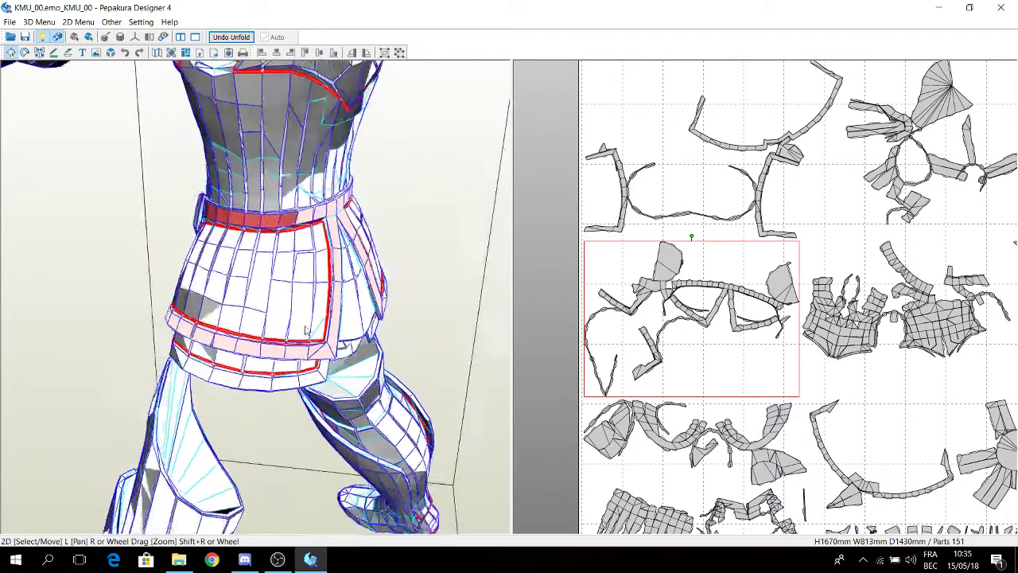
{"action": "scroll", "coordinate": [404, 395], "scroll_direction": "down", "scroll_amount": 2}
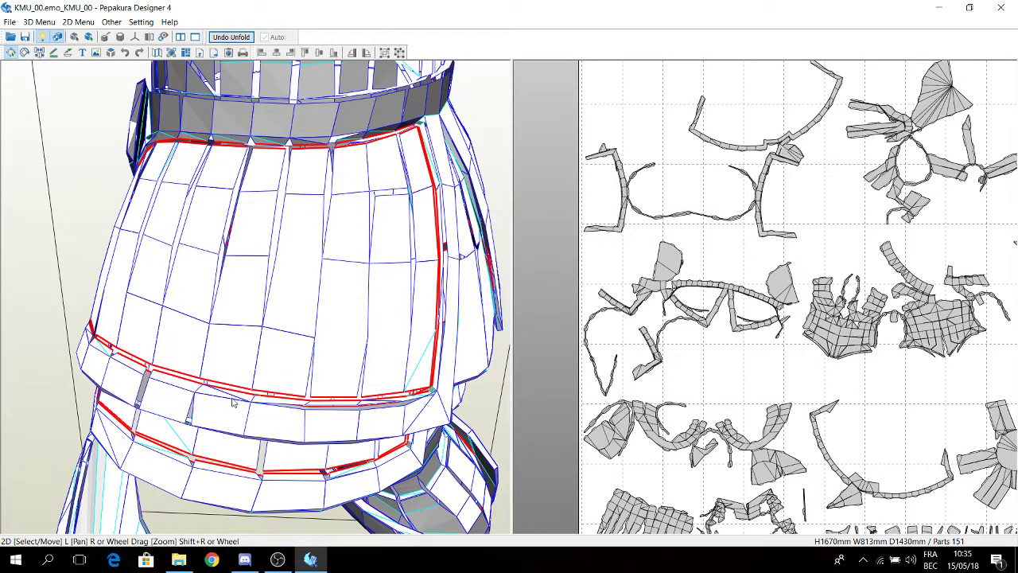
{"action": "scroll", "coordinate": [435, 412], "scroll_direction": "down", "scroll_amount": 2}
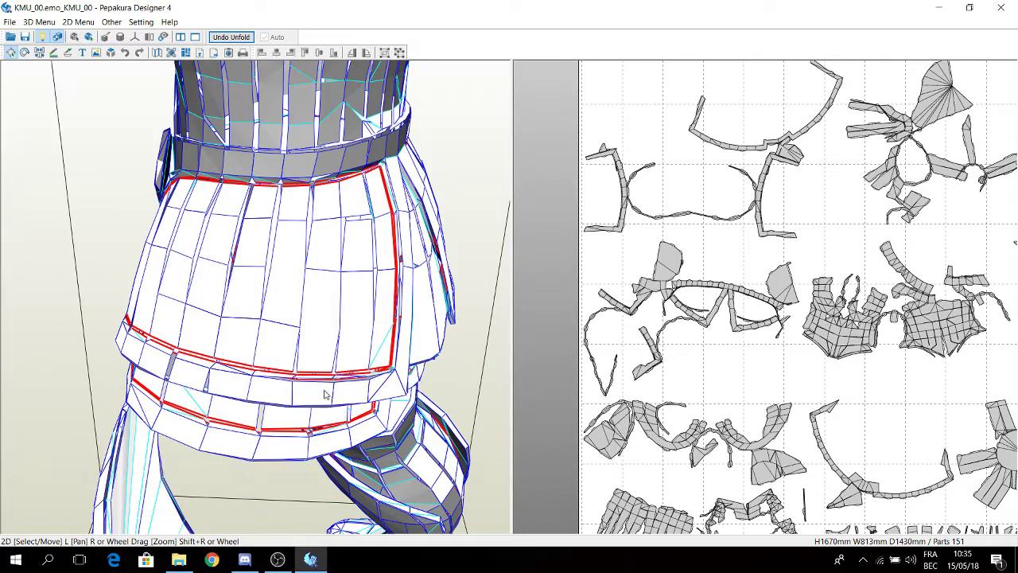
{"action": "scroll", "coordinate": [400, 395], "scroll_direction": "down", "scroll_amount": 2}
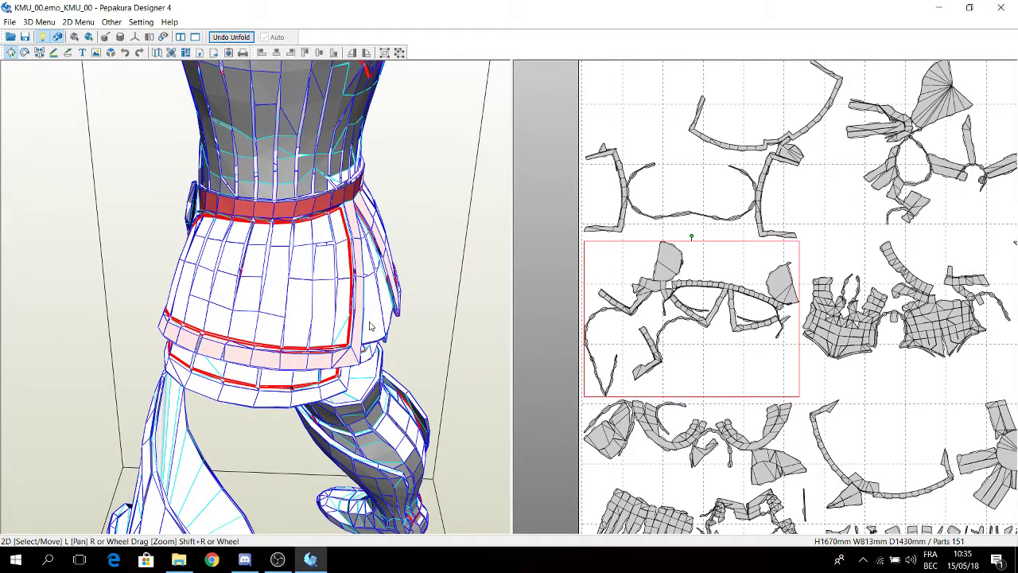
{"action": "left_click_drag", "start_coordinate": [369, 326], "coordinate": [358, 328]}
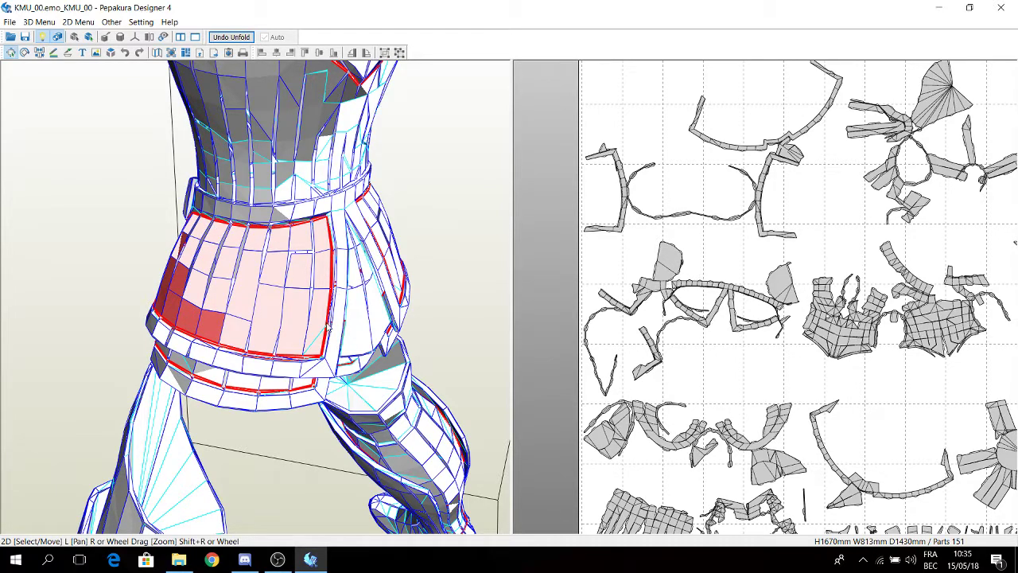
{"action": "left_click_drag", "start_coordinate": [199, 268], "coordinate": [307, 301]}
{"action": "left_click_drag", "start_coordinate": [308, 372], "coordinate": [325, 328]}
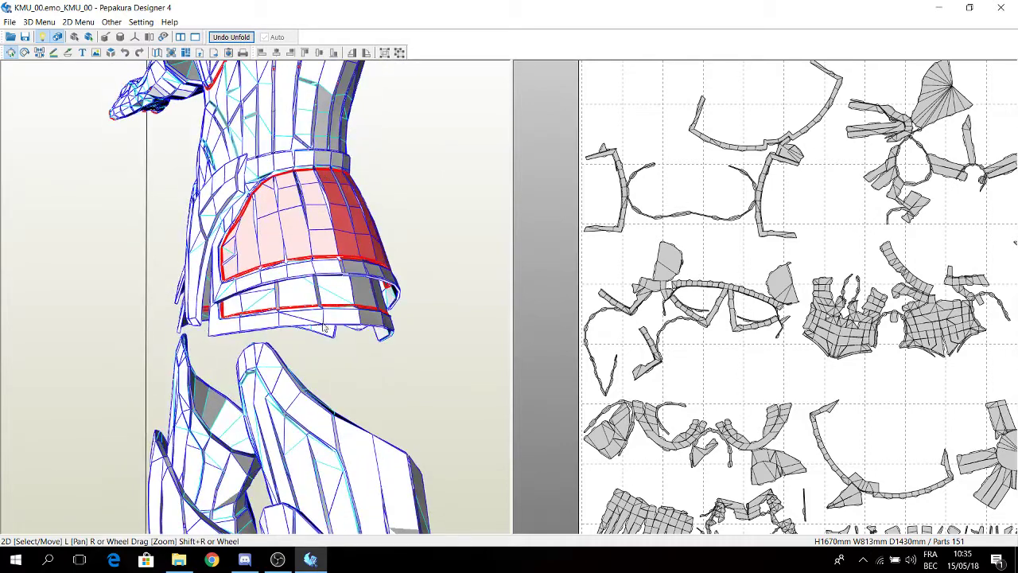
{"action": "left_click_drag", "start_coordinate": [316, 292], "coordinate": [287, 259]}
{"action": "scroll", "coordinate": [280, 255], "scroll_direction": "up", "scroll_amount": 3}
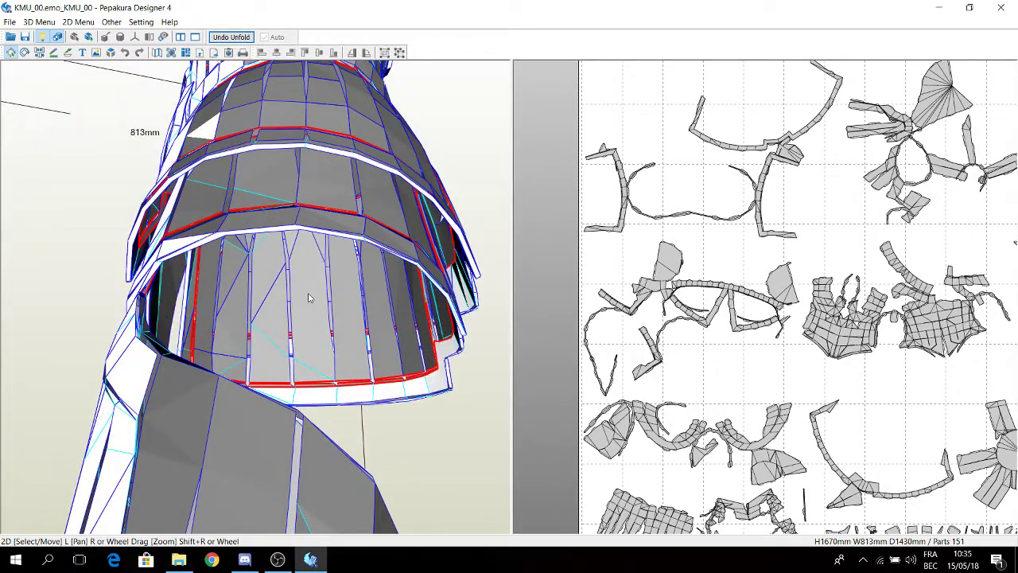
Examine the faces of the lower-leg armour up close, compare both legs, and look over the whole figure
{"action": "scroll", "coordinate": [311, 362], "scroll_direction": "down", "scroll_amount": 3}
{"action": "right_click_drag", "start_coordinate": [311, 363], "coordinate": [283, 482]}
{"action": "scroll", "coordinate": [339, 403], "scroll_direction": "down", "scroll_amount": 6}
{"action": "scroll", "coordinate": [283, 482], "scroll_direction": "up", "scroll_amount": 8}
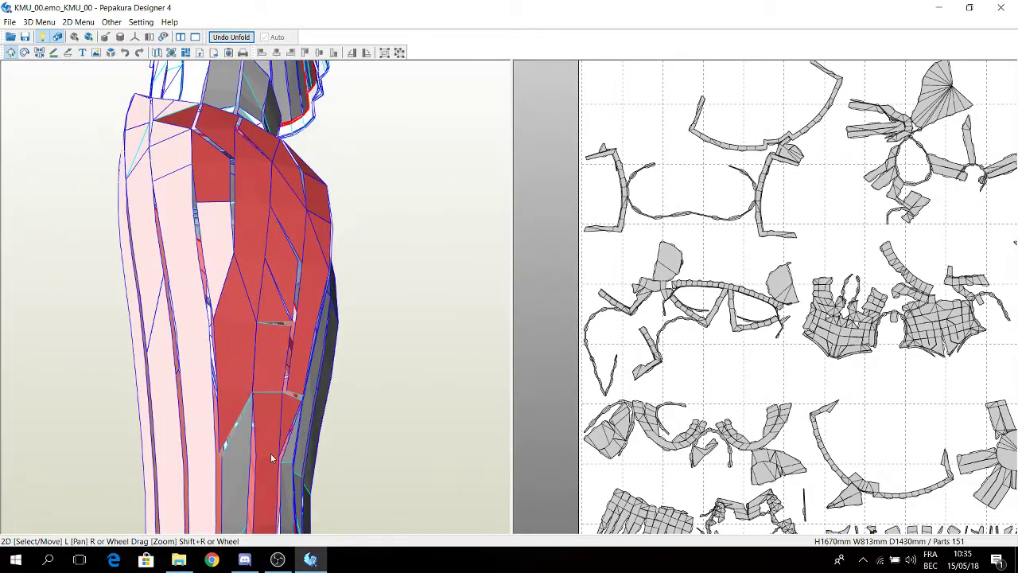
{"action": "right_click_drag", "start_coordinate": [255, 410], "coordinate": [263, 333]}
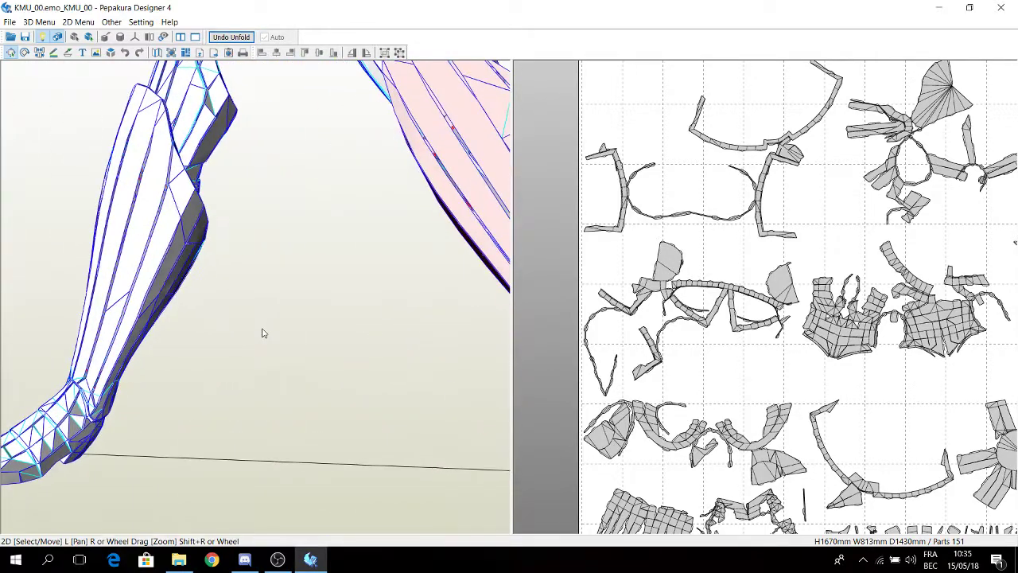
{"action": "scroll", "coordinate": [265, 334], "scroll_direction": "down", "scroll_amount": 5}
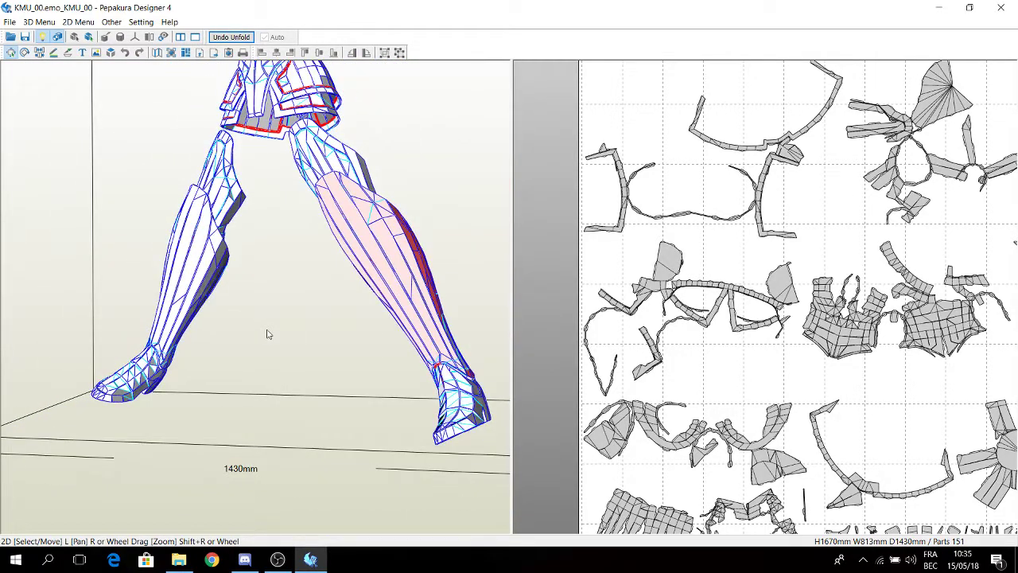
{"action": "right_click_drag", "start_coordinate": [267, 334], "coordinate": [272, 310]}
{"action": "right_click_drag", "start_coordinate": [169, 277], "coordinate": [209, 272]}
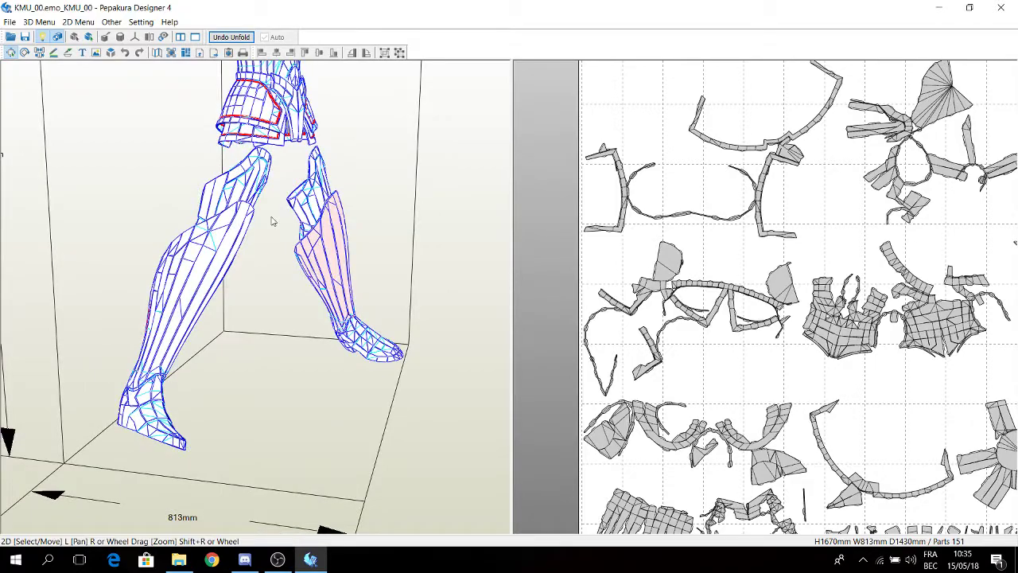
{"action": "left_click_drag", "start_coordinate": [219, 249], "coordinate": [273, 294]}
{"action": "left_click_drag", "start_coordinate": [344, 288], "coordinate": [144, 241]}
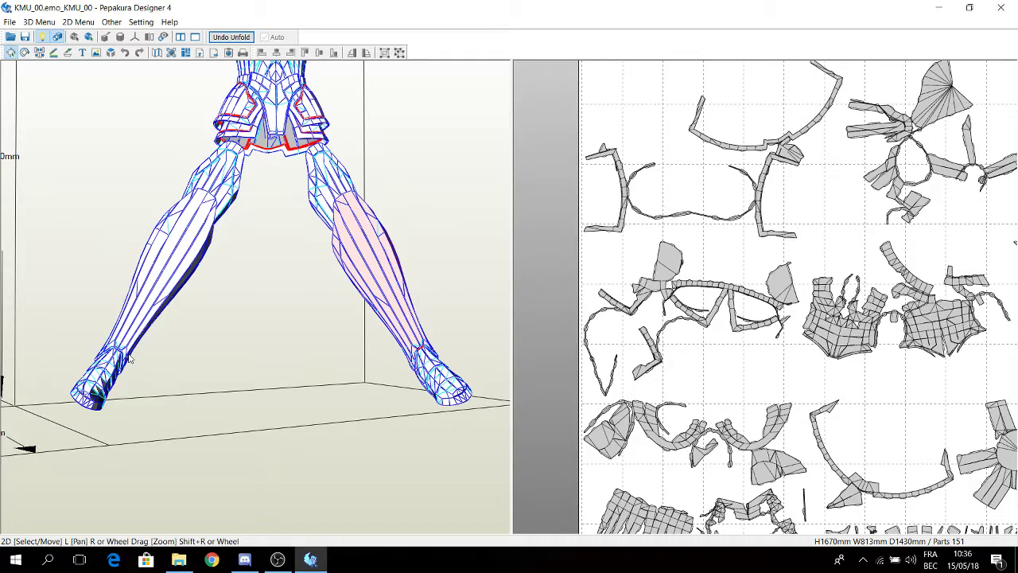
{"action": "scroll", "coordinate": [175, 360], "scroll_direction": "up", "scroll_amount": 4}
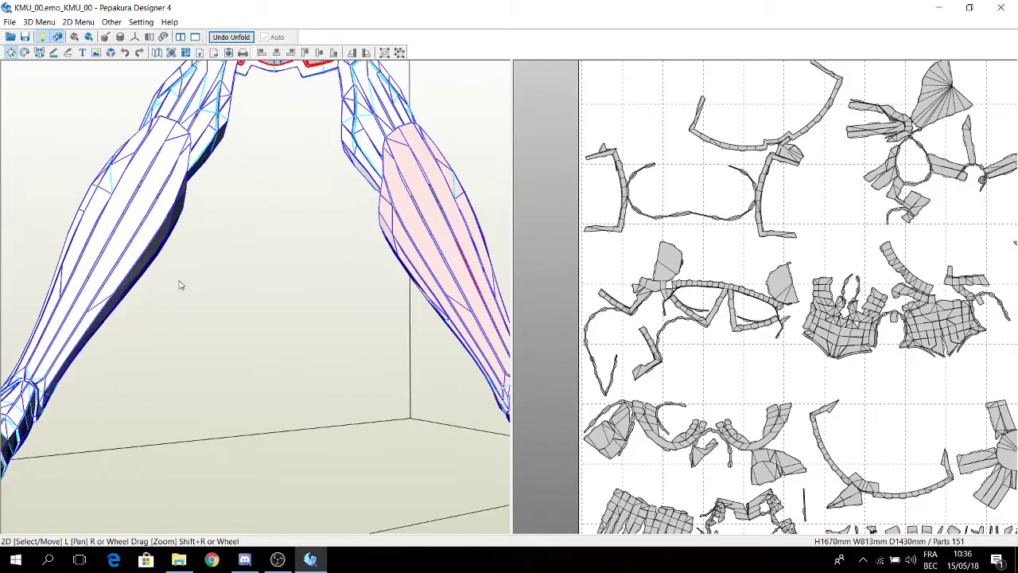
{"action": "scroll", "coordinate": [203, 286], "scroll_direction": "down", "scroll_amount": 3}
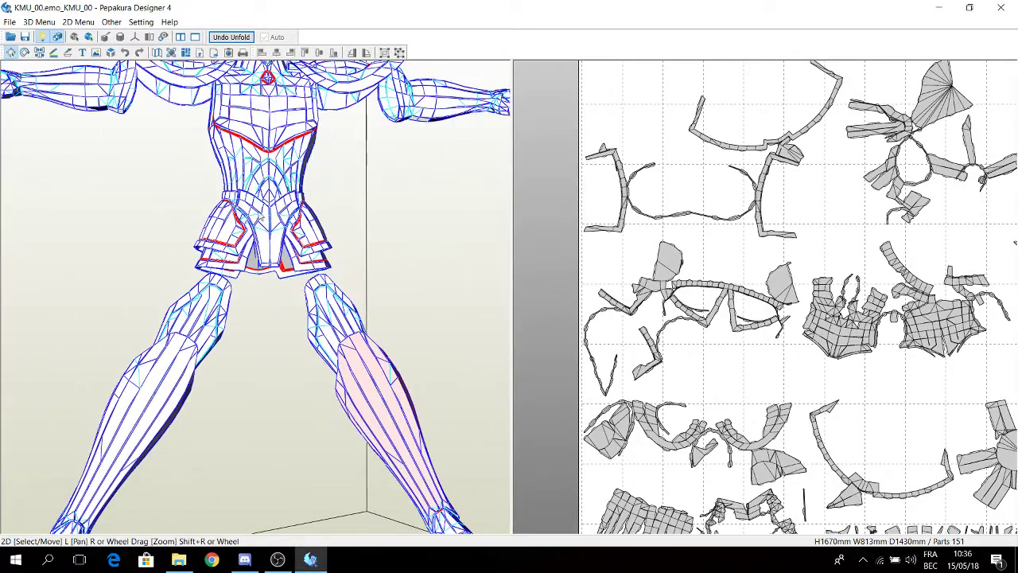
{"action": "scroll", "coordinate": [255, 295], "scroll_direction": "down", "scroll_amount": 3}
{"action": "left_click_drag", "start_coordinate": [168, 228], "coordinate": [162, 243]}
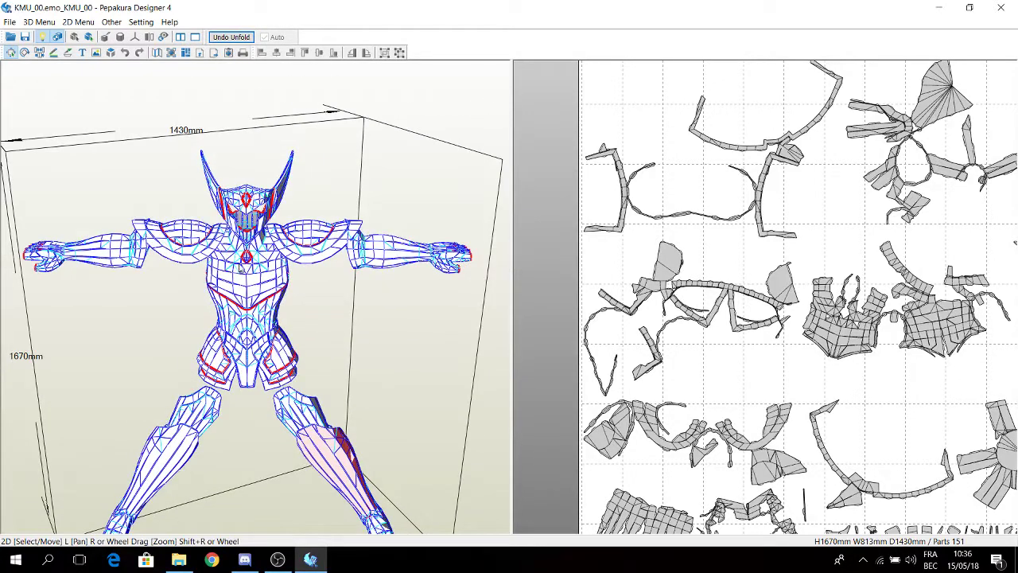
Undo the unfolding while applying the open edge info to the 3D model, and inspect the cut edges across the torso and shoulders
{"action": "left_click", "coordinate": [230, 38]}
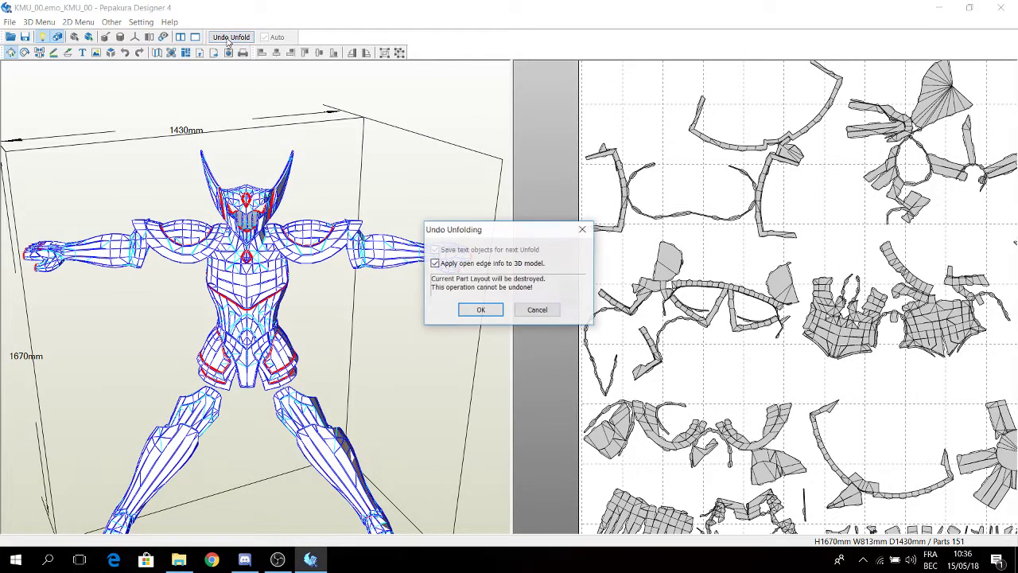
{"action": "left_click", "coordinate": [483, 311]}
{"action": "scroll", "coordinate": [334, 325], "scroll_direction": "up", "scroll_amount": 8}
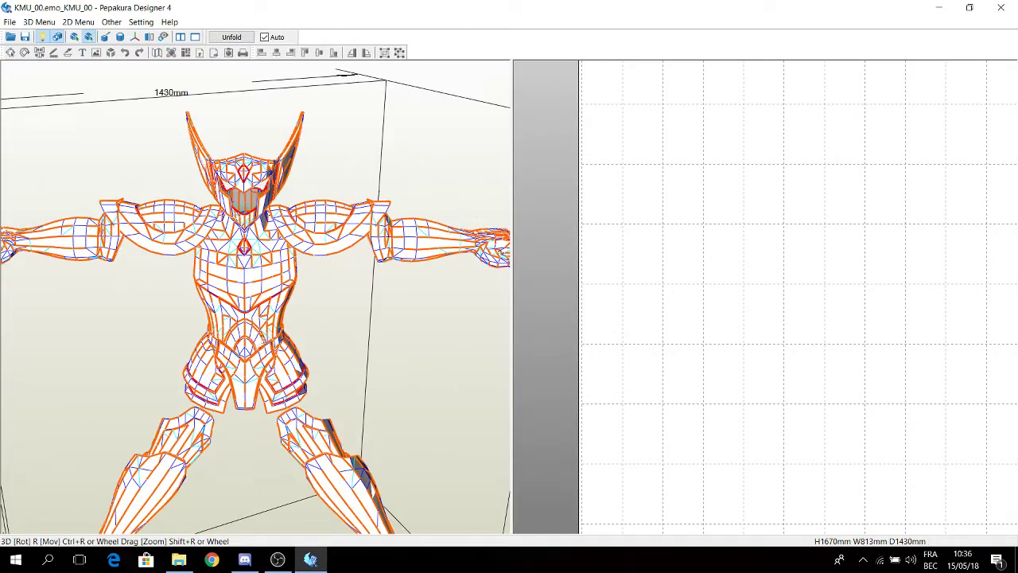
{"action": "scroll", "coordinate": [228, 321], "scroll_direction": "down", "scroll_amount": 5}
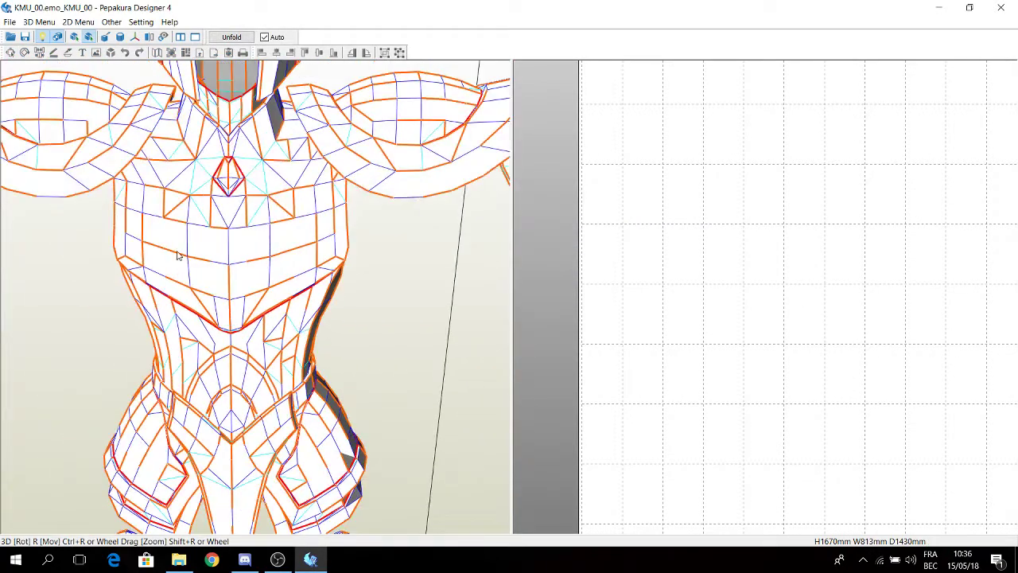
{"action": "right_click_drag", "start_coordinate": [178, 255], "coordinate": [206, 253]}
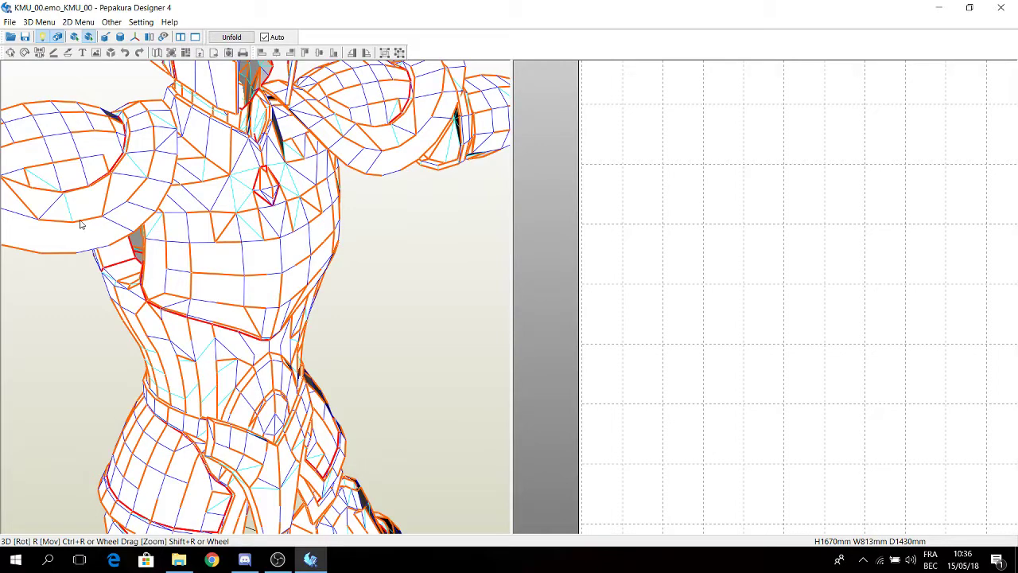
{"action": "right_click_drag", "start_coordinate": [65, 209], "coordinate": [267, 209]}
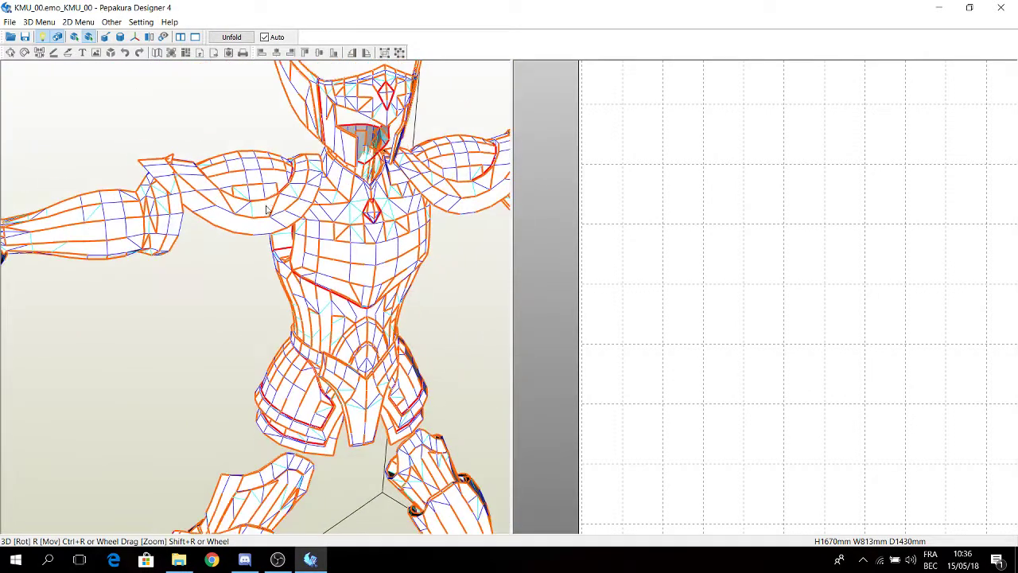
{"action": "right_click_drag", "start_coordinate": [399, 211], "coordinate": [365, 211]}
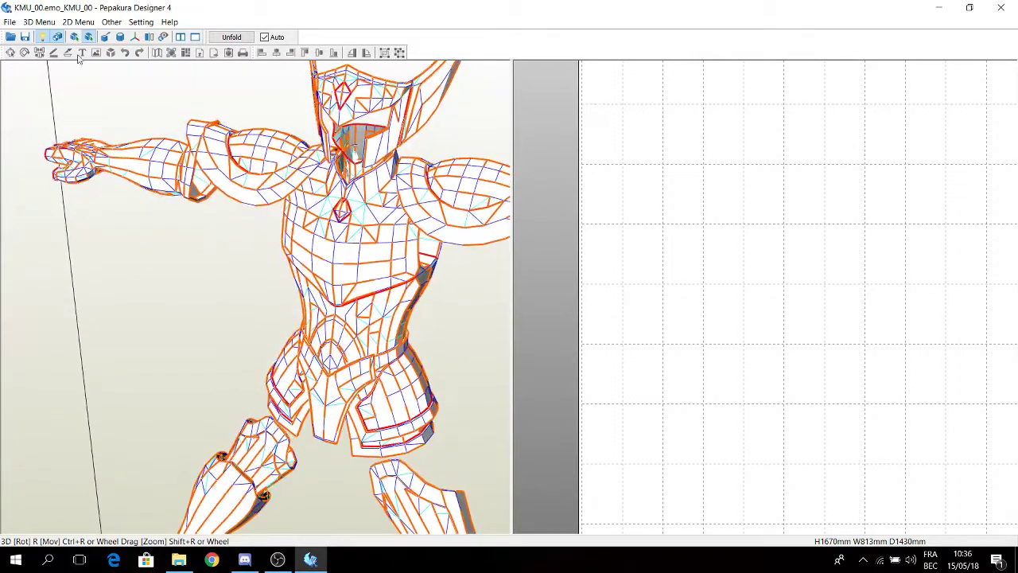
{"action": "right_click_drag", "start_coordinate": [349, 272], "coordinate": [401, 272]}
Open the model SRA_00.emo_SRA_00.obj from the gold folder without saving the changes to the current model
{"action": "left_click", "coordinate": [10, 36]}
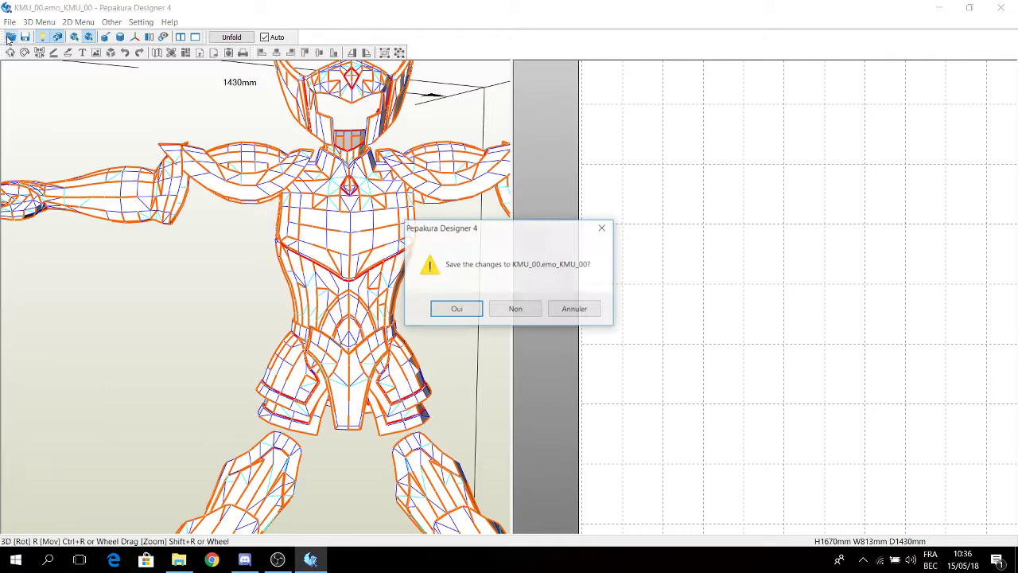
{"action": "left_click", "coordinate": [526, 319]}
{"action": "scroll", "coordinate": [513, 310], "scroll_direction": "down", "scroll_amount": 10}
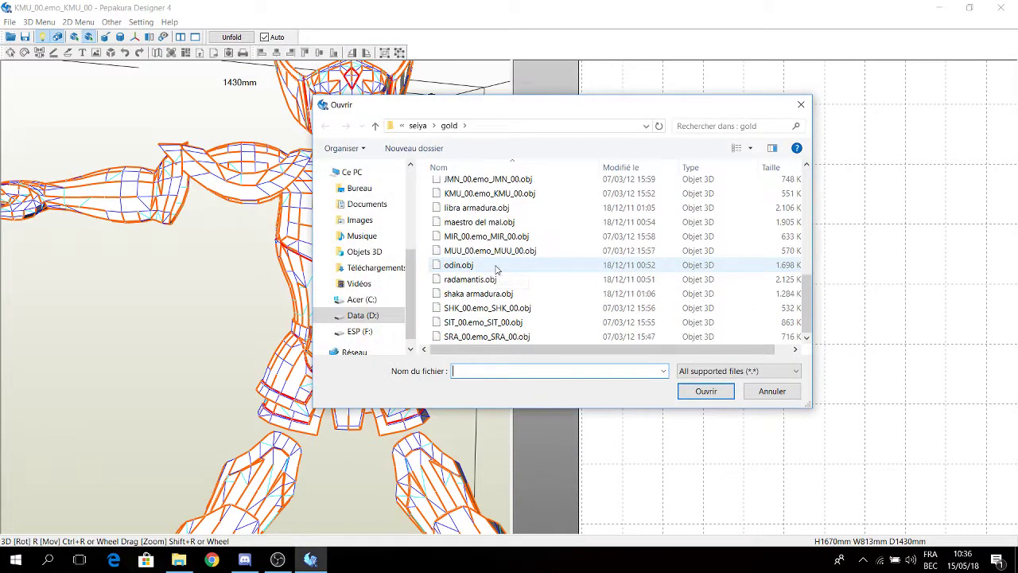
{"action": "double_click", "coordinate": [471, 337]}
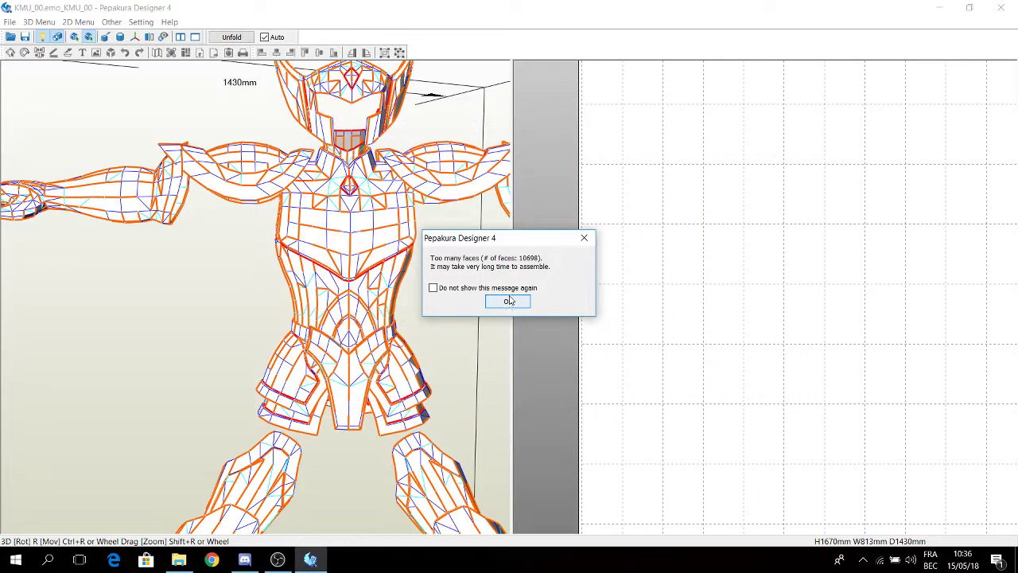
{"action": "left_click", "coordinate": [511, 300]}
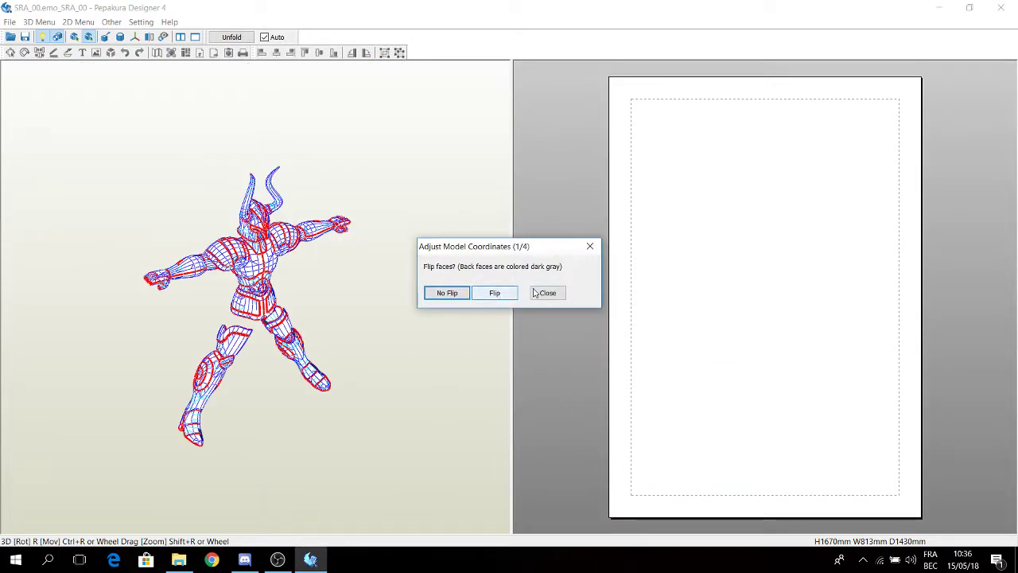
Adjust the model's coordinates: keep the faces unflipped, set red as the front, leave the bottom unchanged and invert the model
{"action": "left_click", "coordinate": [452, 294]}
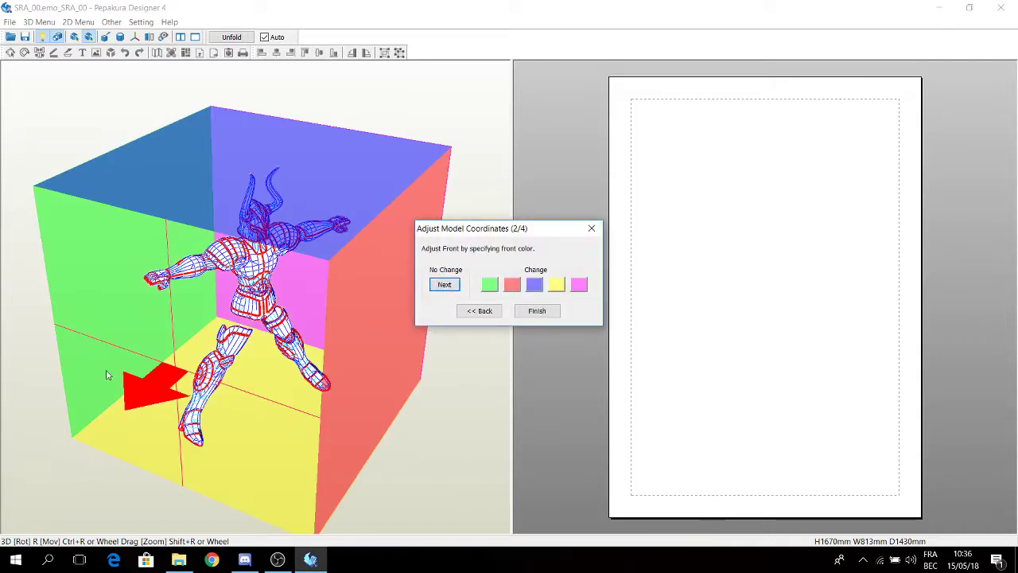
{"action": "left_click", "coordinate": [512, 285]}
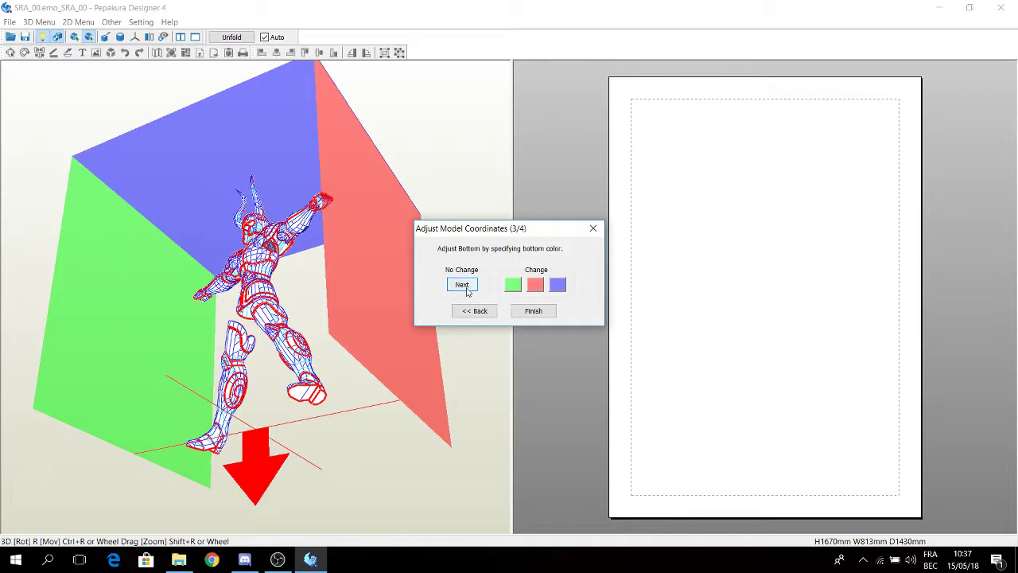
{"action": "left_click", "coordinate": [465, 291]}
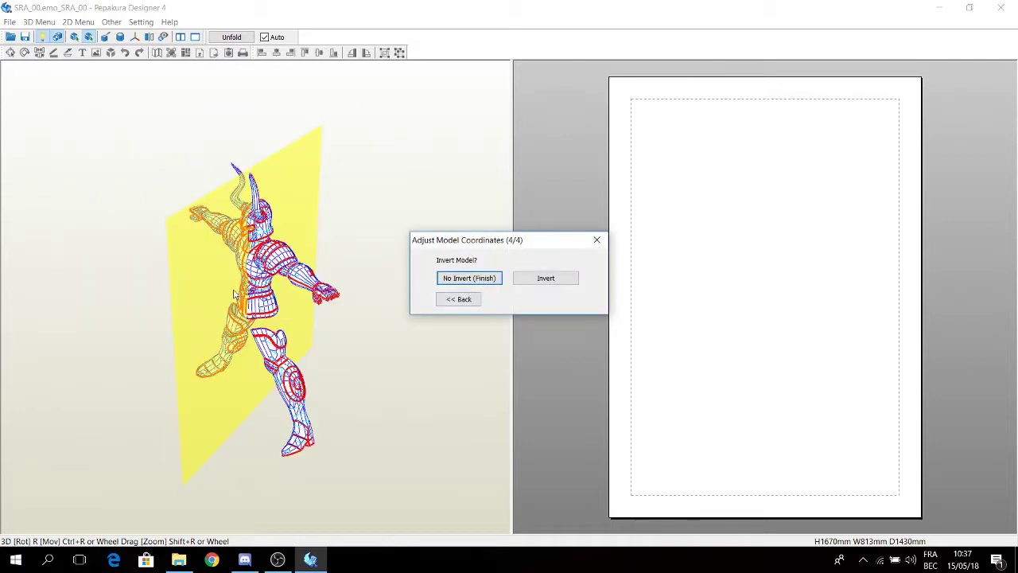
{"action": "left_click", "coordinate": [560, 284]}
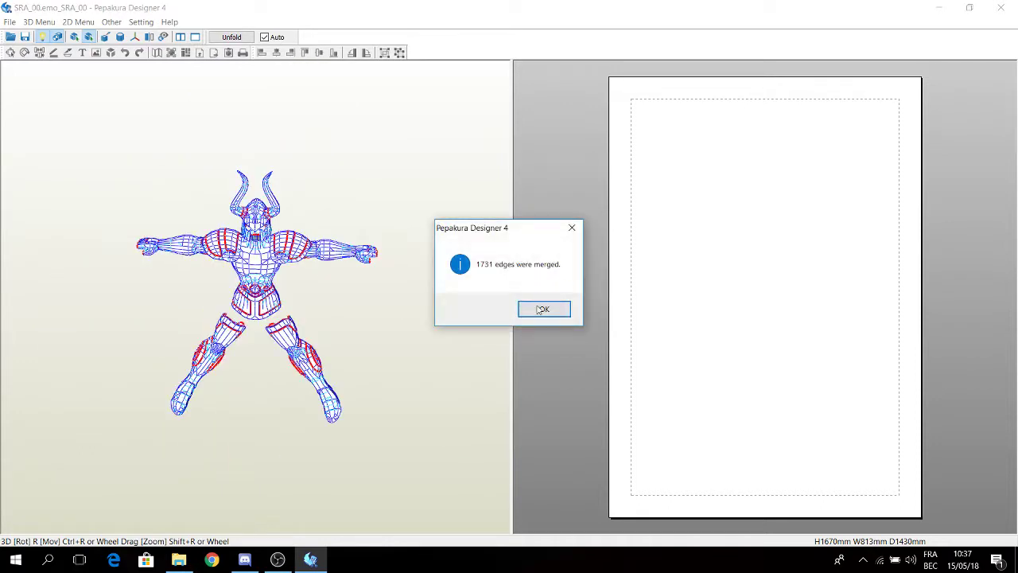
Dismiss the merged-edges notice and scale the horned armour model to a height of 1670 mm
{"action": "left_click", "coordinate": [539, 310]}
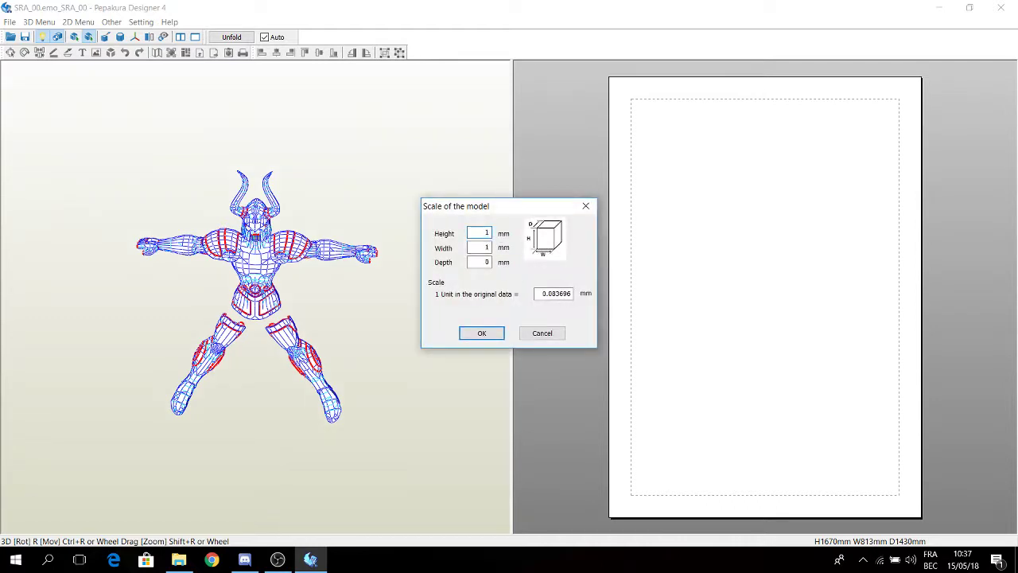
{"action": "type", "text": "1670"}
{"action": "key", "text": "Return"}
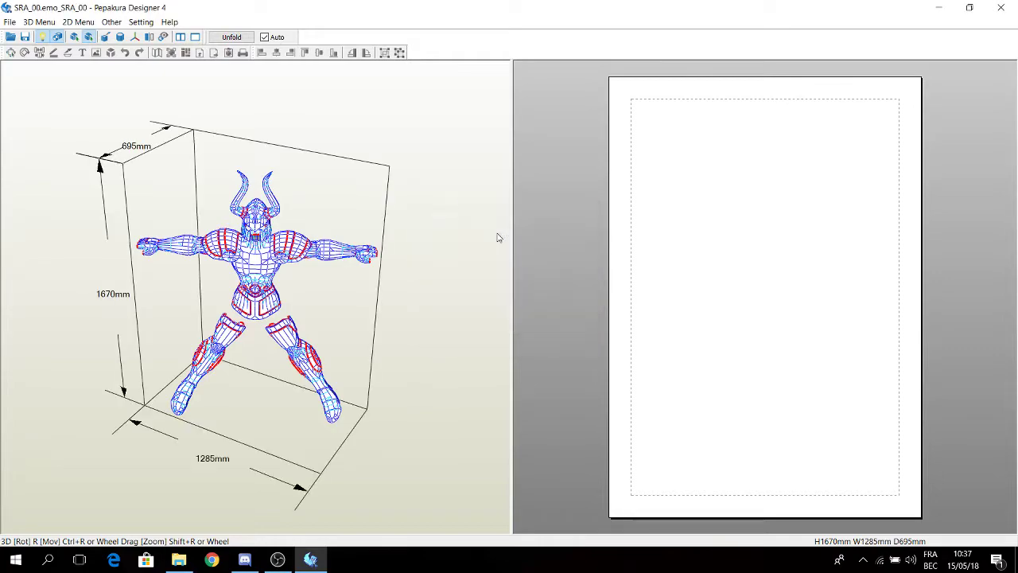
Switch the 3D model's edit mode to Specify Cutline Edges
{"action": "scroll", "coordinate": [271, 235], "scroll_direction": "up", "scroll_amount": 10}
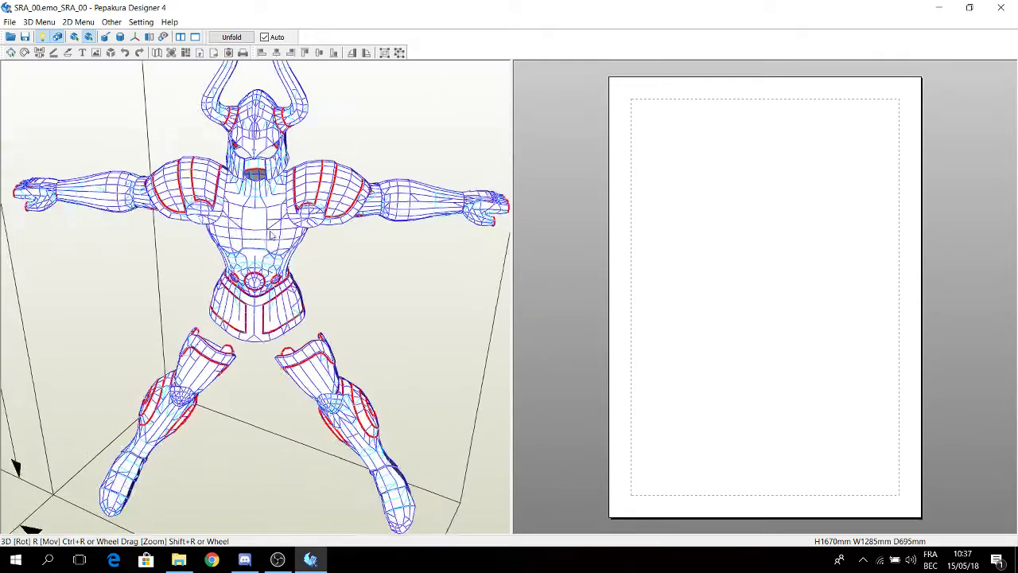
{"action": "middle_click_drag", "start_coordinate": [257, 217], "coordinate": [370, 340]}
{"action": "scroll", "coordinate": [350, 324], "scroll_direction": "up", "scroll_amount": 3}
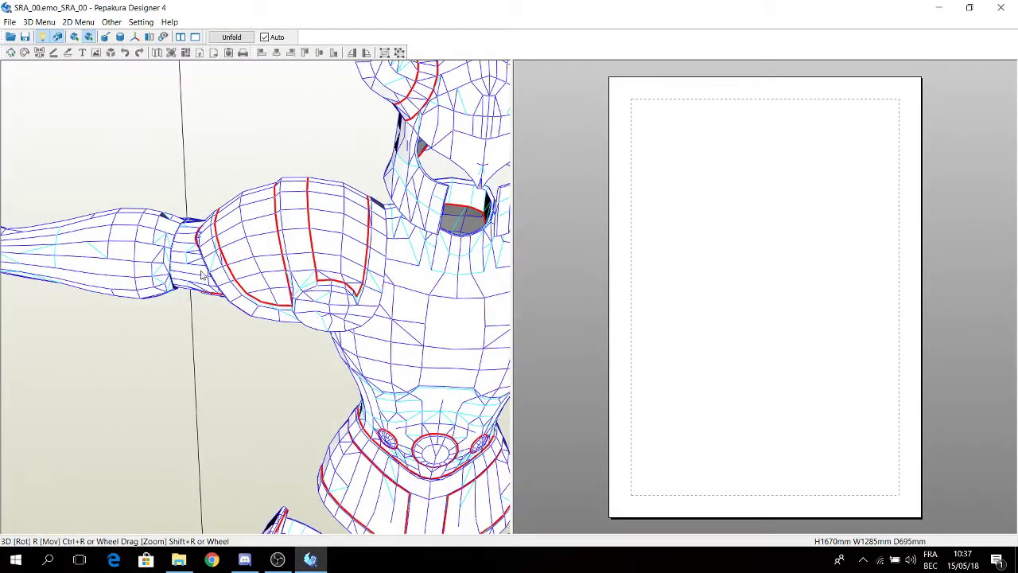
{"action": "right_click_drag", "start_coordinate": [333, 268], "coordinate": [366, 251]}
{"action": "scroll", "coordinate": [367, 252], "scroll_direction": "down", "scroll_amount": 5}
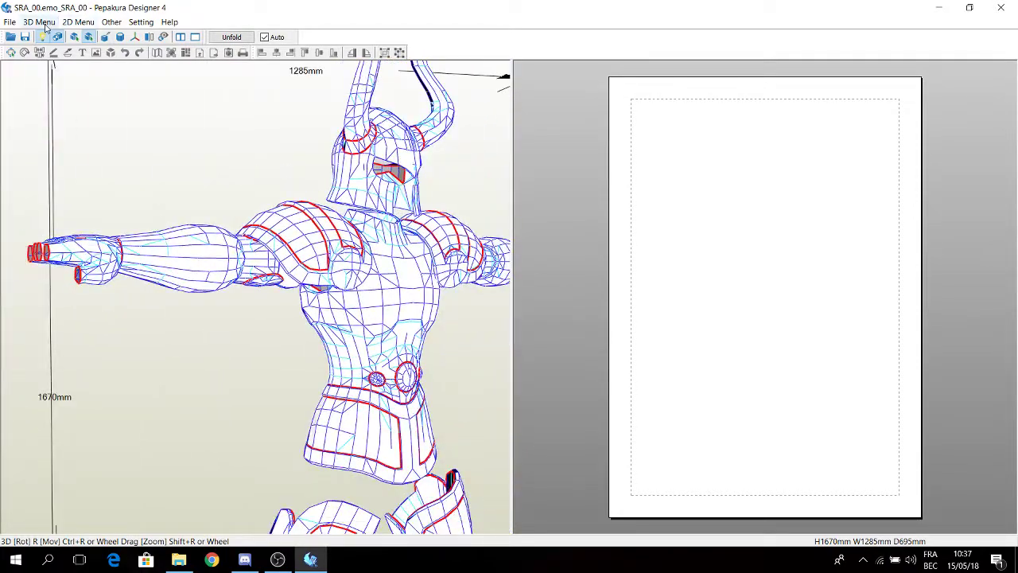
{"action": "left_click", "coordinate": [40, 22]}
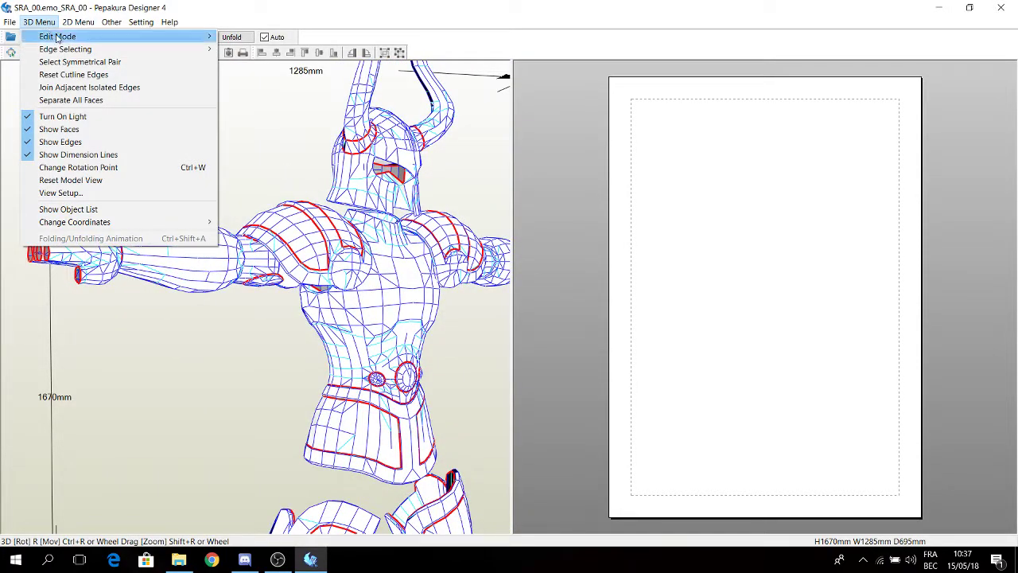
{"action": "mouse_move", "coordinate": [57, 37]}
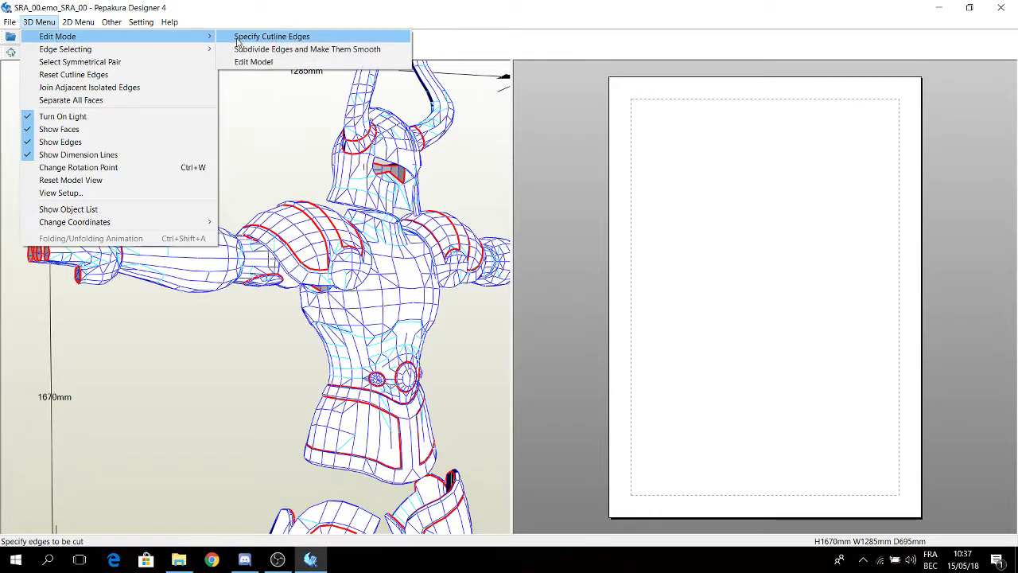
{"action": "left_click", "coordinate": [292, 38]}
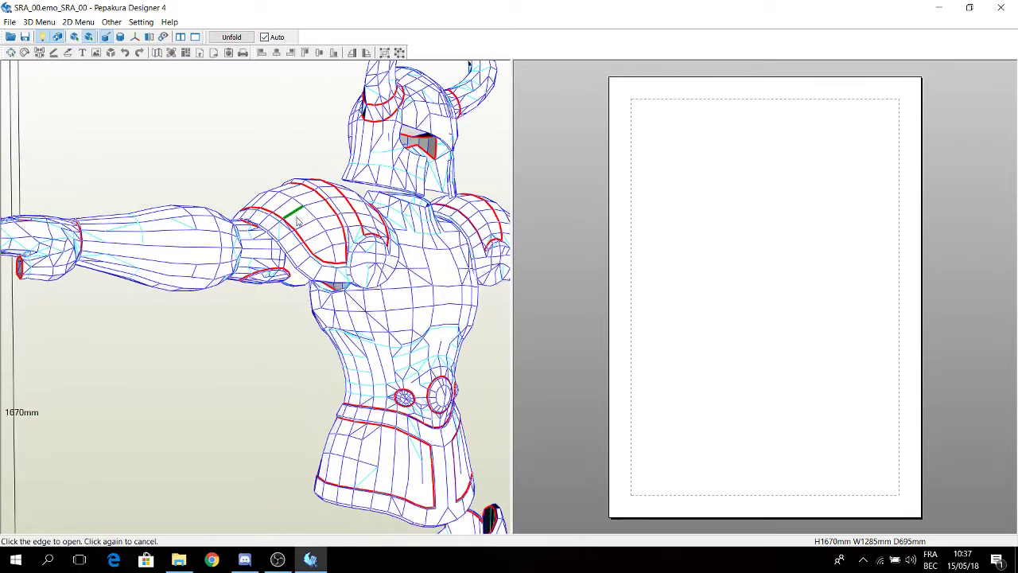
Examine the open edges on the shoulder plates, torso, waist skirt and leg armour
{"action": "scroll", "coordinate": [297, 220], "scroll_direction": "up", "scroll_amount": 5}
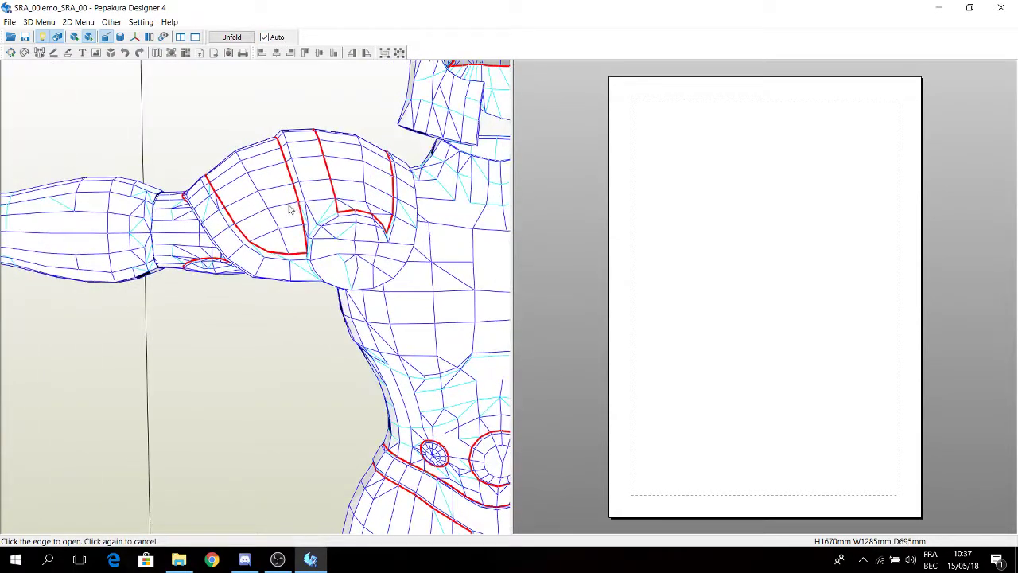
{"action": "scroll", "coordinate": [291, 210], "scroll_direction": "down", "scroll_amount": 2}
{"action": "middle_click_drag", "start_coordinate": [428, 308], "coordinate": [204, 236]}
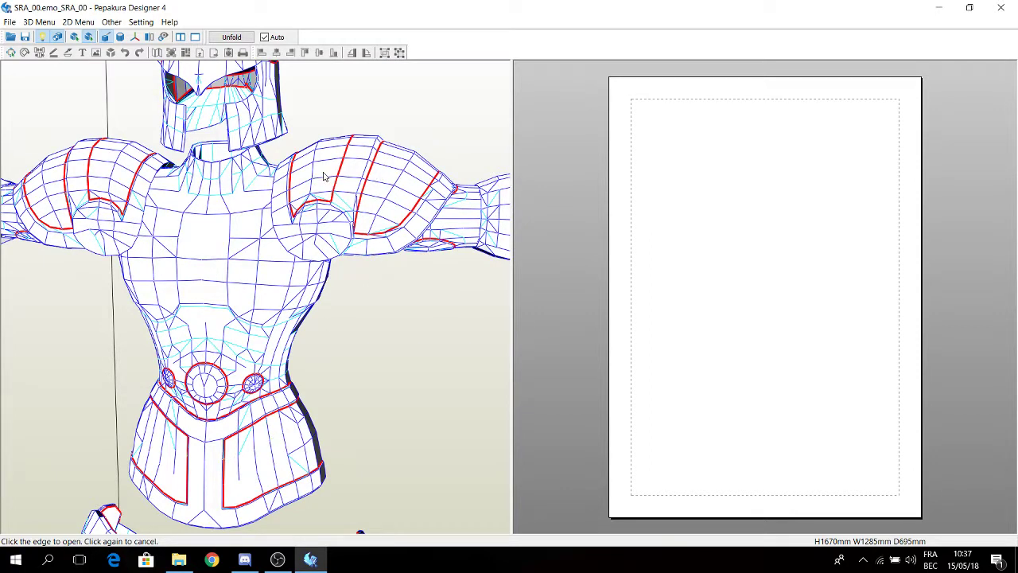
{"action": "scroll", "coordinate": [306, 146], "scroll_direction": "up", "scroll_amount": 1}
{"action": "middle_click_drag", "start_coordinate": [257, 412], "coordinate": [281, 259]}
{"action": "right_click_drag", "start_coordinate": [200, 323], "coordinate": [215, 293]}
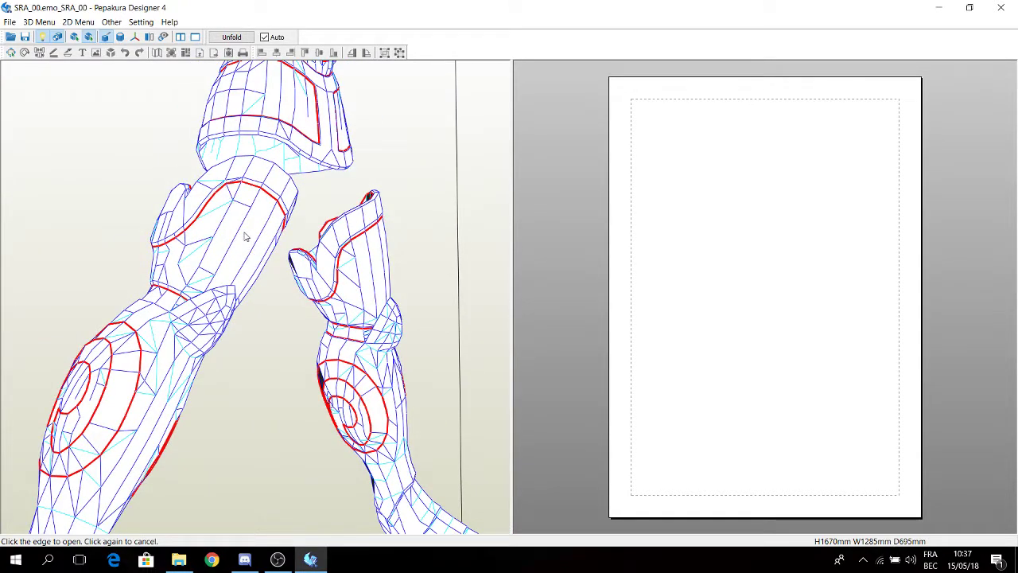
{"action": "mouse_move", "coordinate": [244, 236]}
{"action": "right_mouse_down"}
{"action": "mouse_move", "coordinate": [227, 286]}
{"action": "mouse_move", "coordinate": [191, 281]}
{"action": "mouse_move", "coordinate": [256, 261]}
{"action": "mouse_move", "coordinate": [249, 227]}
{"action": "right_mouse_up"}
{"action": "scroll", "coordinate": [230, 248], "scroll_direction": "up", "scroll_amount": 3}
{"action": "right_click_drag", "start_coordinate": [217, 273], "coordinate": [233, 240]}
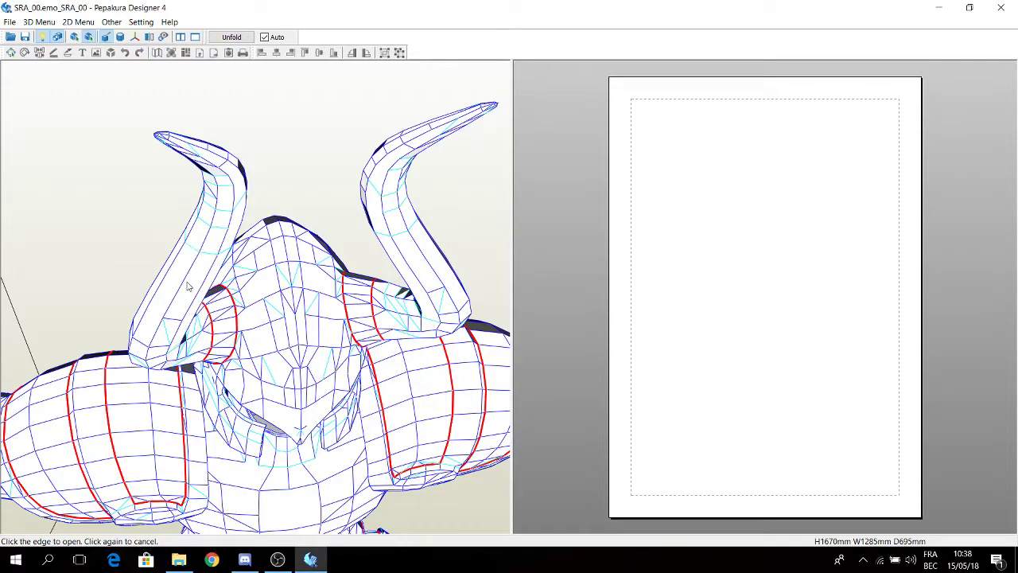
Examine the helmet and its horns from several sides, including where the horns join the helmet
{"action": "right_click_drag", "start_coordinate": [191, 286], "coordinate": [179, 238]}
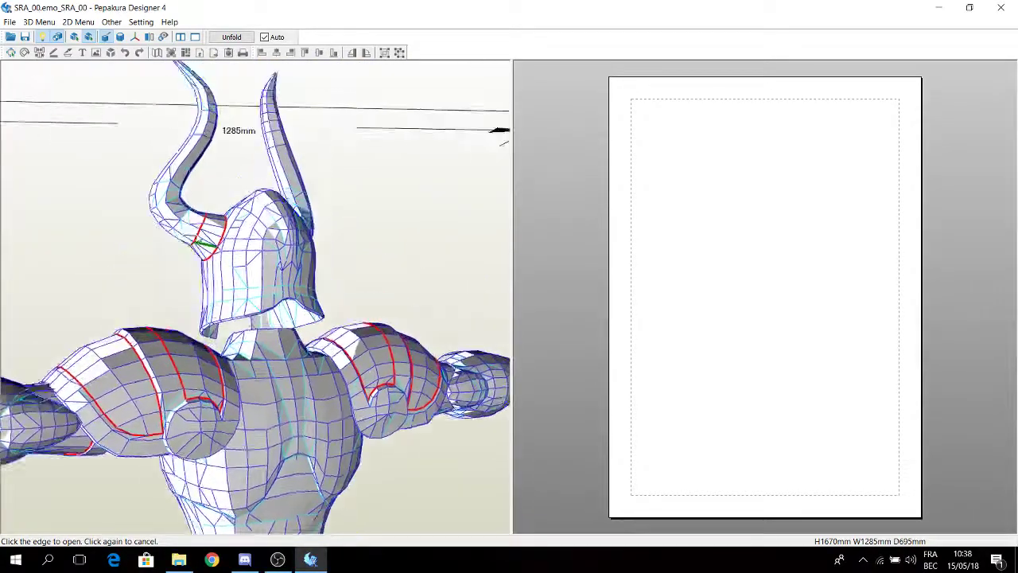
{"action": "middle_click_drag", "start_coordinate": [198, 241], "coordinate": [189, 374]}
{"action": "scroll", "coordinate": [183, 252], "scroll_direction": "up", "scroll_amount": 5}
{"action": "scroll", "coordinate": [113, 247], "scroll_direction": "up", "scroll_amount": 3}
{"action": "mouse_move", "coordinate": [132, 228]}
{"action": "right_mouse_down"}
{"action": "mouse_move", "coordinate": [113, 246]}
{"action": "mouse_move", "coordinate": [89, 232]}
{"action": "right_mouse_up"}
{"action": "right_click_drag", "start_coordinate": [109, 246], "coordinate": [239, 305]}
{"action": "scroll", "coordinate": [242, 318], "scroll_direction": "down", "scroll_amount": 5}
{"action": "right_click_drag", "start_coordinate": [246, 348], "coordinate": [292, 287]}
{"action": "scroll", "coordinate": [279, 284], "scroll_direction": "down", "scroll_amount": 4}
{"action": "scroll", "coordinate": [246, 280], "scroll_direction": "down", "scroll_amount": 3}
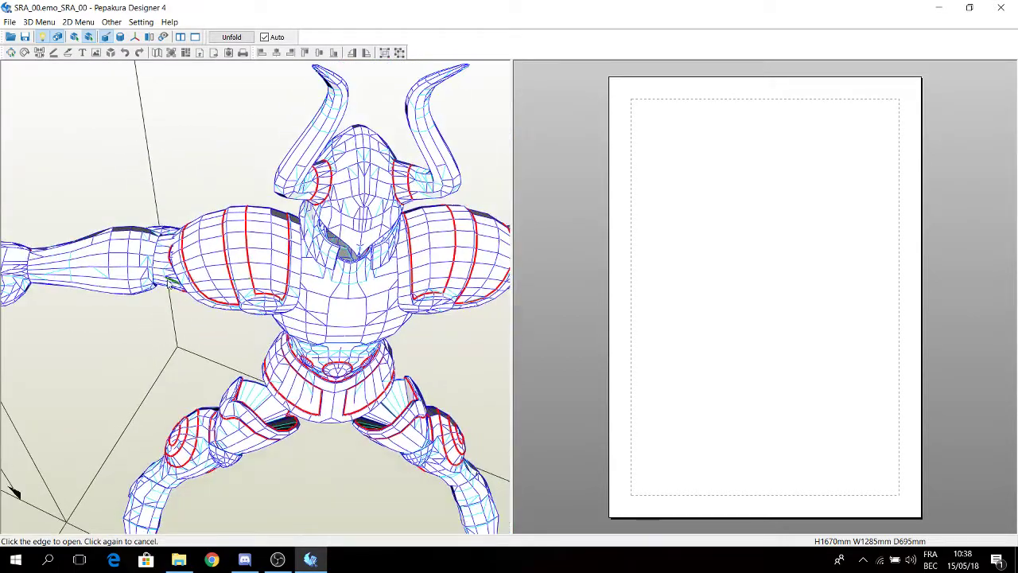
Try marking a single edge on top of the forearm as a cutline, and clear that mark
{"action": "scroll", "coordinate": [127, 271], "scroll_direction": "up", "scroll_amount": 1}
{"action": "middle_click_drag", "start_coordinate": [53, 257], "coordinate": [125, 227]}
{"action": "scroll", "coordinate": [128, 227], "scroll_direction": "up", "scroll_amount": 4}
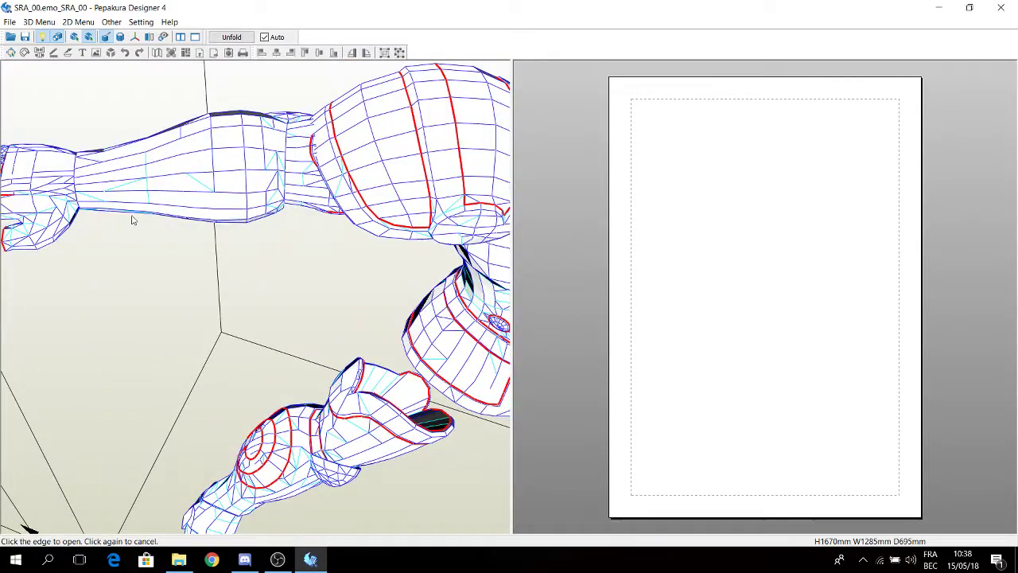
{"action": "scroll", "coordinate": [350, 215], "scroll_direction": "up", "scroll_amount": 2}
{"action": "mouse_move", "coordinate": [345, 229]}
{"action": "right_mouse_down"}
{"action": "mouse_move", "coordinate": [332, 221]}
{"action": "mouse_move", "coordinate": [484, 201]}
{"action": "mouse_move", "coordinate": [444, 198]}
{"action": "right_mouse_up"}
{"action": "left_click", "coordinate": [38, 22]}
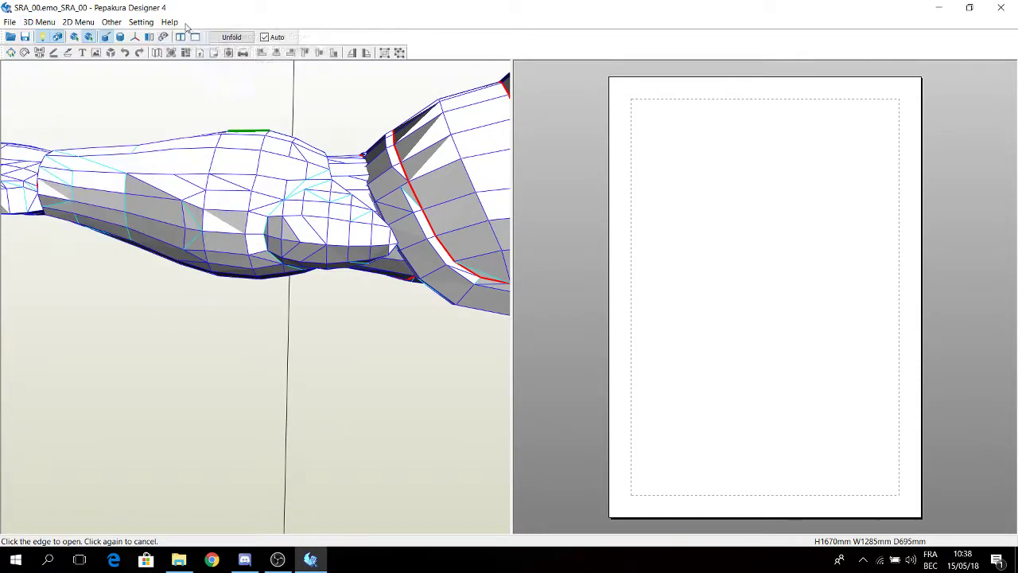
{"action": "mouse_move", "coordinate": [63, 37]}
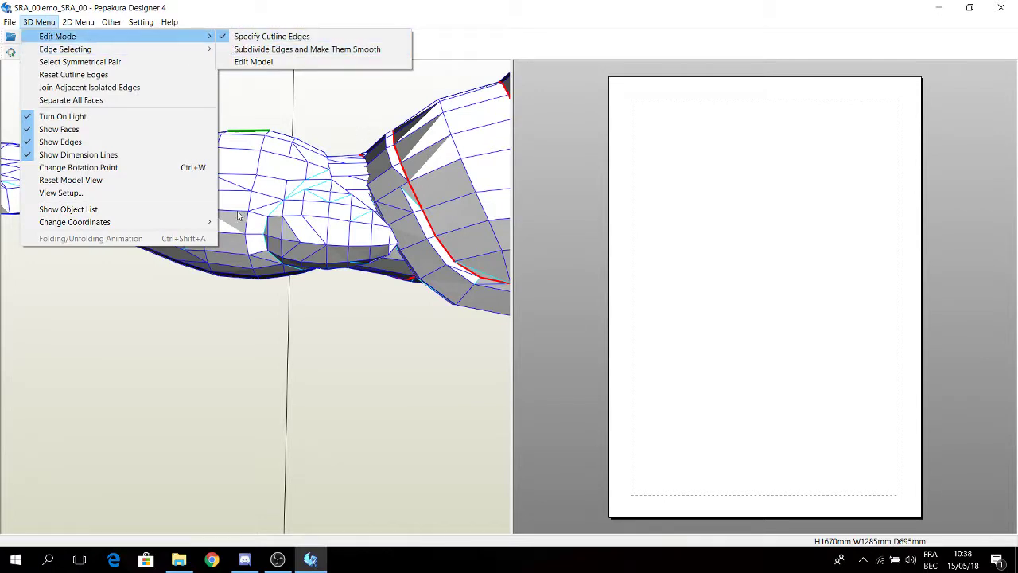
{"action": "left_click", "coordinate": [246, 349]}
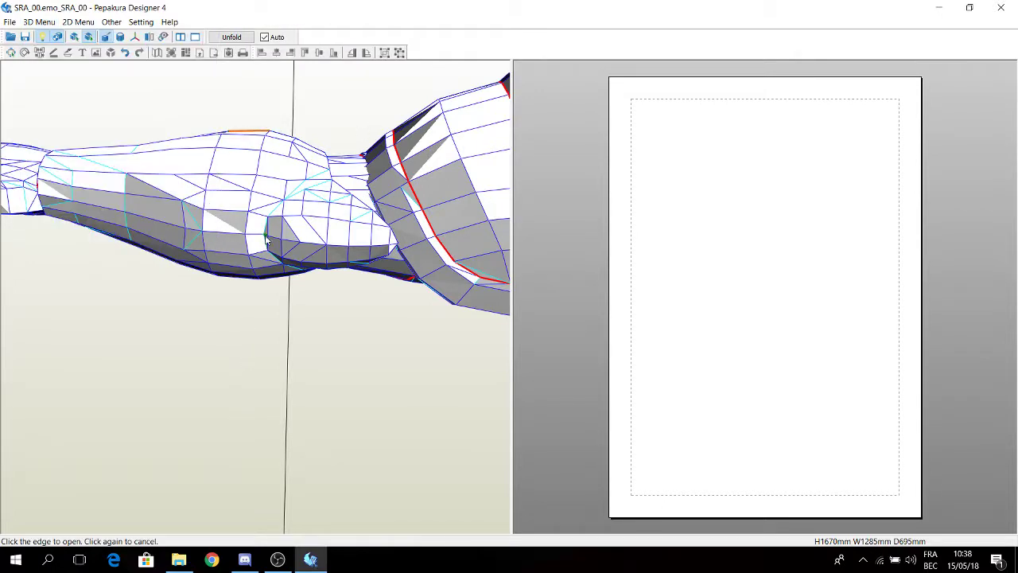
{"action": "scroll", "coordinate": [266, 155], "scroll_direction": "up", "scroll_amount": 2}
{"action": "scroll", "coordinate": [250, 147], "scroll_direction": "up", "scroll_amount": 2}
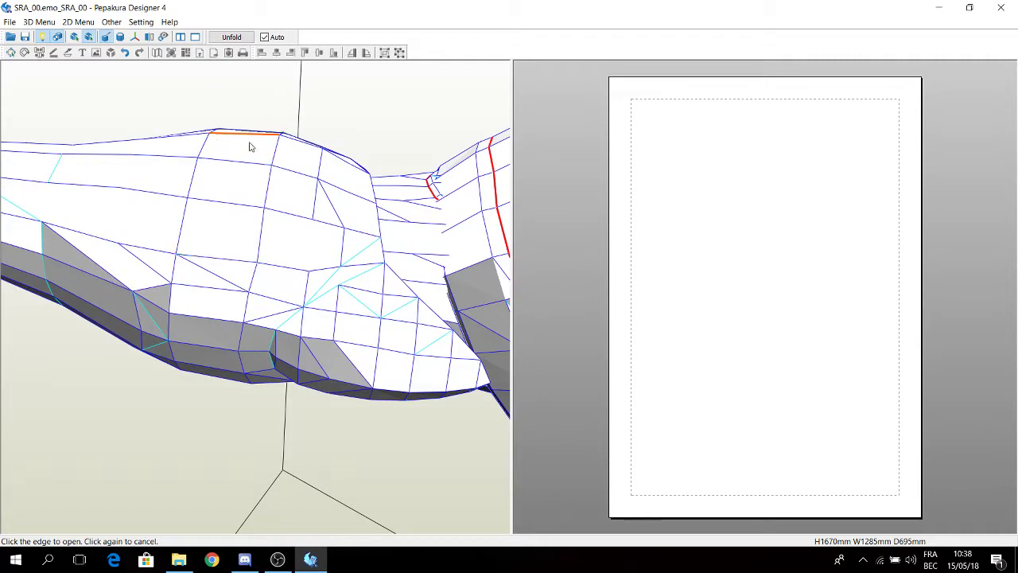
{"action": "left_click", "coordinate": [249, 136]}
Mark cutline edges along the upper rim of the elbow plate, from its forearm end towards the shoulder
{"action": "right_click_drag", "start_coordinate": [295, 295], "coordinate": [271, 202]}
{"action": "scroll", "coordinate": [271, 203], "scroll_direction": "up", "scroll_amount": 4}
{"action": "right_click_drag", "start_coordinate": [287, 129], "coordinate": [287, 206]}
{"action": "right_click_drag", "start_coordinate": [312, 373], "coordinate": [262, 253]}
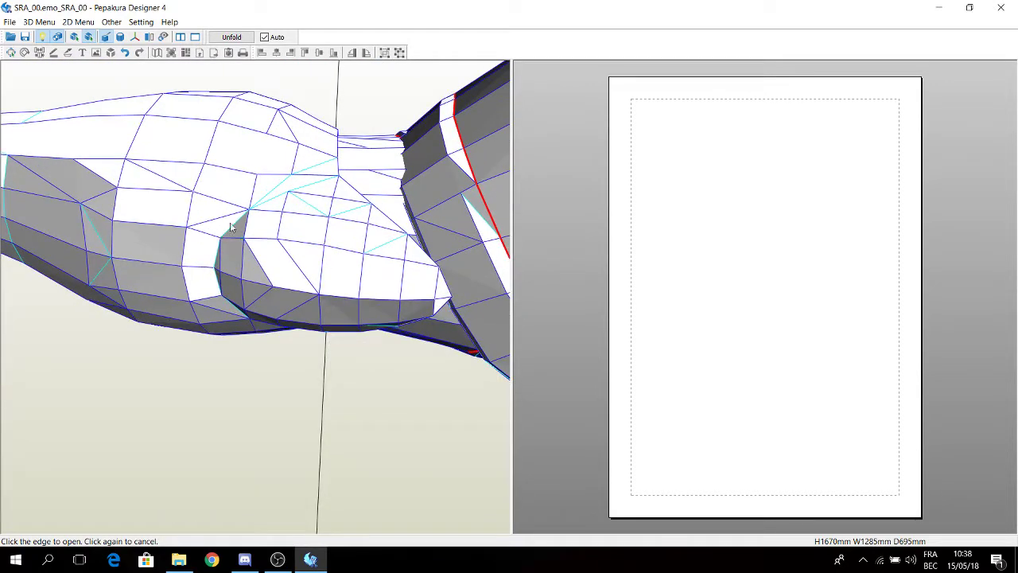
{"action": "left_click", "coordinate": [227, 238]}
{"action": "left_click", "coordinate": [269, 202]}
{"action": "left_click", "coordinate": [313, 196]}
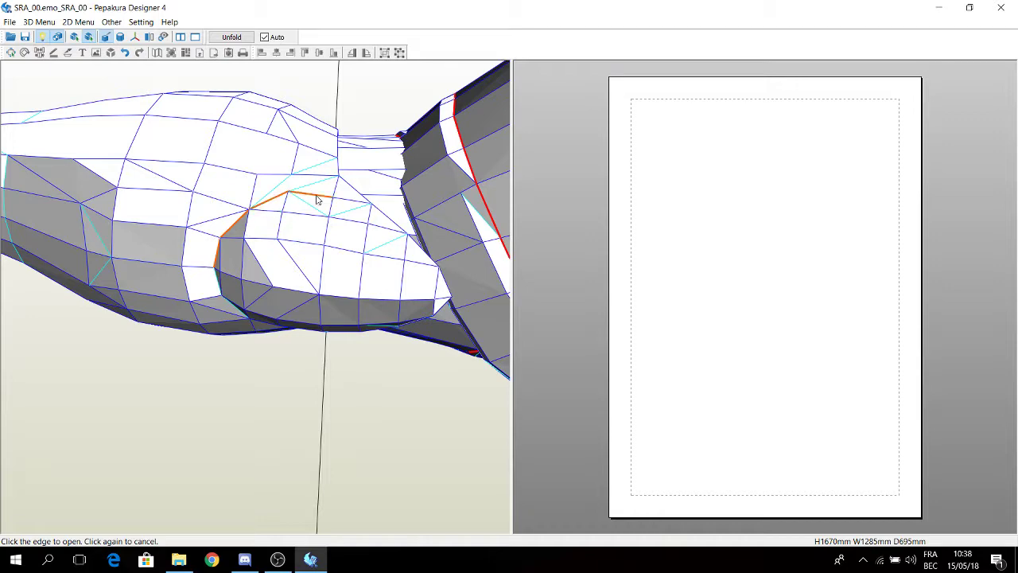
{"action": "left_click", "coordinate": [360, 203]}
{"action": "left_click", "coordinate": [385, 221]}
Mark cutline edges around the elbow plate's forearm end and along its lower rim on the underside
{"action": "right_click_drag", "start_coordinate": [396, 261], "coordinate": [386, 261]}
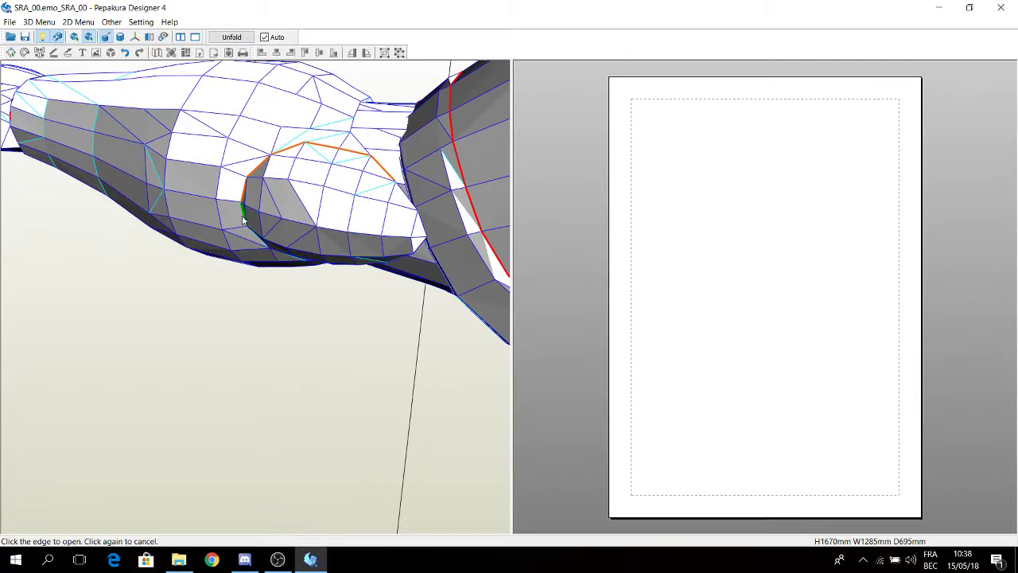
{"action": "right_click_drag", "start_coordinate": [259, 236], "coordinate": [273, 217]}
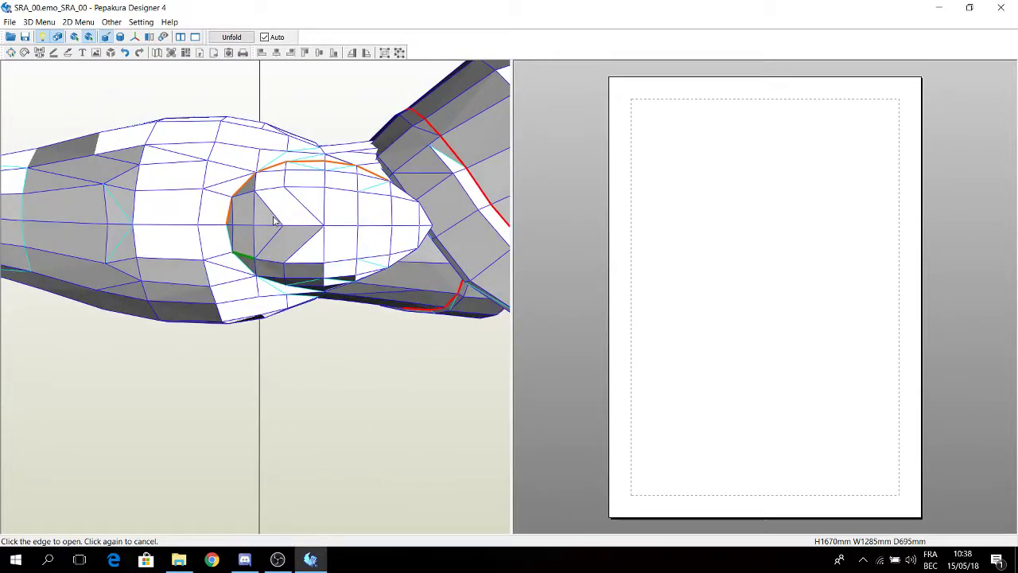
{"action": "left_click", "coordinate": [228, 238]}
{"action": "left_click", "coordinate": [245, 265]}
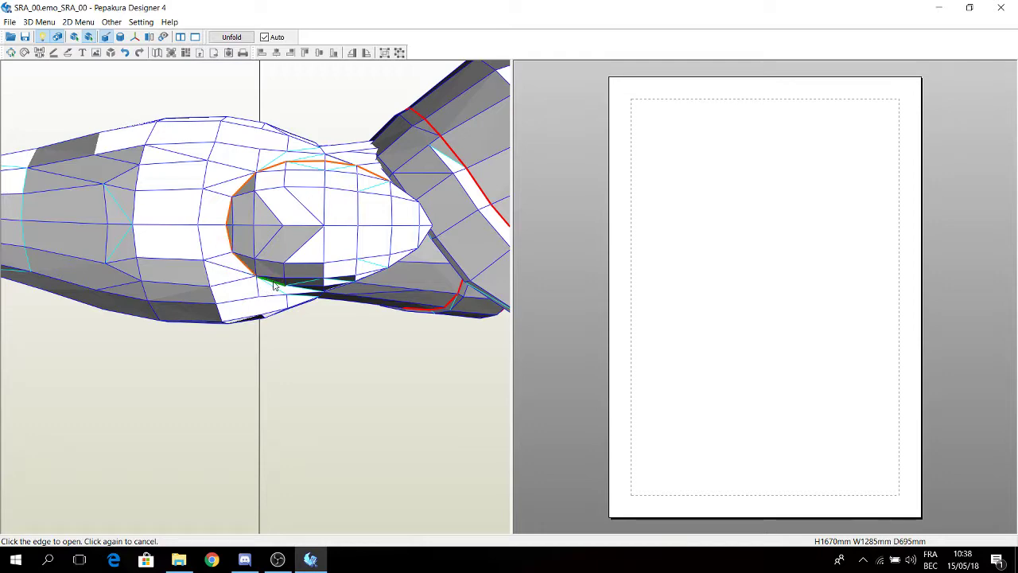
{"action": "right_click_drag", "start_coordinate": [273, 286], "coordinate": [272, 263]}
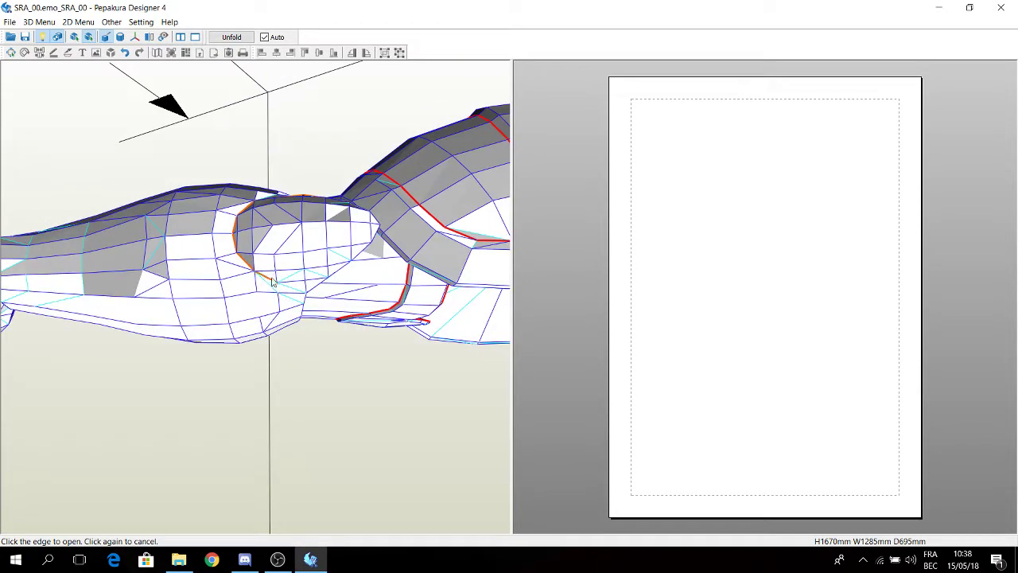
{"action": "left_click", "coordinate": [315, 279]}
{"action": "right_click_drag", "start_coordinate": [333, 273], "coordinate": [312, 277]}
{"action": "scroll", "coordinate": [375, 327], "scroll_direction": "up", "scroll_amount": 4}
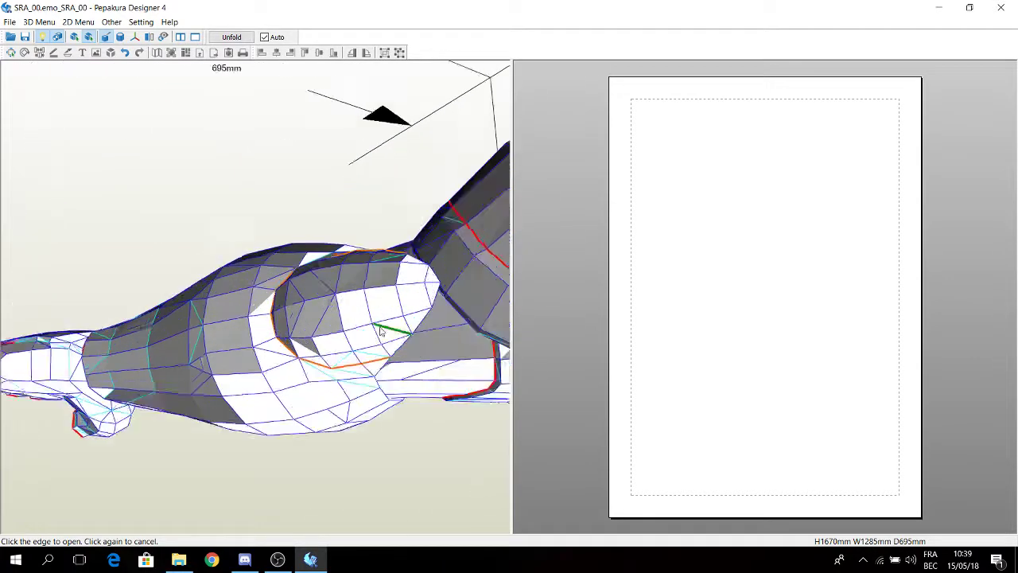
{"action": "right_click_drag", "start_coordinate": [378, 331], "coordinate": [379, 340]}
{"action": "right_click_drag", "start_coordinate": [432, 368], "coordinate": [394, 343]}
{"action": "scroll", "coordinate": [382, 354], "scroll_direction": "up", "scroll_amount": 3}
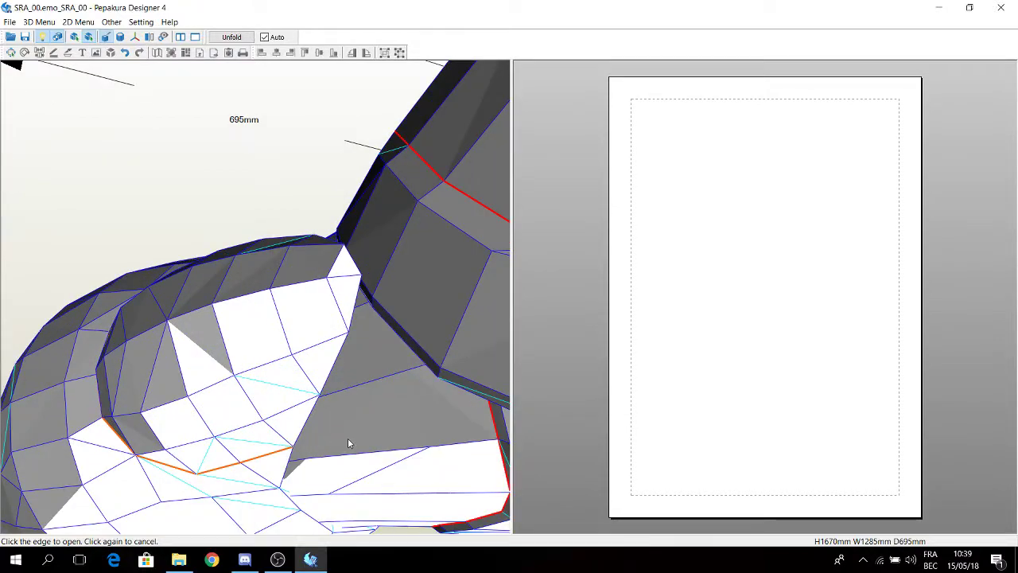
{"action": "right_click_drag", "start_coordinate": [348, 437], "coordinate": [345, 398]}
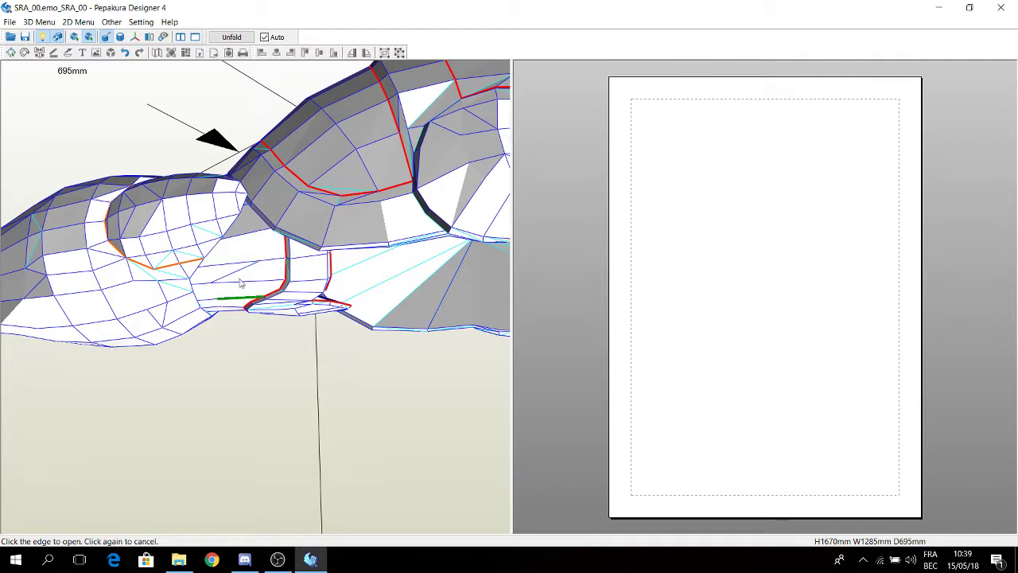
Mark cutline edges around the wrist end of the forearm, where it meets the hand
{"action": "scroll", "coordinate": [125, 292], "scroll_direction": "down", "scroll_amount": 3}
{"action": "middle_click_drag", "start_coordinate": [116, 287], "coordinate": [189, 300]}
{"action": "scroll", "coordinate": [189, 302], "scroll_direction": "up", "scroll_amount": 3}
{"action": "right_click_drag", "start_coordinate": [191, 312], "coordinate": [202, 303]}
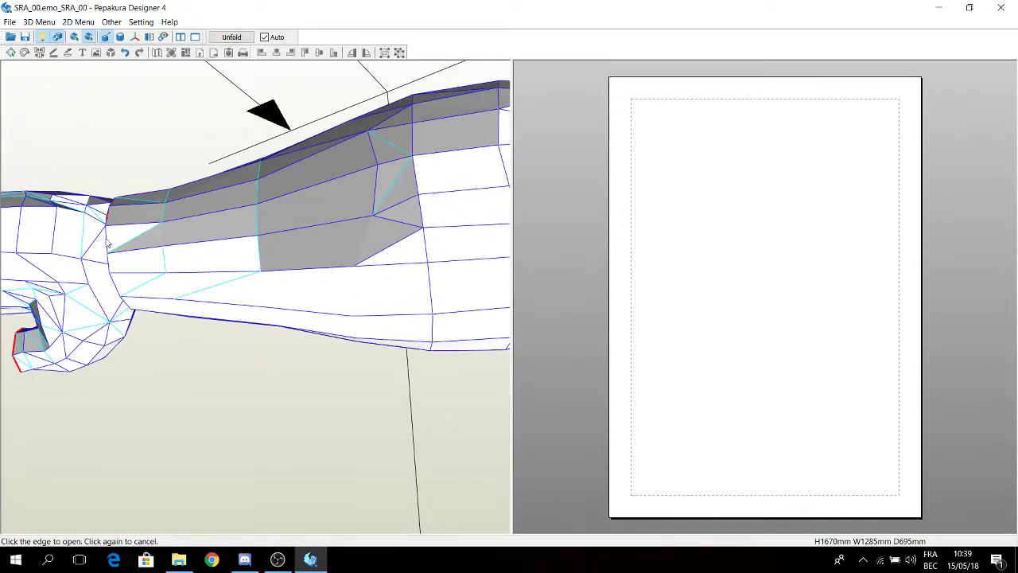
{"action": "left_click", "coordinate": [111, 253]}
{"action": "left_click", "coordinate": [114, 280]}
{"action": "right_click_drag", "start_coordinate": [118, 238], "coordinate": [114, 247]}
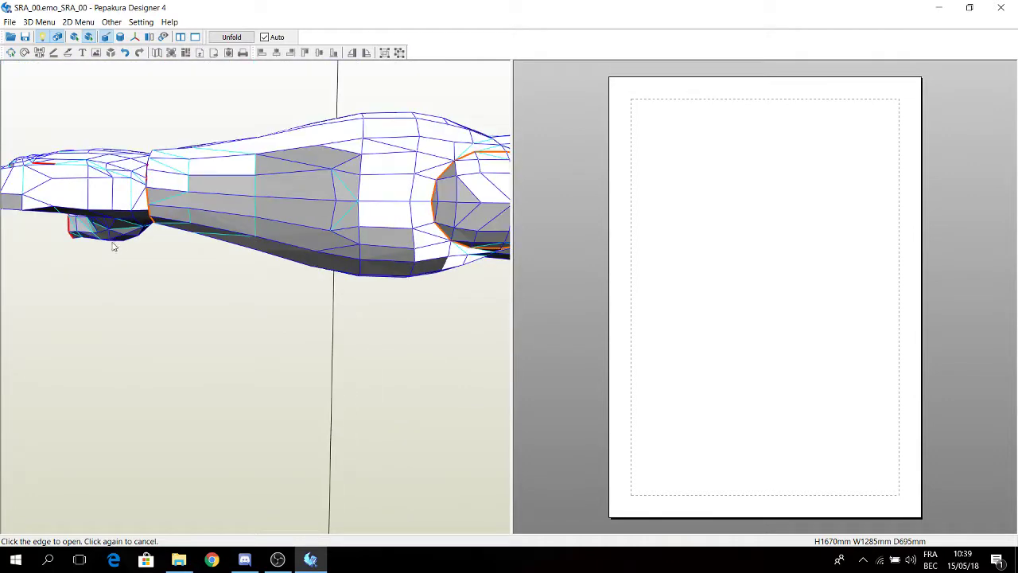
{"action": "right_click_drag", "start_coordinate": [119, 205], "coordinate": [127, 214]}
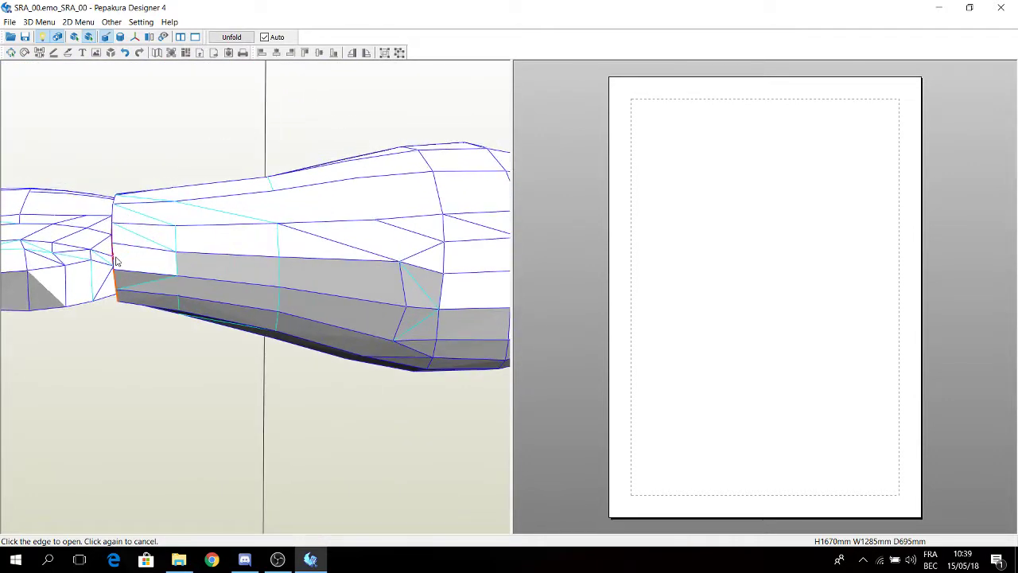
{"action": "right_click_drag", "start_coordinate": [114, 234], "coordinate": [152, 332]}
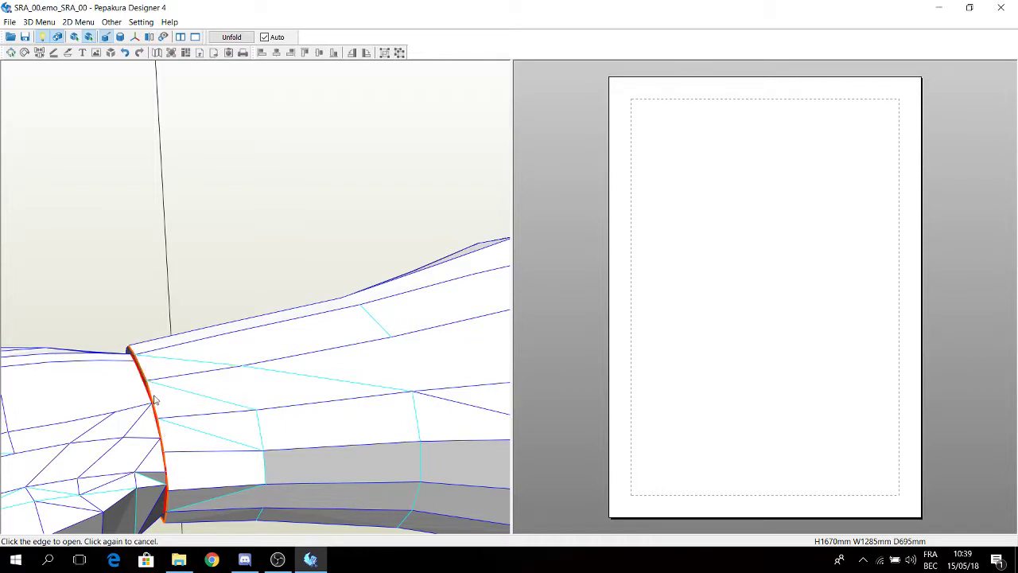
Mark a second ring of cutline edges around the forearm, one segment up from the wrist, across its top and near side
{"action": "left_click", "coordinate": [261, 437]}
{"action": "left_click", "coordinate": [244, 375]}
{"action": "left_click", "coordinate": [233, 343]}
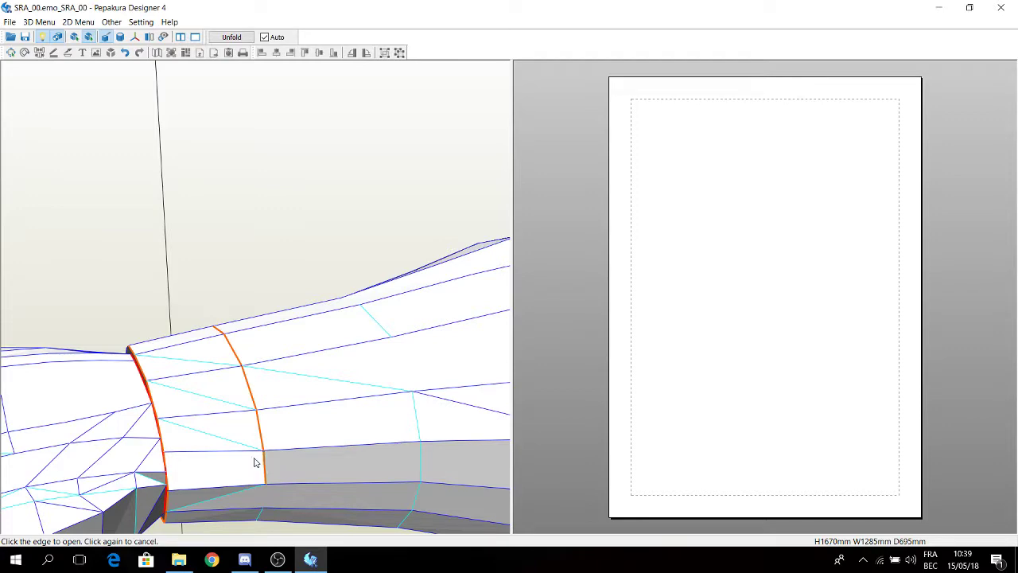
{"action": "right_click_drag", "start_coordinate": [255, 463], "coordinate": [245, 244]}
{"action": "left_click", "coordinate": [244, 224]}
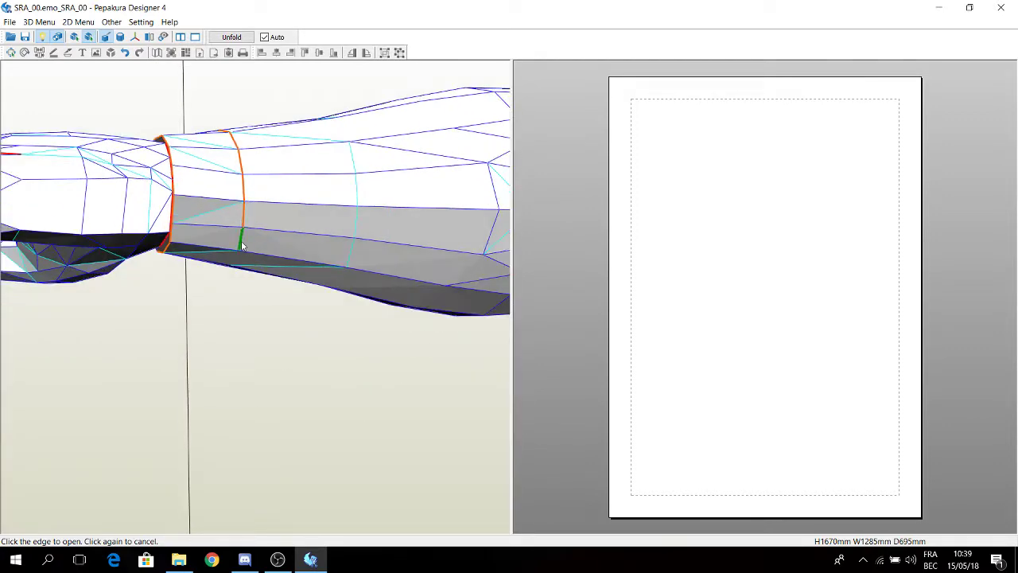
{"action": "left_click", "coordinate": [237, 255]}
{"action": "right_click_drag", "start_coordinate": [205, 245], "coordinate": [233, 277]}
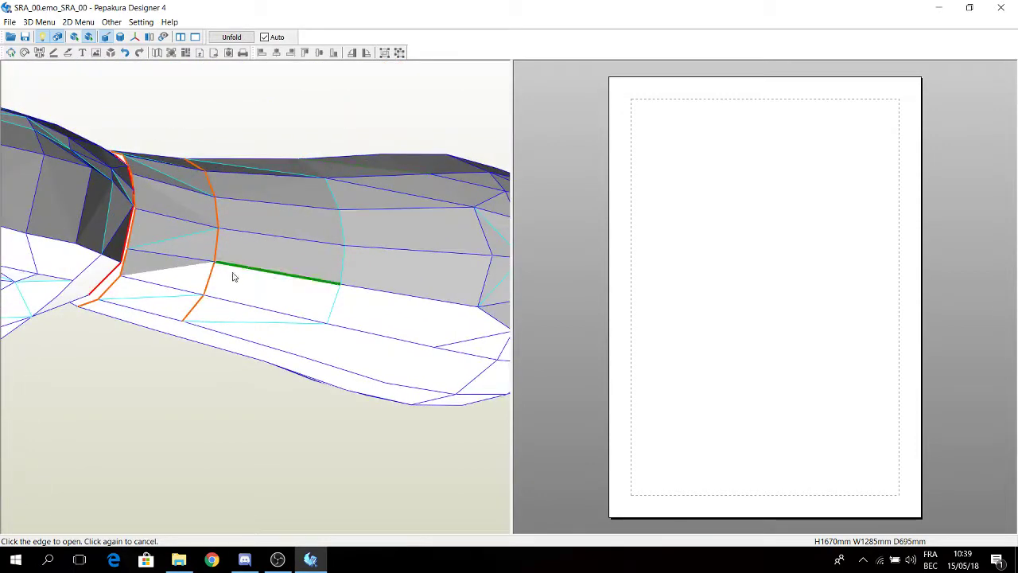
{"action": "left_click", "coordinate": [172, 325]}
Continue the wrist cutline along the forearm's rim on the opposite side of the arm
{"action": "right_click_drag", "start_coordinate": [167, 337], "coordinate": [437, 350]}
{"action": "middle_click_drag", "start_coordinate": [438, 350], "coordinate": [20, 290]}
{"action": "right_click_drag", "start_coordinate": [398, 197], "coordinate": [362, 279]}
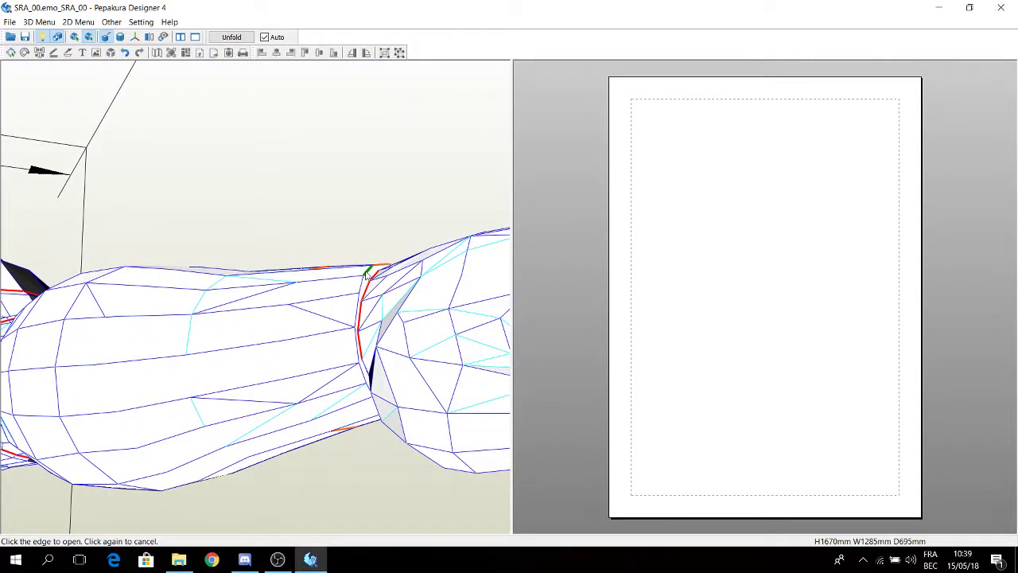
{"action": "left_click", "coordinate": [360, 285]}
{"action": "left_click", "coordinate": [357, 310]}
{"action": "left_click", "coordinate": [361, 355]}
{"action": "right_click_drag", "start_coordinate": [362, 377], "coordinate": [311, 277]}
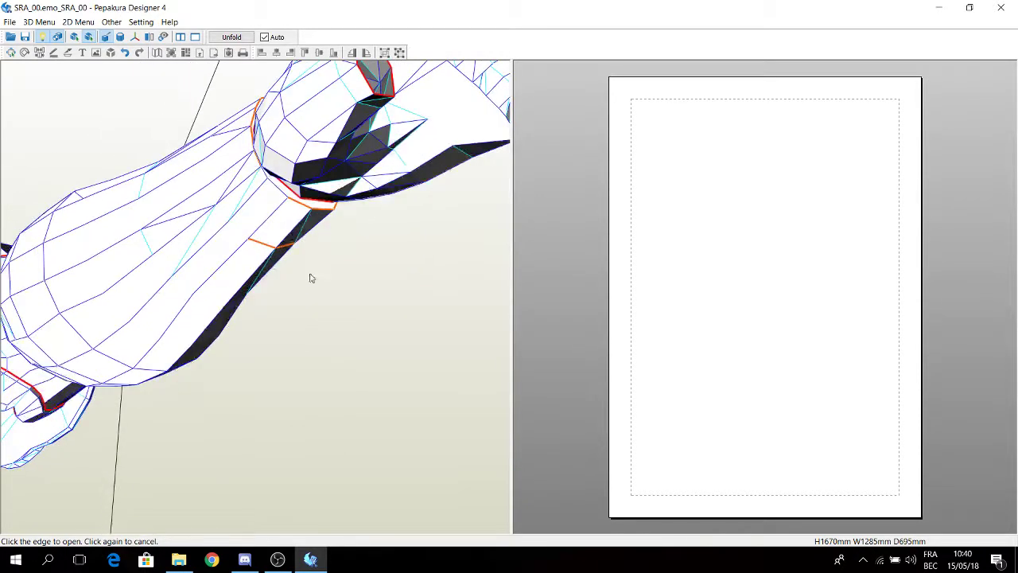
Complete the second forearm ring by marking its remaining cutline edges on the opposite side of the arm
{"action": "left_click", "coordinate": [241, 232]}
{"action": "left_click", "coordinate": [223, 213]}
{"action": "left_click", "coordinate": [213, 201]}
{"action": "left_click", "coordinate": [208, 170]}
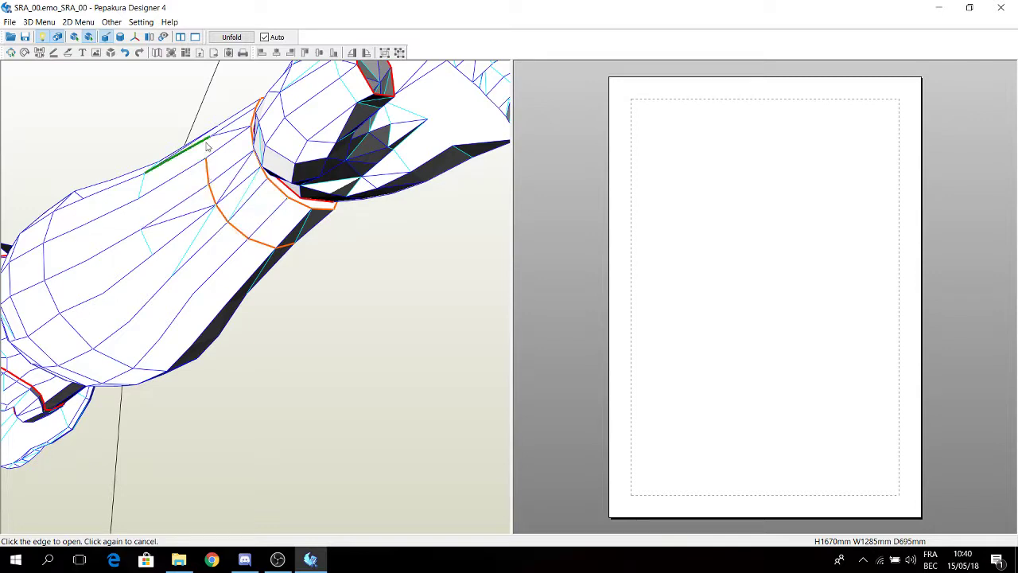
{"action": "right_click_drag", "start_coordinate": [207, 152], "coordinate": [341, 380]}
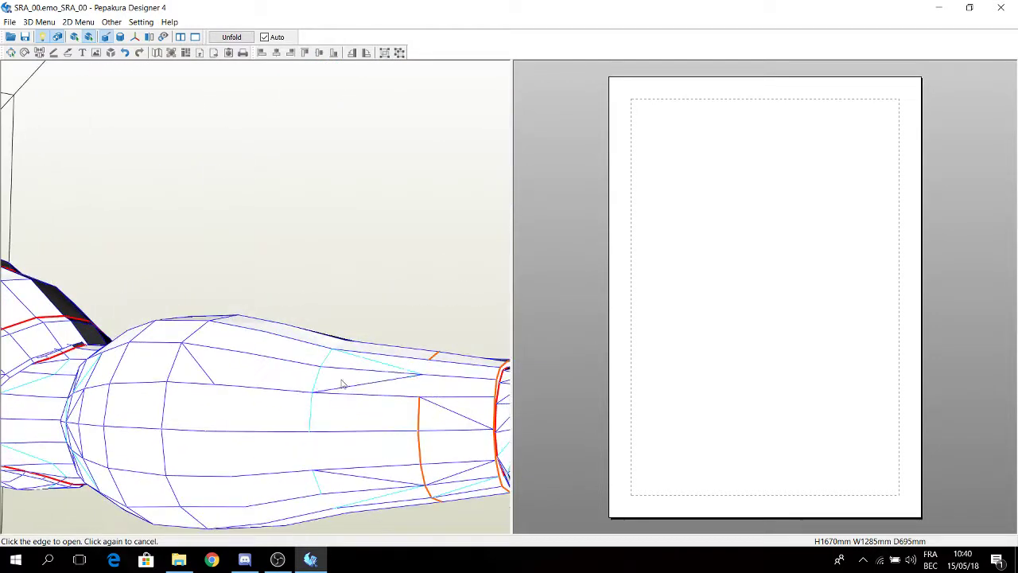
{"action": "left_click", "coordinate": [422, 395]}
{"action": "right_click_drag", "start_coordinate": [422, 395], "coordinate": [404, 416]}
Mark cutline edges around the finger-side base of the round knuckle cap nearest the thumb
{"action": "scroll", "coordinate": [403, 416], "scroll_direction": "down", "scroll_amount": 4}
{"action": "right_click_drag", "start_coordinate": [416, 369], "coordinate": [374, 514]}
{"action": "scroll", "coordinate": [374, 514], "scroll_direction": "up", "scroll_amount": 3}
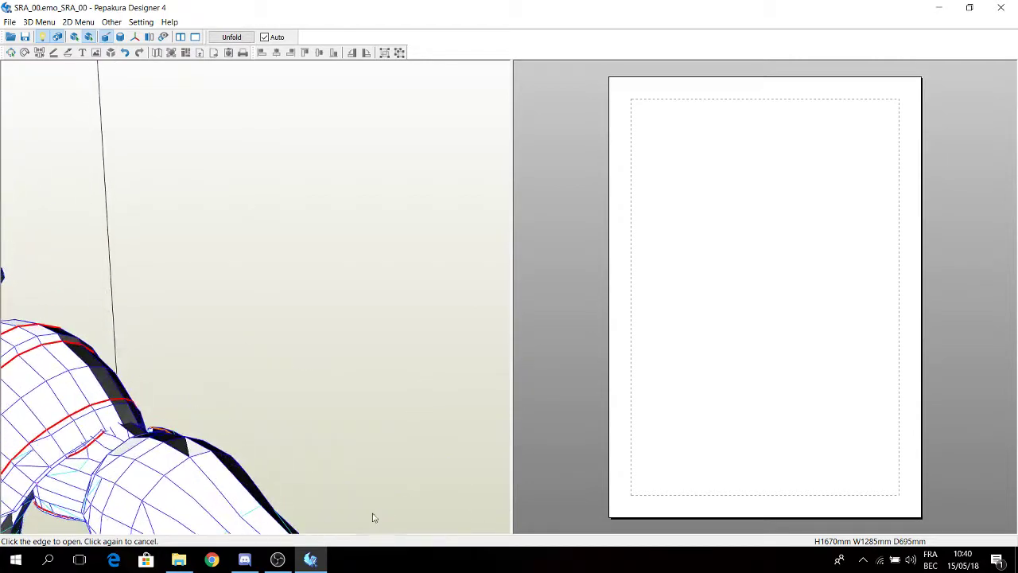
{"action": "middle_click_drag", "start_coordinate": [335, 493], "coordinate": [317, 399]}
{"action": "scroll", "coordinate": [311, 231], "scroll_direction": "up", "scroll_amount": 2}
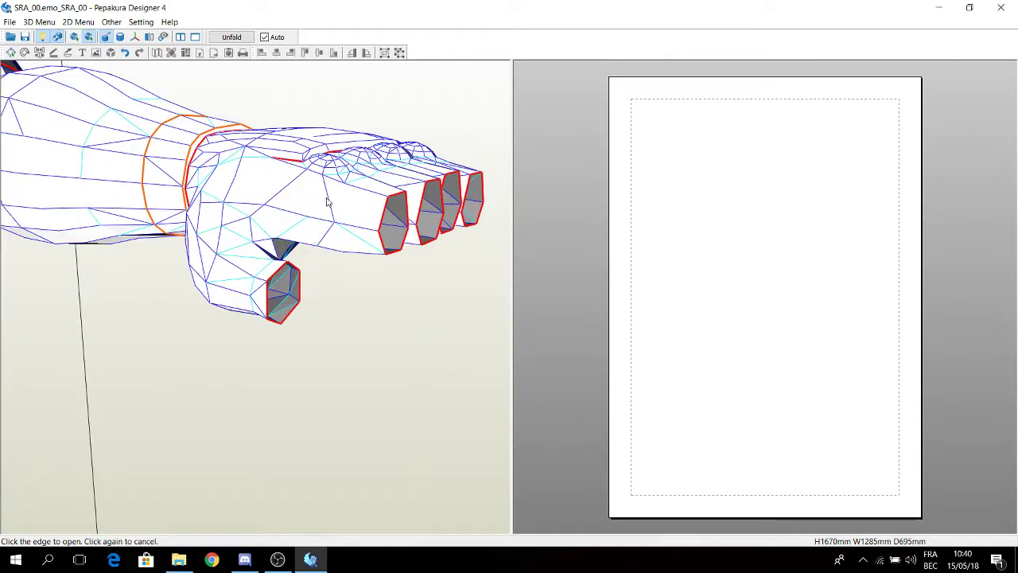
{"action": "right_click_drag", "start_coordinate": [327, 198], "coordinate": [328, 207]}
{"action": "middle_click_drag", "start_coordinate": [348, 347], "coordinate": [263, 242]}
{"action": "scroll", "coordinate": [251, 230], "scroll_direction": "up", "scroll_amount": 2}
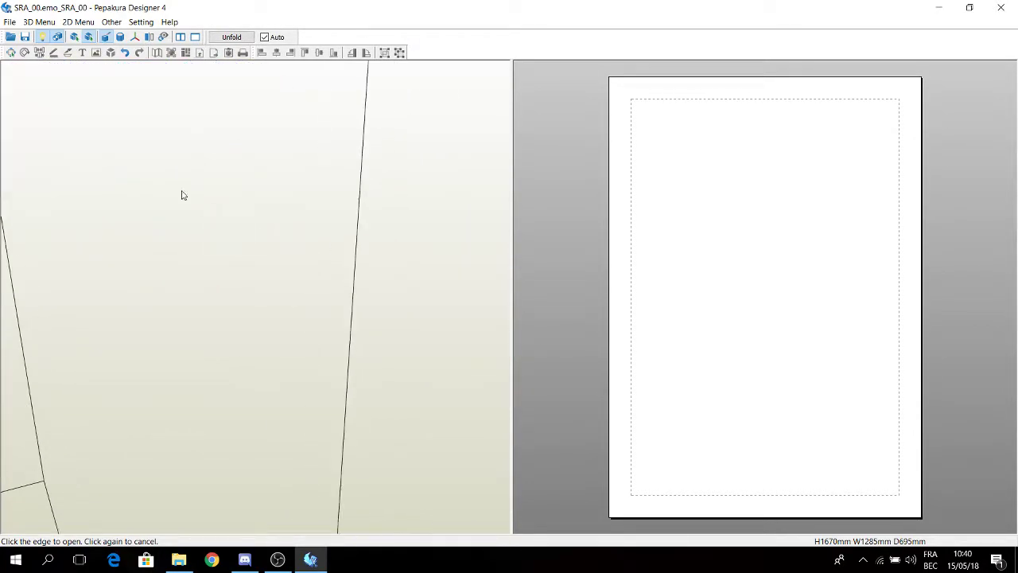
{"action": "middle_click_drag", "start_coordinate": [171, 184], "coordinate": [179, 196]}
{"action": "right_click_drag", "start_coordinate": [179, 200], "coordinate": [198, 252]}
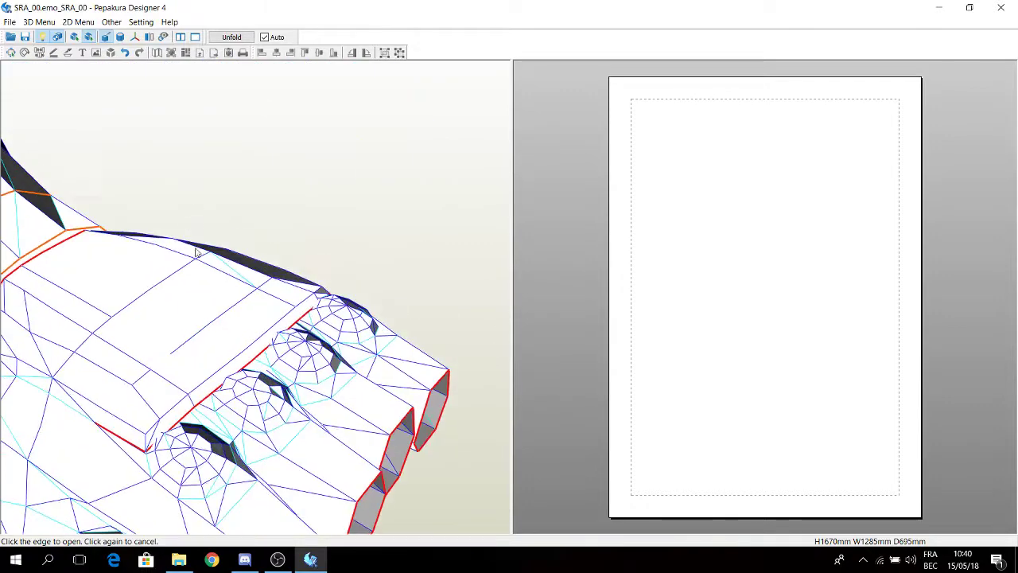
{"action": "left_click", "coordinate": [163, 491]}
{"action": "left_click", "coordinate": [190, 498]}
{"action": "left_click", "coordinate": [216, 492]}
{"action": "left_click", "coordinate": [236, 461]}
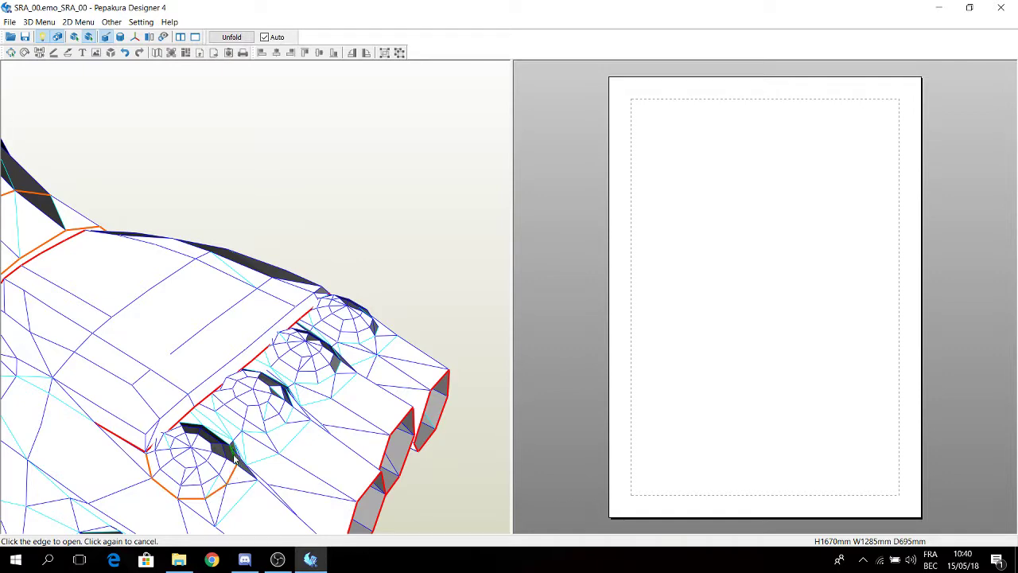
Close the cutline around the first knuckle cap and mark the base edges of the second and third caps
{"action": "right_click_drag", "start_coordinate": [264, 455], "coordinate": [239, 451]}
{"action": "right_click_drag", "start_coordinate": [106, 428], "coordinate": [148, 429]}
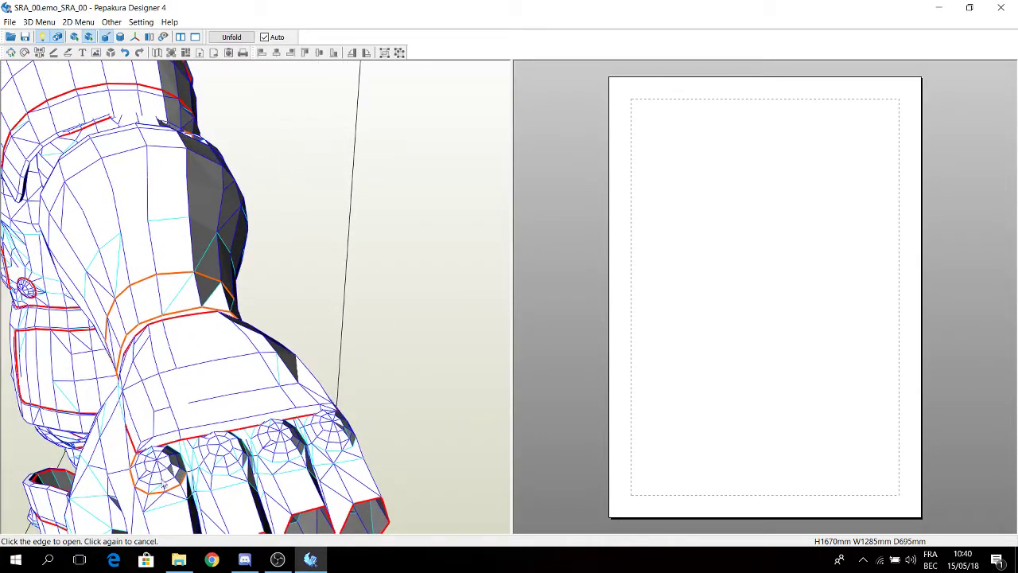
{"action": "scroll", "coordinate": [175, 481], "scroll_direction": "up", "scroll_amount": 3}
{"action": "right_click_drag", "start_coordinate": [167, 473], "coordinate": [191, 214]}
{"action": "scroll", "coordinate": [182, 254], "scroll_direction": "up", "scroll_amount": 5}
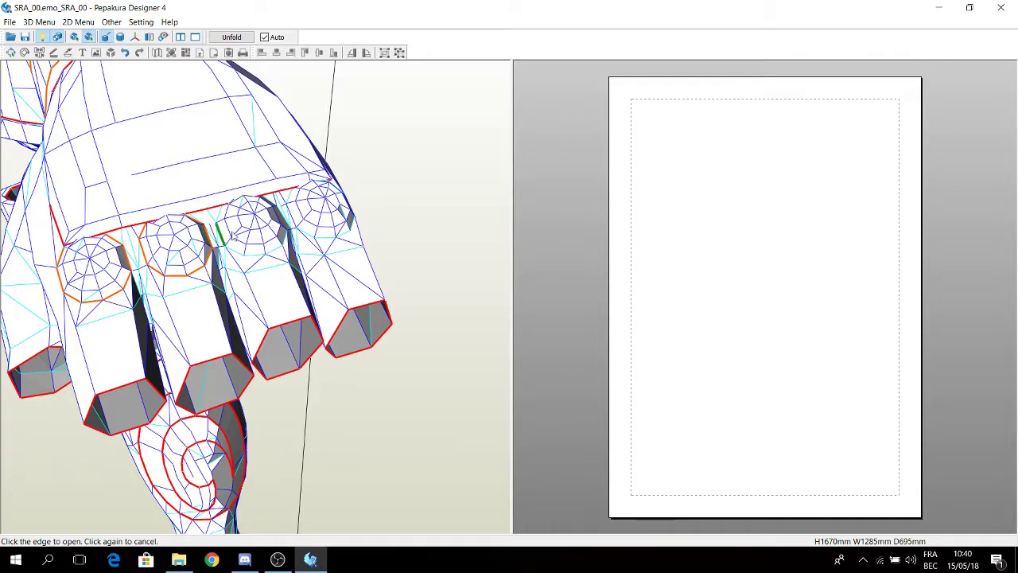
{"action": "left_click", "coordinate": [229, 37]}
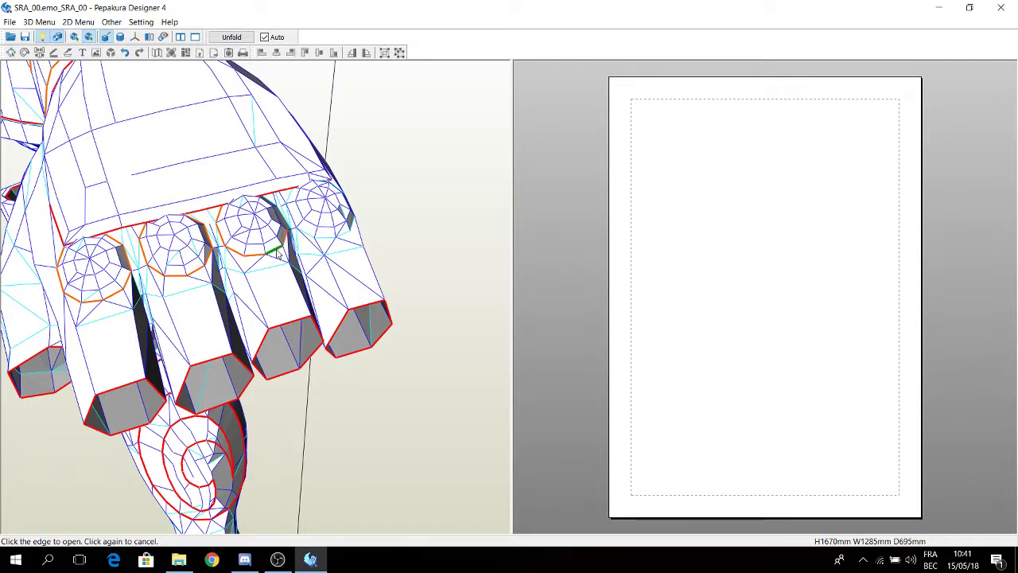
Mark cutline edges around the base of the fourth knuckle cap, on the little finger
{"action": "right_click_drag", "start_coordinate": [278, 253], "coordinate": [194, 227]}
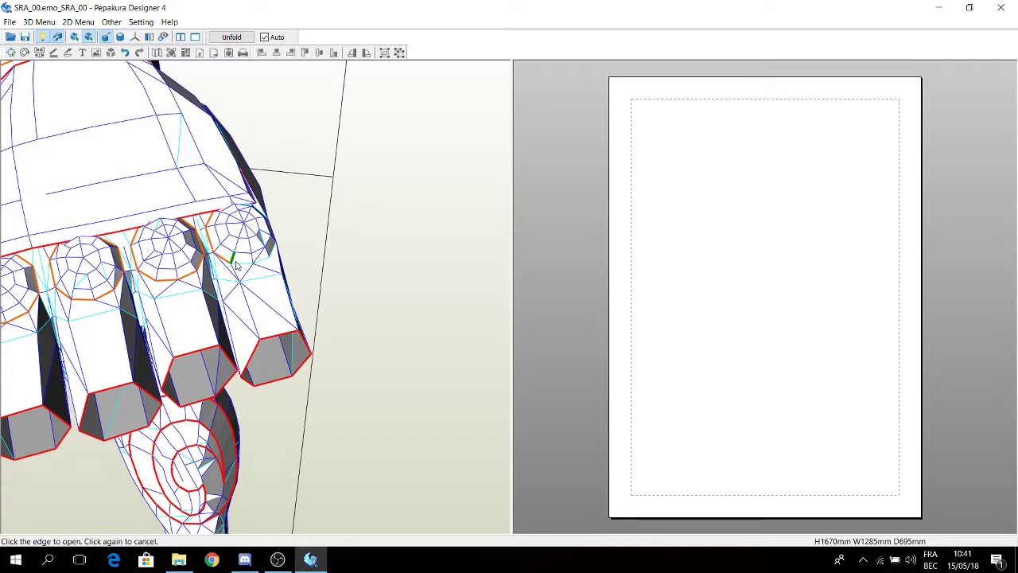
{"action": "left_click", "coordinate": [39, 21]}
{"action": "mouse_move", "coordinate": [169, 44]}
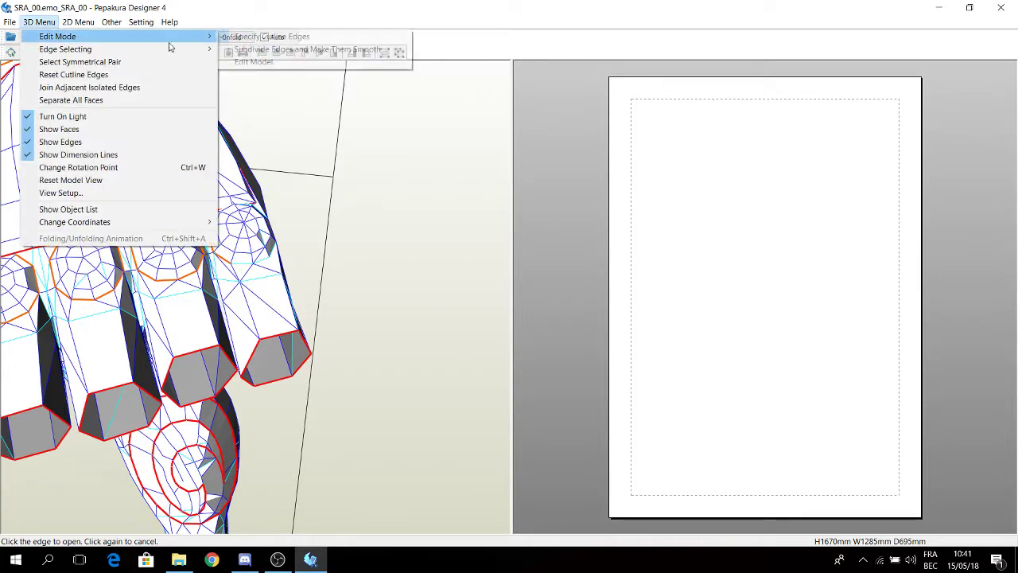
{"action": "left_click", "coordinate": [237, 271]}
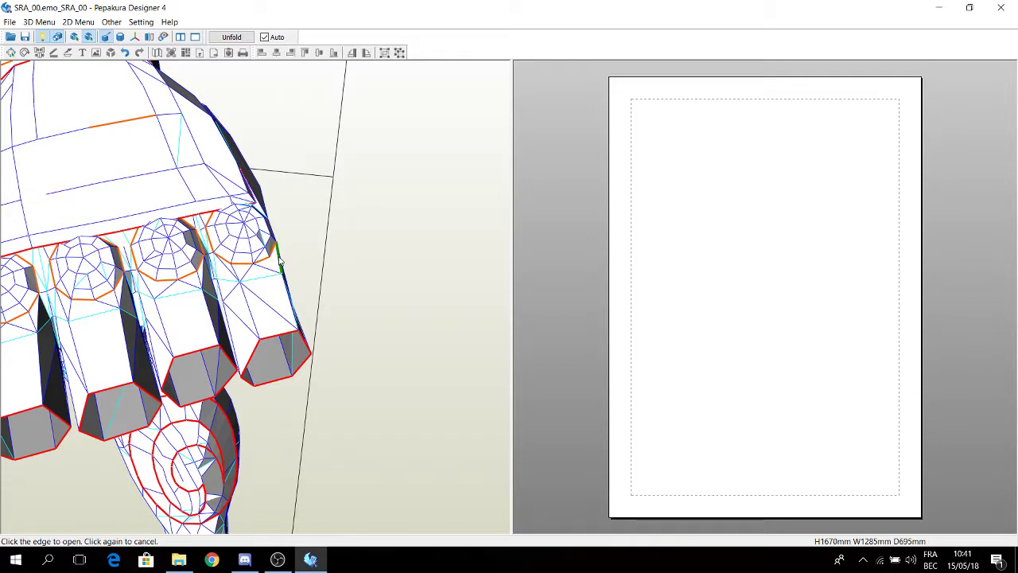
{"action": "right_click_drag", "start_coordinate": [279, 261], "coordinate": [185, 240]}
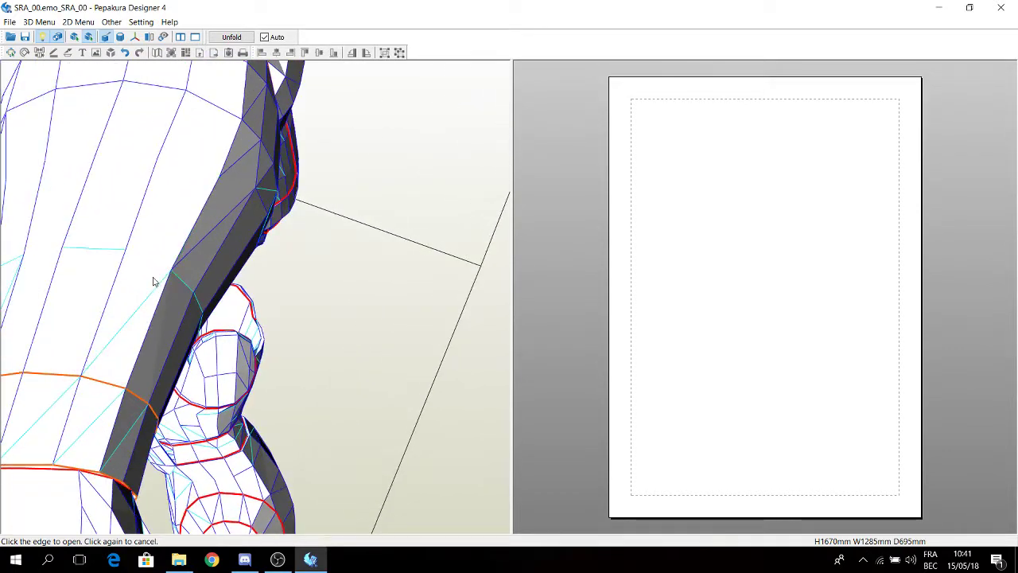
Finish the little finger knuckle's outer cutline edges and clear the stray mark across the back of the hand
{"action": "right_click_drag", "start_coordinate": [154, 281], "coordinate": [240, 428]}
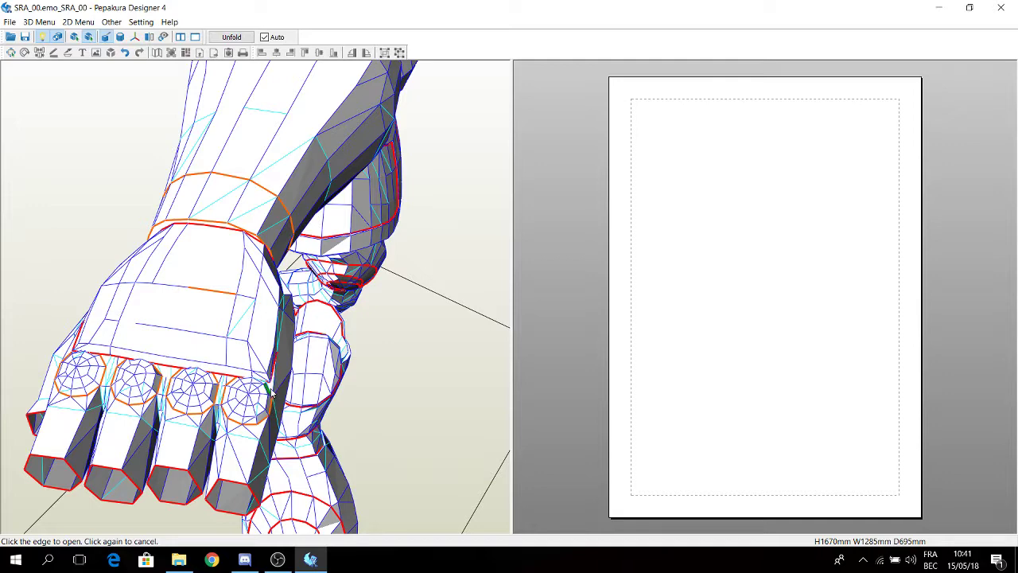
{"action": "right_click_drag", "start_coordinate": [254, 403], "coordinate": [156, 275]}
{"action": "middle_click_drag", "start_coordinate": [157, 275], "coordinate": [151, 351]}
{"action": "scroll", "coordinate": [150, 356], "scroll_direction": "up", "scroll_amount": 2}
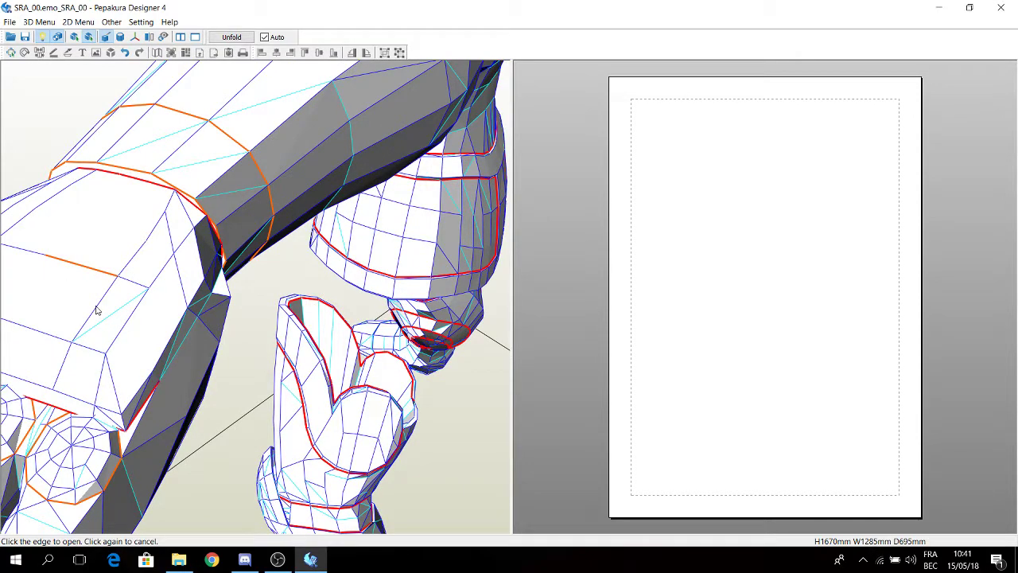
{"action": "left_click", "coordinate": [87, 267]}
Mark cutline edges along the hand-back plate's little finger side and its front rim above the knuckles
{"action": "right_click_drag", "start_coordinate": [112, 422], "coordinate": [203, 374]}
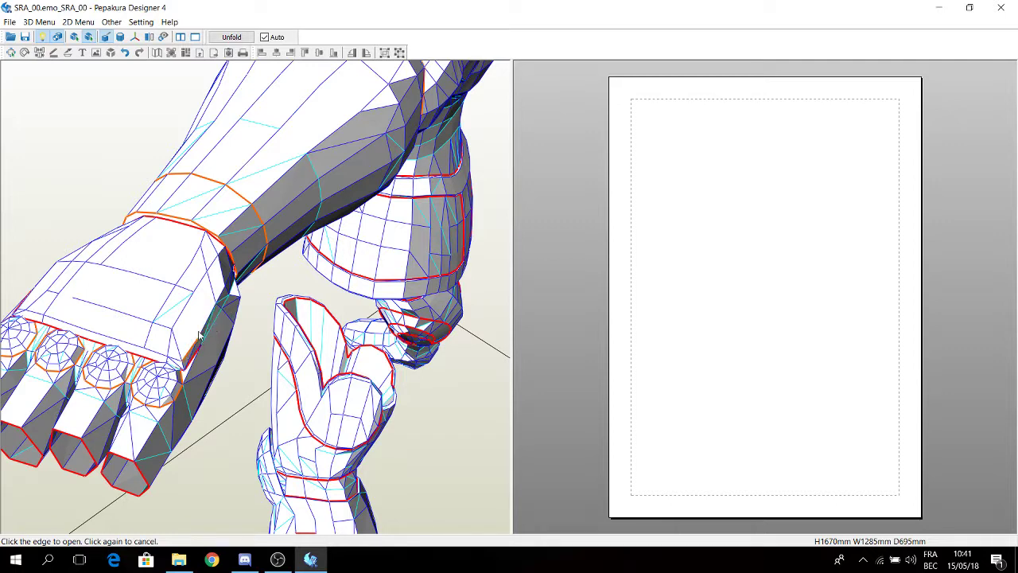
{"action": "left_click", "coordinate": [201, 334]}
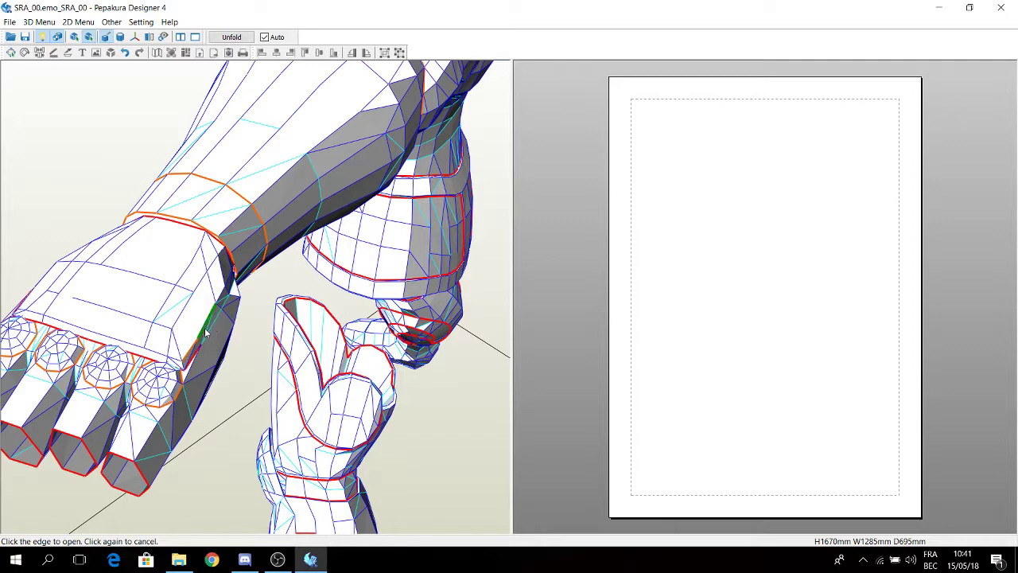
{"action": "left_click", "coordinate": [159, 356]}
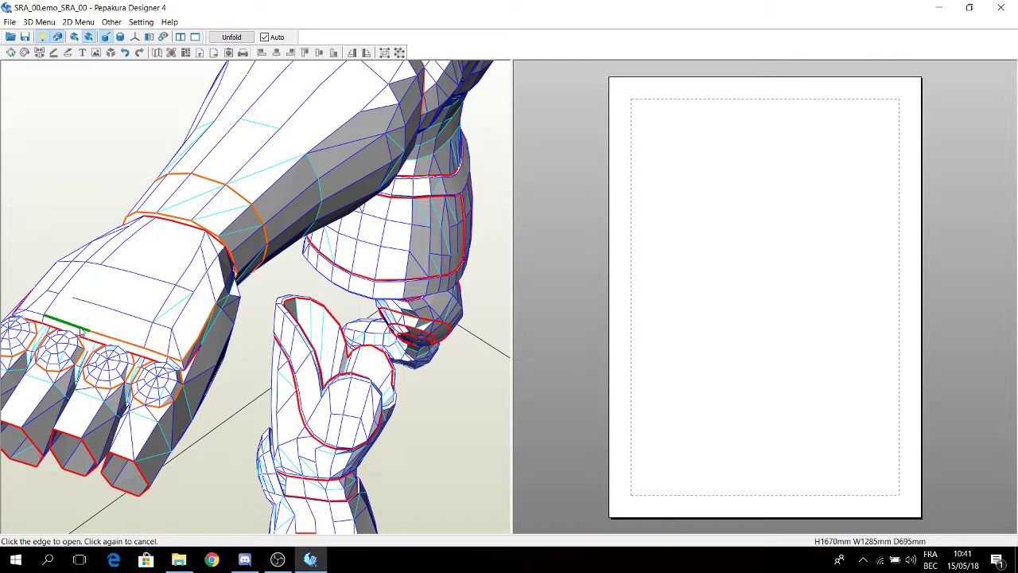
{"action": "left_click", "coordinate": [45, 323]}
{"action": "left_click", "coordinate": [148, 337]}
Mark cutline edges along the hand-back plate's thumb side and join both sides of the plate to the wrist
{"action": "right_click_drag", "start_coordinate": [159, 311], "coordinate": [256, 401]}
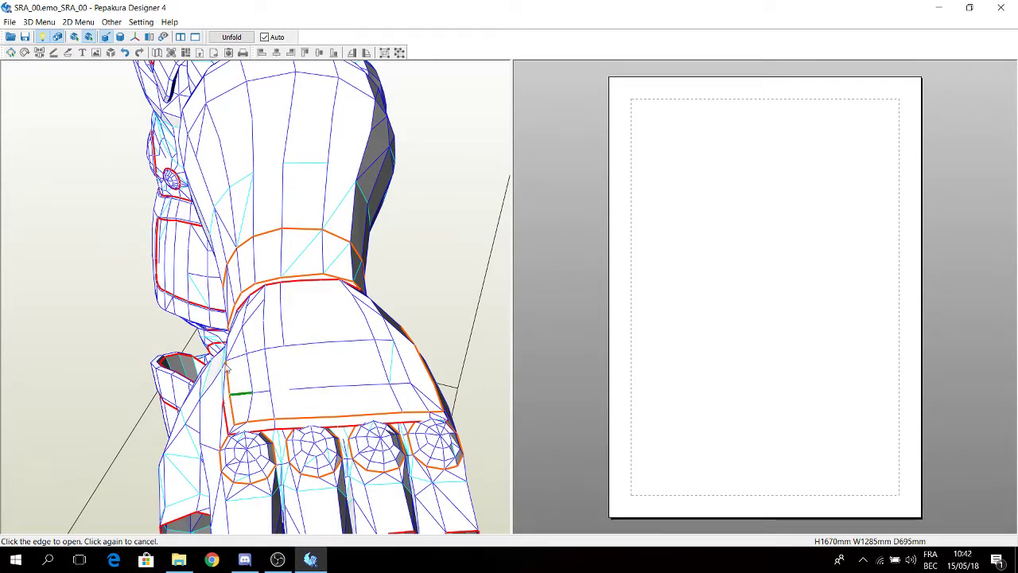
{"action": "right_click_drag", "start_coordinate": [233, 402], "coordinate": [289, 284]}
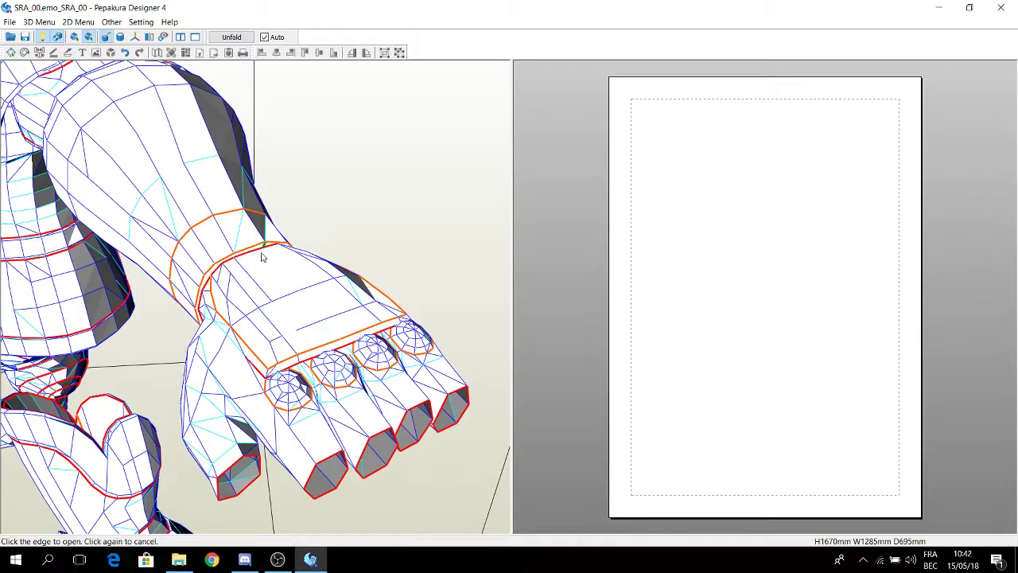
{"action": "right_click_drag", "start_coordinate": [221, 275], "coordinate": [159, 227]}
{"action": "middle_click_drag", "start_coordinate": [134, 200], "coordinate": [188, 231]}
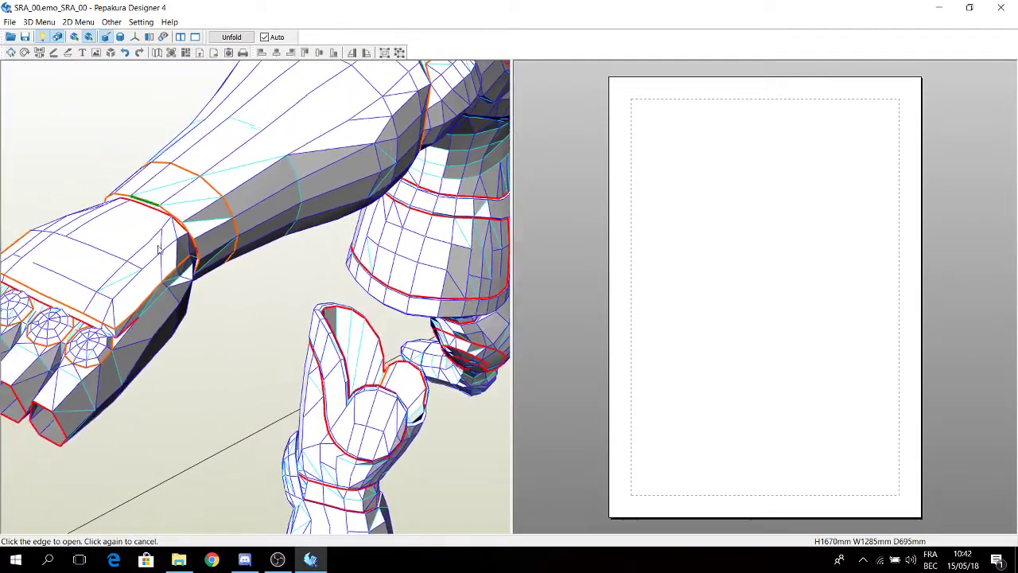
{"action": "scroll", "coordinate": [146, 255], "scroll_direction": "up", "scroll_amount": 2}
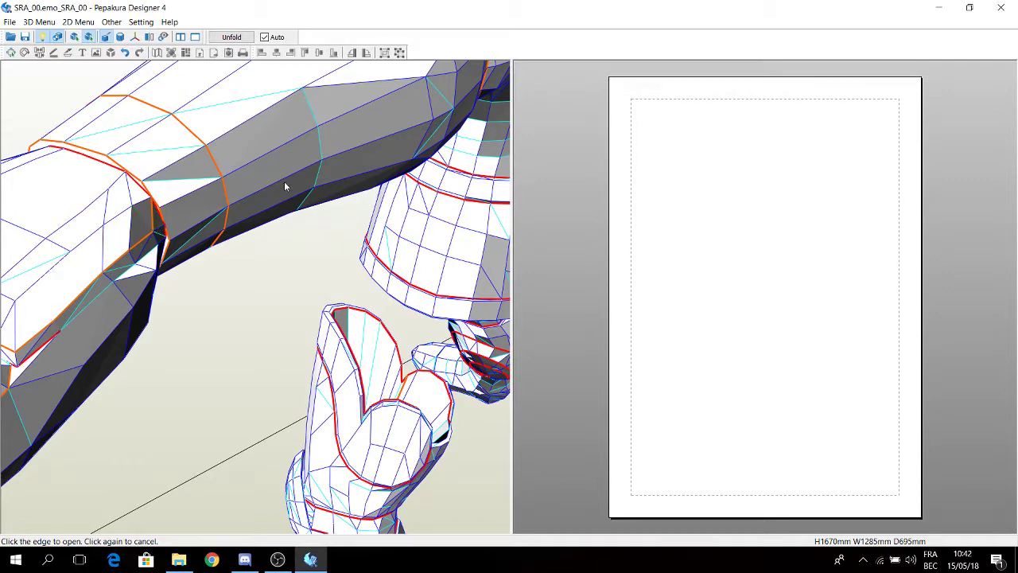
Mark cutline edges across the upper side of the forearm to form a second ring above the wrist band
{"action": "scroll", "coordinate": [284, 182], "scroll_direction": "down", "scroll_amount": 2}
{"action": "right_click_drag", "start_coordinate": [284, 182], "coordinate": [219, 140]}
{"action": "left_click", "coordinate": [239, 157]}
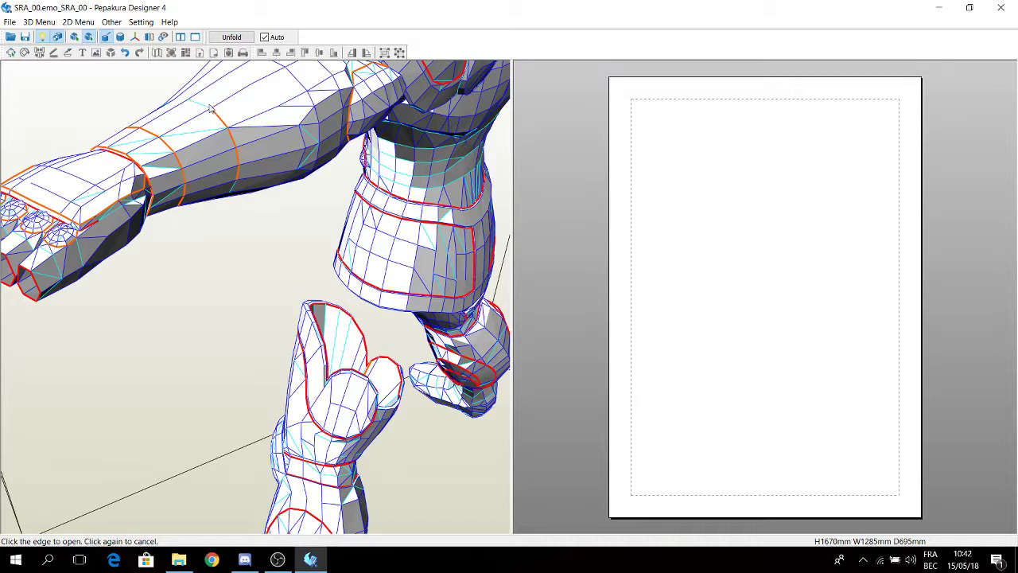
{"action": "left_click", "coordinate": [208, 107]}
{"action": "right_click_drag", "start_coordinate": [162, 128], "coordinate": [242, 189]}
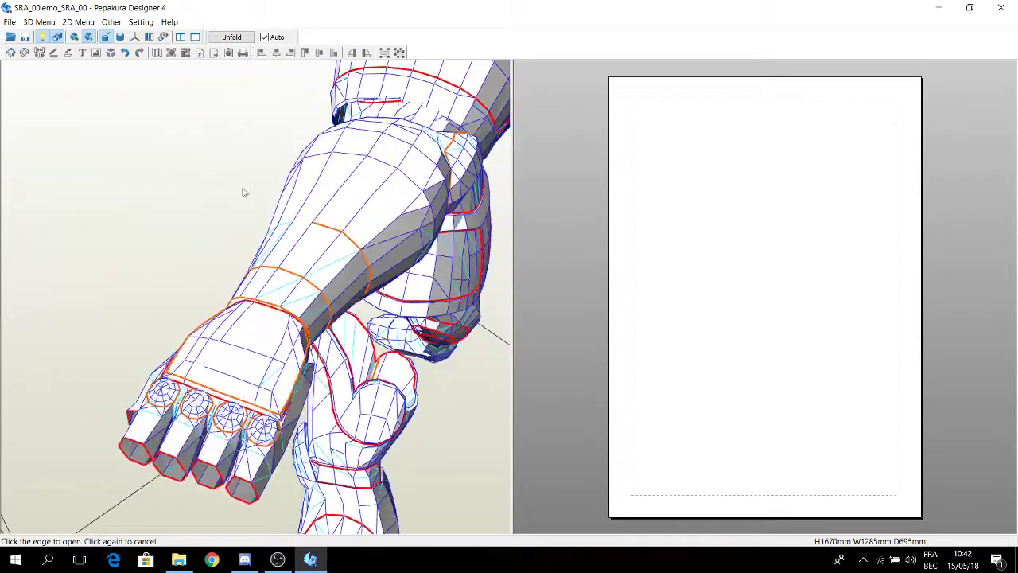
{"action": "left_click", "coordinate": [302, 224]}
{"action": "right_click_drag", "start_coordinate": [288, 226], "coordinate": [323, 191]}
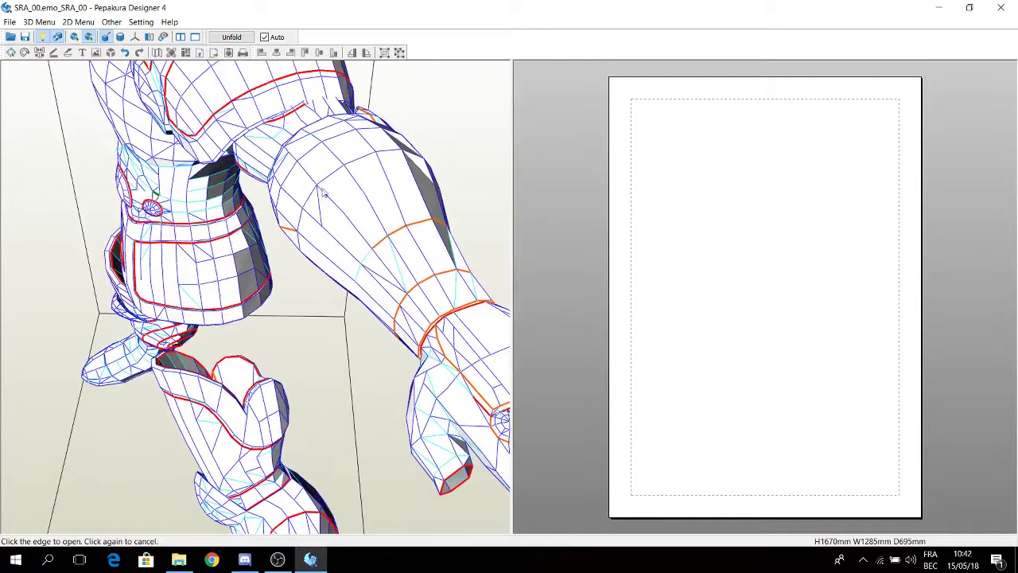
{"action": "left_click", "coordinate": [358, 256]}
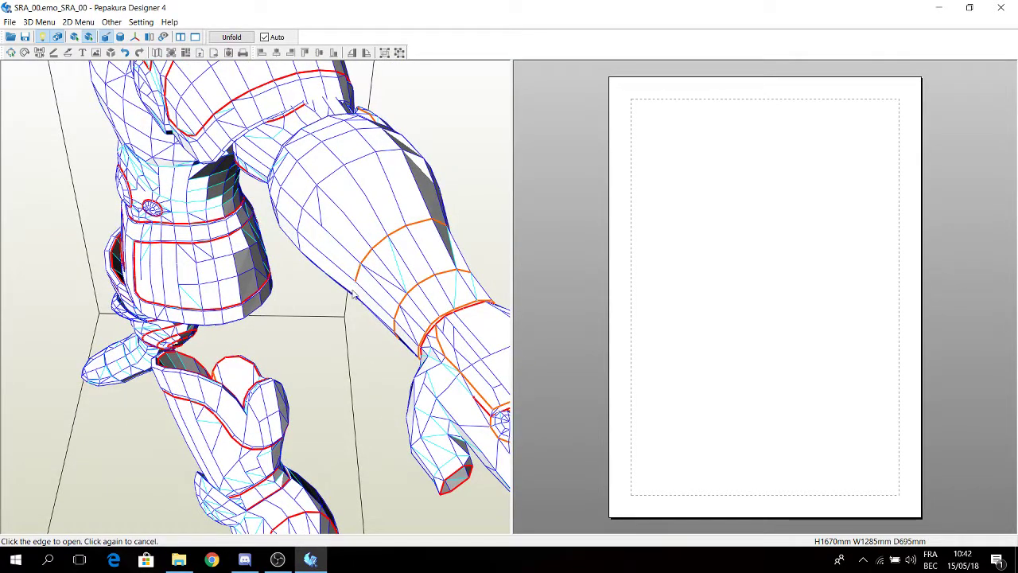
Close the second forearm cutline ring by marking its remaining edges around the far side of the arm
{"action": "right_click_drag", "start_coordinate": [358, 293], "coordinate": [177, 146]}
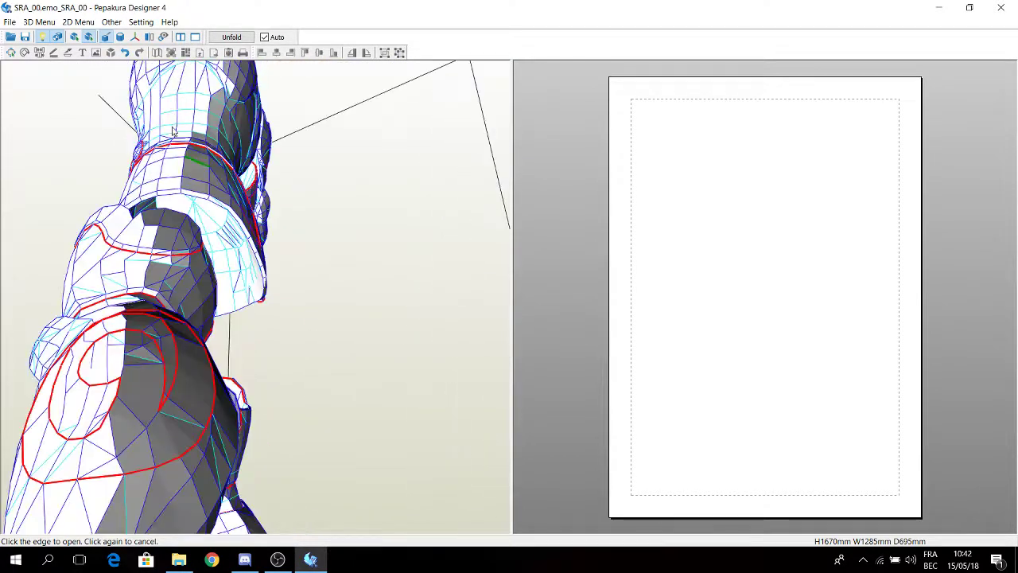
{"action": "middle_click_drag", "start_coordinate": [173, 143], "coordinate": [231, 365]}
{"action": "middle_click_drag", "start_coordinate": [252, 86], "coordinate": [268, 121]}
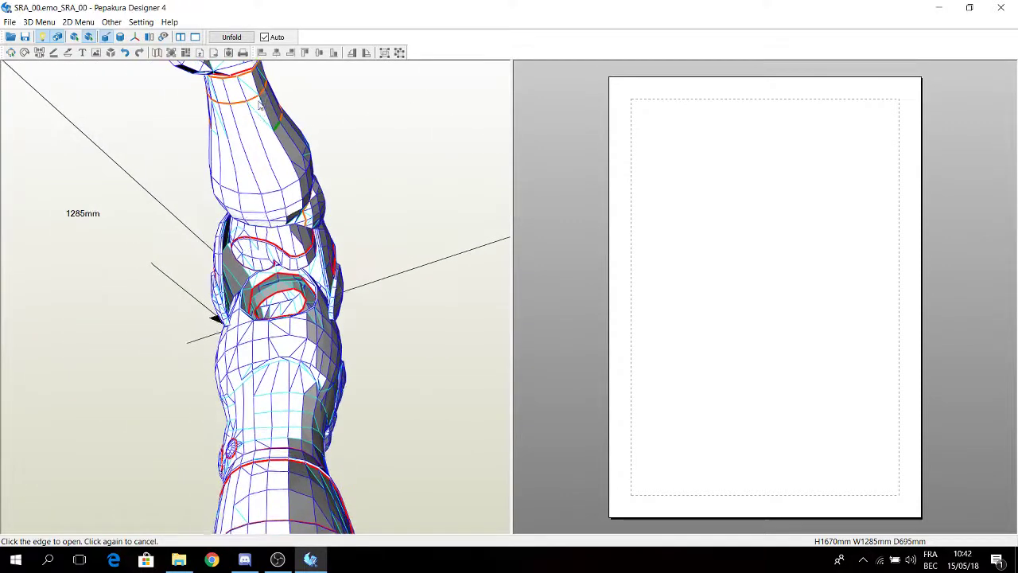
{"action": "scroll", "coordinate": [266, 123], "scroll_direction": "up", "scroll_amount": 2}
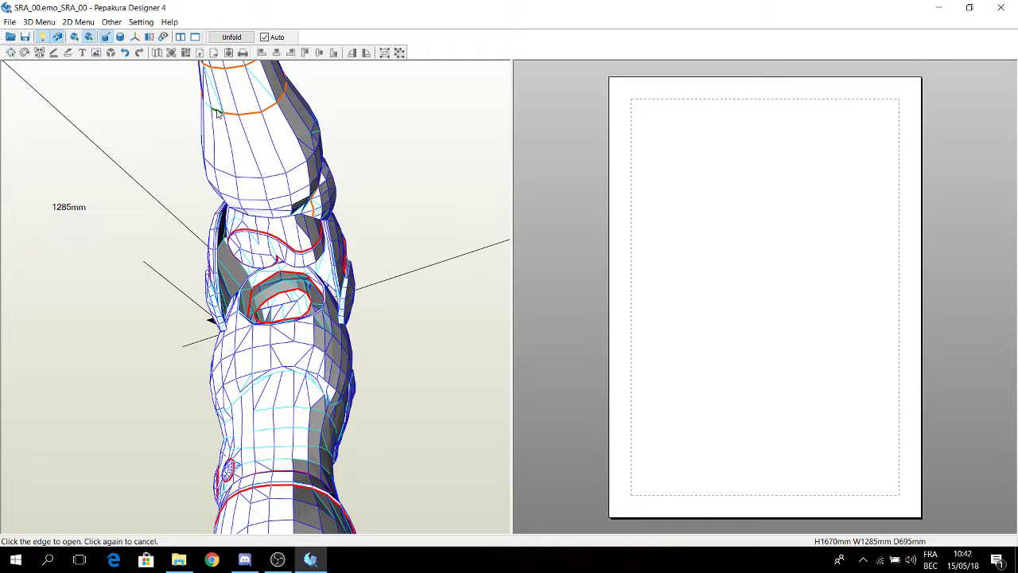
{"action": "left_click_drag", "start_coordinate": [208, 113], "coordinate": [342, 239]}
Mark a ring of cutline edges around the elbow, where the forearm meets the upper arm
{"action": "scroll", "coordinate": [338, 250], "scroll_direction": "up", "scroll_amount": 10}
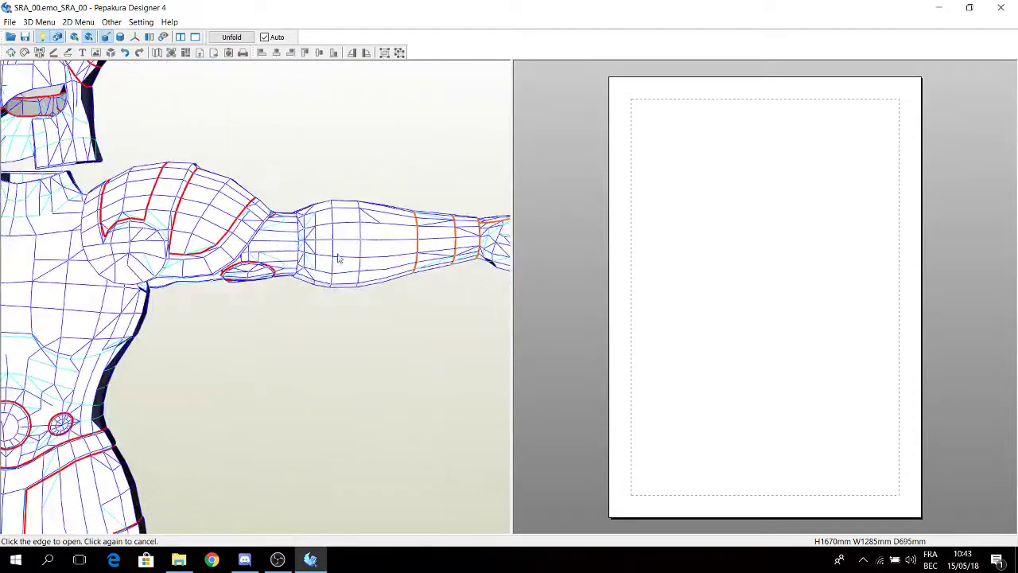
{"action": "scroll", "coordinate": [338, 245], "scroll_direction": "up", "scroll_amount": 3}
{"action": "scroll", "coordinate": [298, 199], "scroll_direction": "up", "scroll_amount": 5}
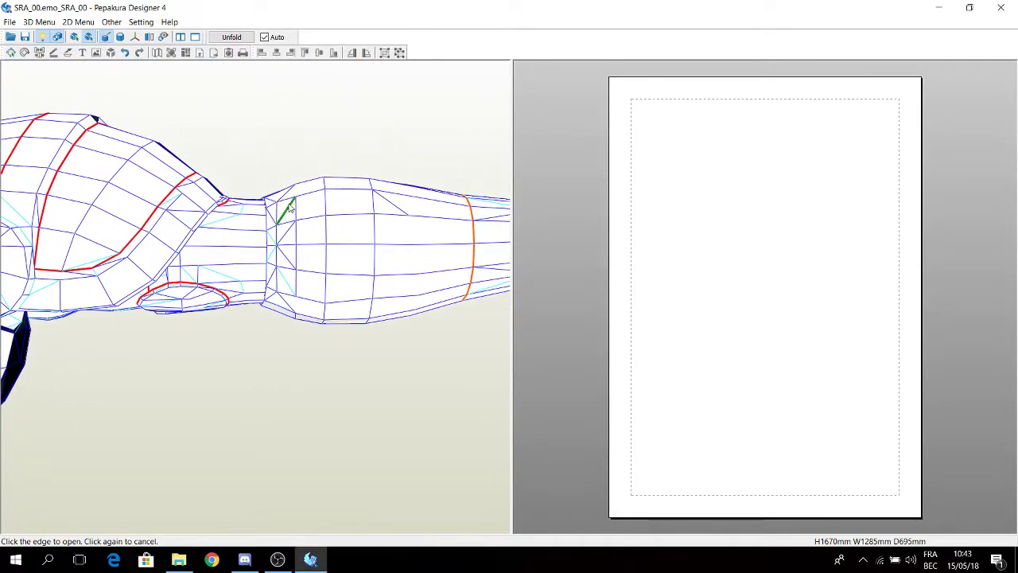
{"action": "scroll", "coordinate": [203, 224], "scroll_direction": "down", "scroll_amount": 5}
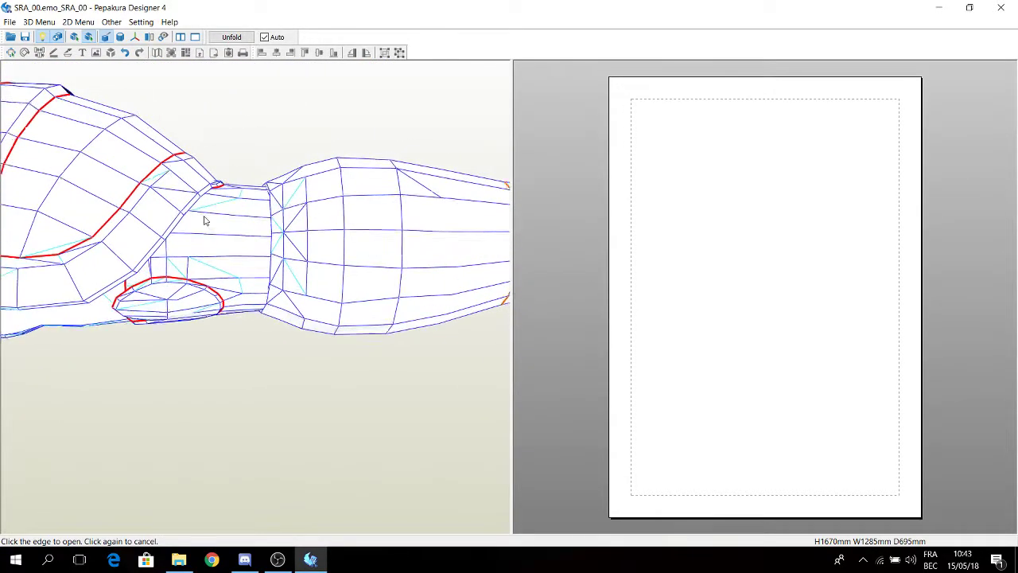
{"action": "right_click_drag", "start_coordinate": [222, 256], "coordinate": [257, 254]}
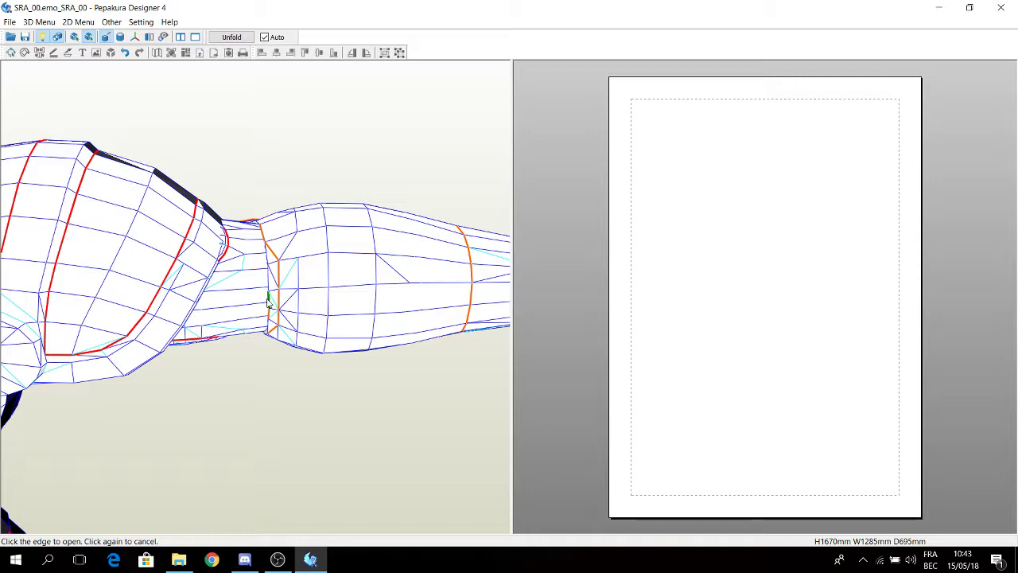
{"action": "right_click_drag", "start_coordinate": [276, 316], "coordinate": [58, 212]}
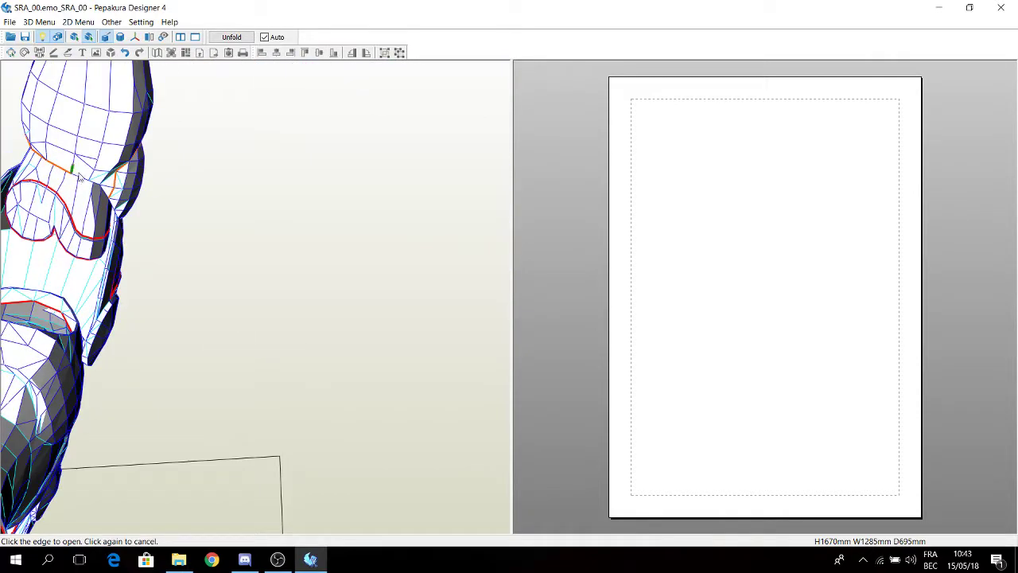
{"action": "right_click_drag", "start_coordinate": [80, 171], "coordinate": [189, 159]}
{"action": "right_click_drag", "start_coordinate": [238, 247], "coordinate": [128, 302]}
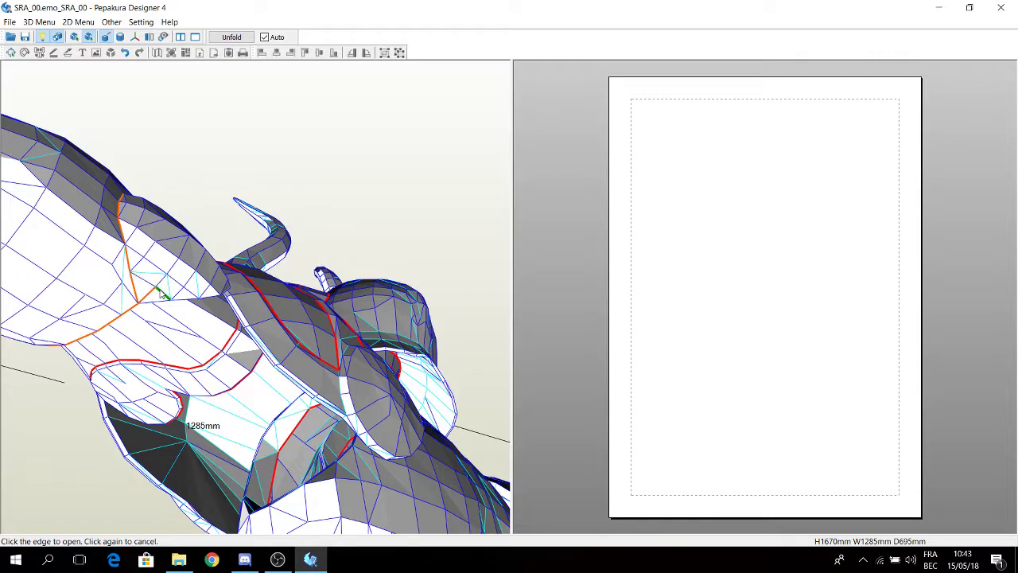
{"action": "right_click_drag", "start_coordinate": [157, 302], "coordinate": [129, 298]}
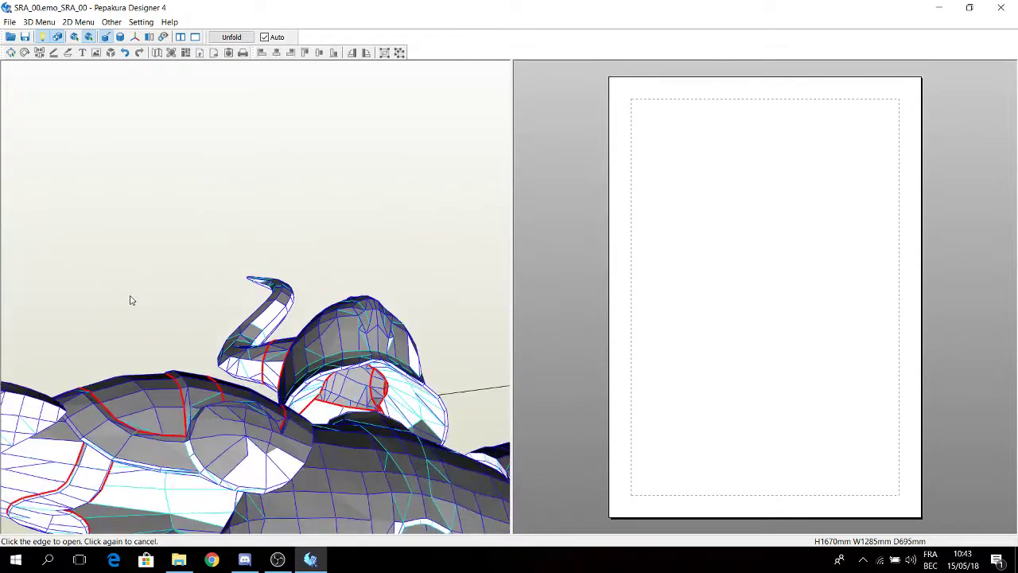
{"action": "right_click_drag", "start_coordinate": [116, 348], "coordinate": [216, 360]}
{"action": "right_click_drag", "start_coordinate": [272, 390], "coordinate": [168, 376]}
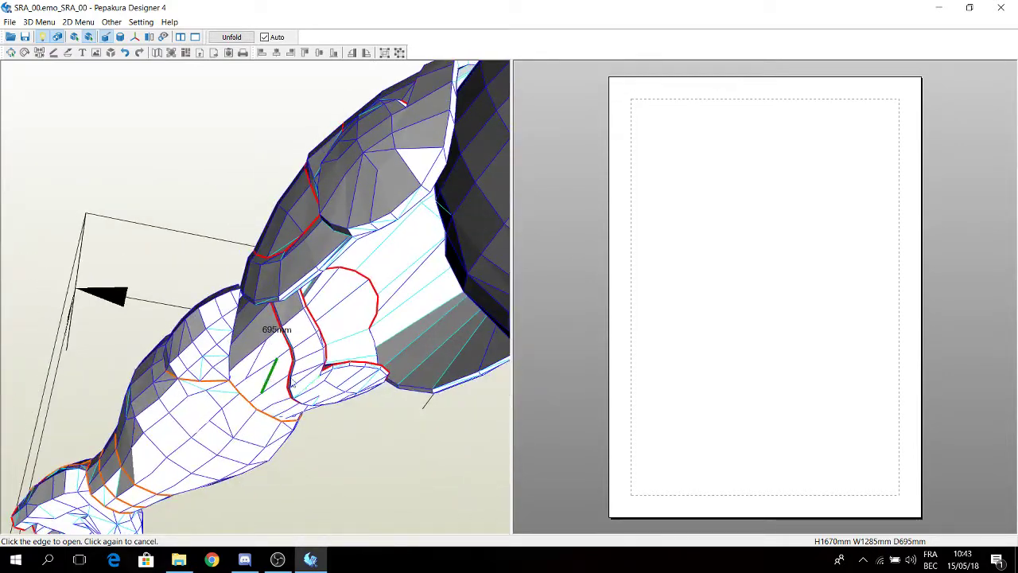
Mark cutline edges along the top of the upper arm's rounded lobe and the shoulder-side edge of its curved band
{"action": "right_click_drag", "start_coordinate": [330, 376], "coordinate": [305, 364]}
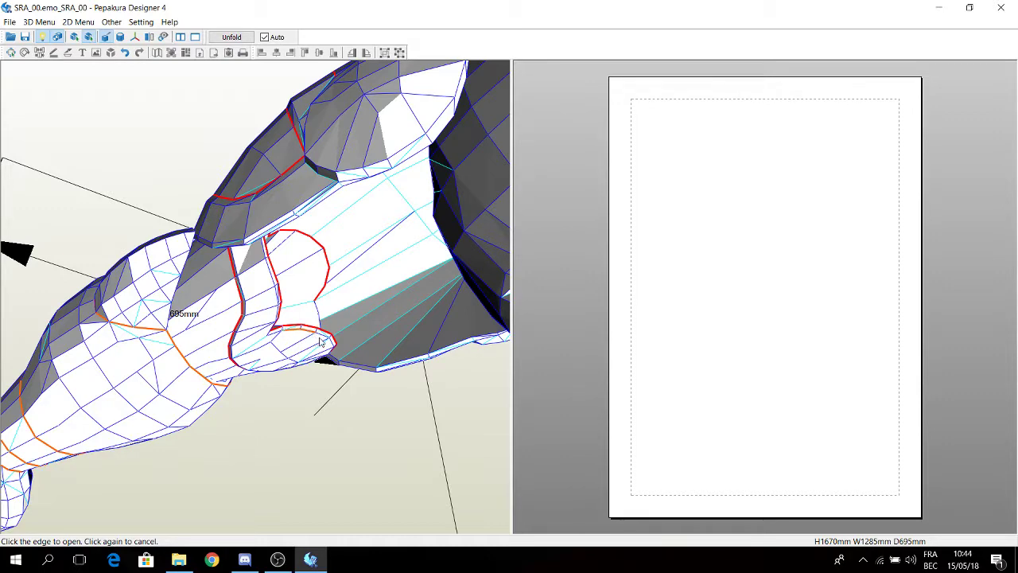
{"action": "scroll", "coordinate": [318, 348], "scroll_direction": "up", "scroll_amount": 2}
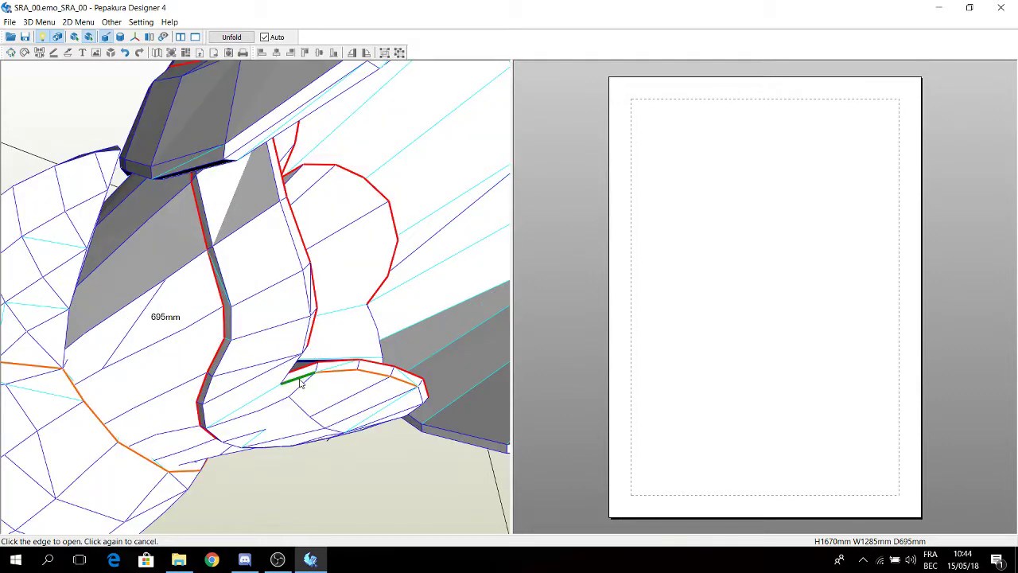
{"action": "scroll", "coordinate": [317, 390], "scroll_direction": "down", "scroll_amount": 2}
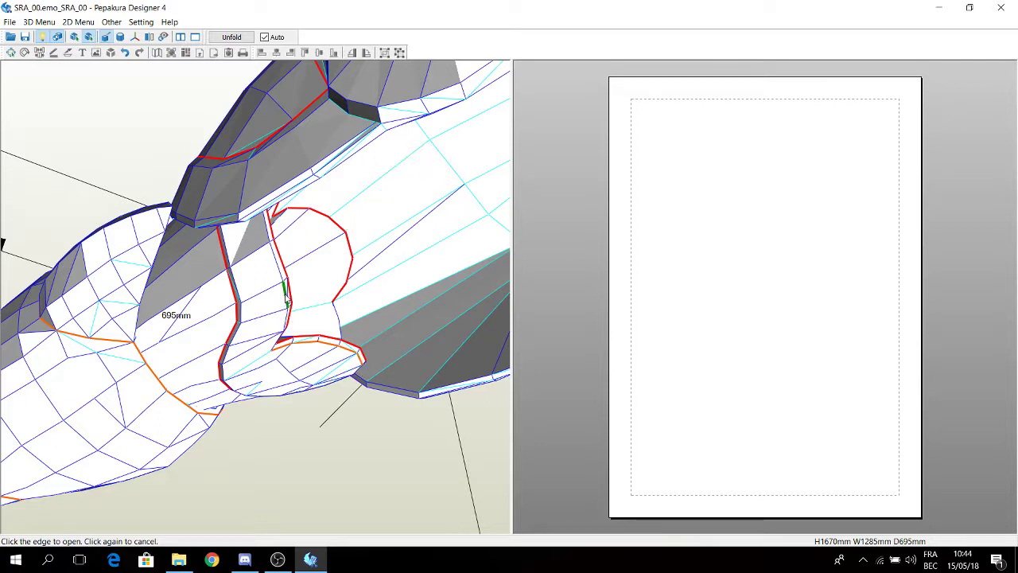
{"action": "left_click", "coordinate": [286, 297]}
{"action": "left_click", "coordinate": [280, 270]}
{"action": "left_click", "coordinate": [282, 324]}
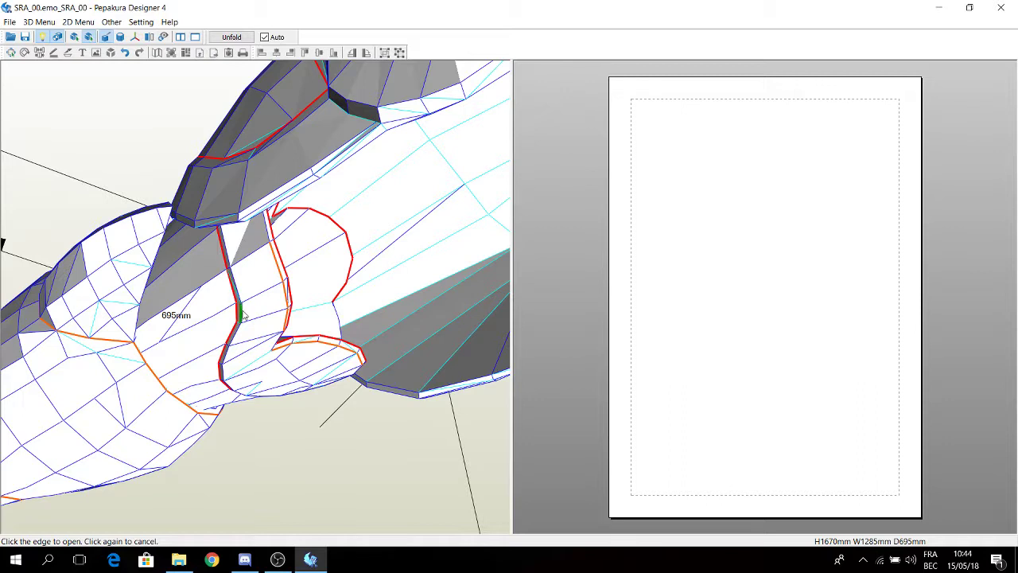
Mark cutline edges along the elbow-side edge of the upper arm's curved band
{"action": "left_click", "coordinate": [233, 345]}
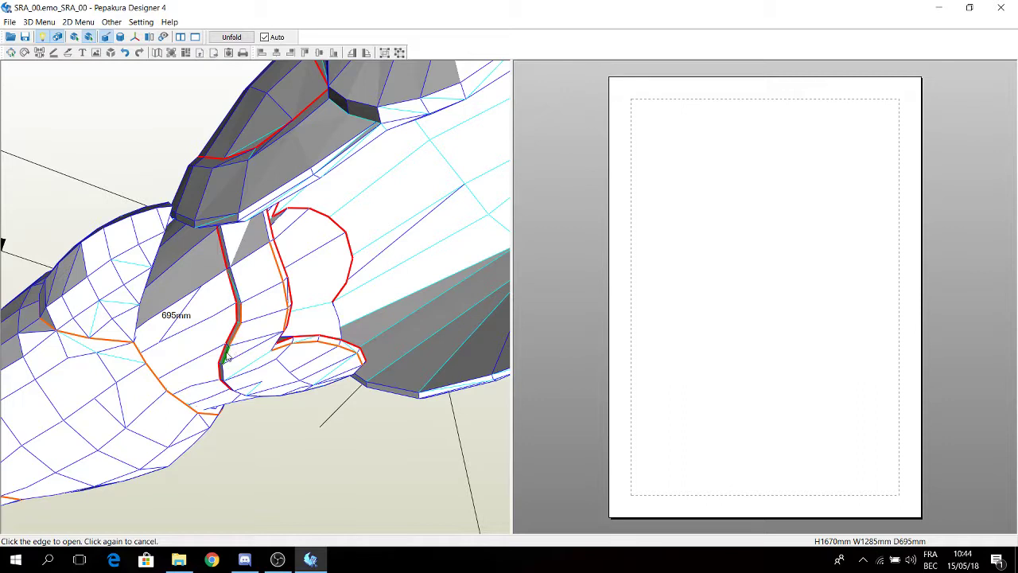
{"action": "left_click", "coordinate": [238, 294]}
{"action": "left_click", "coordinate": [226, 245]}
{"action": "left_click", "coordinate": [264, 251]}
{"action": "left_click", "coordinate": [226, 381]}
{"action": "left_click", "coordinate": [228, 385]}
Mark cutline edges around the underside of the rounded lobe, closing the upper arm band's outline
{"action": "mouse_move", "coordinate": [259, 391]}
{"action": "right_mouse_down"}
{"action": "mouse_move", "coordinate": [290, 416]}
{"action": "mouse_move", "coordinate": [275, 379]}
{"action": "right_mouse_up"}
{"action": "scroll", "coordinate": [161, 282], "scroll_direction": "up", "scroll_amount": 3}
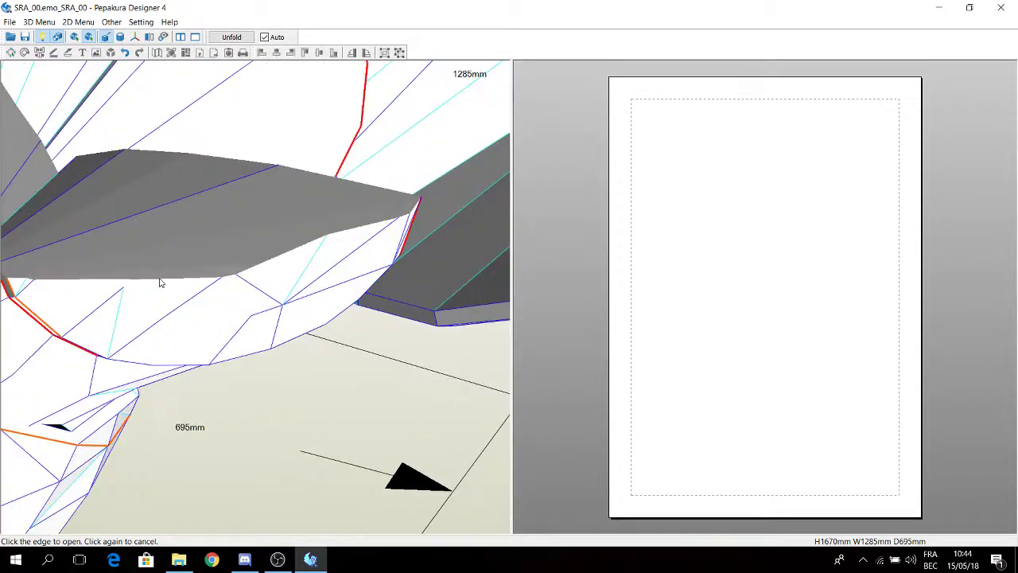
{"action": "right_click_drag", "start_coordinate": [207, 287], "coordinate": [214, 311]}
{"action": "scroll", "coordinate": [214, 311], "scroll_direction": "down", "scroll_amount": 4}
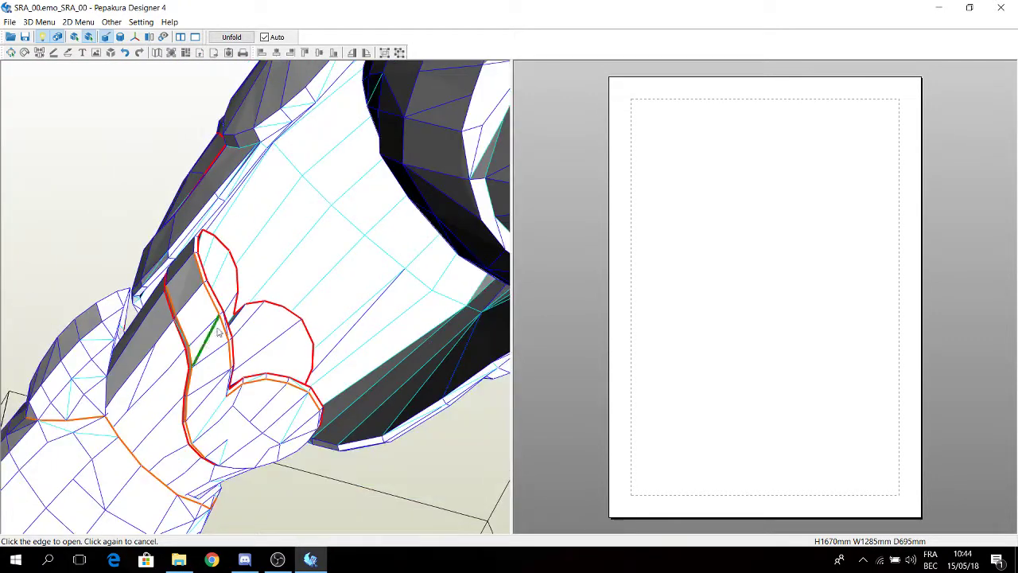
{"action": "left_click", "coordinate": [235, 468]}
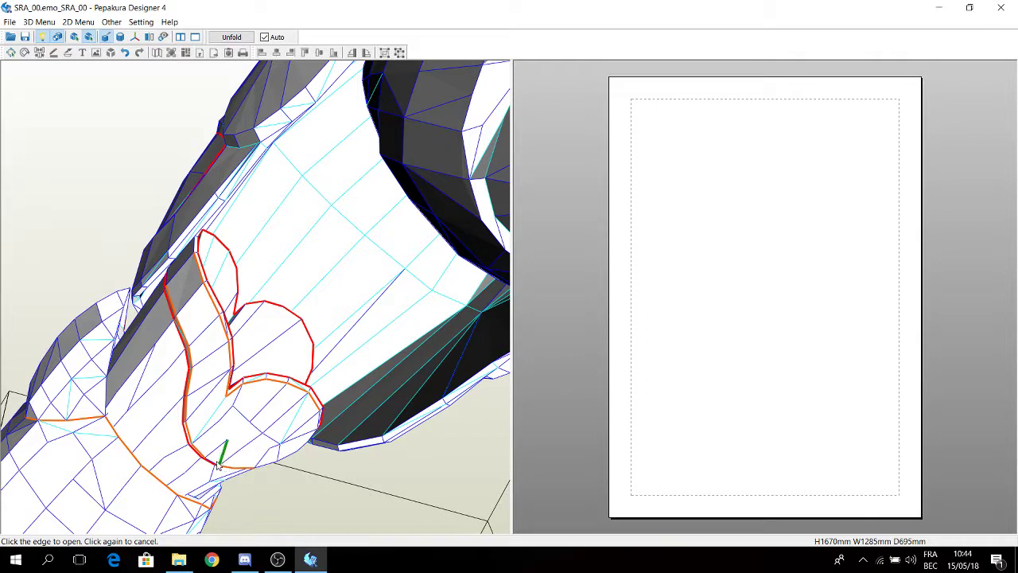
{"action": "left_click", "coordinate": [268, 468]}
{"action": "left_click", "coordinate": [290, 458]}
{"action": "left_click", "coordinate": [304, 451]}
{"action": "left_click", "coordinate": [313, 438]}
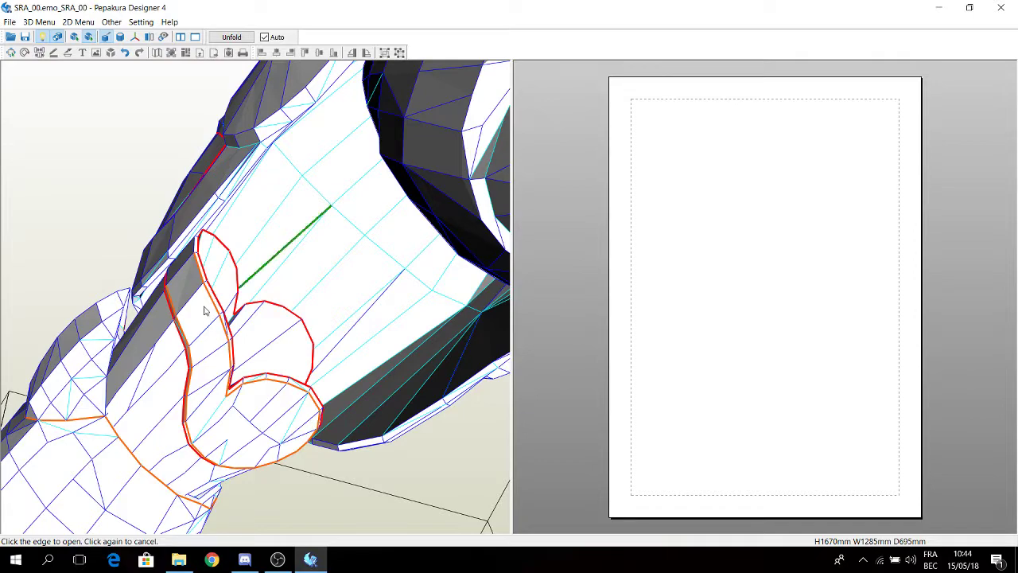
Unfold the whole model into 2D pattern parts with the marked cutlines
{"action": "scroll", "coordinate": [210, 316], "scroll_direction": "down", "scroll_amount": 3}
{"action": "scroll", "coordinate": [211, 315], "scroll_direction": "up", "scroll_amount": 5}
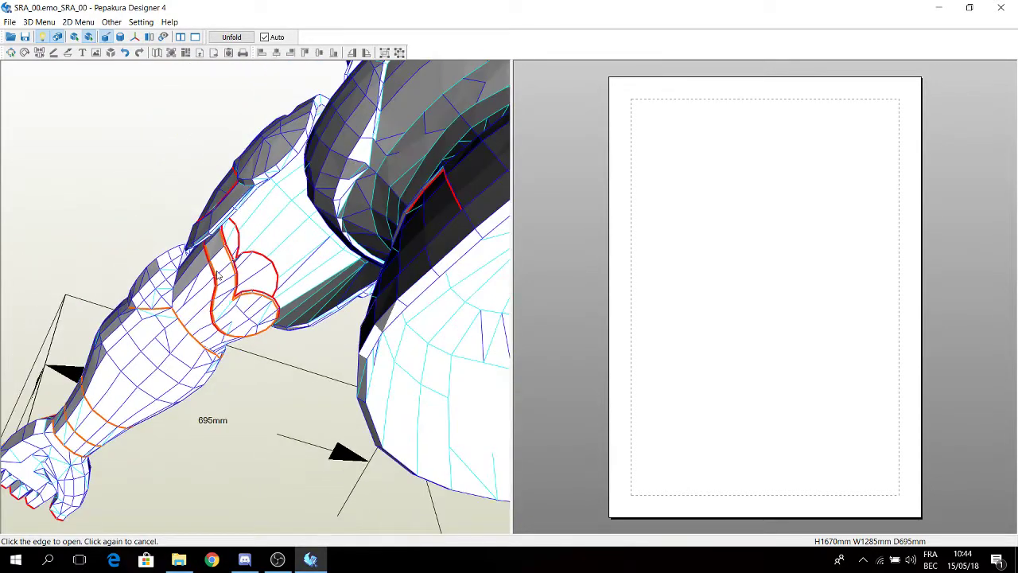
{"action": "scroll", "coordinate": [209, 251], "scroll_direction": "down", "scroll_amount": 6}
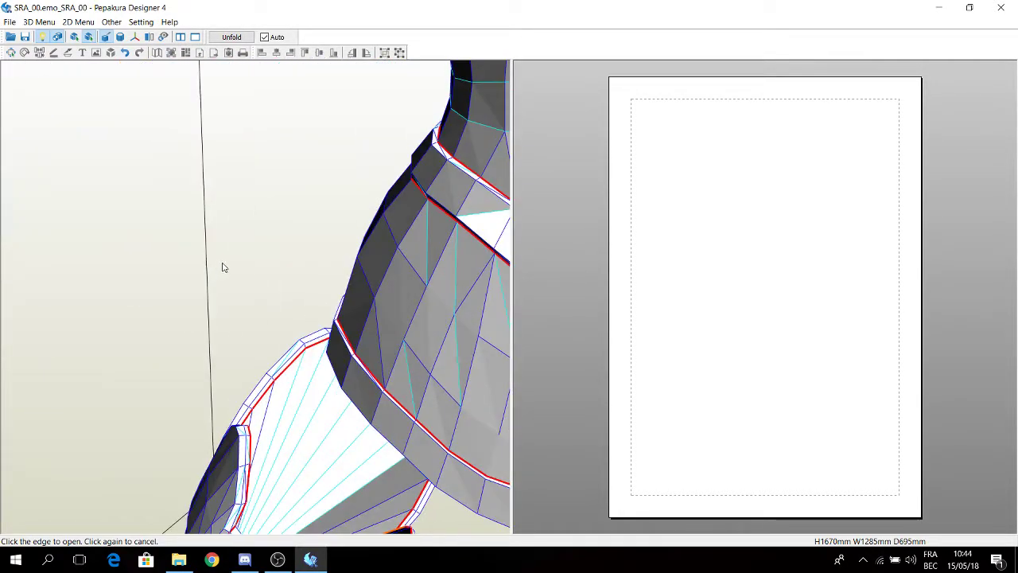
{"action": "right_click_drag", "start_coordinate": [237, 183], "coordinate": [288, 175]}
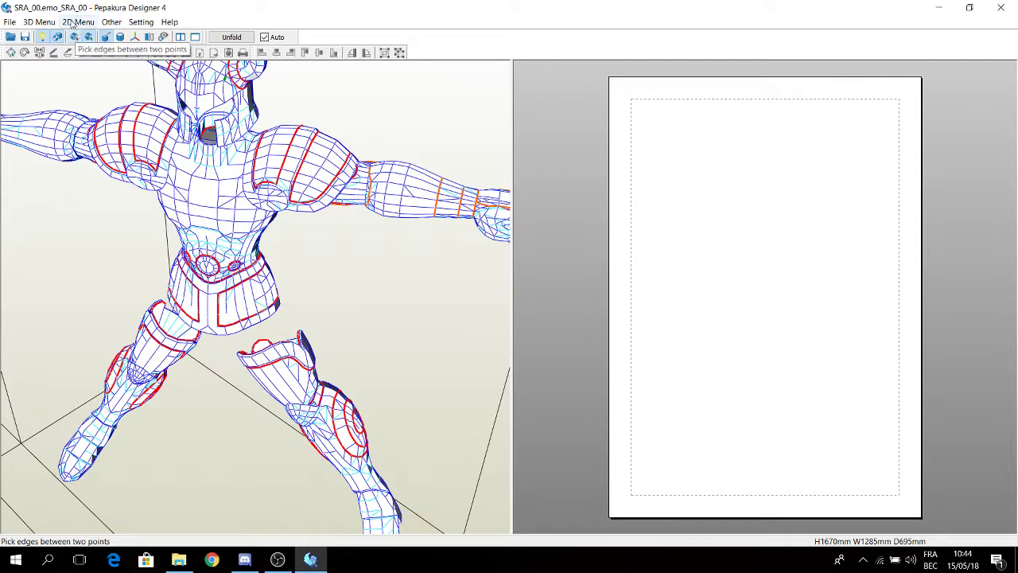
{"action": "left_click", "coordinate": [231, 37]}
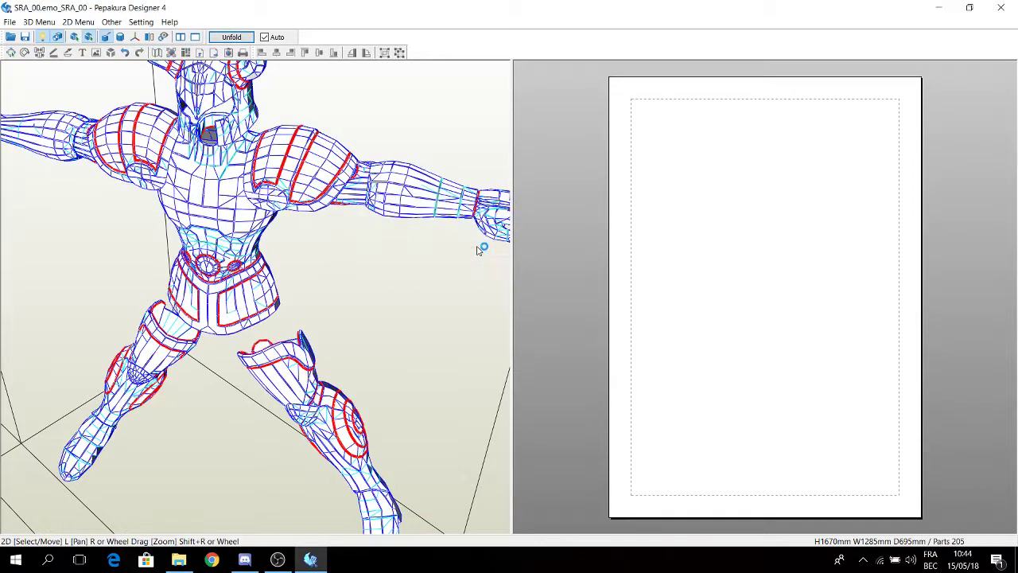
Examine how the unfolded model's forearm, wrist band, hand-back plate and torso are divided into parts
{"action": "scroll", "coordinate": [593, 237], "scroll_direction": "up", "scroll_amount": 2}
{"action": "scroll", "coordinate": [318, 183], "scroll_direction": "up", "scroll_amount": 5}
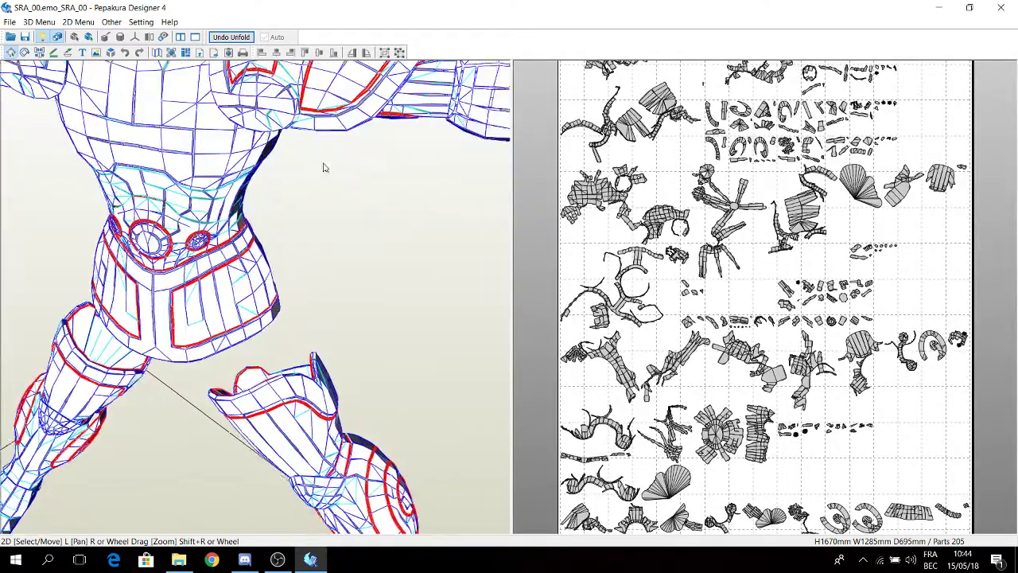
{"action": "scroll", "coordinate": [351, 177], "scroll_direction": "down", "scroll_amount": 2}
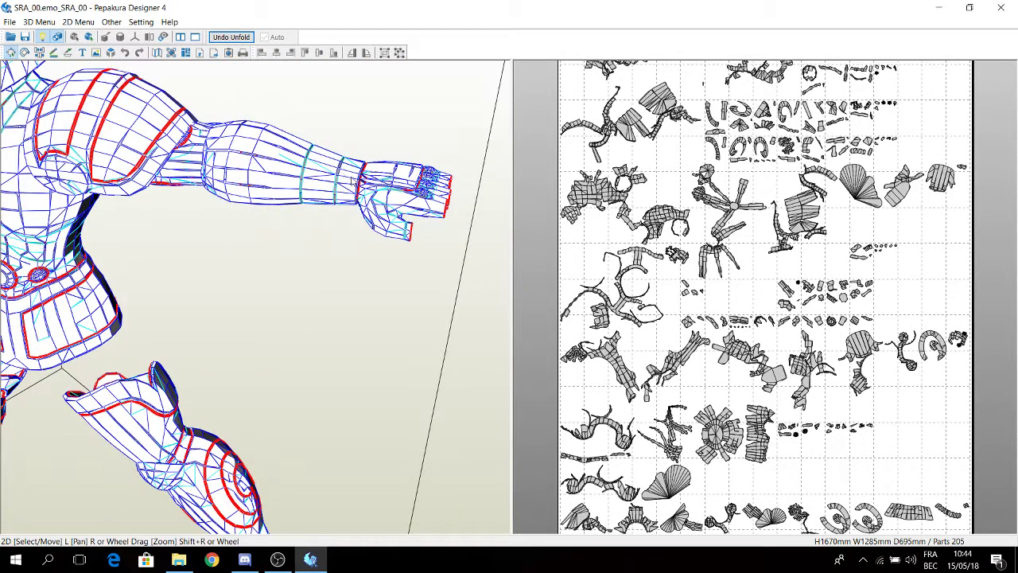
{"action": "left_click_drag", "start_coordinate": [352, 184], "coordinate": [165, 152]}
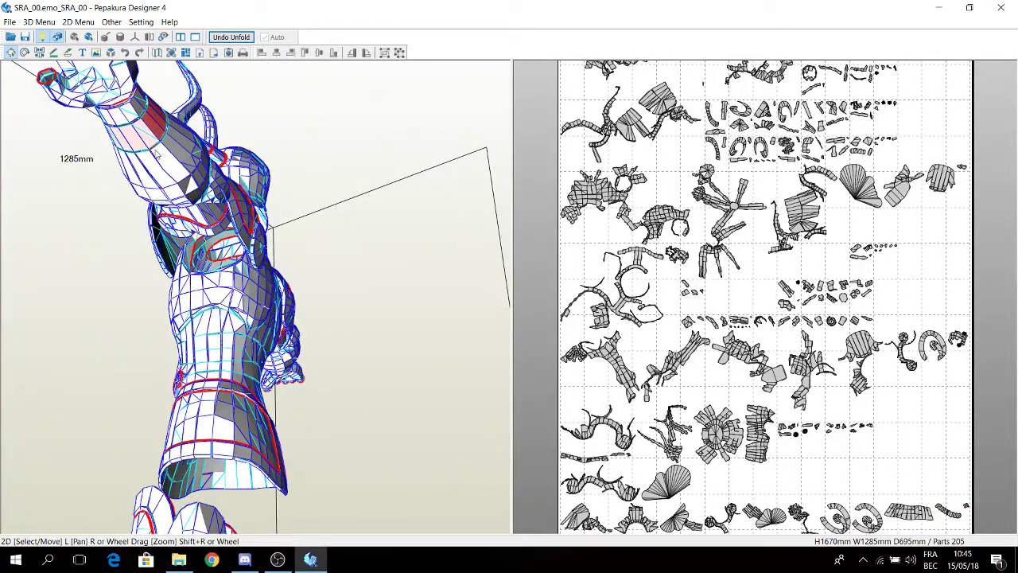
{"action": "right_click_drag", "start_coordinate": [151, 173], "coordinate": [385, 266]}
{"action": "right_click_drag", "start_coordinate": [456, 270], "coordinate": [434, 281]}
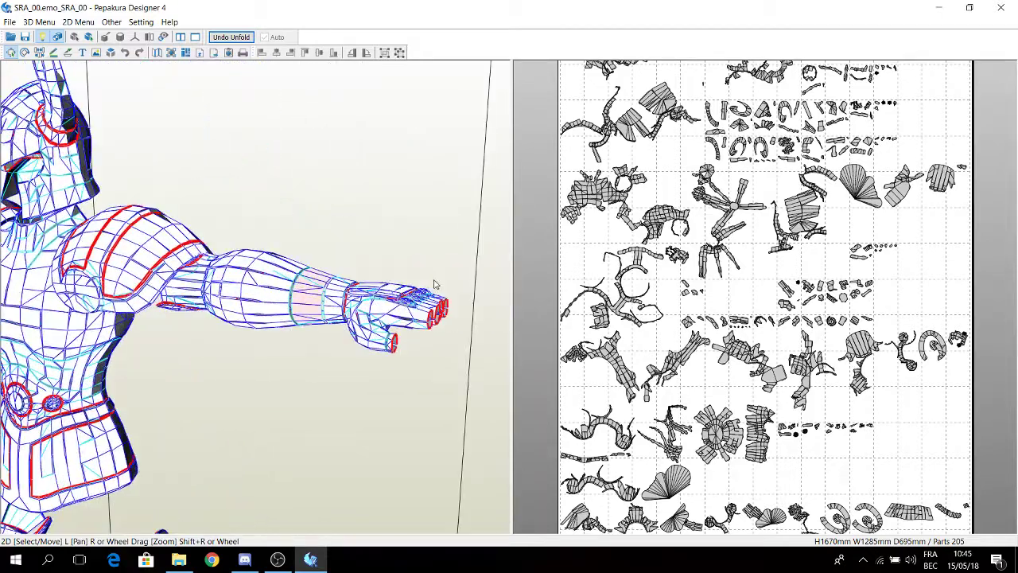
{"action": "right_click_drag", "start_coordinate": [399, 327], "coordinate": [317, 415]}
{"action": "middle_click_drag", "start_coordinate": [317, 415], "coordinate": [252, 295]}
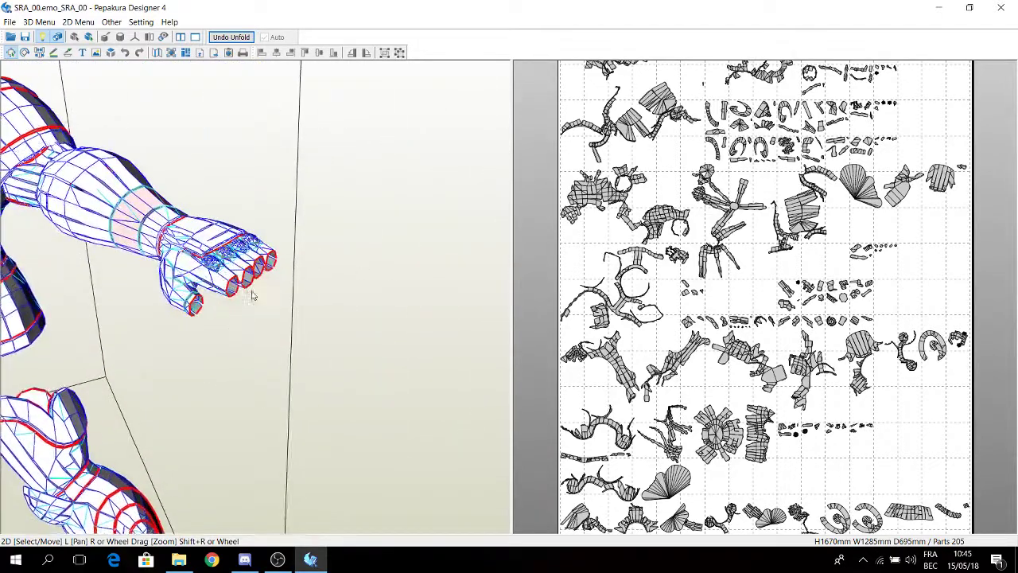
{"action": "scroll", "coordinate": [191, 265], "scroll_direction": "up", "scroll_amount": 5}
{"action": "scroll", "coordinate": [191, 264], "scroll_direction": "down", "scroll_amount": 5}
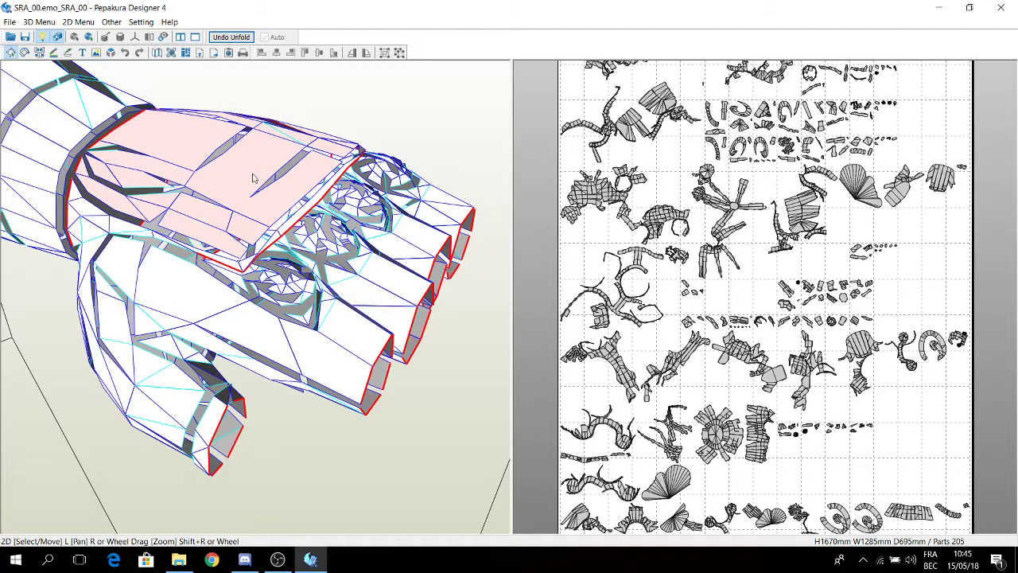
{"action": "scroll", "coordinate": [223, 201], "scroll_direction": "down", "scroll_amount": 3}
{"action": "scroll", "coordinate": [127, 186], "scroll_direction": "down", "scroll_amount": 5}
{"action": "middle_click_drag", "start_coordinate": [127, 185], "coordinate": [336, 200]}
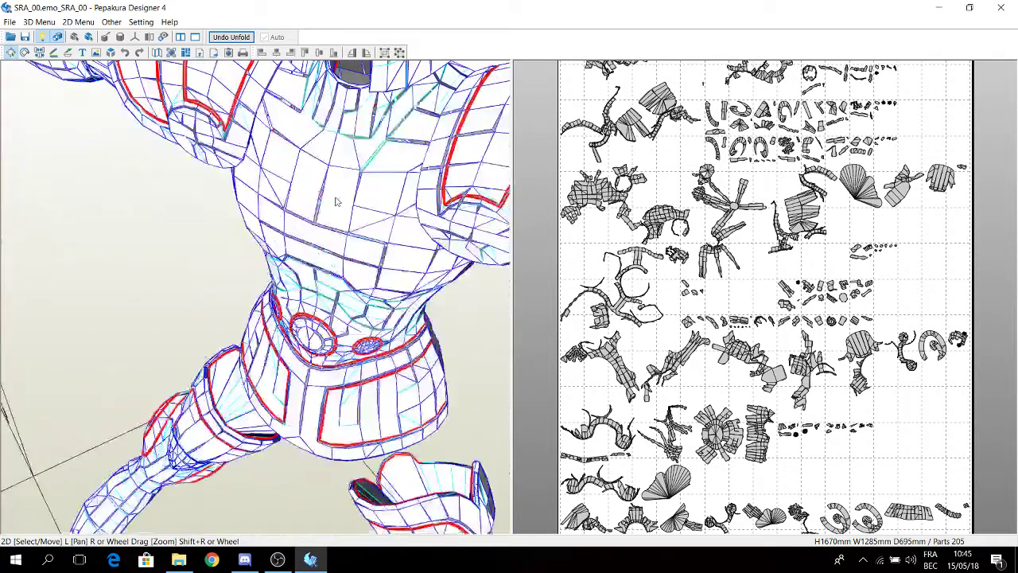
Examine the figure's waist, shoulder, forearm and hand from several angles, and view the complete 2D pattern layout
{"action": "scroll", "coordinate": [285, 227], "scroll_direction": "down", "scroll_amount": 2}
{"action": "right_click_drag", "start_coordinate": [168, 103], "coordinate": [274, 159]}
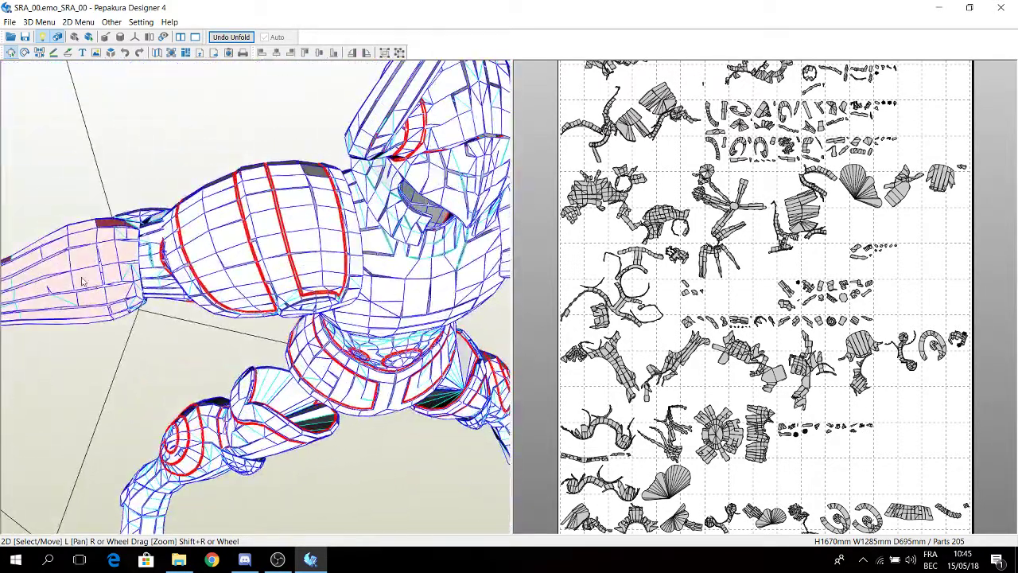
{"action": "left_click_drag", "start_coordinate": [80, 267], "coordinate": [147, 259]}
{"action": "right_click_drag", "start_coordinate": [148, 259], "coordinate": [432, 255]}
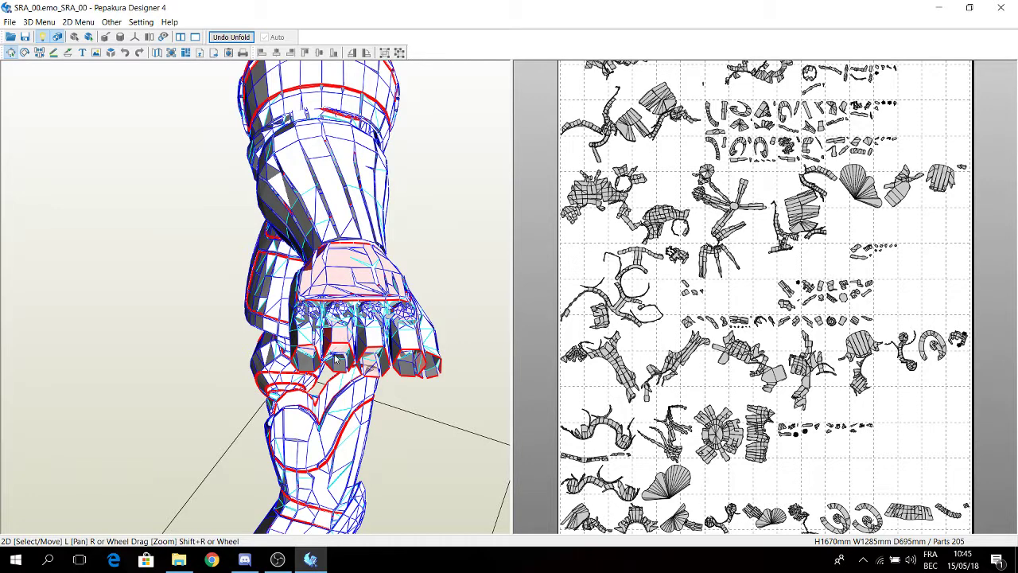
{"action": "right_click_drag", "start_coordinate": [382, 366], "coordinate": [130, 249]}
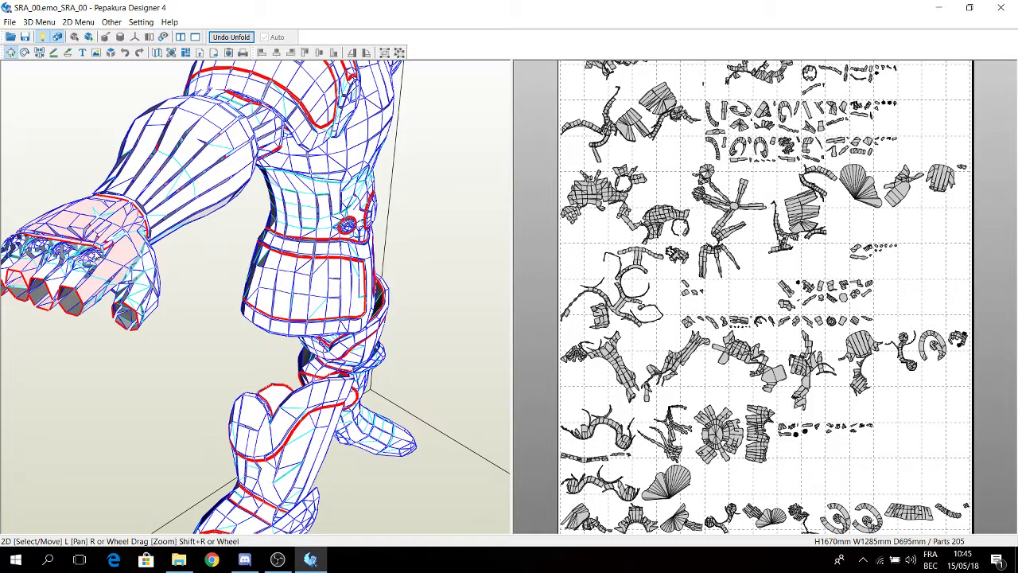
{"action": "scroll", "coordinate": [710, 205], "scroll_direction": "down", "scroll_amount": 5}
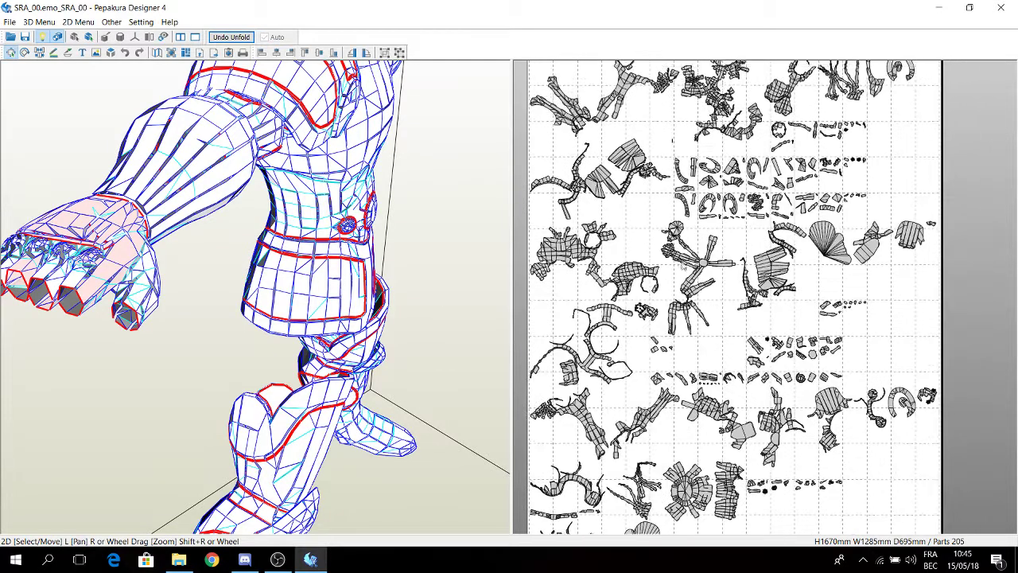
{"action": "scroll", "coordinate": [706, 239], "scroll_direction": "down", "scroll_amount": 1}
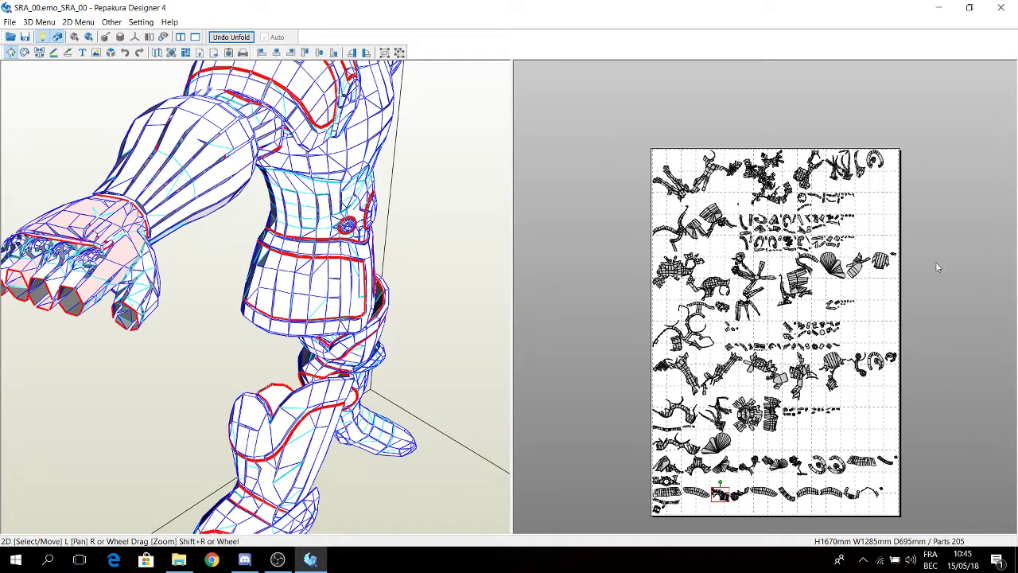
{"action": "right_click", "coordinate": [601, 141]}
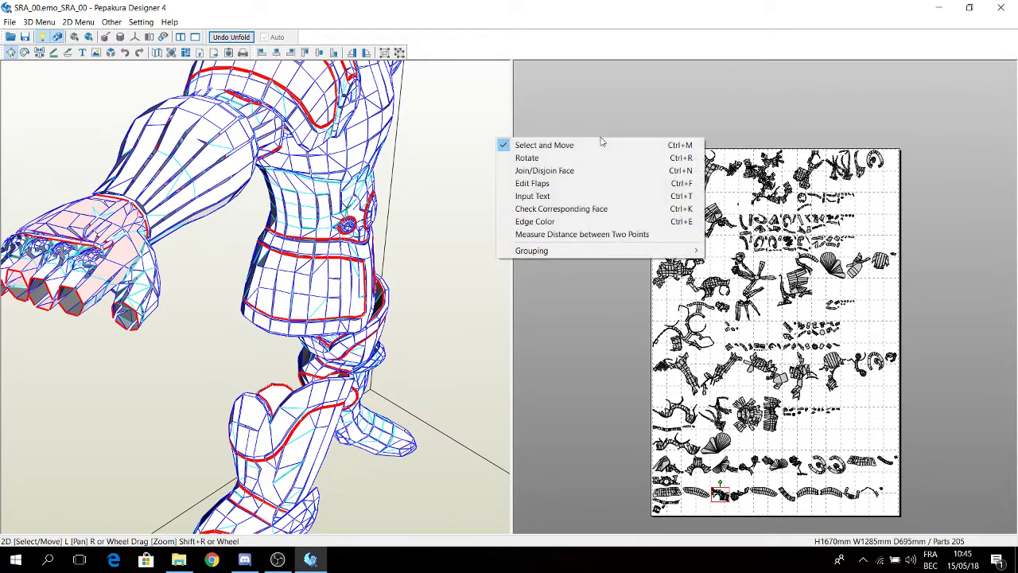
{"action": "left_click", "coordinate": [76, 23]}
{"action": "mouse_move", "coordinate": [90, 37]}
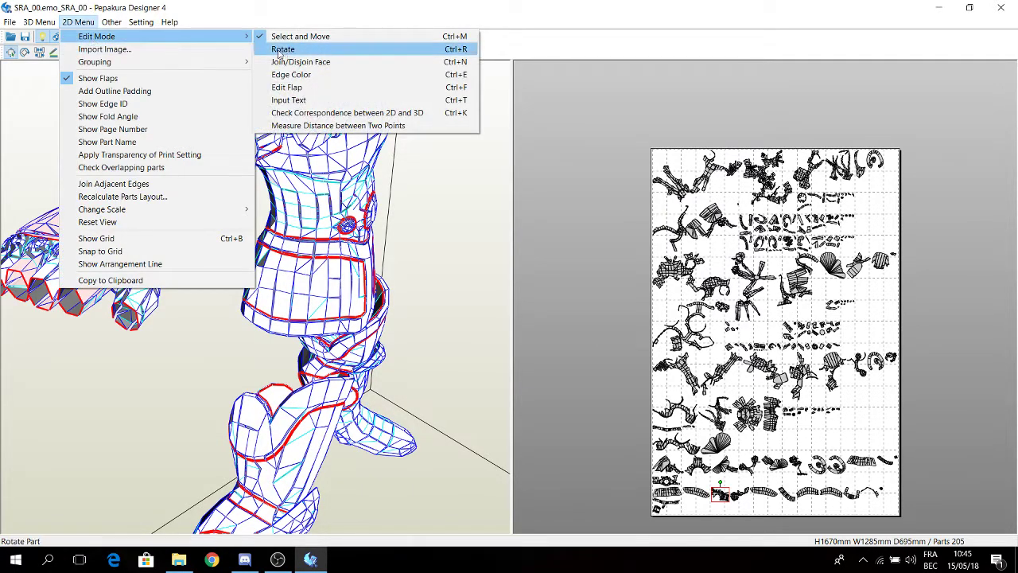
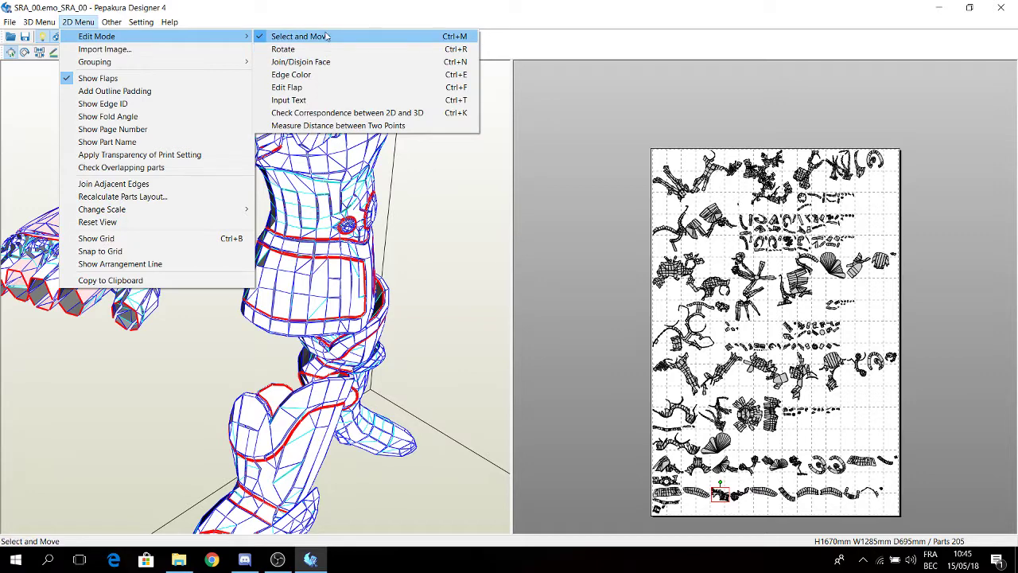
{"action": "left_click", "coordinate": [625, 145]}
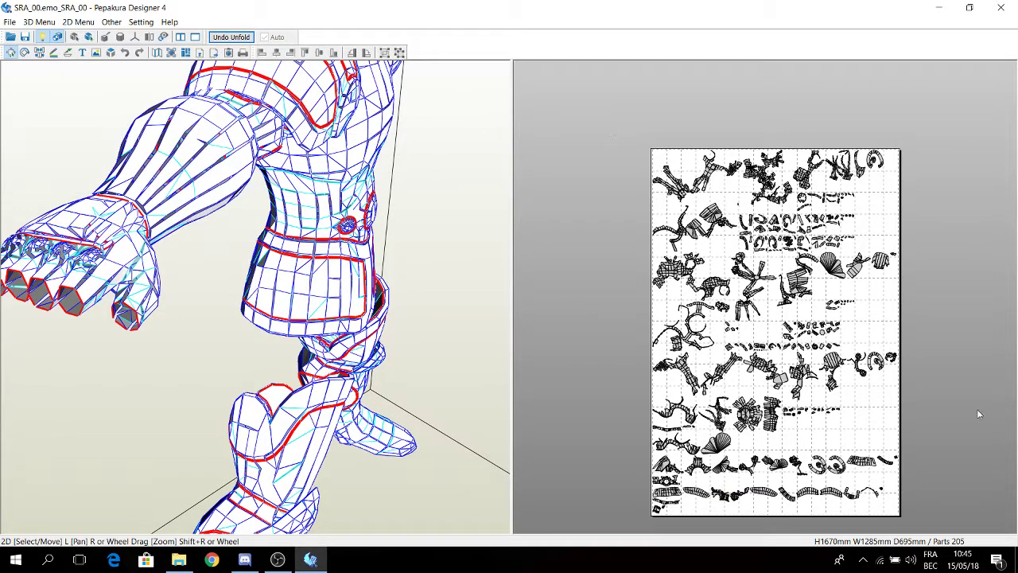
Select all unfolded pattern parts, move them together up and left until the sheet is clear, and deselect them
{"action": "left_click_drag", "start_coordinate": [595, 128], "coordinate": [945, 506]}
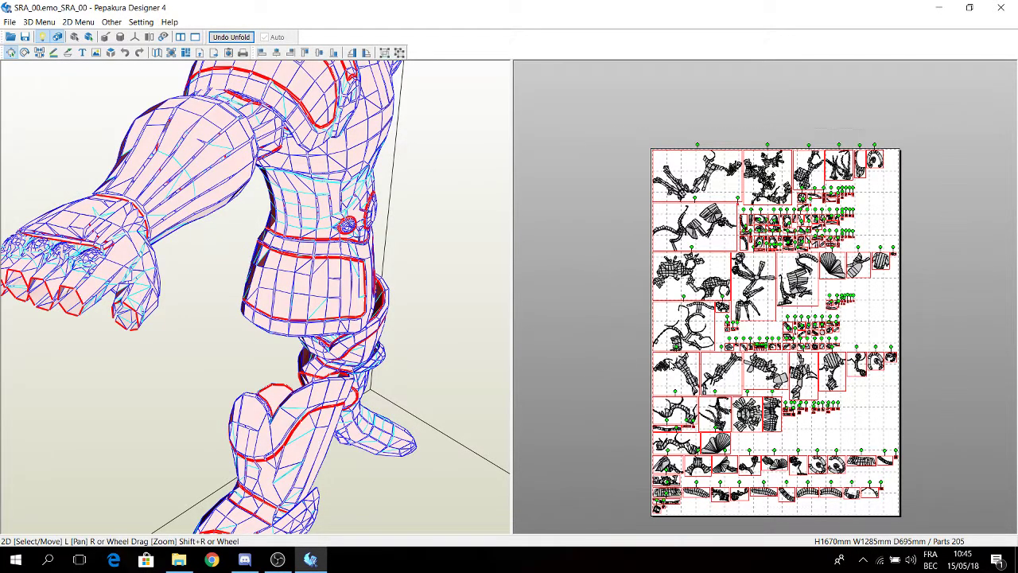
{"action": "scroll", "coordinate": [767, 296], "scroll_direction": "up", "scroll_amount": 2}
{"action": "scroll", "coordinate": [765, 298], "scroll_direction": "down", "scroll_amount": 6}
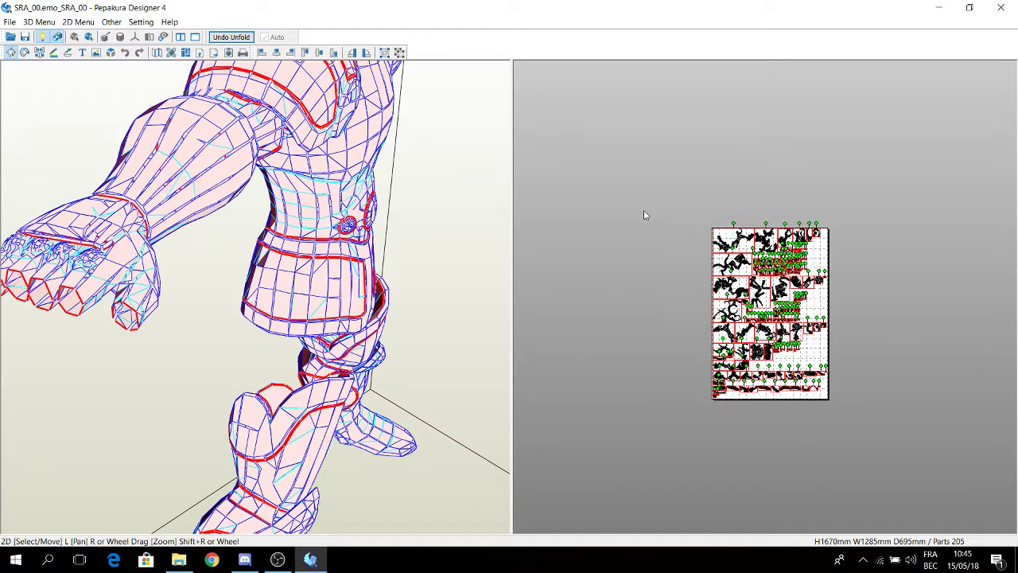
{"action": "scroll", "coordinate": [764, 298], "scroll_direction": "up", "scroll_amount": 2}
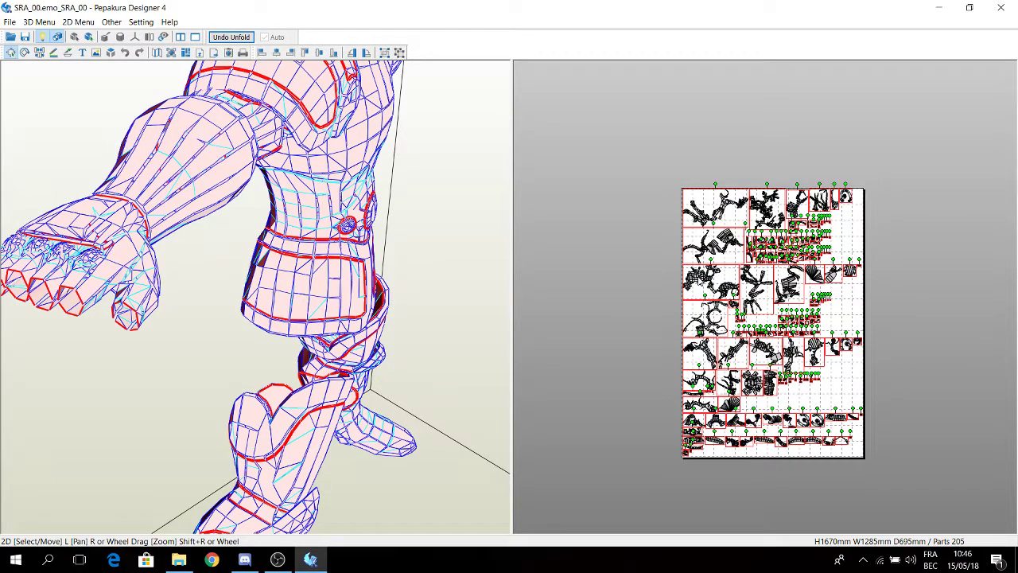
{"action": "left_click_drag", "start_coordinate": [704, 287], "coordinate": [520, 117]}
{"action": "right_click_drag", "start_coordinate": [738, 277], "coordinate": [778, 335]}
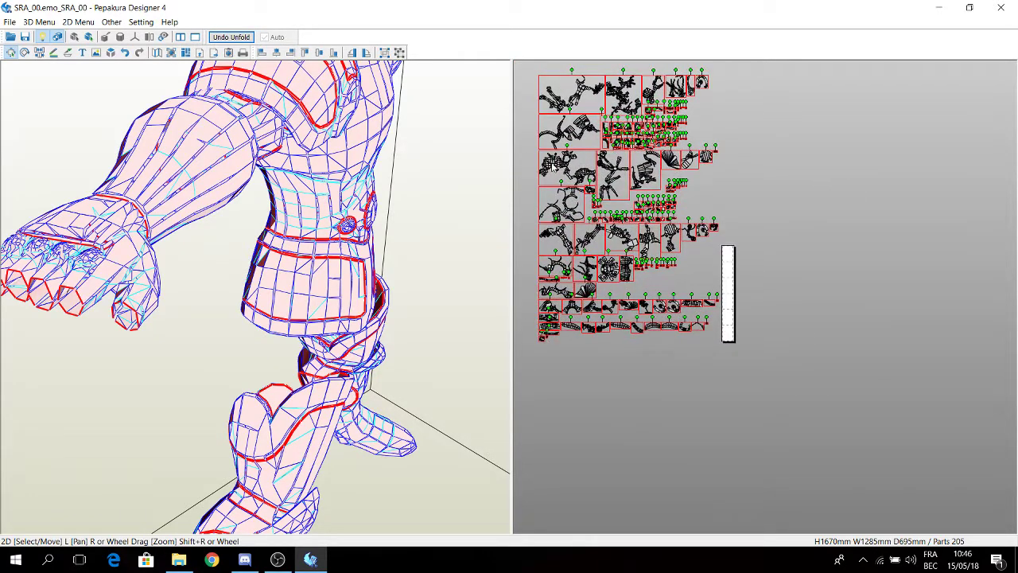
{"action": "left_click_drag", "start_coordinate": [698, 321], "coordinate": [710, 237]}
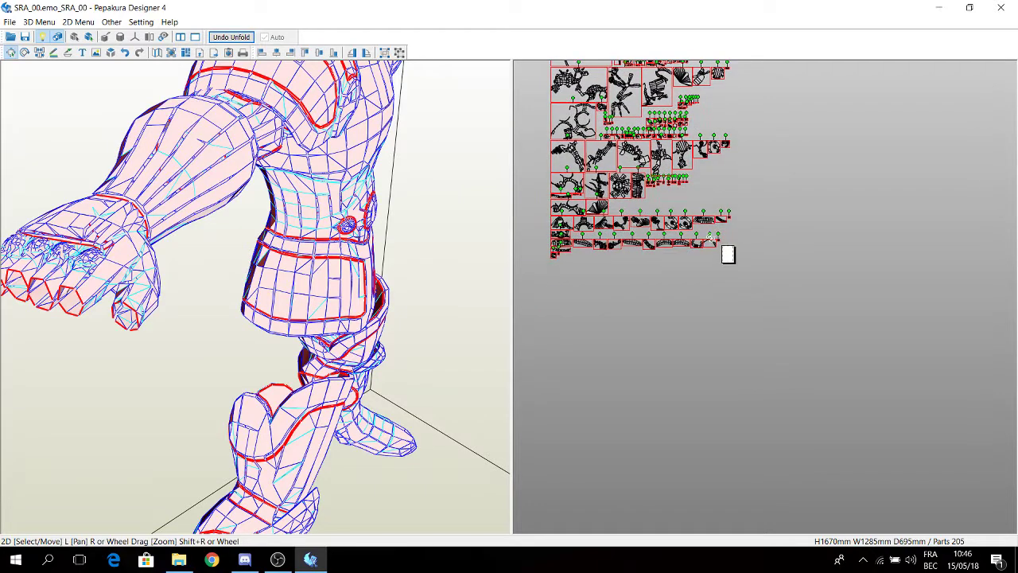
{"action": "left_click", "coordinate": [705, 196]}
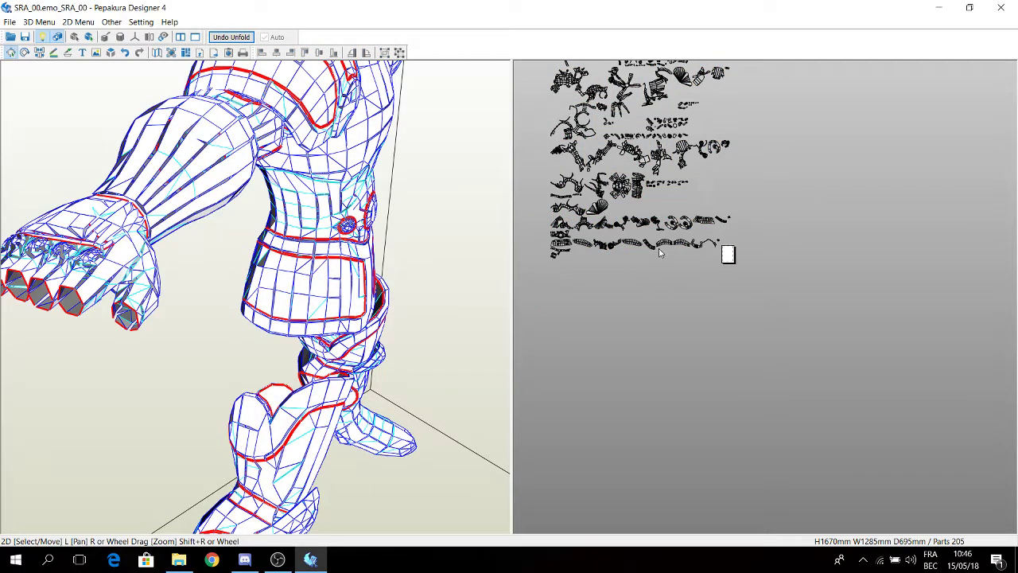
Place the tiny dense spiky part from the end of the lowest pattern row onto the empty page
{"action": "scroll", "coordinate": [659, 253], "scroll_direction": "up", "scroll_amount": 5}
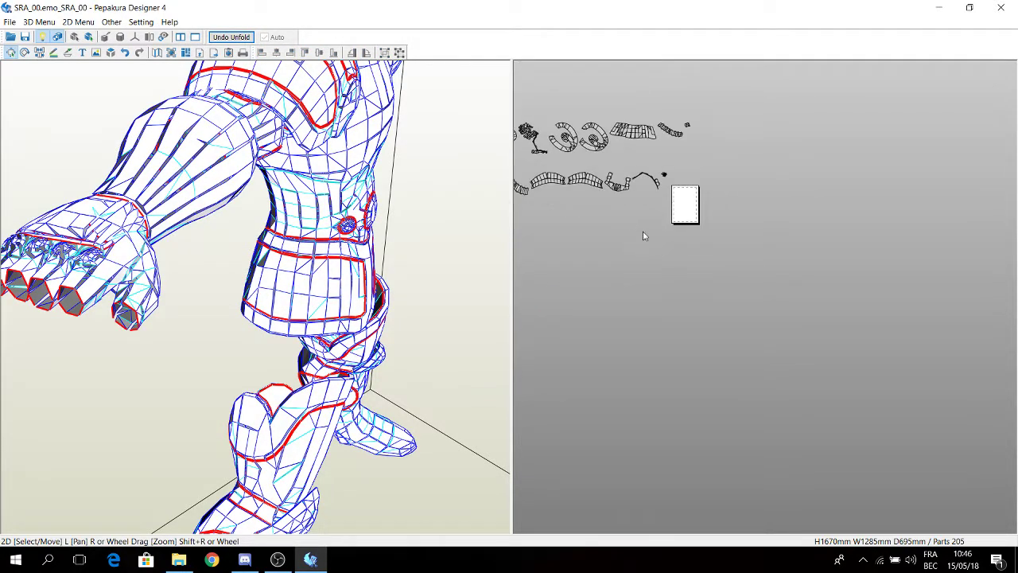
{"action": "right_click_drag", "start_coordinate": [644, 235], "coordinate": [694, 258]}
{"action": "left_click_drag", "start_coordinate": [675, 132], "coordinate": [704, 170]}
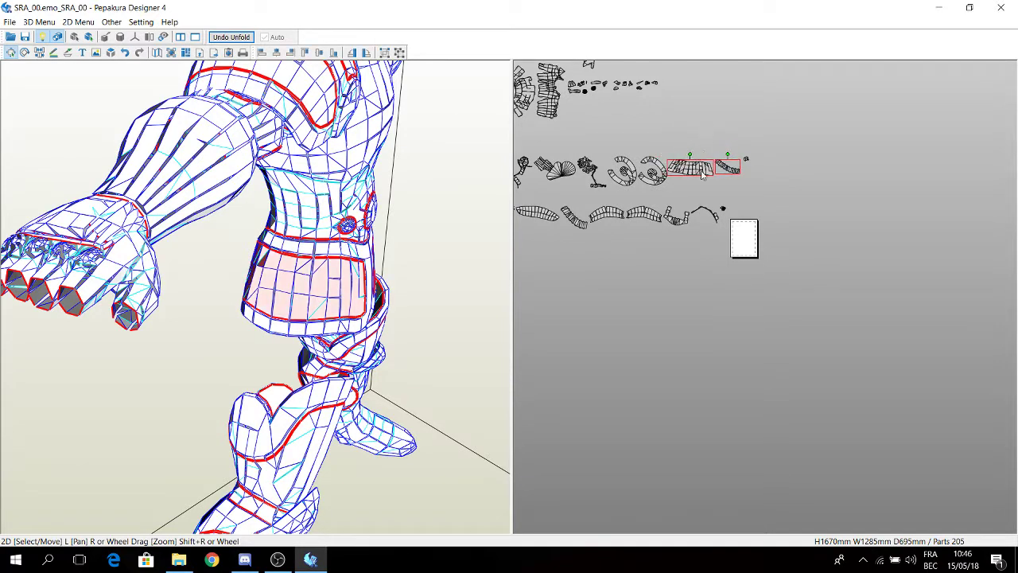
{"action": "left_click", "coordinate": [713, 111]}
{"action": "left_click_drag", "start_coordinate": [341, 216], "coordinate": [363, 143]}
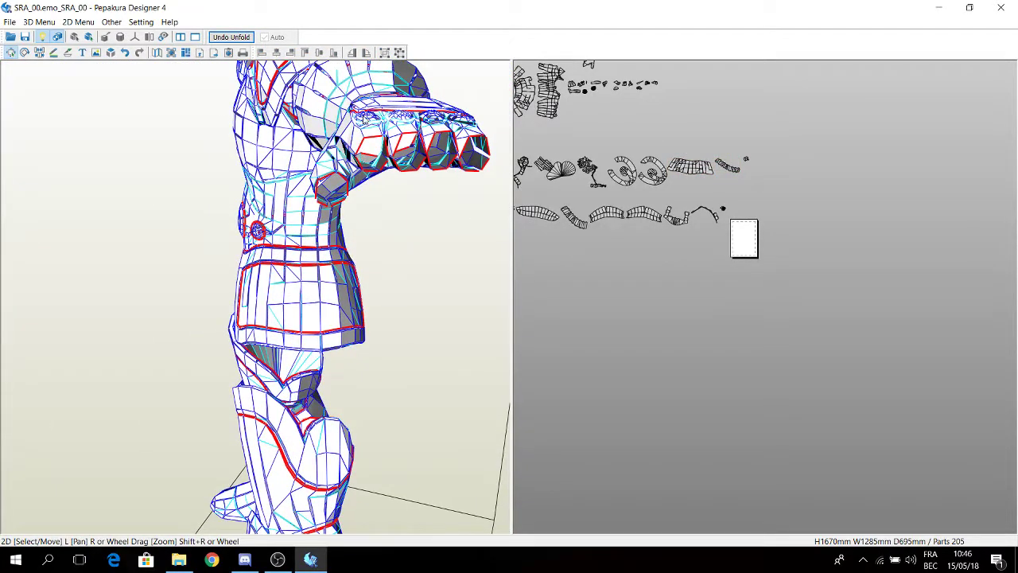
{"action": "right_click_drag", "start_coordinate": [588, 185], "coordinate": [616, 264]}
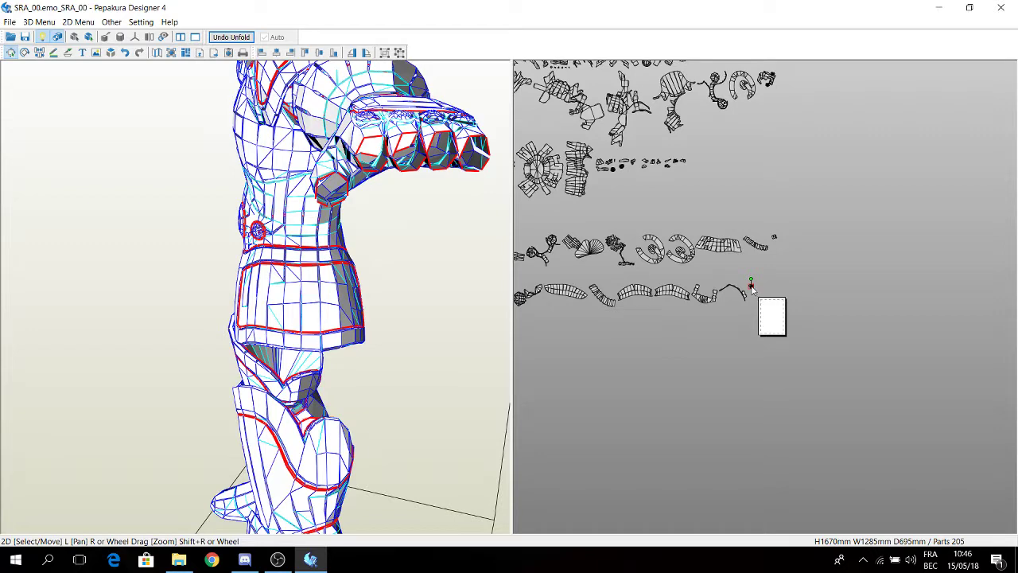
{"action": "left_click_drag", "start_coordinate": [751, 287], "coordinate": [773, 313]}
{"action": "scroll", "coordinate": [671, 265], "scroll_direction": "down", "scroll_amount": 3}
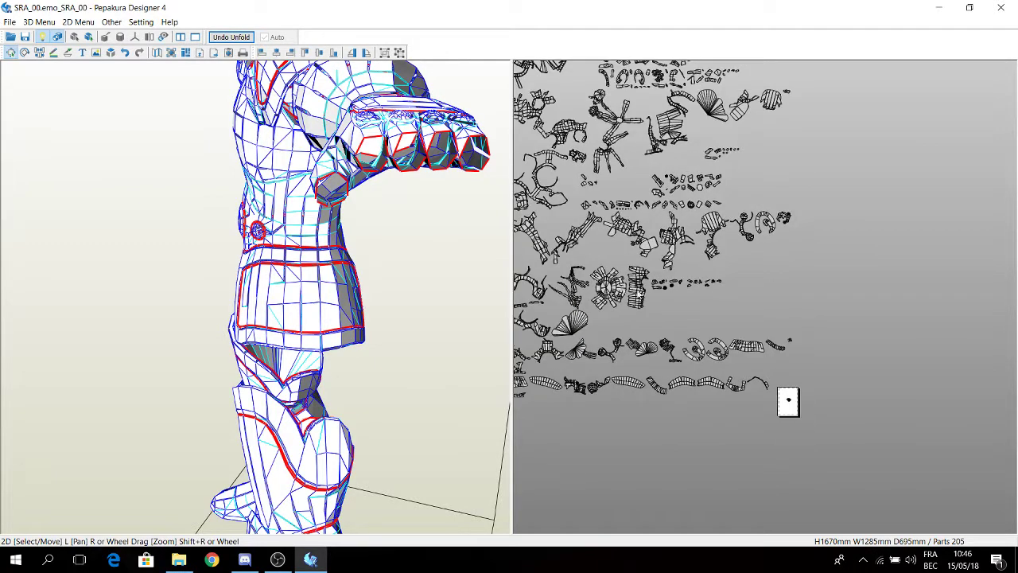
Find the other tiny spiky parts in the layout and move one from a lower row directly beneath the matching pair
{"action": "scroll", "coordinate": [729, 221], "scroll_direction": "up", "scroll_amount": 4}
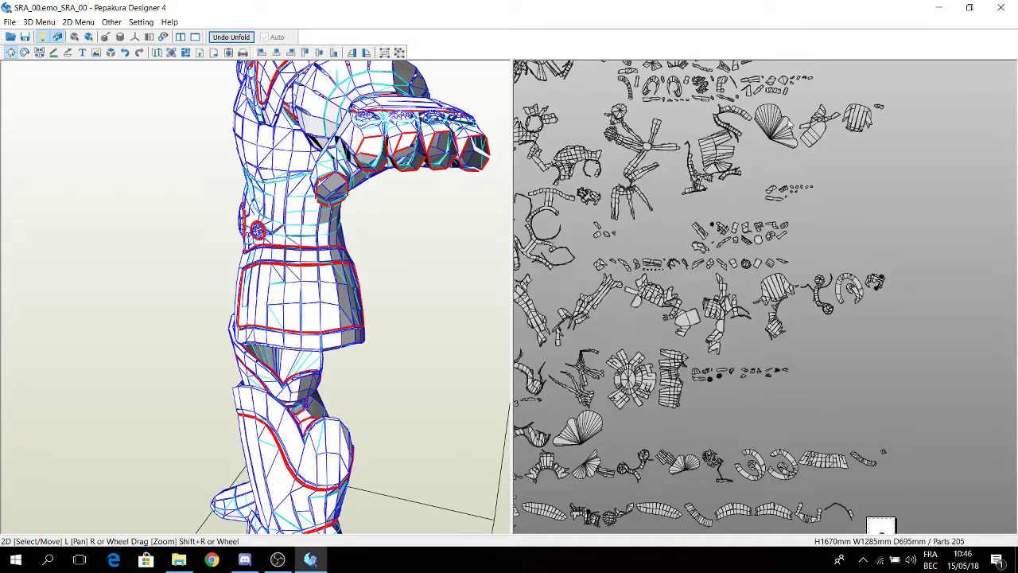
{"action": "scroll", "coordinate": [729, 221], "scroll_direction": "up", "scroll_amount": 5}
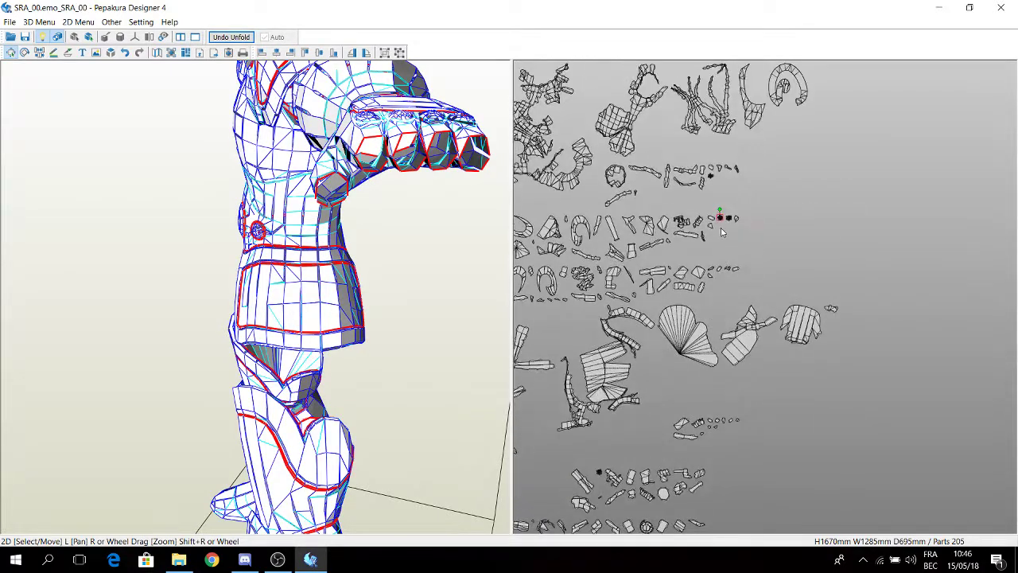
{"action": "scroll", "coordinate": [695, 215], "scroll_direction": "up", "scroll_amount": 4}
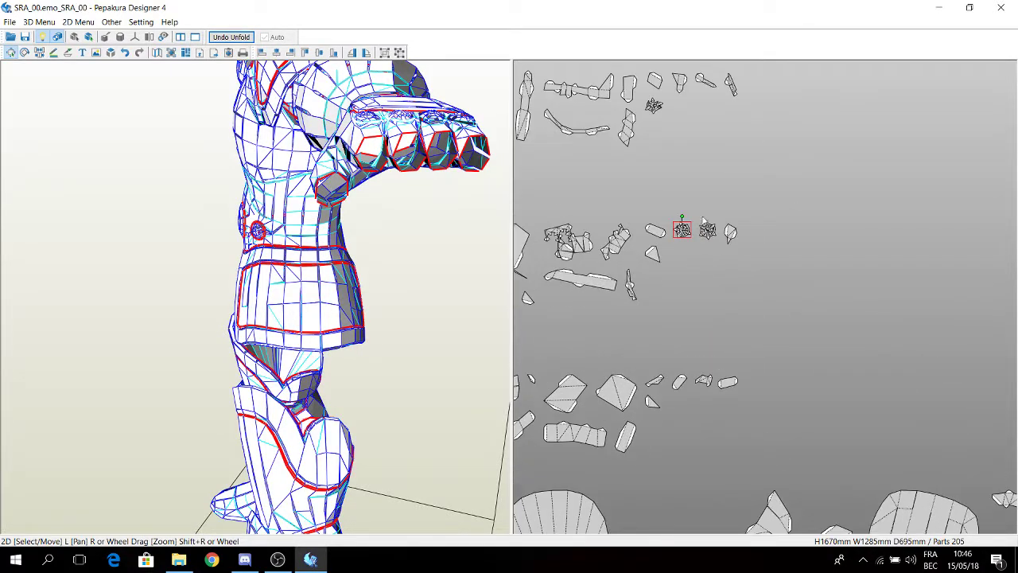
{"action": "left_click", "coordinate": [707, 233]}
{"action": "right_click_drag", "start_coordinate": [464, 127], "coordinate": [408, 284]}
{"action": "left_click", "coordinate": [654, 106]}
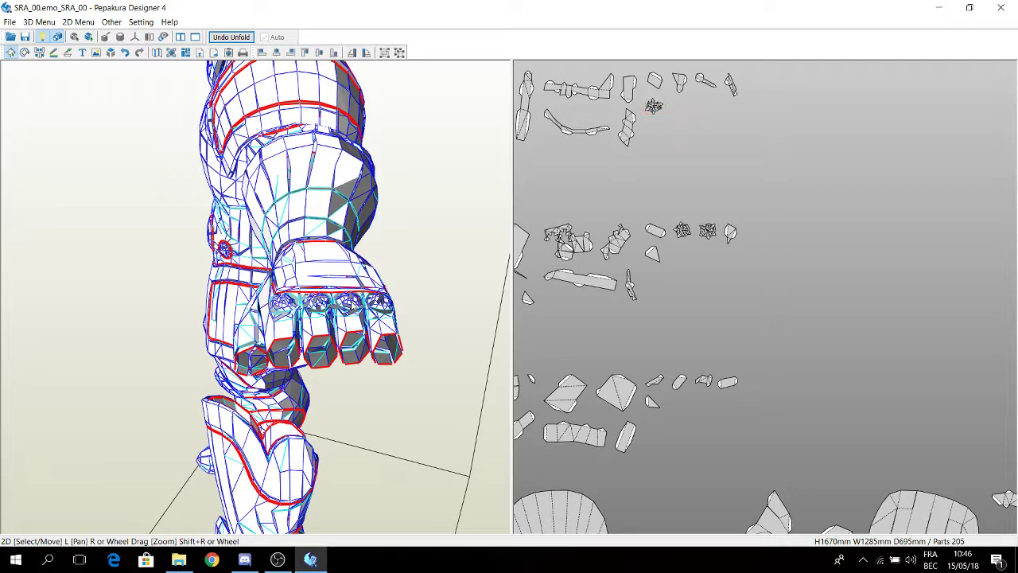
{"action": "scroll", "coordinate": [672, 258], "scroll_direction": "down", "scroll_amount": 5}
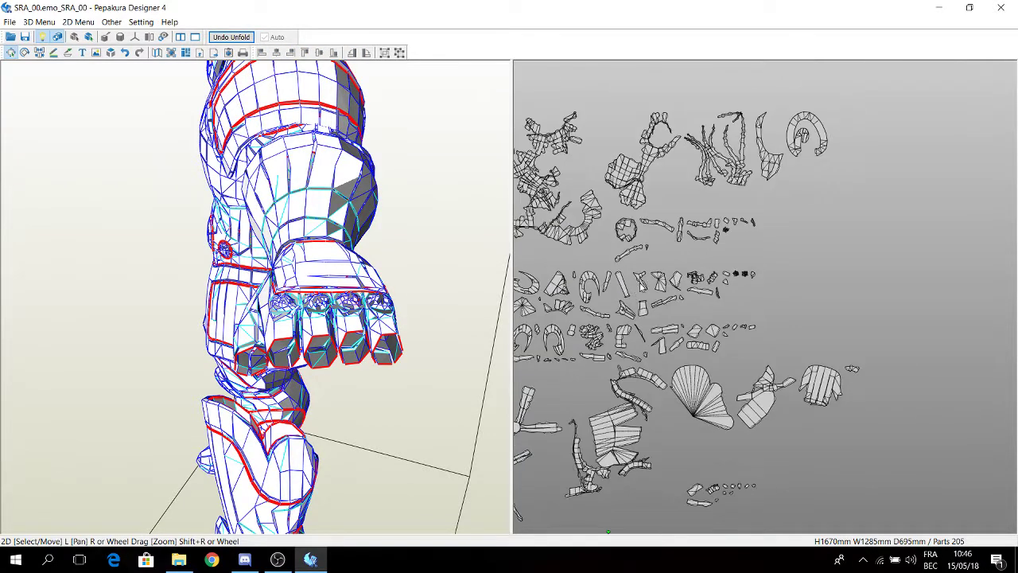
{"action": "middle_click_drag", "start_coordinate": [672, 258], "coordinate": [735, 146]}
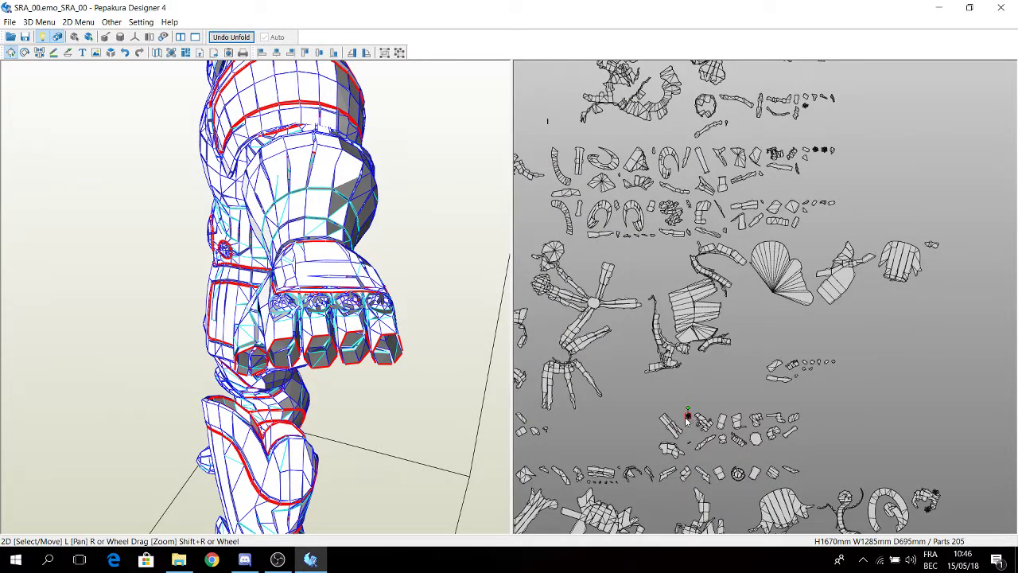
{"action": "left_click_drag", "start_coordinate": [688, 418], "coordinate": [820, 163]}
{"action": "middle_click_drag", "start_coordinate": [812, 172], "coordinate": [620, 309]}
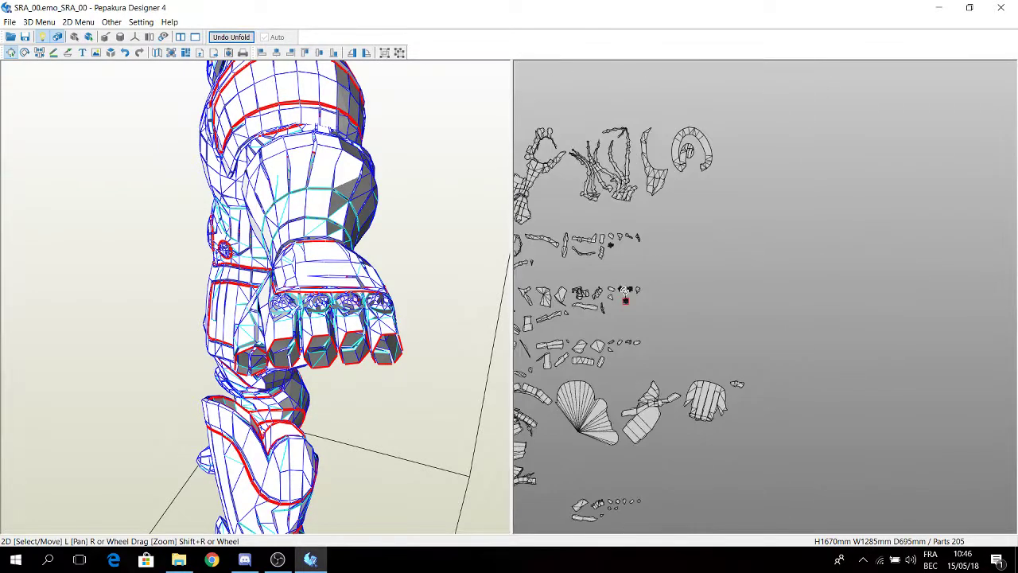
Select the three grouped spiky parts and move them beside the one already on the page, extending onto a second page
{"action": "scroll", "coordinate": [624, 290], "scroll_direction": "up", "scroll_amount": 2}
{"action": "middle_click_drag", "start_coordinate": [562, 299], "coordinate": [703, 273]}
{"action": "scroll", "coordinate": [666, 311], "scroll_direction": "up", "scroll_amount": 2}
{"action": "left_click_drag", "start_coordinate": [620, 260], "coordinate": [652, 304]}
{"action": "left_click", "coordinate": [655, 280], "text": "shift"}
{"action": "left_click", "coordinate": [648, 310], "text": "shift"}
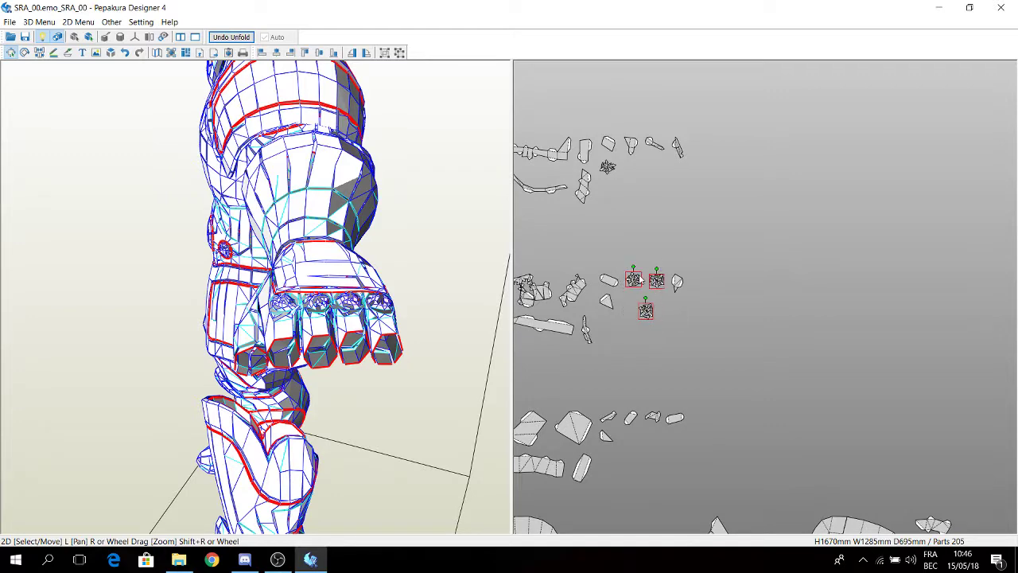
{"action": "left_click_drag", "start_coordinate": [634, 265], "coordinate": [743, 430]}
{"action": "scroll", "coordinate": [742, 430], "scroll_direction": "down", "scroll_amount": 4}
{"action": "middle_click_drag", "start_coordinate": [719, 425], "coordinate": [691, 303]}
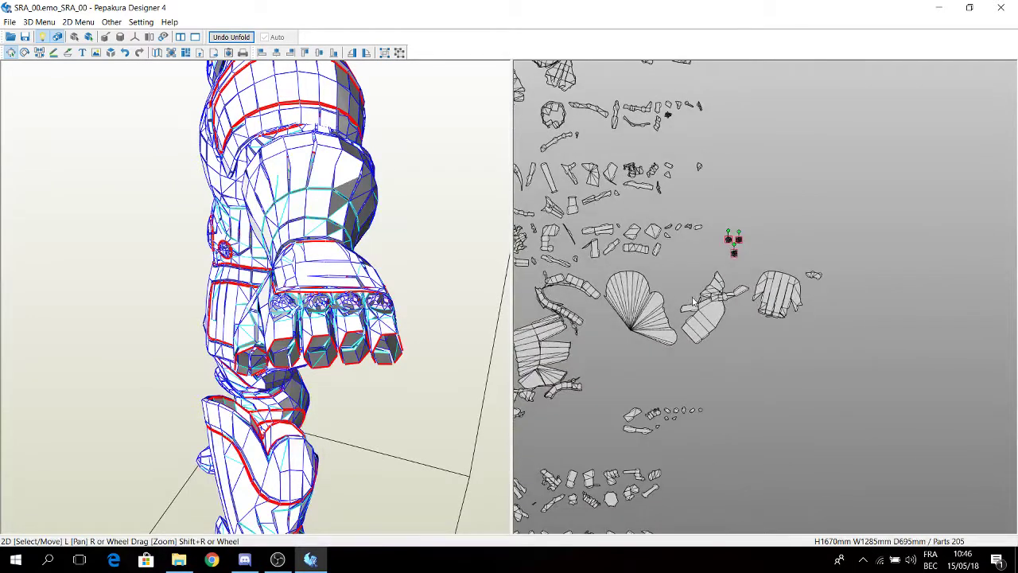
{"action": "left_click_drag", "start_coordinate": [735, 253], "coordinate": [780, 493]}
{"action": "middle_click_drag", "start_coordinate": [724, 459], "coordinate": [702, 247]}
{"action": "middle_click_drag", "start_coordinate": [738, 327], "coordinate": [729, 259]}
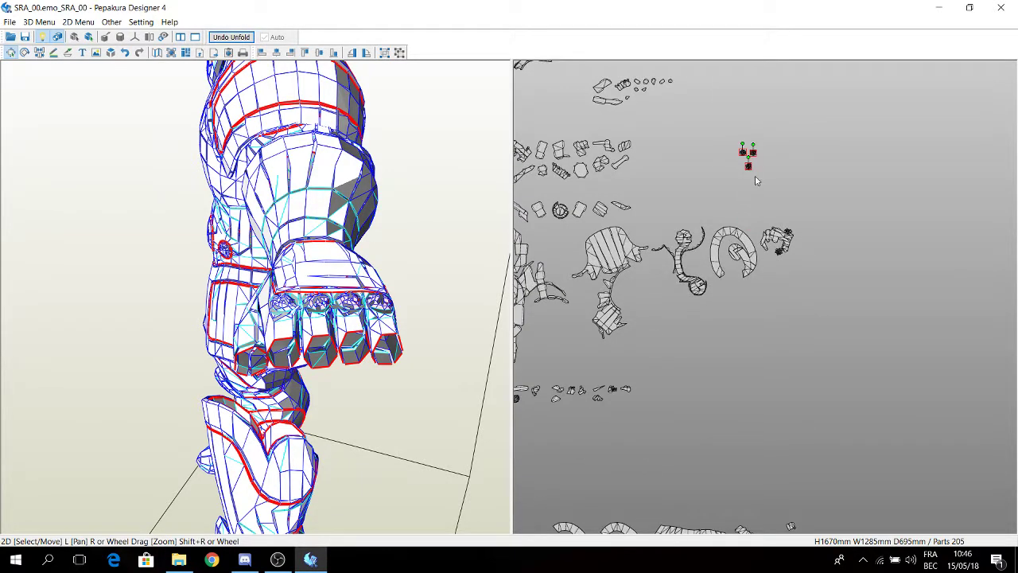
{"action": "left_click_drag", "start_coordinate": [749, 167], "coordinate": [752, 477]}
{"action": "middle_click_drag", "start_coordinate": [752, 477], "coordinate": [763, 237]}
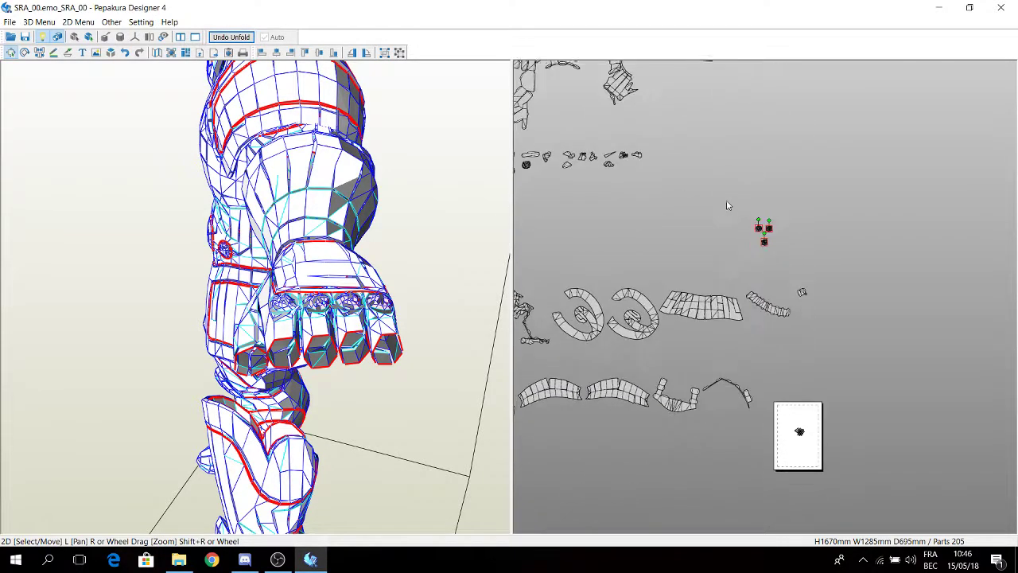
{"action": "left_click_drag", "start_coordinate": [765, 243], "coordinate": [832, 432]}
Find the curved strip belonging to the forearm band and move it directly beneath the similar curved strip in the row above
{"action": "left_click", "coordinate": [310, 199]}
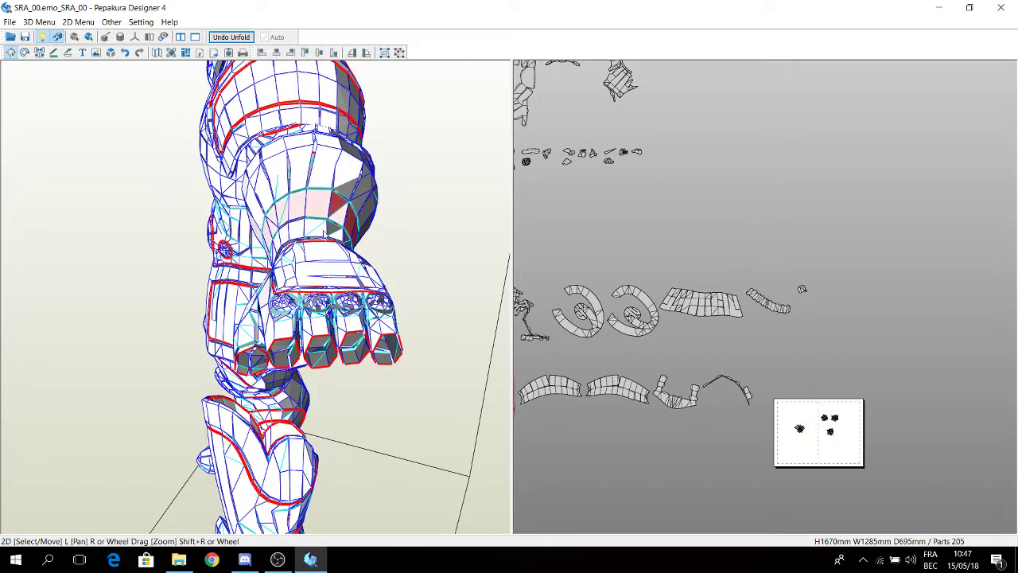
{"action": "scroll", "coordinate": [693, 291], "scroll_direction": "down", "scroll_amount": 2}
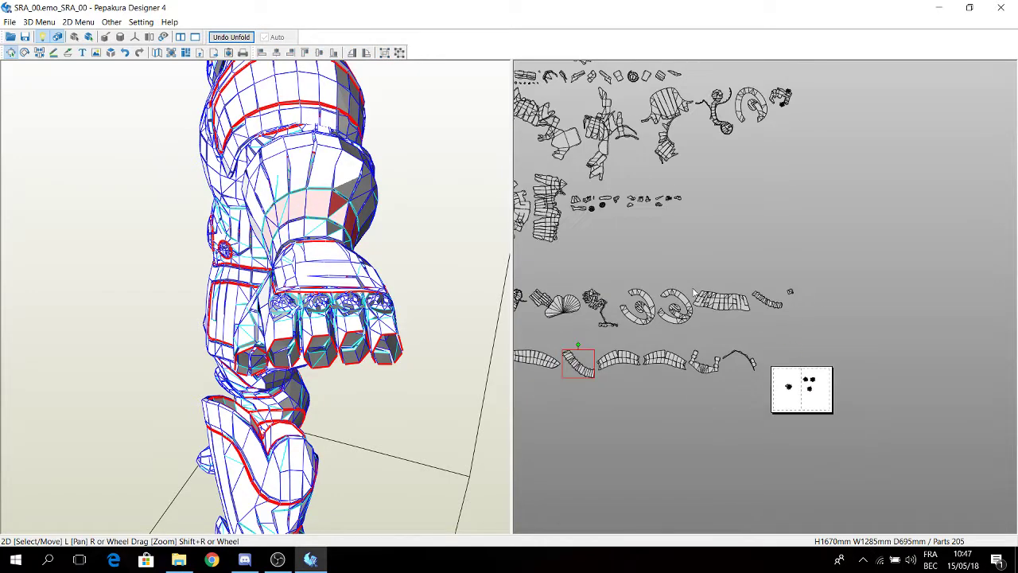
{"action": "left_click", "coordinate": [770, 302]}
{"action": "left_click_drag", "start_coordinate": [584, 370], "coordinate": [778, 323]}
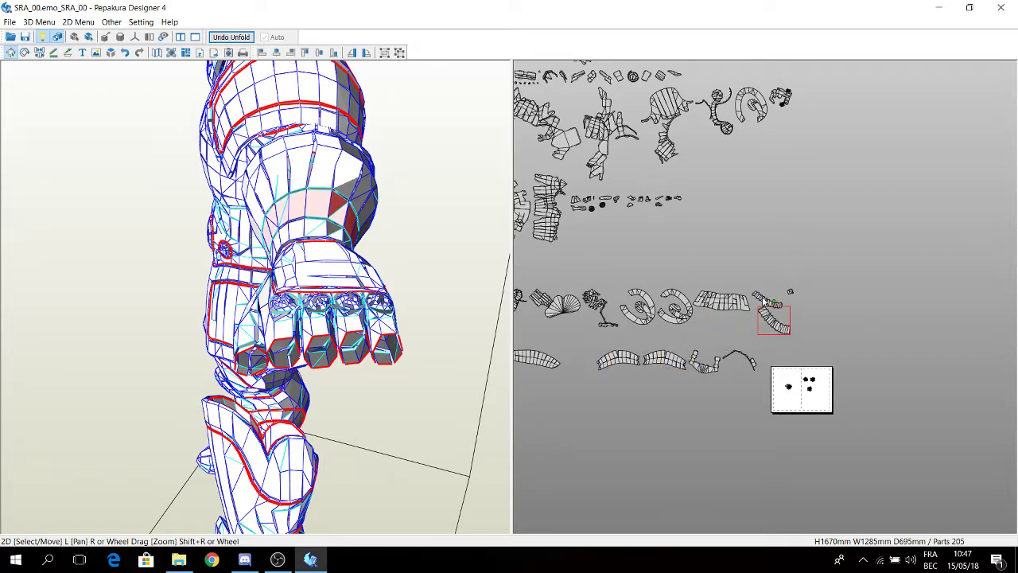
Select both curved forearm strips and move them together to just above the page area
{"action": "left_click", "coordinate": [765, 301]}
{"action": "left_click", "coordinate": [770, 318], "text": "shift"}
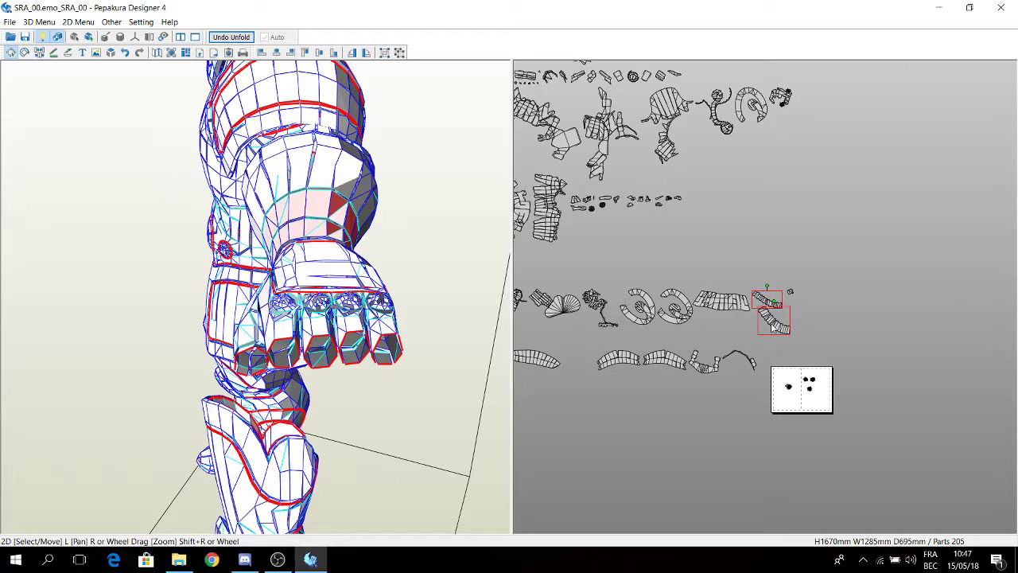
{"action": "left_click_drag", "start_coordinate": [771, 318], "coordinate": [868, 339]}
{"action": "scroll", "coordinate": [754, 363], "scroll_direction": "down", "scroll_amount": 2}
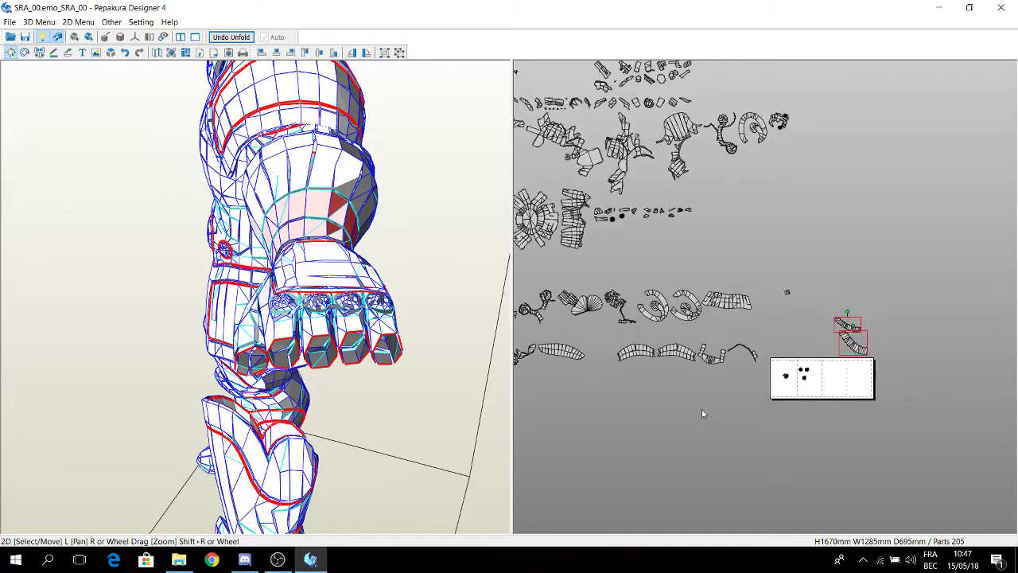
Select the bulk of the unsorted pattern parts and move them up and left, away from the pages
{"action": "mouse_move", "coordinate": [753, 361]}
{"action": "left_mouse_down"}
{"action": "mouse_move", "coordinate": [772, 241]}
{"action": "mouse_move", "coordinate": [725, 154]}
{"action": "mouse_move", "coordinate": [673, 135]}
{"action": "mouse_move", "coordinate": [772, 310]}
{"action": "left_mouse_up"}
{"action": "scroll", "coordinate": [694, 297], "scroll_direction": "down", "scroll_amount": 3}
{"action": "scroll", "coordinate": [697, 301], "scroll_direction": "down", "scroll_amount": 3}
{"action": "left_click_drag", "start_coordinate": [709, 279], "coordinate": [648, 197]}
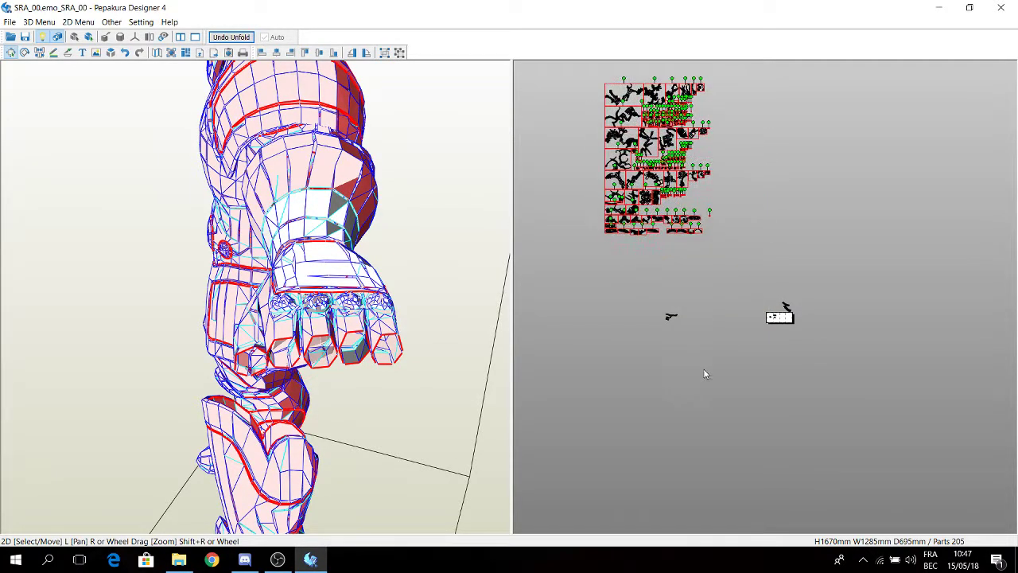
Move the left-behind thin strip and small part cluster up to just beneath the unsorted pattern rows
{"action": "left_click", "coordinate": [672, 316]}
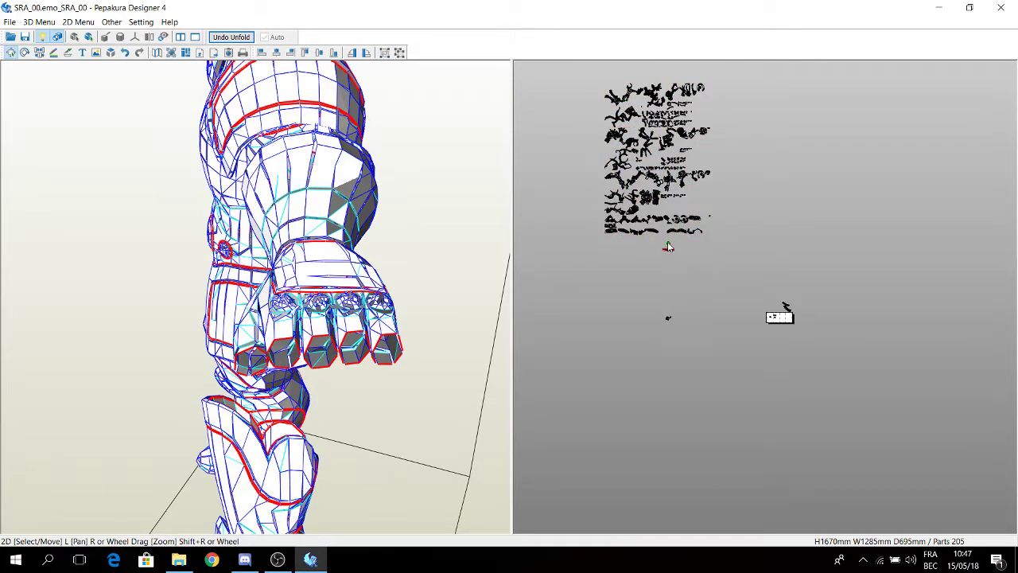
{"action": "scroll", "coordinate": [668, 346], "scroll_direction": "up", "scroll_amount": 3}
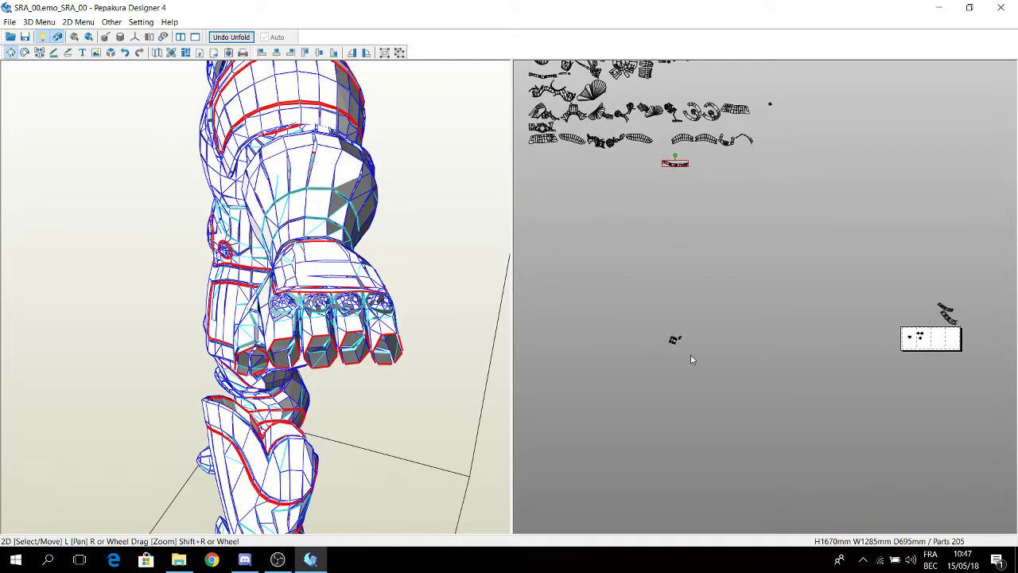
{"action": "left_click_drag", "start_coordinate": [674, 340], "coordinate": [713, 167]}
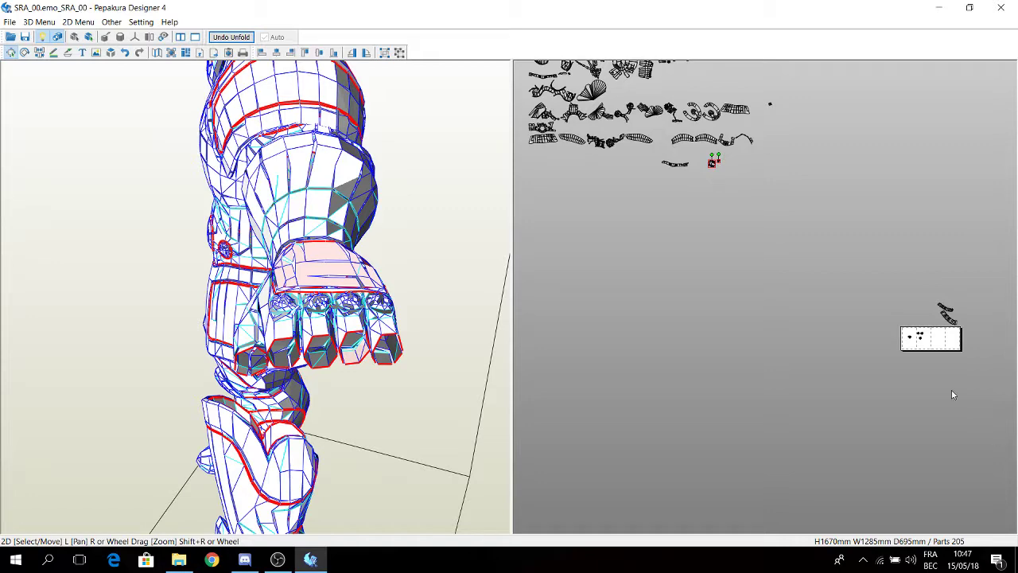
Find the tall ribbed forearm part in the layout and move it above the pages, beside the two curved strips
{"action": "scroll", "coordinate": [914, 386], "scroll_direction": "up", "scroll_amount": 2}
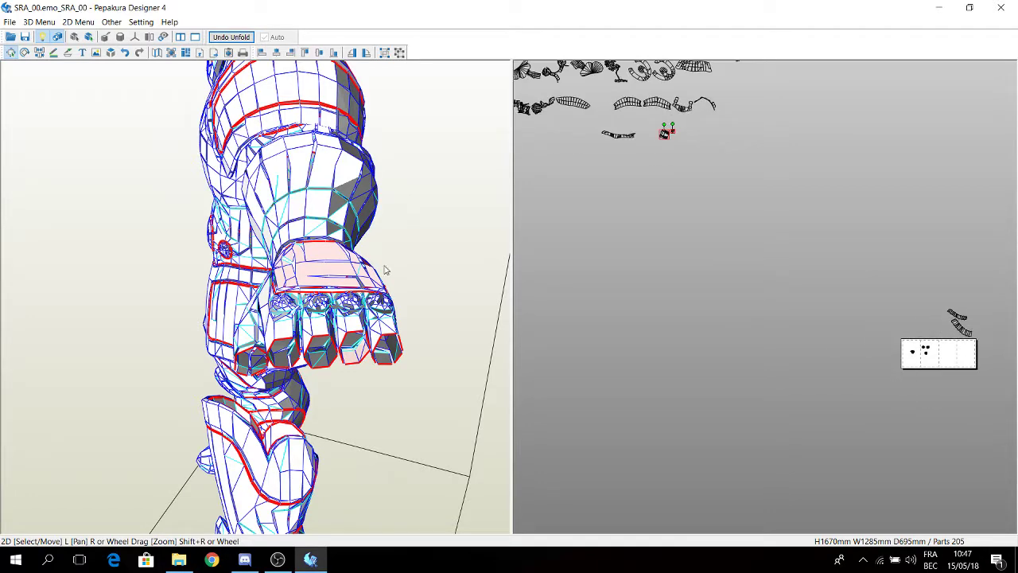
{"action": "scroll", "coordinate": [677, 288], "scroll_direction": "down", "scroll_amount": 4}
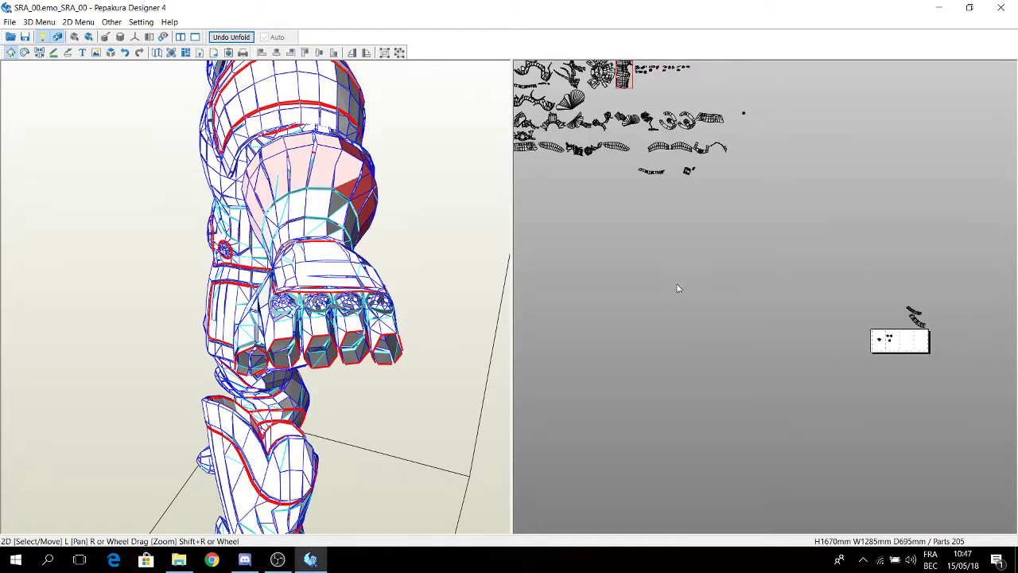
{"action": "left_click_drag", "start_coordinate": [684, 227], "coordinate": [954, 456]}
{"action": "left_click", "coordinate": [684, 227]}
Pick the elbow piece on the model and move its pattern part from the lowest row to just above the ribbed forearm part
{"action": "right_click_drag", "start_coordinate": [368, 238], "coordinate": [332, 238]}
{"action": "left_click", "coordinate": [157, 162]}
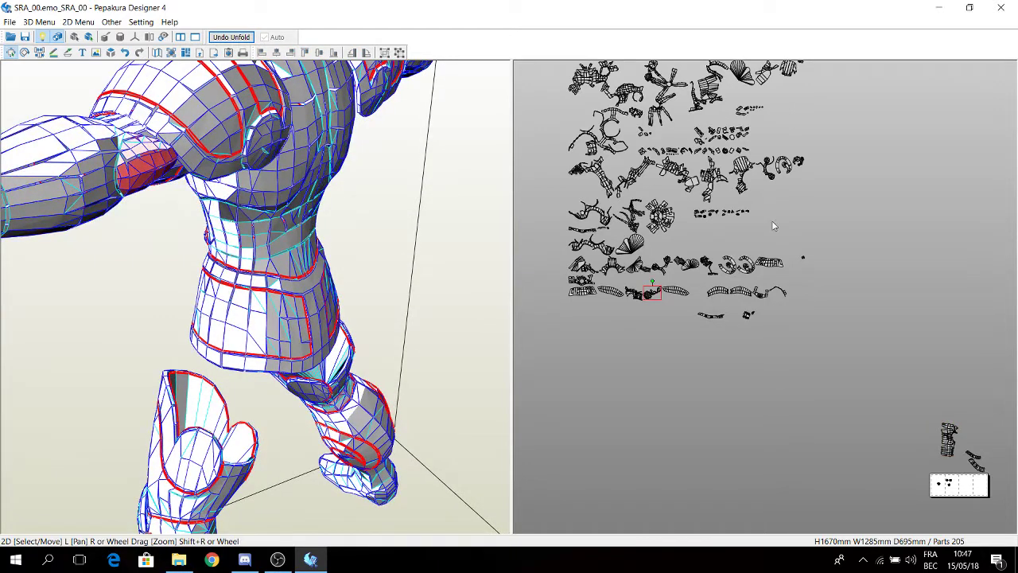
{"action": "middle_click_drag", "start_coordinate": [773, 226], "coordinate": [777, 322]}
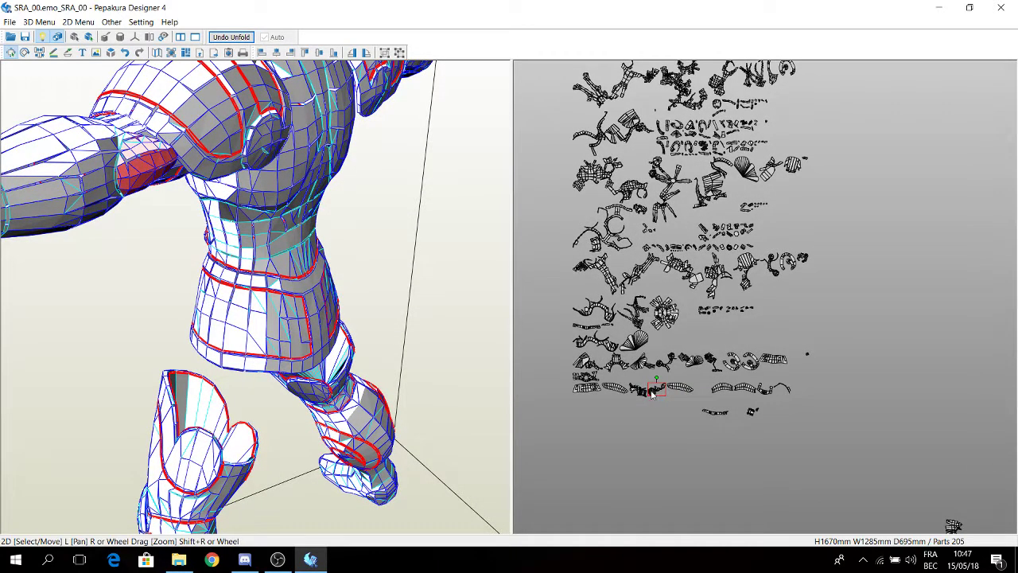
{"action": "left_click_drag", "start_coordinate": [652, 394], "coordinate": [946, 501]}
Find the curly arm part with two round ends and move it above the elbow part in the sorted group
{"action": "right_click_drag", "start_coordinate": [241, 146], "coordinate": [129, 94]}
{"action": "middle_click_drag", "start_coordinate": [130, 94], "coordinate": [276, 147]}
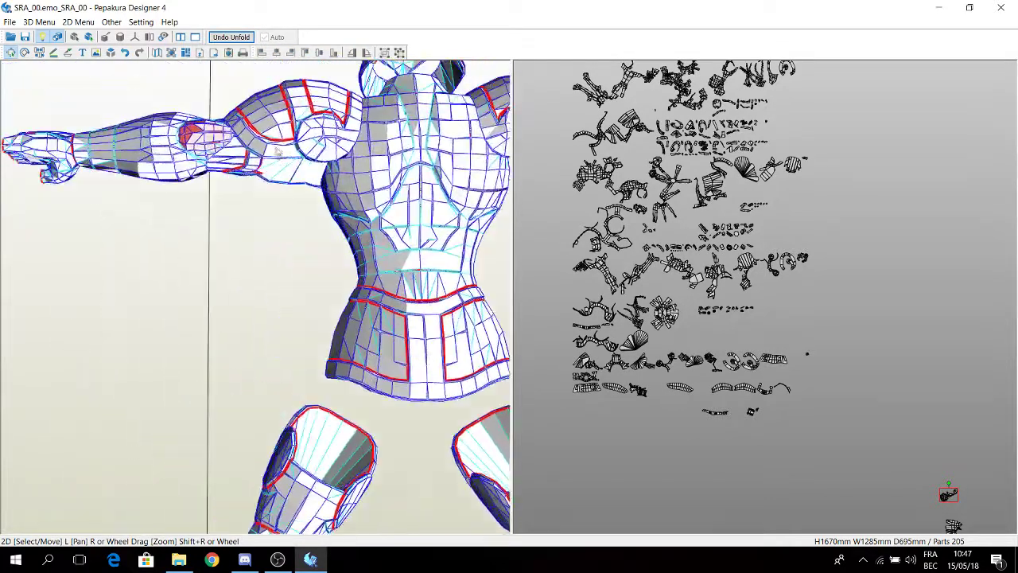
{"action": "scroll", "coordinate": [276, 151], "scroll_direction": "up", "scroll_amount": 5}
{"action": "left_click", "coordinate": [763, 253]}
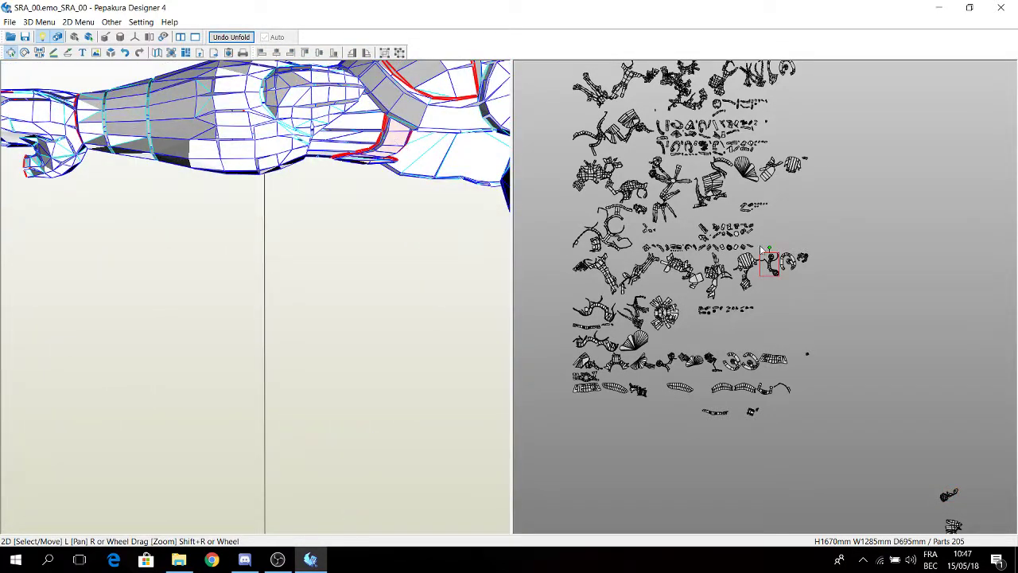
{"action": "left_click_drag", "start_coordinate": [778, 275], "coordinate": [944, 469]}
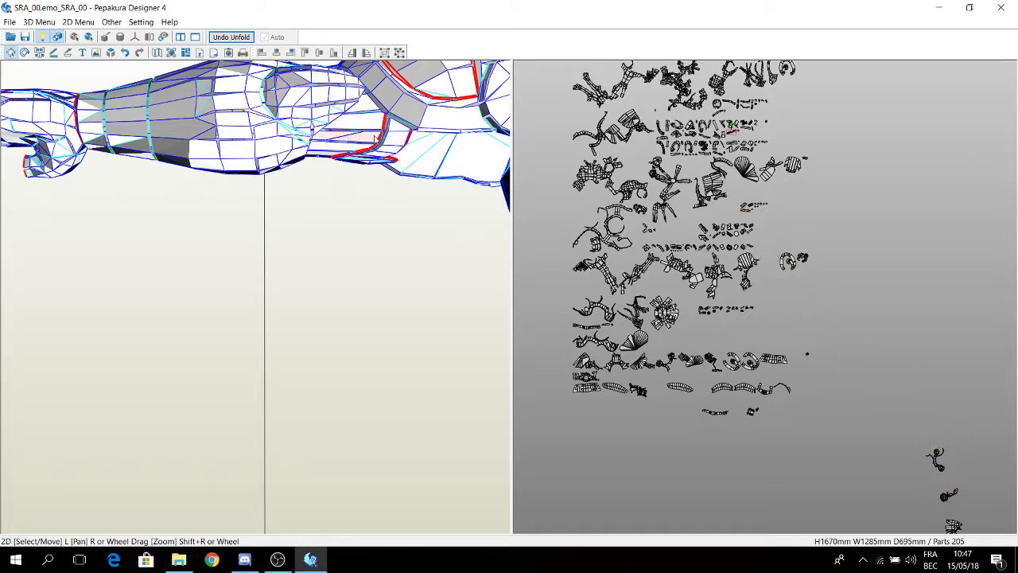
Find the small narrow arm strip among the tiny parts and move it beside the lower end of the ribbed forearm part
{"action": "scroll", "coordinate": [747, 143], "scroll_direction": "up", "scroll_amount": 2}
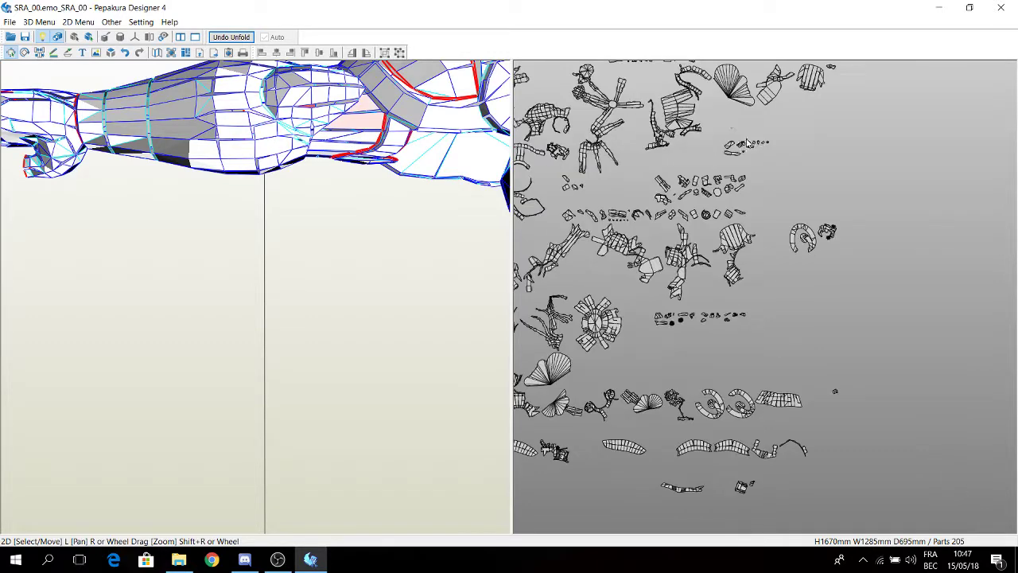
{"action": "scroll", "coordinate": [698, 135], "scroll_direction": "down", "scroll_amount": 1}
{"action": "scroll", "coordinate": [714, 129], "scroll_direction": "up", "scroll_amount": 1}
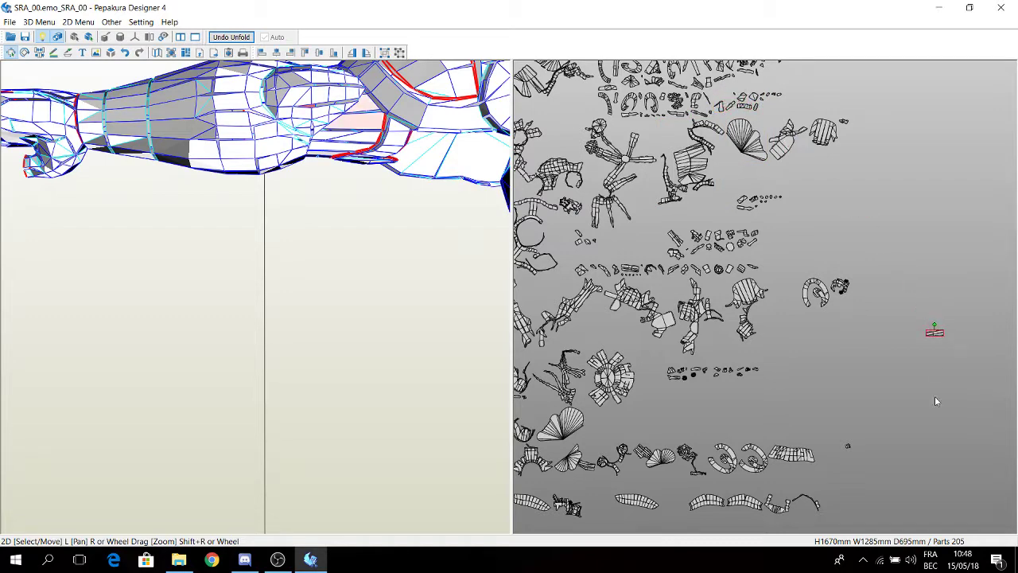
{"action": "left_click_drag", "start_coordinate": [934, 332], "coordinate": [927, 438]}
{"action": "right_click_drag", "start_coordinate": [942, 451], "coordinate": [807, 313]}
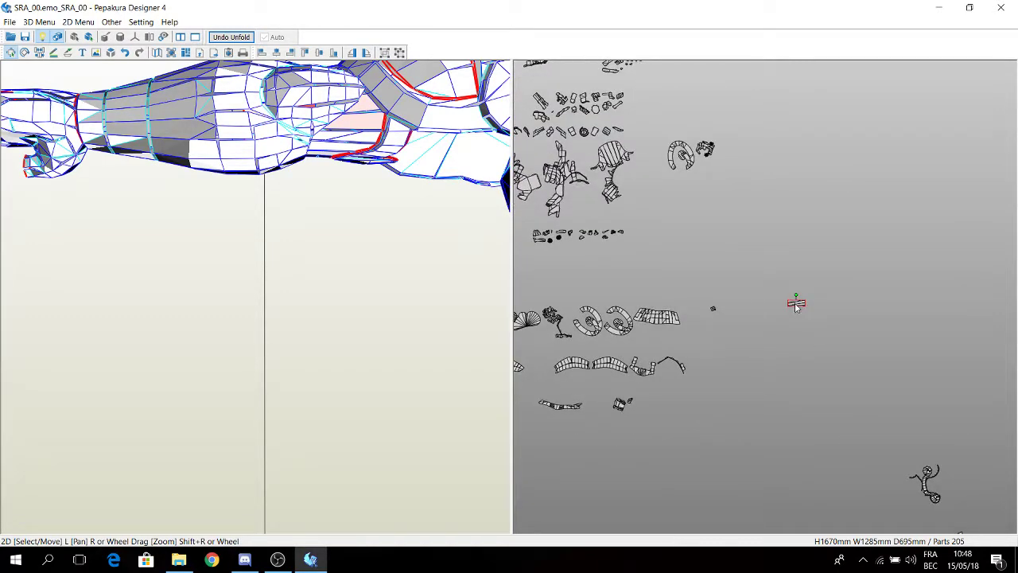
{"action": "left_click_drag", "start_coordinate": [798, 306], "coordinate": [853, 471]}
{"action": "right_click_drag", "start_coordinate": [850, 498], "coordinate": [731, 282]}
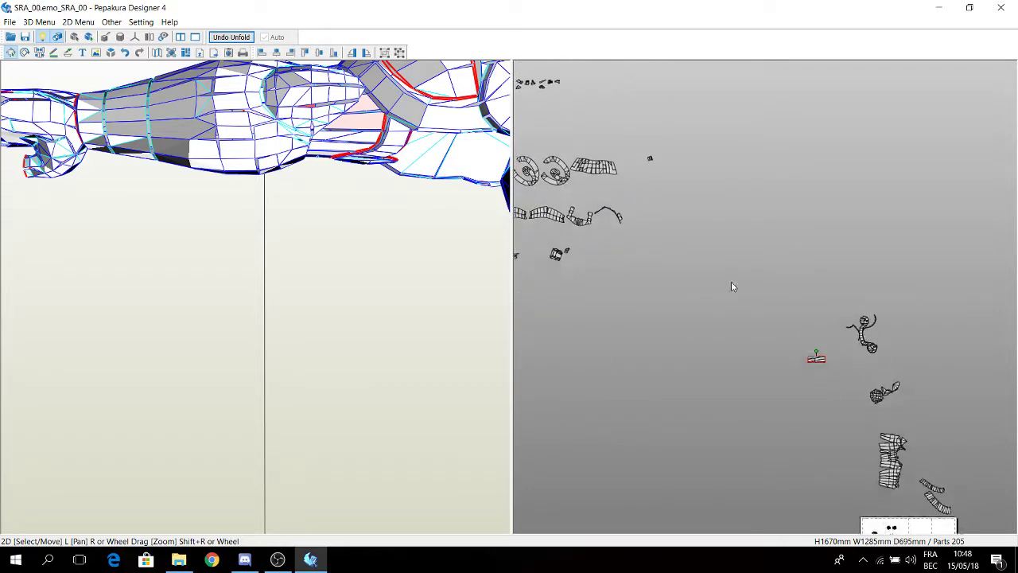
{"action": "right_click_drag", "start_coordinate": [795, 417], "coordinate": [727, 304]}
{"action": "scroll", "coordinate": [778, 265], "scroll_direction": "up", "scroll_amount": 2}
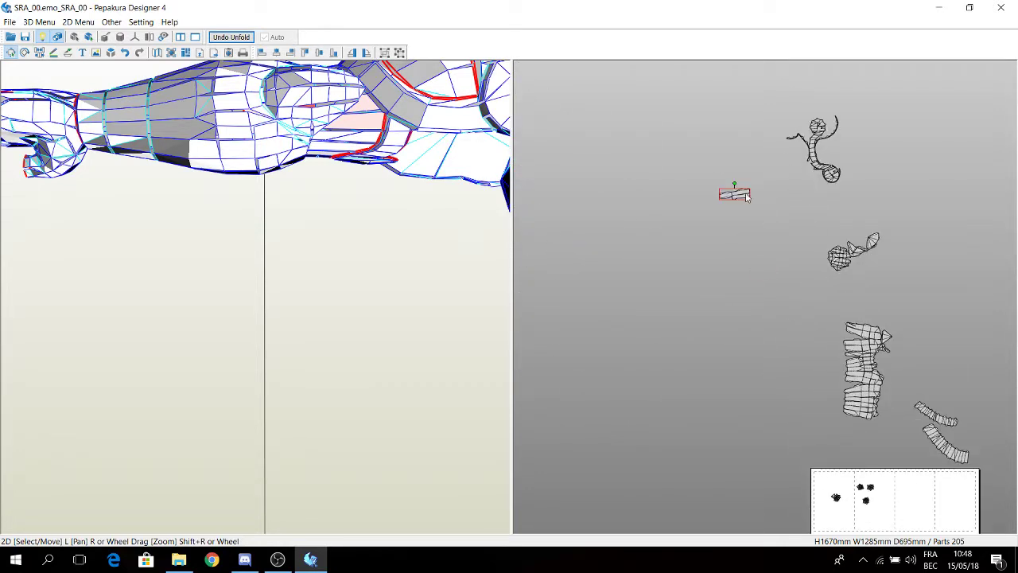
{"action": "left_click_drag", "start_coordinate": [745, 196], "coordinate": [810, 394]}
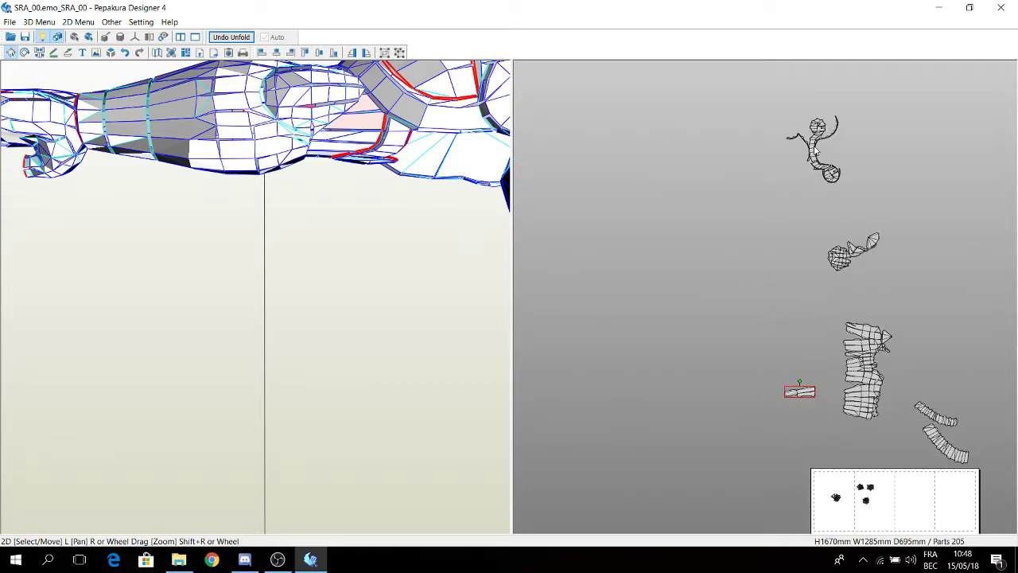
Move the curly part with two round ends down beside the small narrow strip, opposite the ribbed part
{"action": "left_click_drag", "start_coordinate": [815, 151], "coordinate": [731, 370]}
{"action": "scroll", "coordinate": [781, 283], "scroll_direction": "up", "scroll_amount": 2}
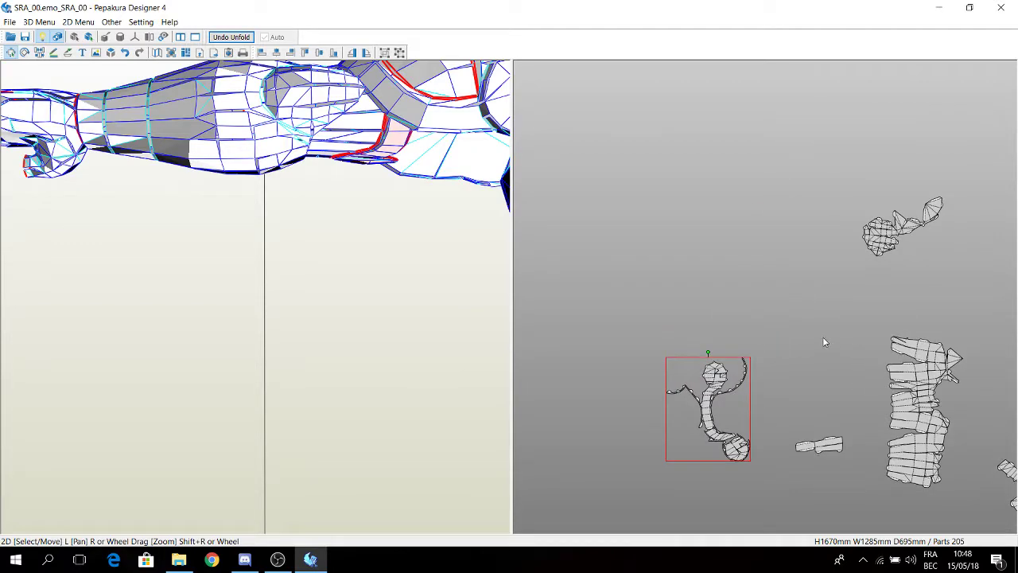
{"action": "middle_click_drag", "start_coordinate": [822, 338], "coordinate": [752, 219]}
{"action": "middle_click_drag", "start_coordinate": [906, 343], "coordinate": [856, 259]}
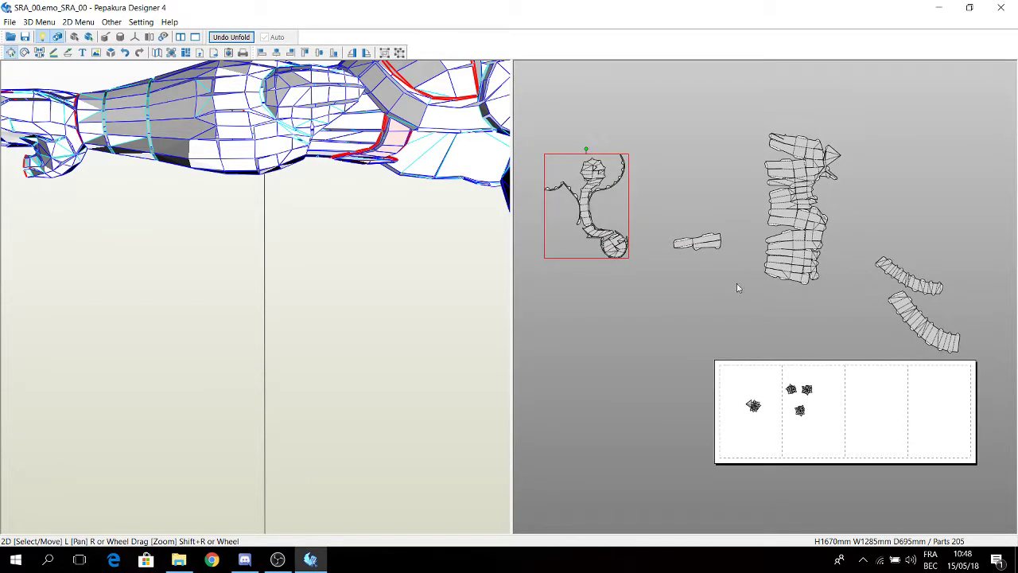
Keep the Select and Move mode and place the small narrow strip beneath the ribbed part, closer to the first page
{"action": "scroll", "coordinate": [724, 279], "scroll_direction": "up", "scroll_amount": 2}
{"action": "right_click", "coordinate": [765, 287]}
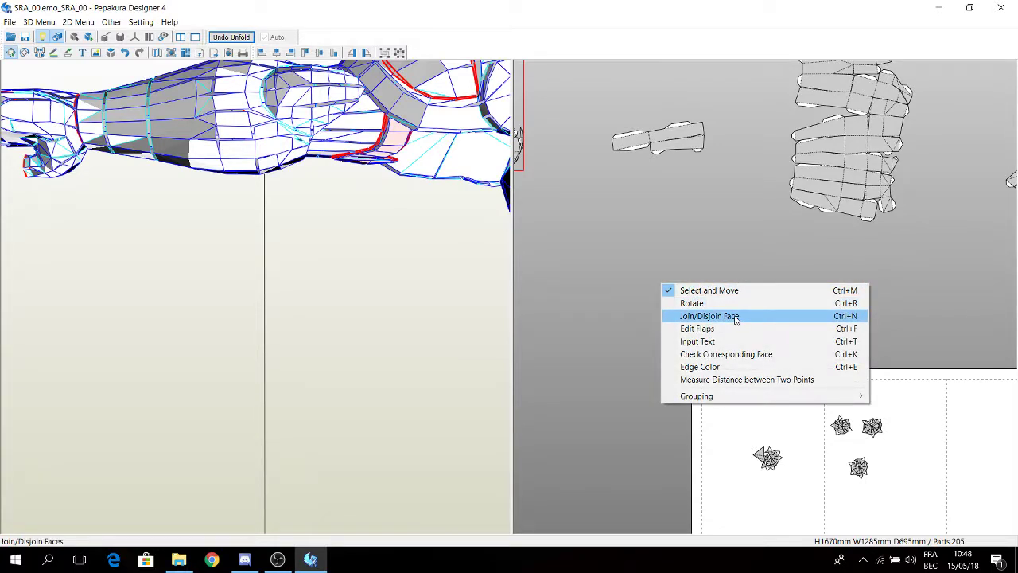
{"action": "right_click", "coordinate": [666, 237]}
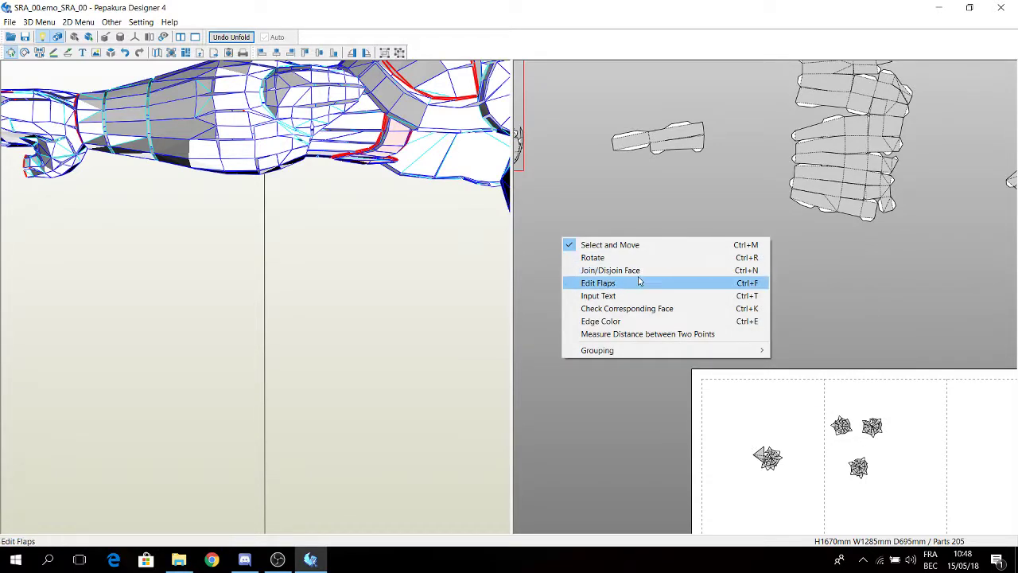
{"action": "left_click", "coordinate": [613, 246]}
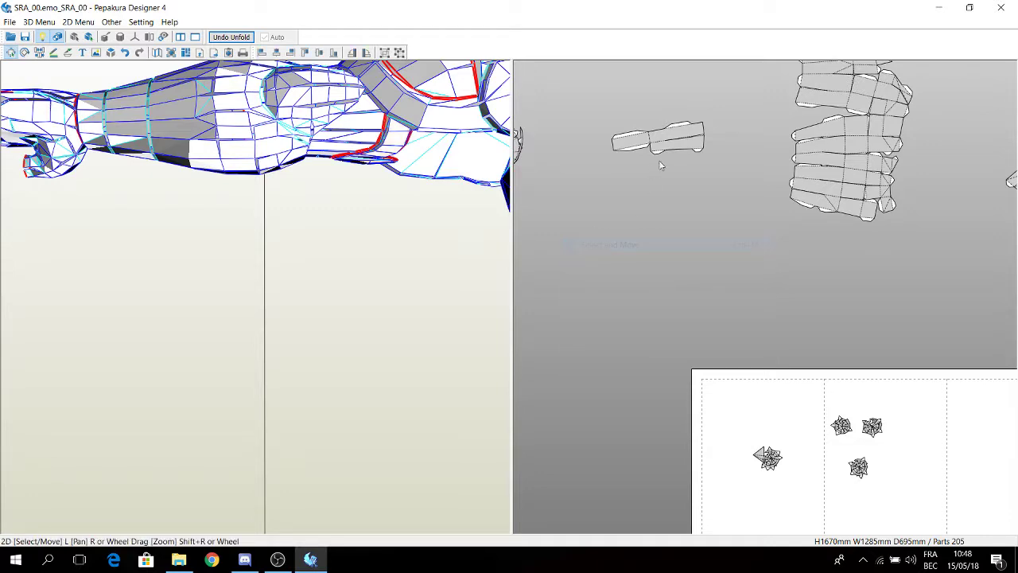
{"action": "left_click_drag", "start_coordinate": [675, 139], "coordinate": [769, 253]}
Bring the curly part closer to the narrow strip, rotate it slightly clockwise, and shift it clear of the page edge
{"action": "middle_click_drag", "start_coordinate": [567, 158], "coordinate": [647, 182]}
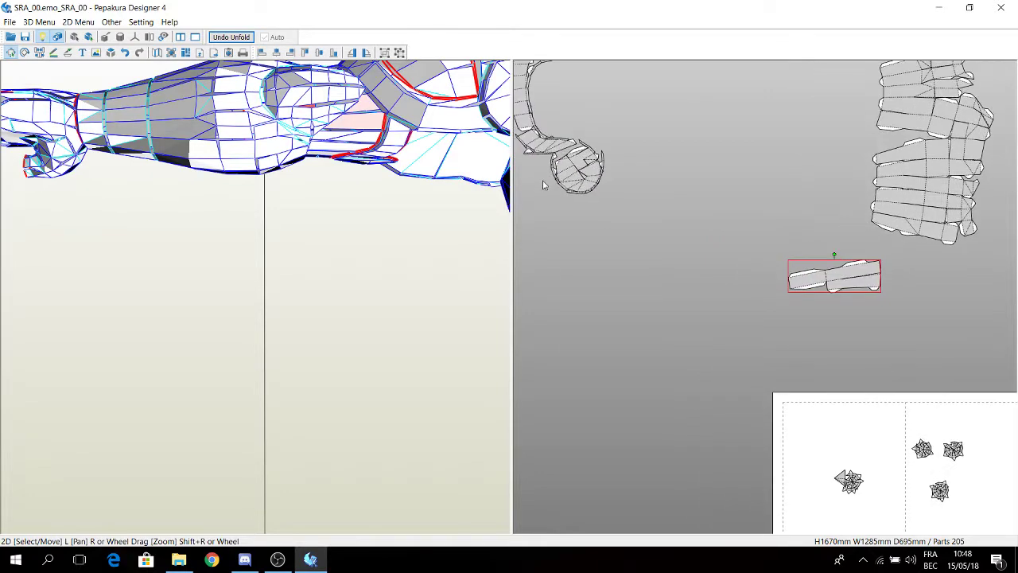
{"action": "left_click_drag", "start_coordinate": [576, 171], "coordinate": [752, 361]}
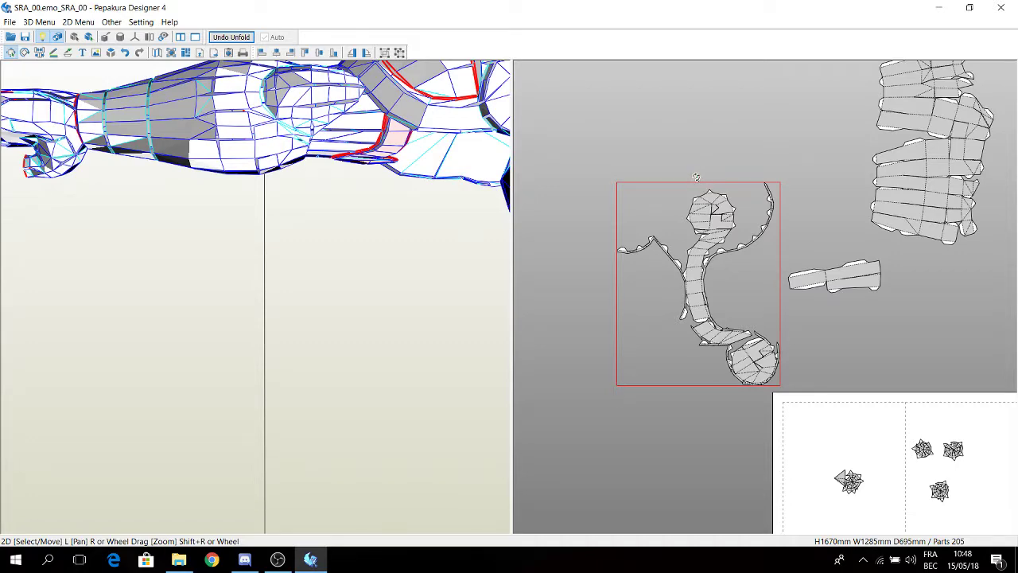
{"action": "left_click_drag", "start_coordinate": [696, 176], "coordinate": [715, 227]}
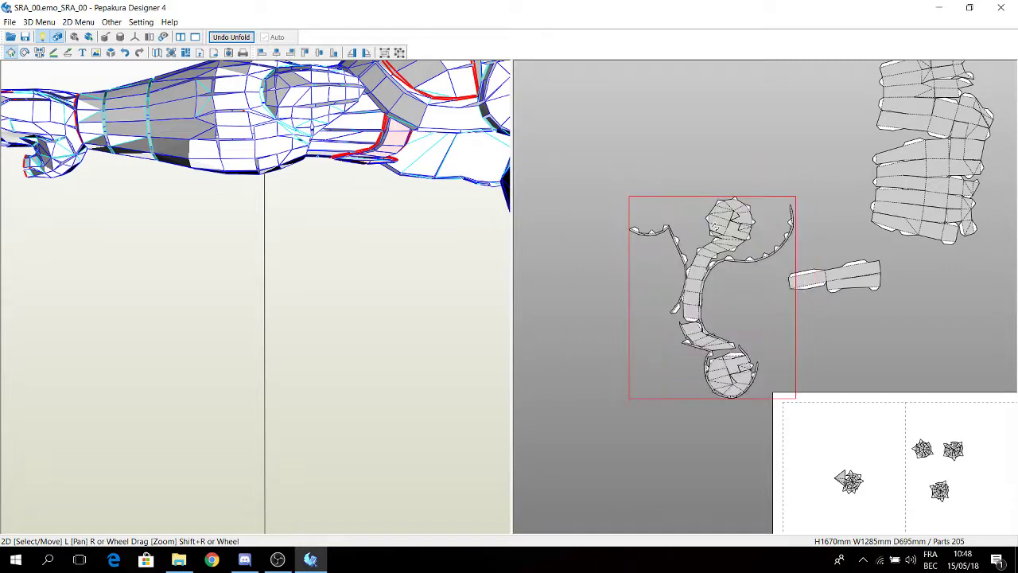
{"action": "left_click_drag", "start_coordinate": [704, 265], "coordinate": [641, 246]}
Try to rotate the ribbed forearm part clockwise until its strips point upward
{"action": "right_click", "coordinate": [758, 171]}
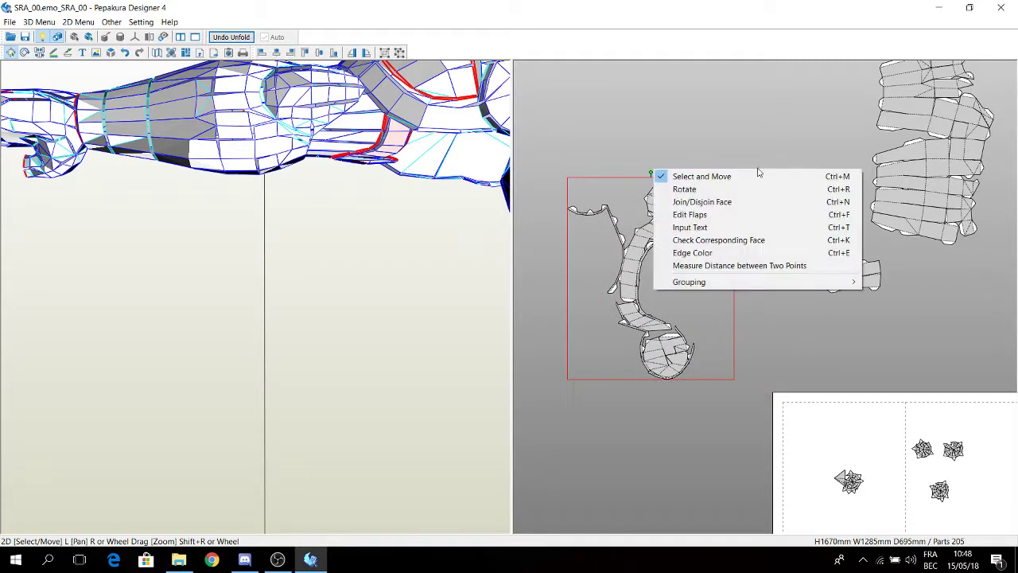
{"action": "left_click", "coordinate": [732, 189]}
{"action": "scroll", "coordinate": [673, 241], "scroll_direction": "up", "scroll_amount": 5}
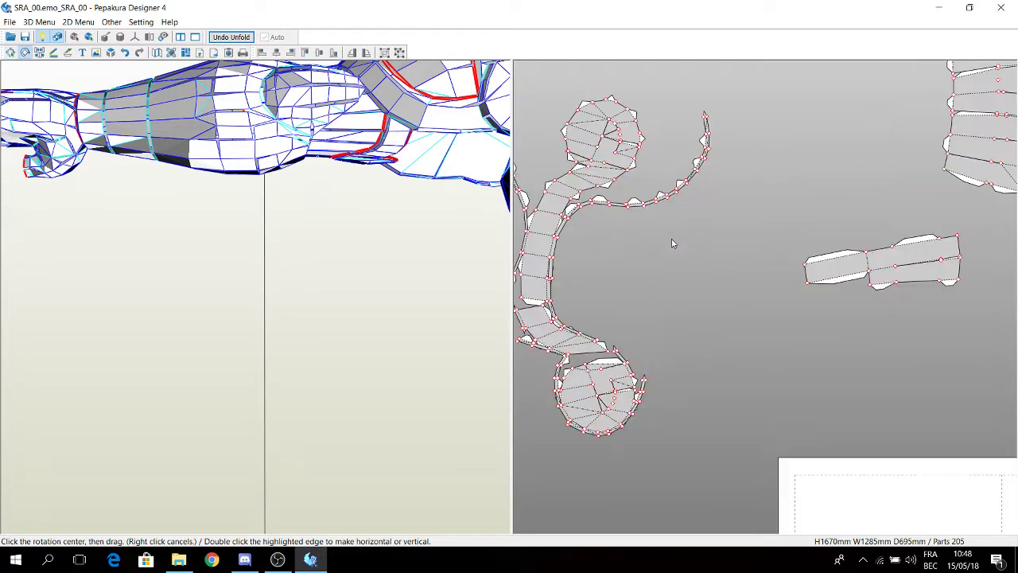
{"action": "middle_click_drag", "start_coordinate": [799, 230], "coordinate": [835, 213]}
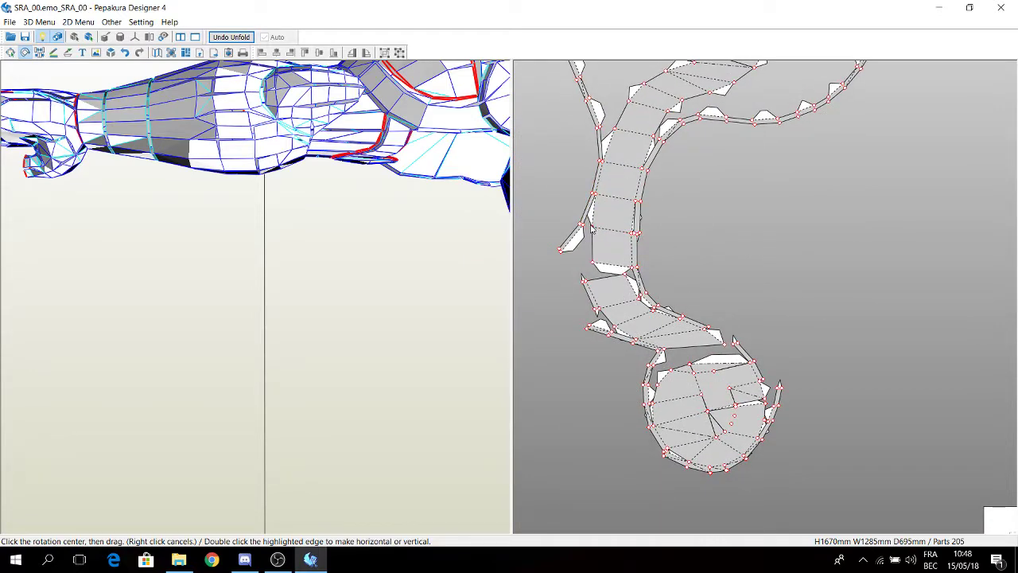
{"action": "middle_click_drag", "start_coordinate": [814, 317], "coordinate": [648, 250]}
{"action": "scroll", "coordinate": [939, 291], "scroll_direction": "down", "scroll_amount": 2}
{"action": "middle_click_drag", "start_coordinate": [920, 228], "coordinate": [702, 277]}
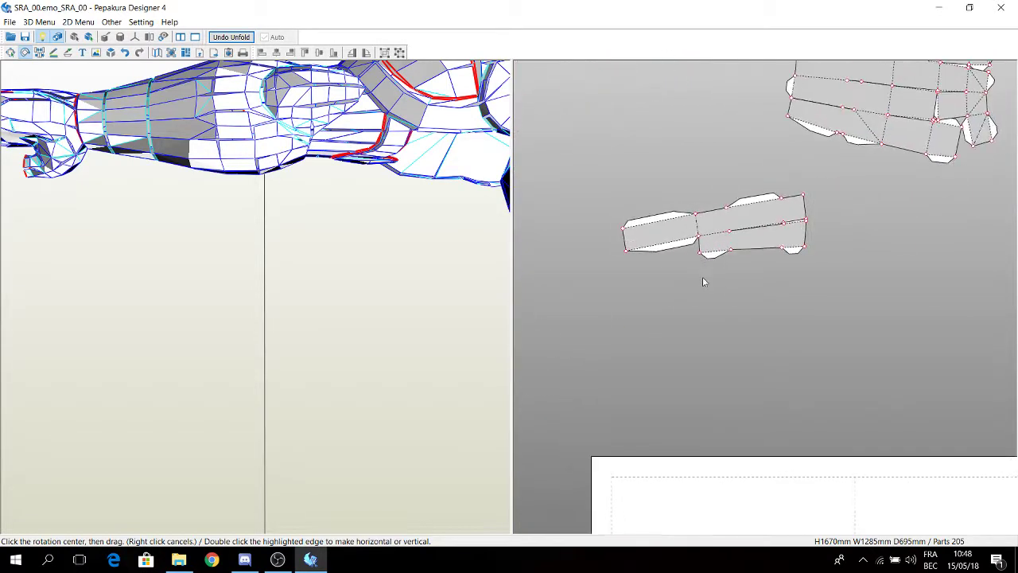
{"action": "scroll", "coordinate": [766, 218], "scroll_direction": "up", "scroll_amount": 1}
{"action": "middle_click_drag", "start_coordinate": [766, 222], "coordinate": [714, 327]}
{"action": "scroll", "coordinate": [732, 199], "scroll_direction": "up", "scroll_amount": 2}
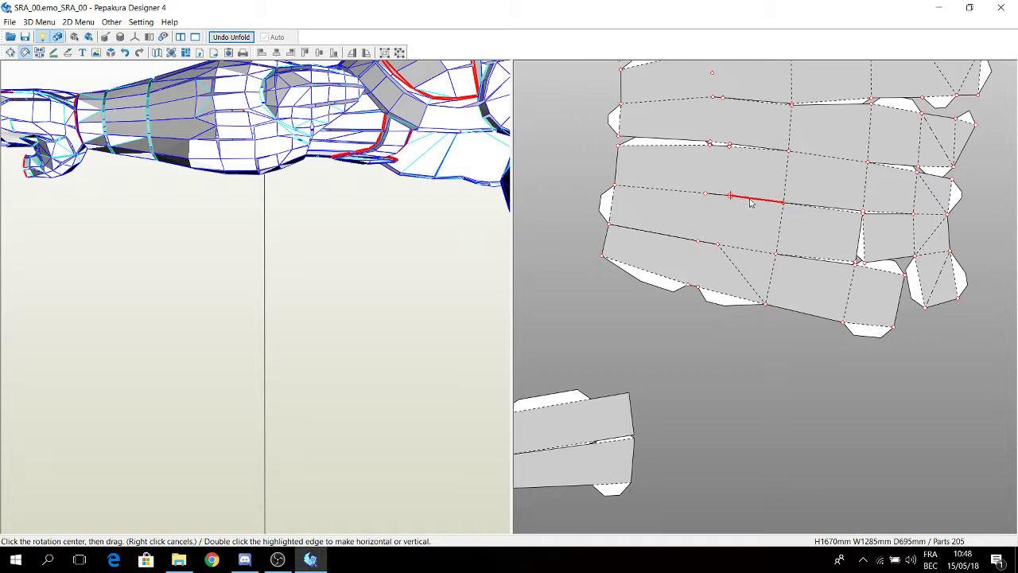
{"action": "mouse_move", "coordinate": [741, 230]}
{"action": "left_mouse_down"}
{"action": "mouse_move", "coordinate": [700, 217]}
{"action": "mouse_move", "coordinate": [695, 188]}
{"action": "mouse_move", "coordinate": [713, 167]}
{"action": "mouse_move", "coordinate": [739, 165]}
{"action": "mouse_move", "coordinate": [779, 182]}
{"action": "mouse_move", "coordinate": [784, 199]}
{"action": "mouse_move", "coordinate": [771, 220]}
{"action": "mouse_move", "coordinate": [751, 170]}
{"action": "mouse_move", "coordinate": [694, 153]}
{"action": "mouse_move", "coordinate": [739, 231]}
{"action": "mouse_move", "coordinate": [730, 221]}
{"action": "left_mouse_up"}
{"action": "scroll", "coordinate": [820, 246], "scroll_direction": "down", "scroll_amount": 5}
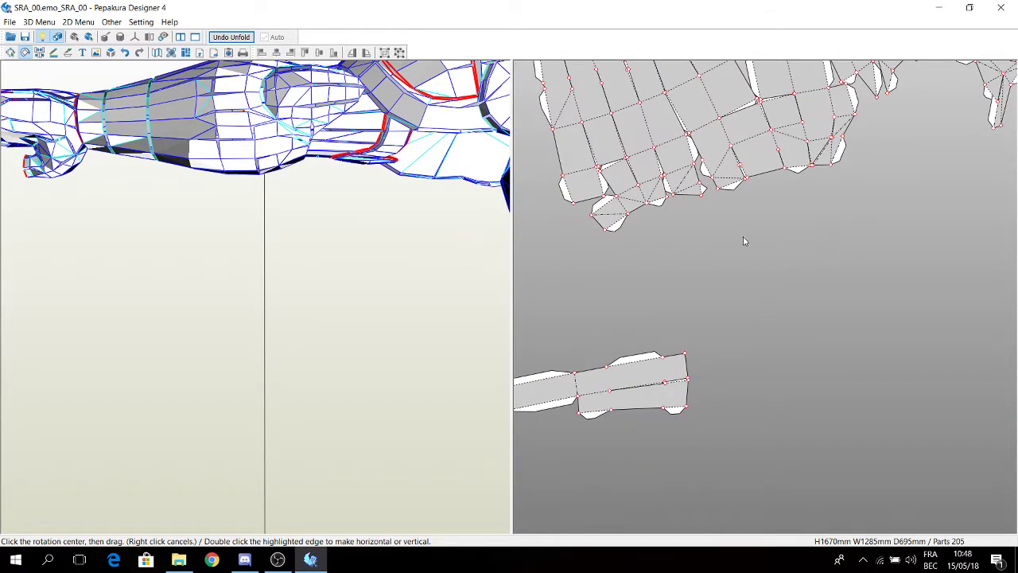
Switch back to Select and Move and try to shift the rotated ribbed part slightly toward the curly part
{"action": "right_click", "coordinate": [759, 336]}
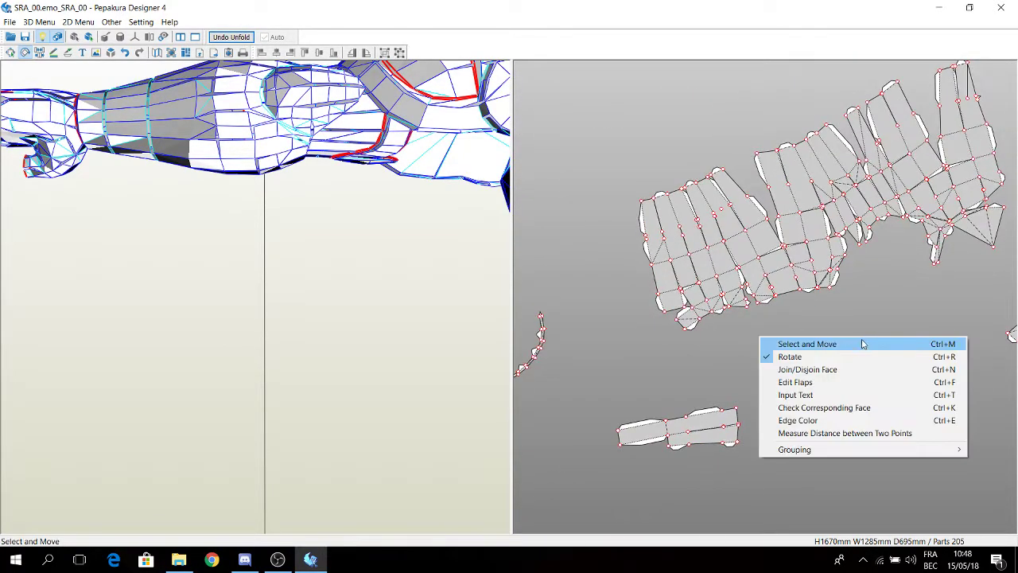
{"action": "left_click", "coordinate": [853, 347]}
{"action": "left_click", "coordinate": [821, 199]}
{"action": "middle_click_drag", "start_coordinate": [820, 201], "coordinate": [816, 264]}
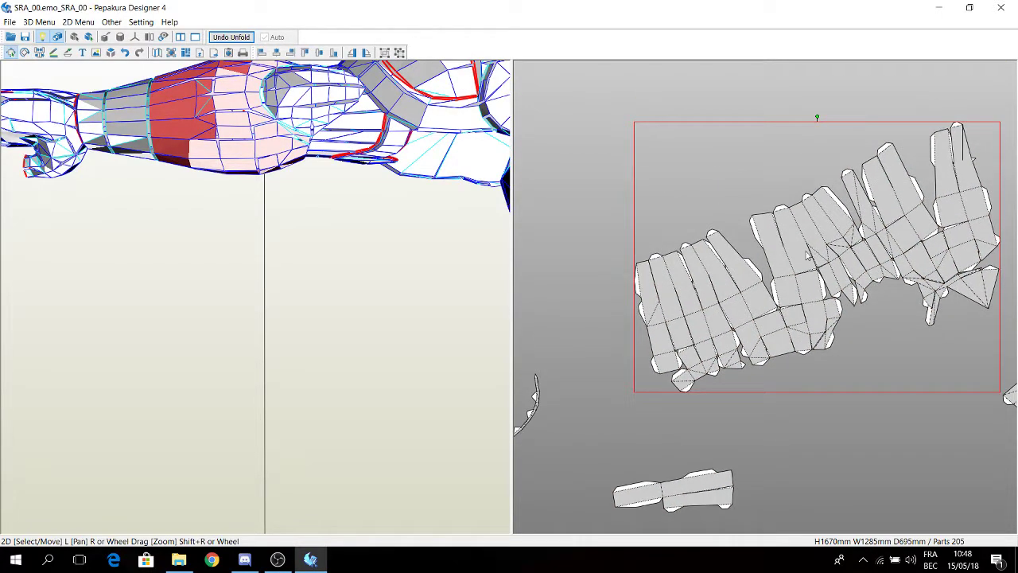
{"action": "left_click_drag", "start_coordinate": [813, 260], "coordinate": [757, 267]}
{"action": "middle_click_drag", "start_coordinate": [846, 397], "coordinate": [862, 188]}
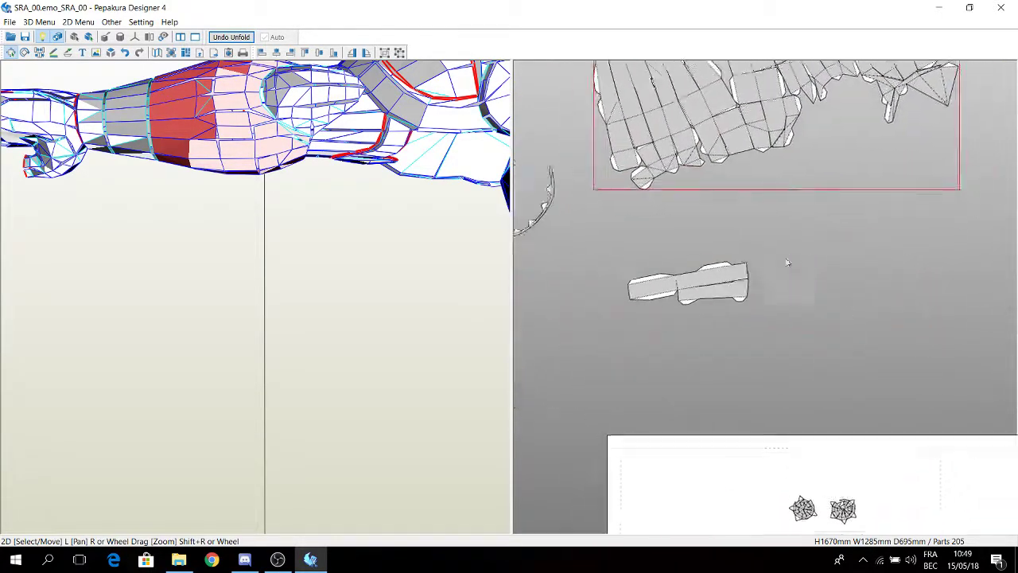
{"action": "middle_click_drag", "start_coordinate": [788, 263], "coordinate": [724, 283]}
{"action": "middle_click_drag", "start_coordinate": [814, 273], "coordinate": [905, 260]}
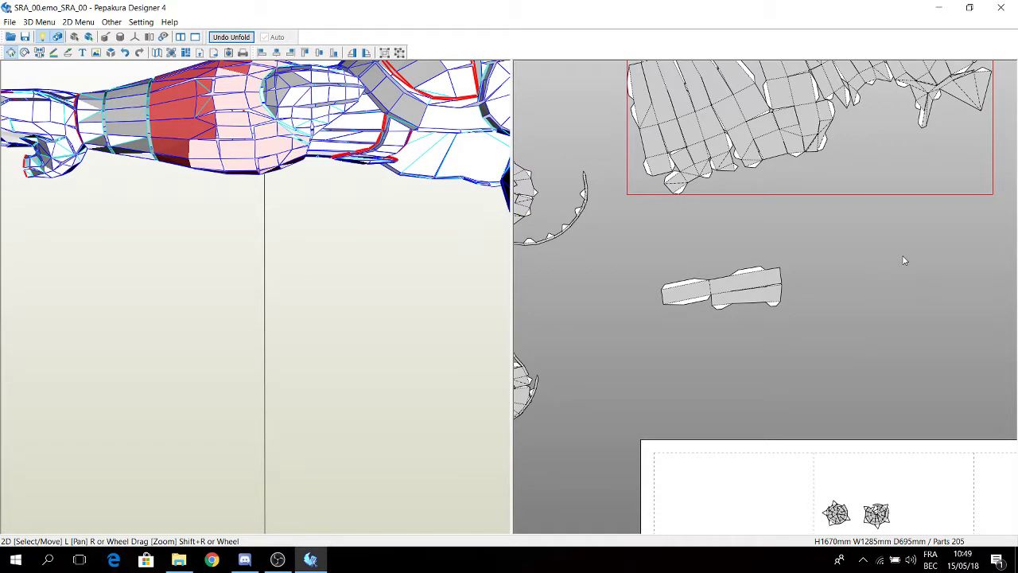
Undo the last move and rotation of the ribbed forearm part
{"action": "key", "text": "ctrl+z"}
{"action": "key", "text": "ctrl+z"}
{"action": "middle_click_drag", "start_coordinate": [829, 254], "coordinate": [716, 269]}
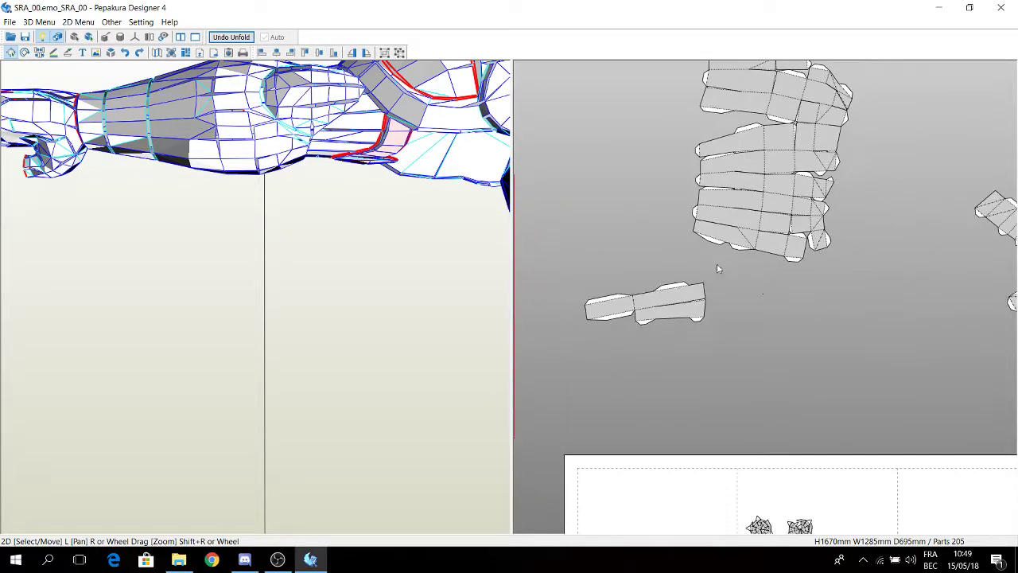
Disjoin the long thin strip from the curly part's curved band and join the lower band's short edge piece to its end
{"action": "right_click", "coordinate": [776, 303]}
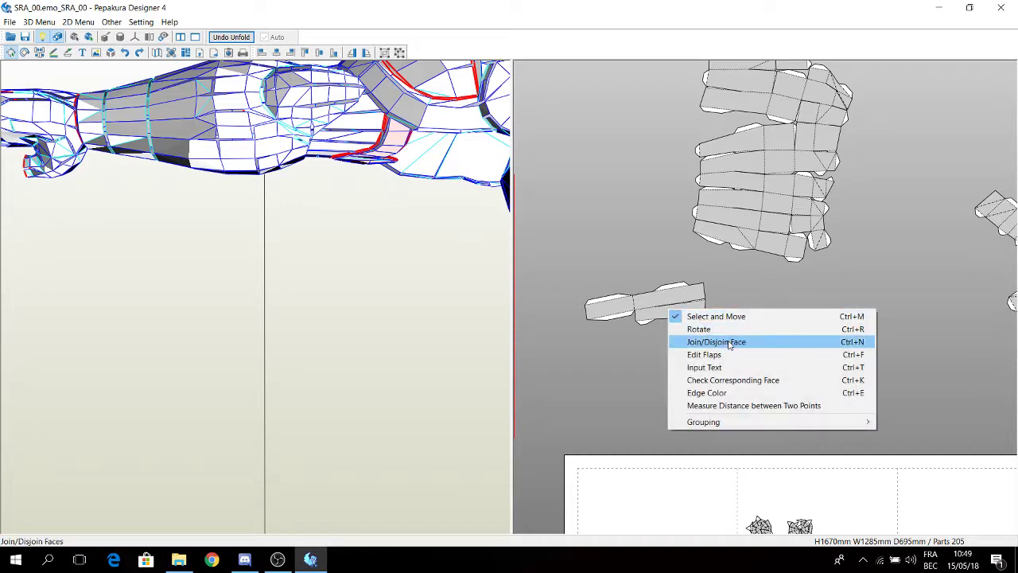
{"action": "left_click", "coordinate": [729, 344]}
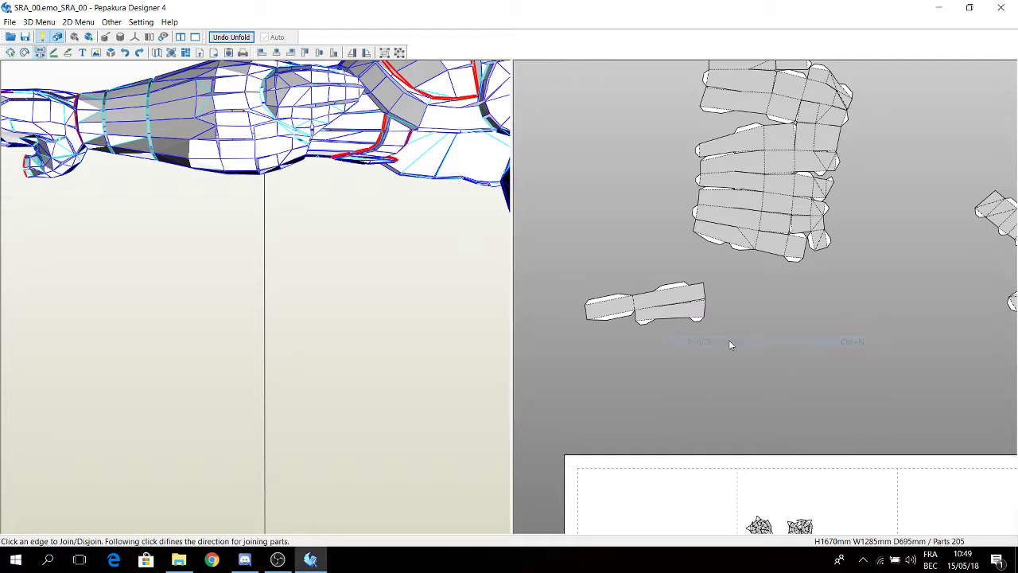
{"action": "middle_click_drag", "start_coordinate": [629, 339], "coordinate": [964, 303]}
{"action": "middle_click_drag", "start_coordinate": [812, 297], "coordinate": [804, 294]}
{"action": "scroll", "coordinate": [814, 303], "scroll_direction": "up", "scroll_amount": 3}
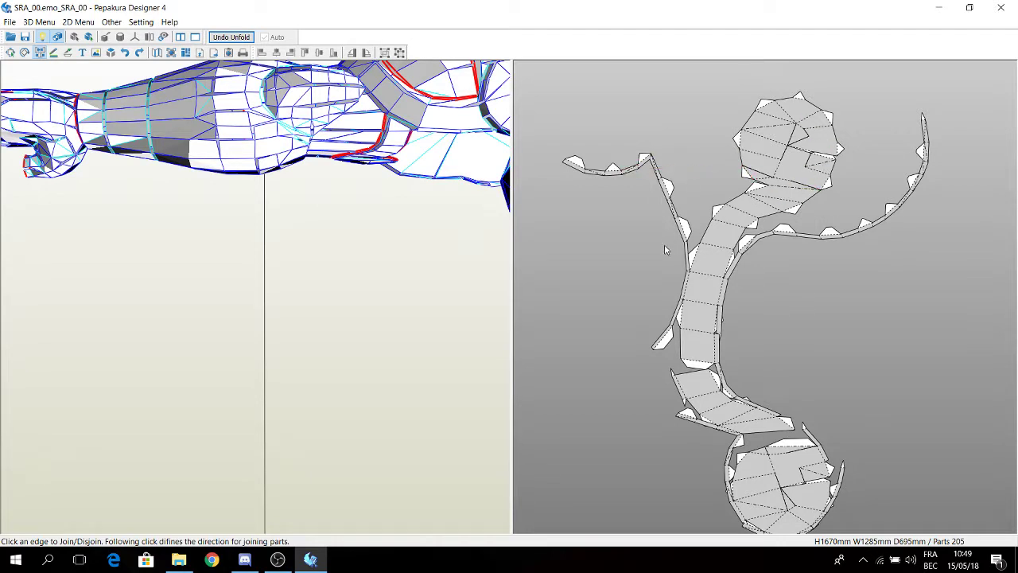
{"action": "scroll", "coordinate": [649, 257], "scroll_direction": "up", "scroll_amount": 1}
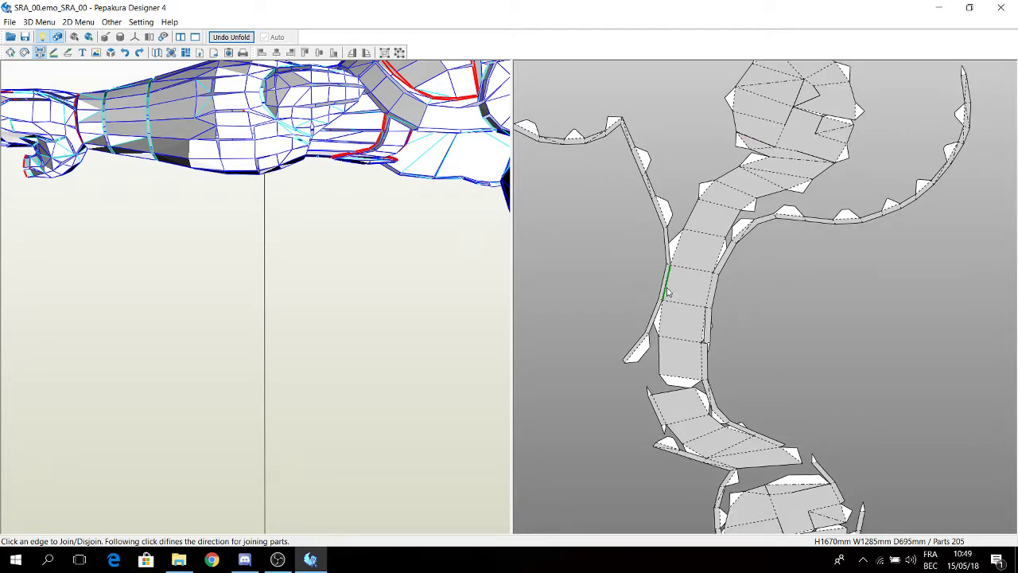
{"action": "scroll", "coordinate": [668, 293], "scroll_direction": "up", "scroll_amount": 1}
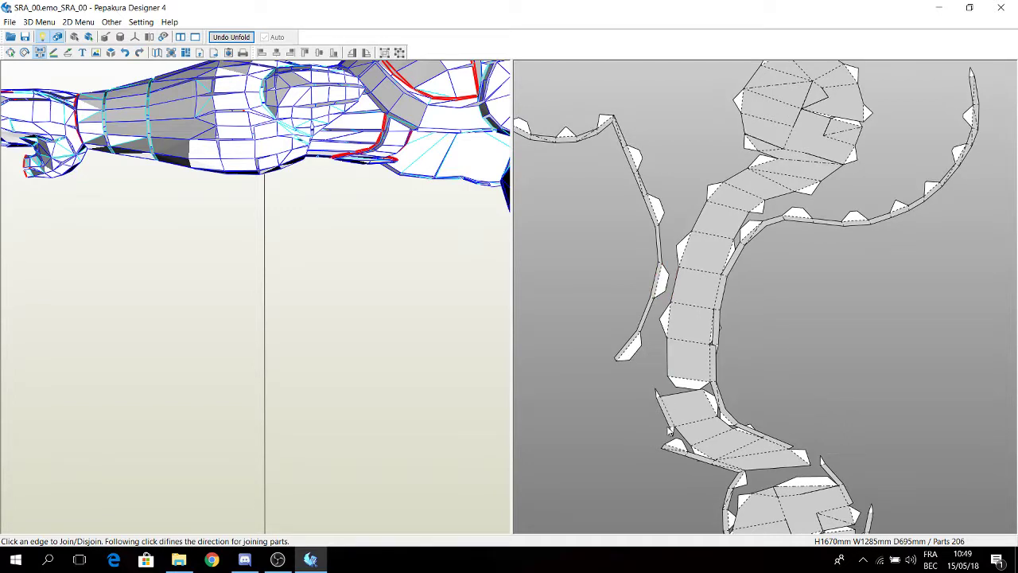
{"action": "left_click", "coordinate": [671, 417]}
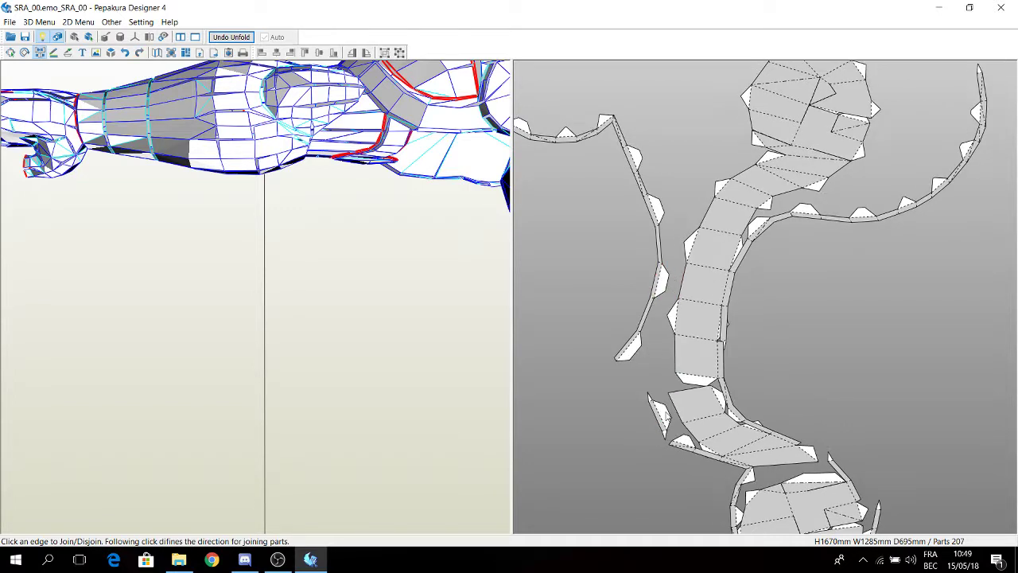
{"action": "left_click", "coordinate": [628, 380]}
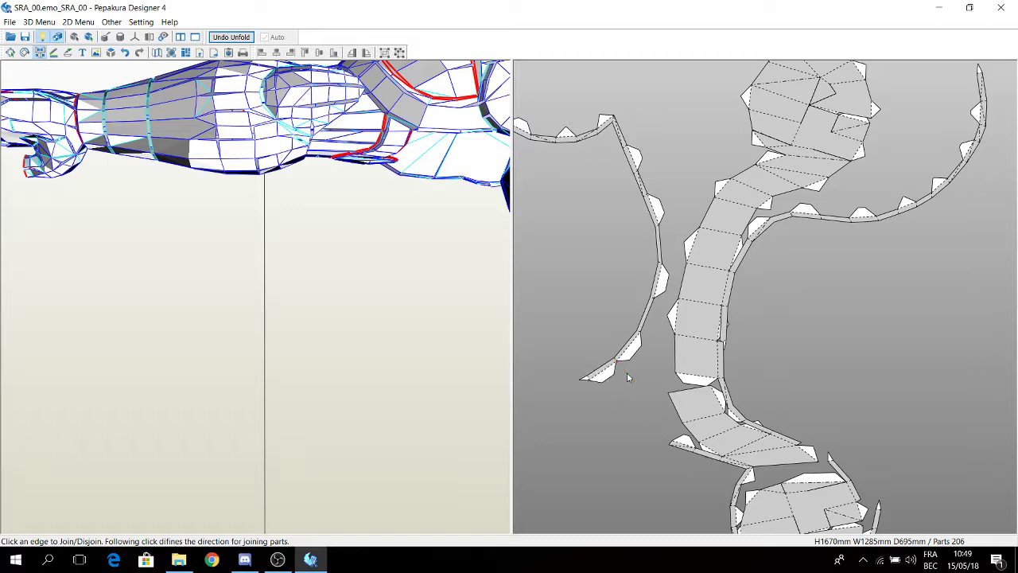
Disjoin the remaining thin edge strip from the curly part's lower band and from the adjacent side of the lower round end
{"action": "left_click", "coordinate": [739, 463]}
{"action": "middle_click_drag", "start_coordinate": [740, 466], "coordinate": [735, 406]}
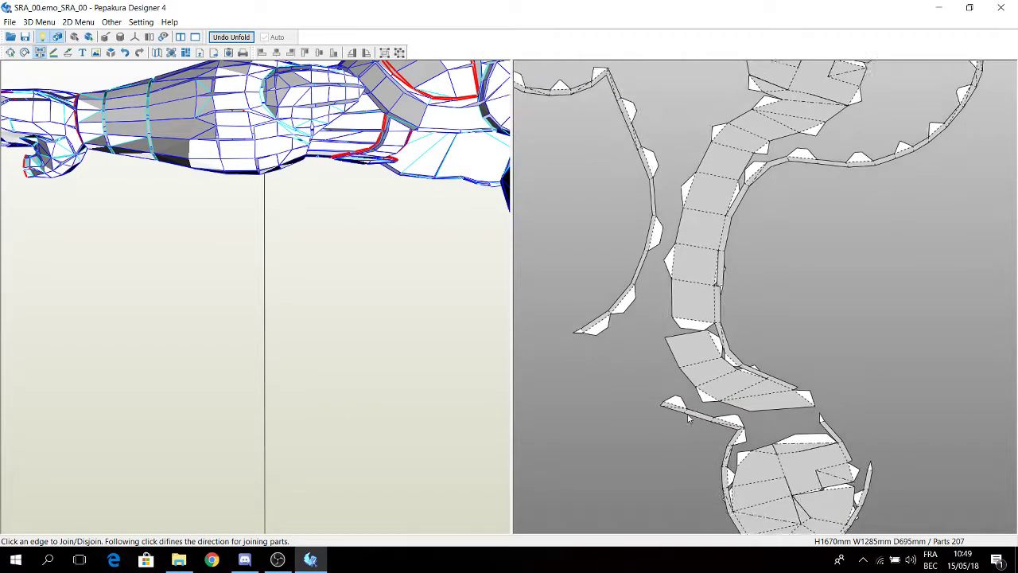
{"action": "right_click", "coordinate": [680, 521]}
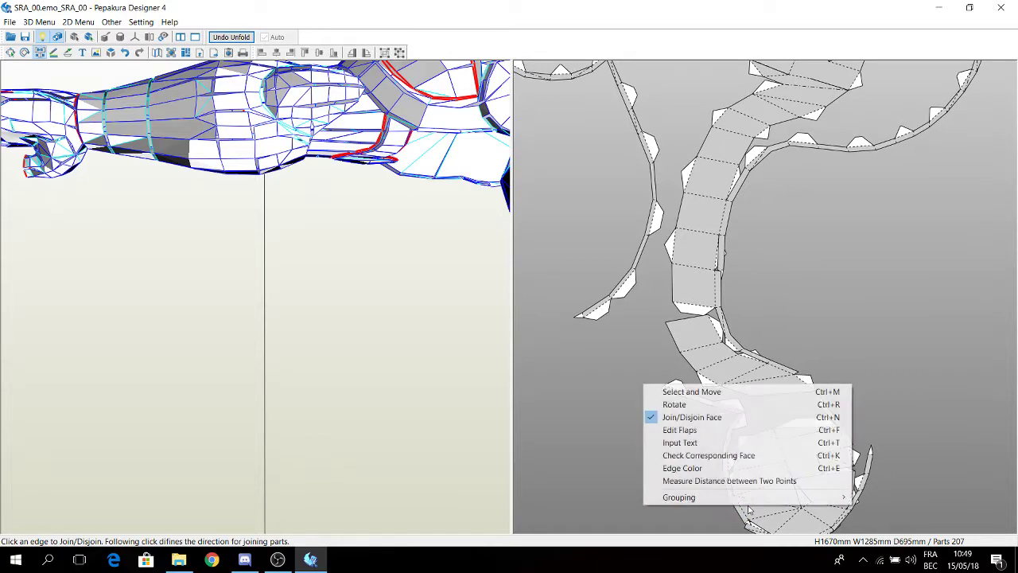
{"action": "left_click", "coordinate": [681, 521]}
{"action": "left_click", "coordinate": [738, 507]}
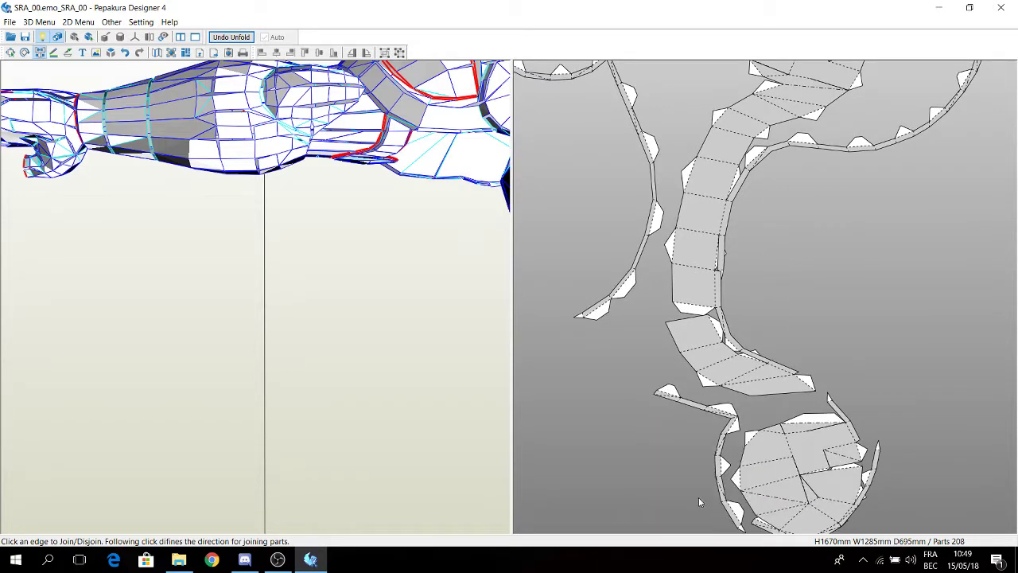
{"action": "middle_click_drag", "start_coordinate": [738, 507], "coordinate": [734, 446]}
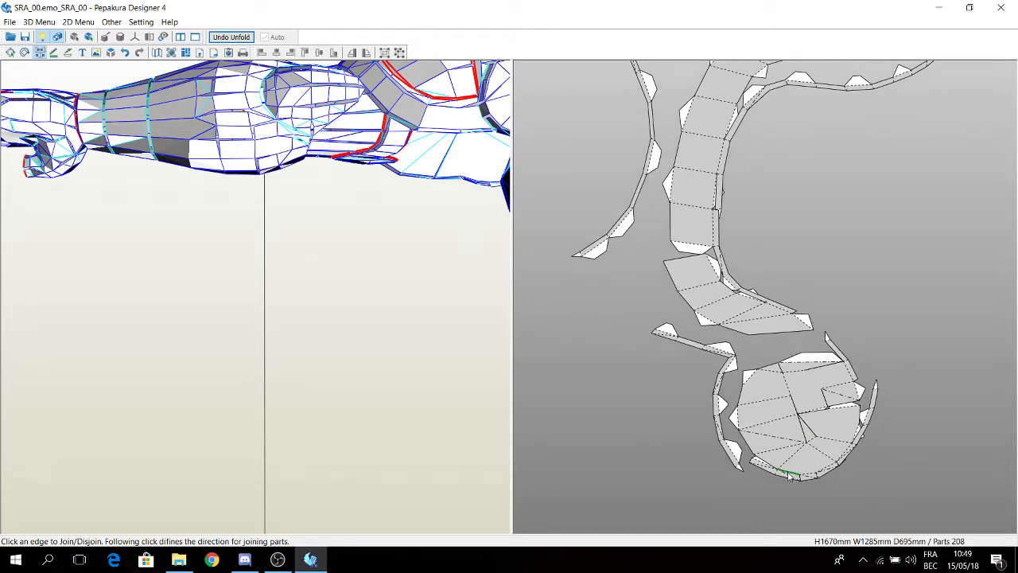
Detach the narrow rim strips from the lower round piece and join two of the loose ones to the long thin strip
{"action": "left_click", "coordinate": [797, 474]}
{"action": "left_click", "coordinate": [810, 467]}
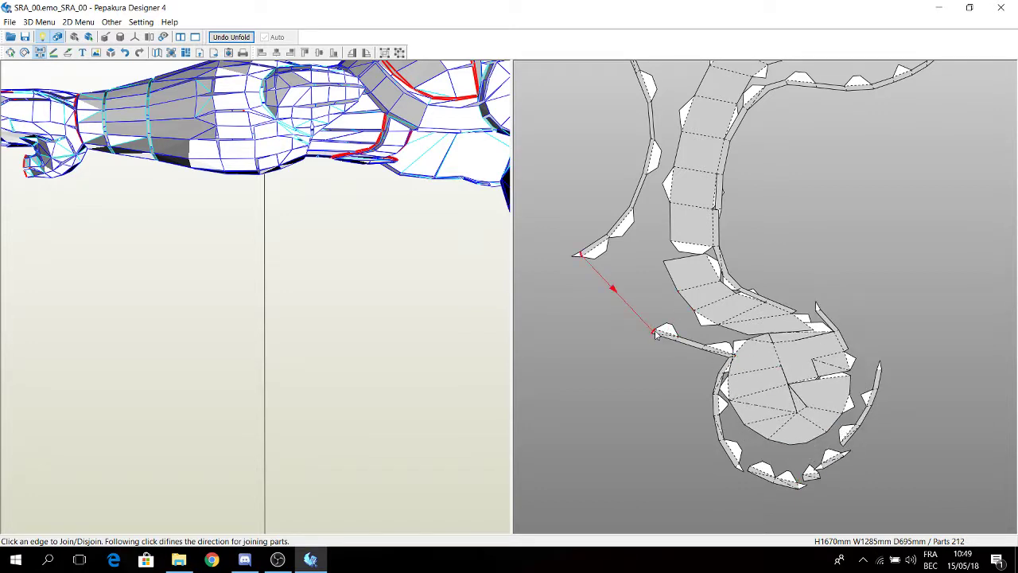
{"action": "left_click", "coordinate": [610, 285]}
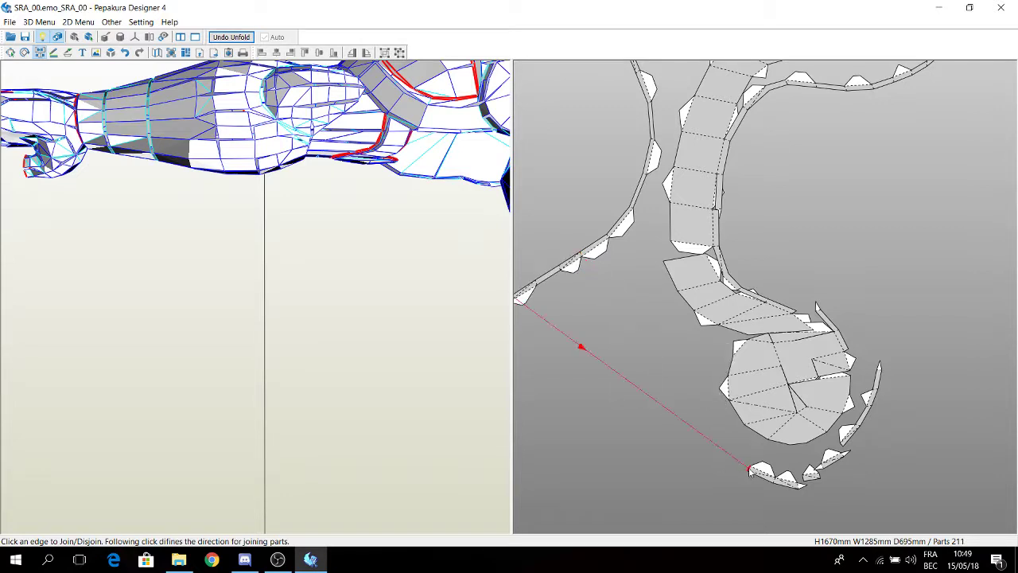
{"action": "left_click", "coordinate": [581, 349]}
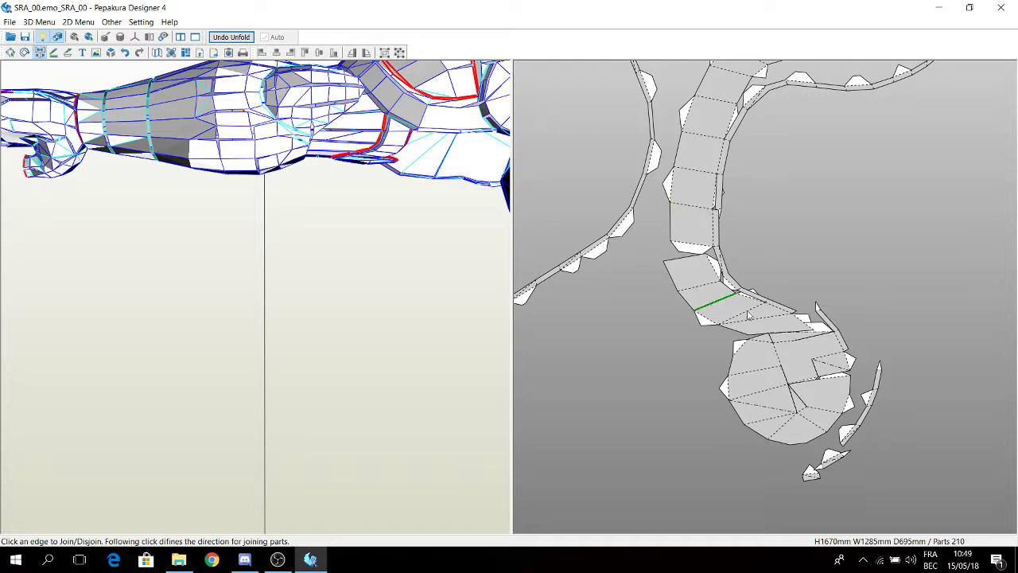
{"action": "left_click", "coordinate": [841, 348]}
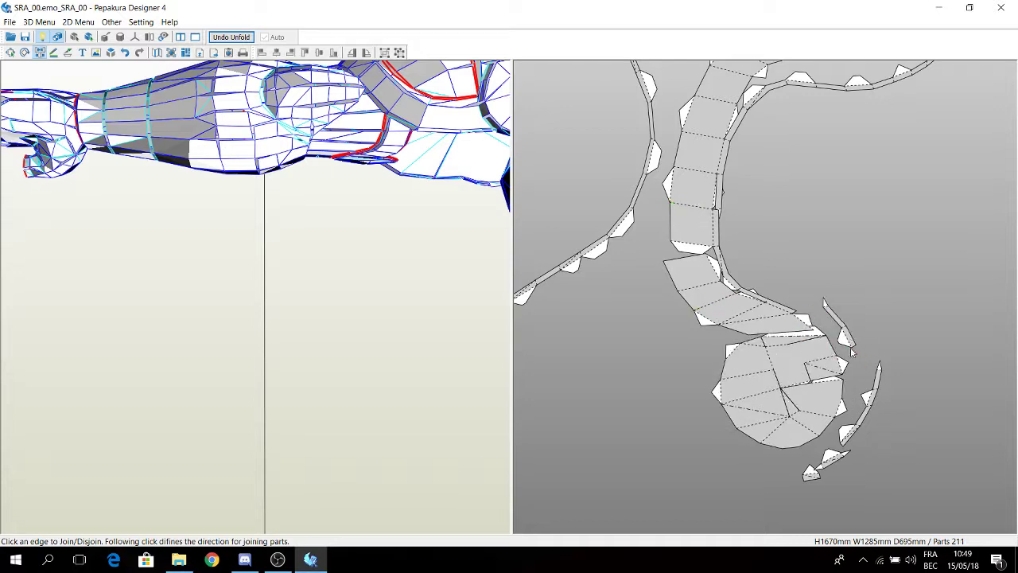
Join the remaining loose rim segments around the round piece end to end into one curved strip
{"action": "scroll", "coordinate": [852, 354], "scroll_direction": "up", "scroll_amount": 5}
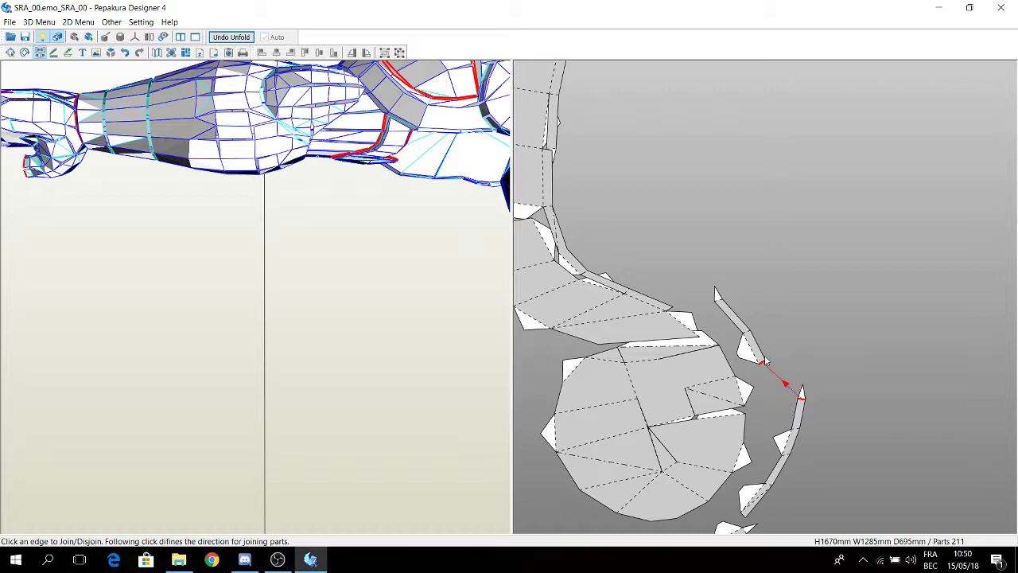
{"action": "left_click", "coordinate": [795, 392]}
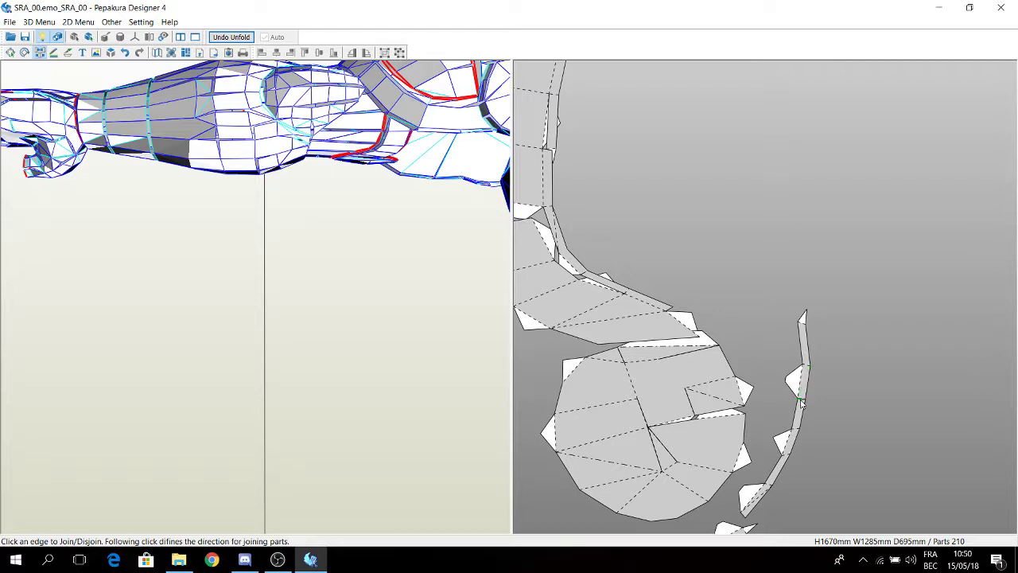
{"action": "middle_click_drag", "start_coordinate": [741, 459], "coordinate": [768, 327]}
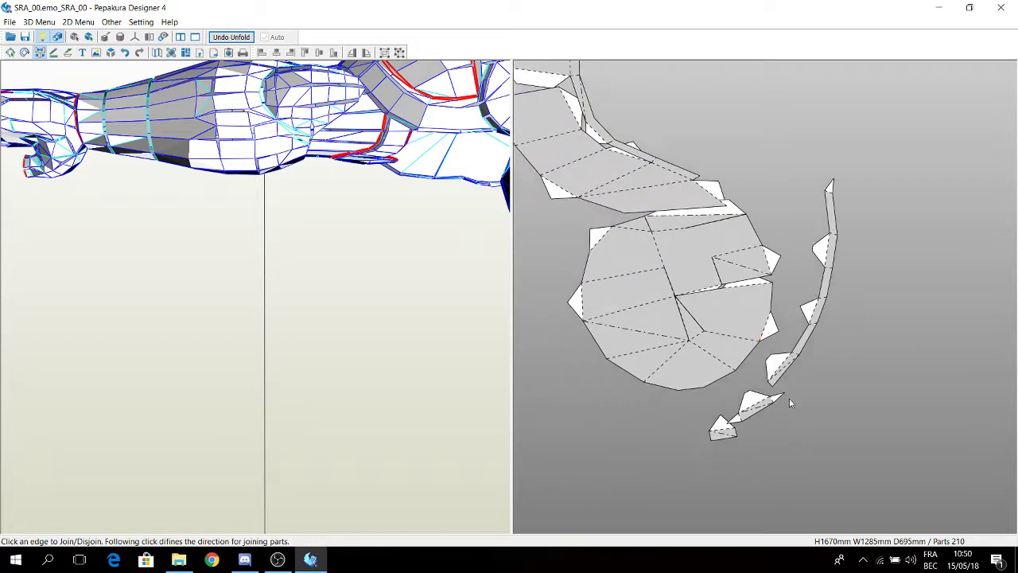
{"action": "left_click", "coordinate": [772, 402]}
{"action": "left_click", "coordinate": [780, 374]}
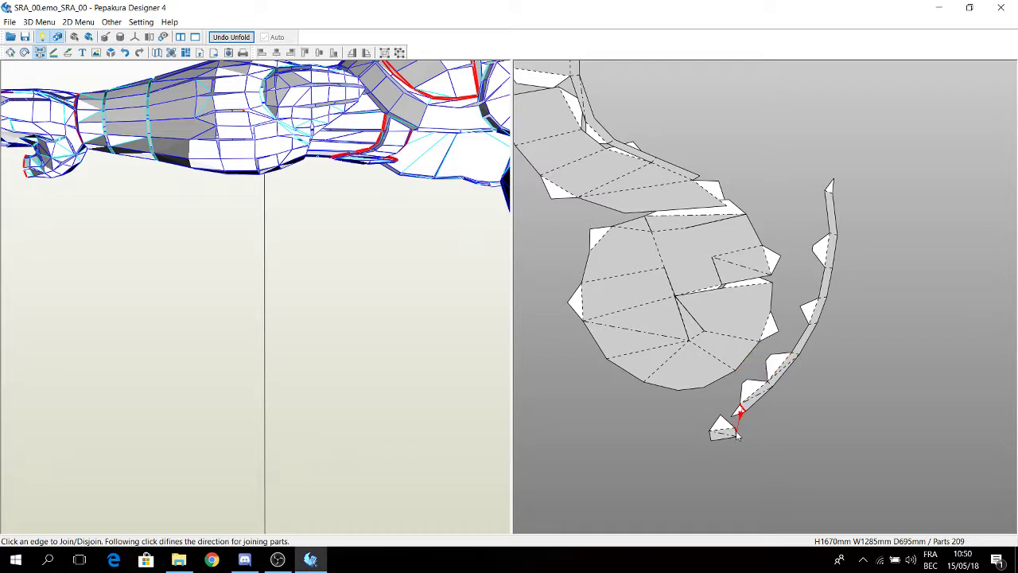
{"action": "left_click", "coordinate": [738, 431]}
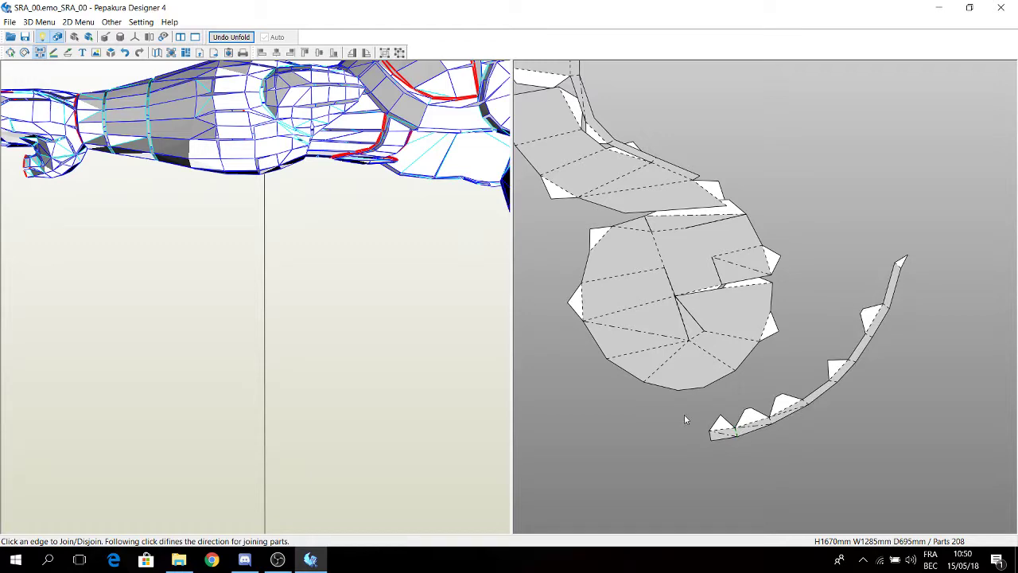
Move the joined curved rim strip away from the round piece into the empty area inside the long thin strip's curve
{"action": "right_click", "coordinate": [684, 420]}
{"action": "left_click", "coordinate": [705, 427]}
{"action": "left_click_drag", "start_coordinate": [704, 427], "coordinate": [439, 429]}
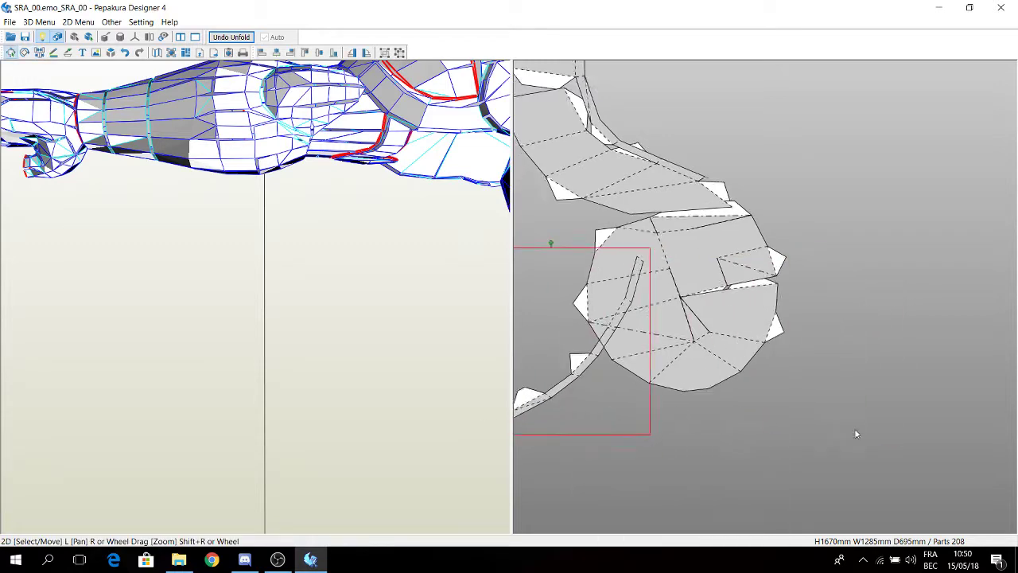
{"action": "middle_click_drag", "start_coordinate": [551, 396], "coordinate": [856, 434]}
{"action": "scroll", "coordinate": [807, 426], "scroll_direction": "down", "scroll_amount": 4}
{"action": "left_click_drag", "start_coordinate": [803, 387], "coordinate": [583, 158]}
{"action": "middle_click_drag", "start_coordinate": [663, 164], "coordinate": [673, 276]}
Split the long thin strip at its two sharp corners into three separate strips
{"action": "right_click", "coordinate": [576, 297]}
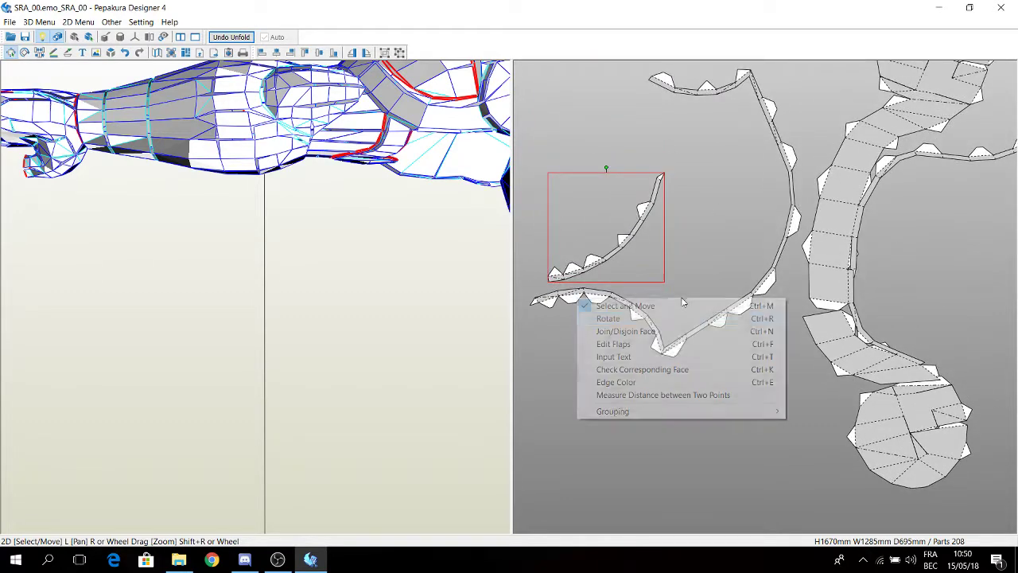
{"action": "left_click", "coordinate": [657, 330]}
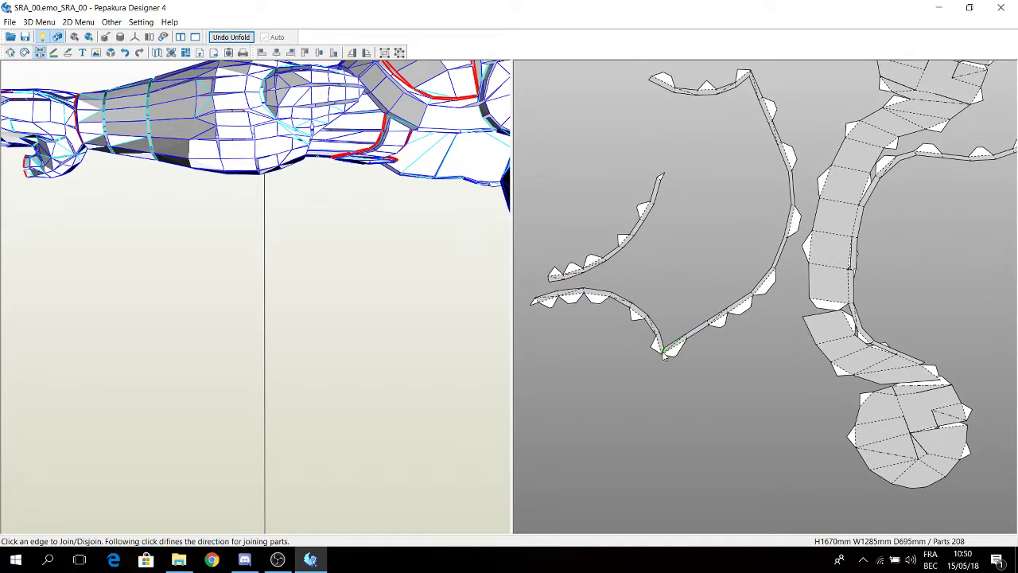
{"action": "left_click", "coordinate": [667, 355]}
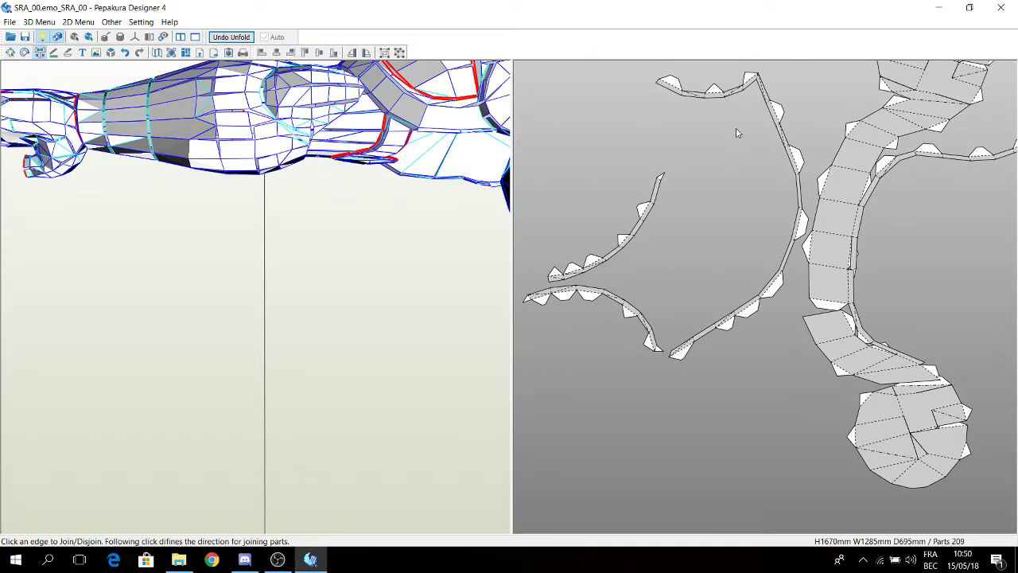
{"action": "left_click", "coordinate": [766, 82]}
Move the middle strip of the split outline away from the wide curved band
{"action": "middle_click_drag", "start_coordinate": [704, 172], "coordinate": [693, 213]}
{"action": "right_click", "coordinate": [586, 217]}
{"action": "left_click", "coordinate": [645, 226]}
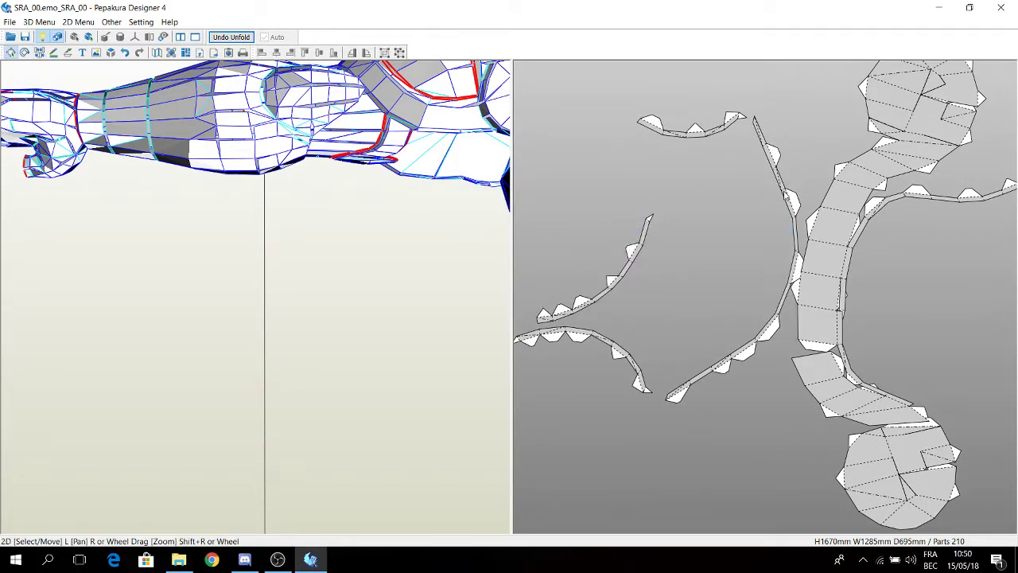
{"action": "left_click_drag", "start_coordinate": [785, 197], "coordinate": [618, 136]}
{"action": "middle_click_drag", "start_coordinate": [747, 285], "coordinate": [676, 298]}
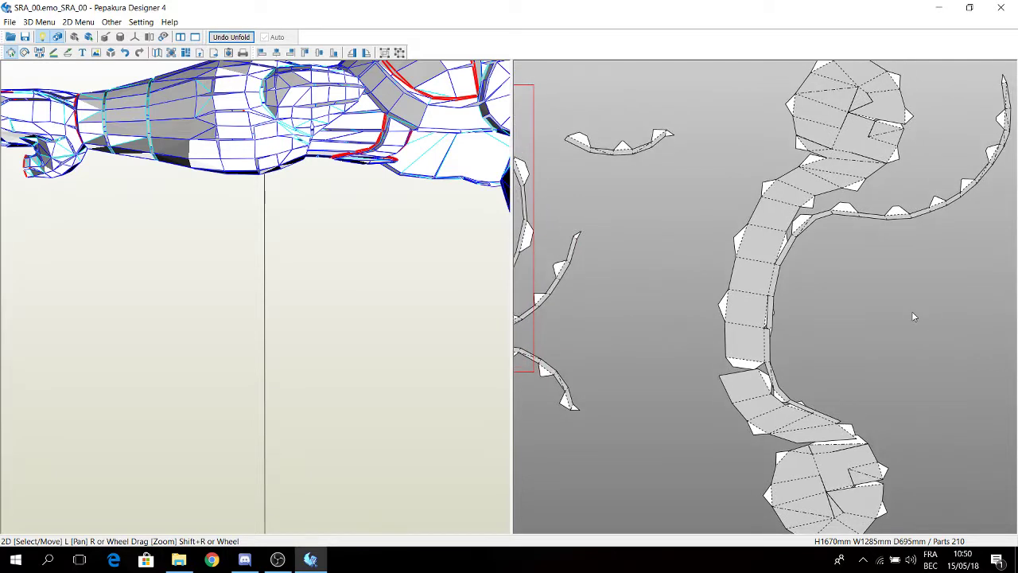
Join the wide curved band to the short angled section below it, and that section to the lower round piece
{"action": "right_click", "coordinate": [914, 314]}
{"action": "left_click", "coordinate": [856, 344]}
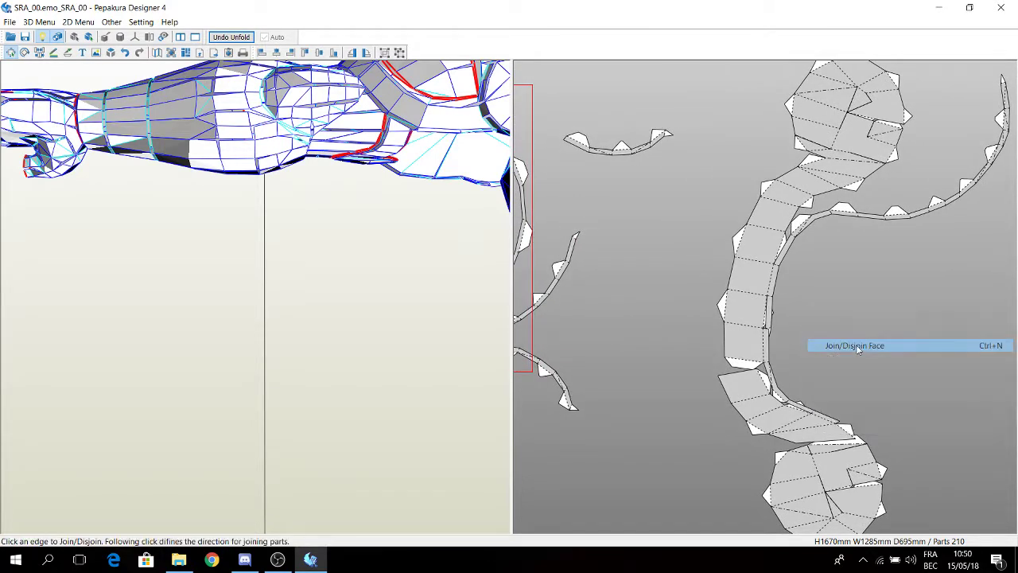
{"action": "left_click", "coordinate": [739, 367]}
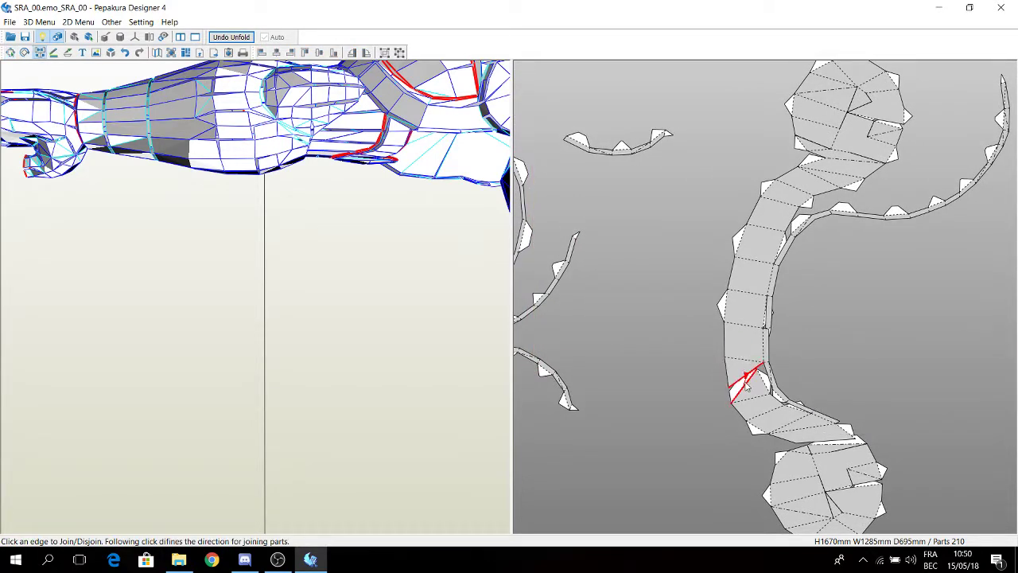
{"action": "left_click", "coordinate": [825, 426]}
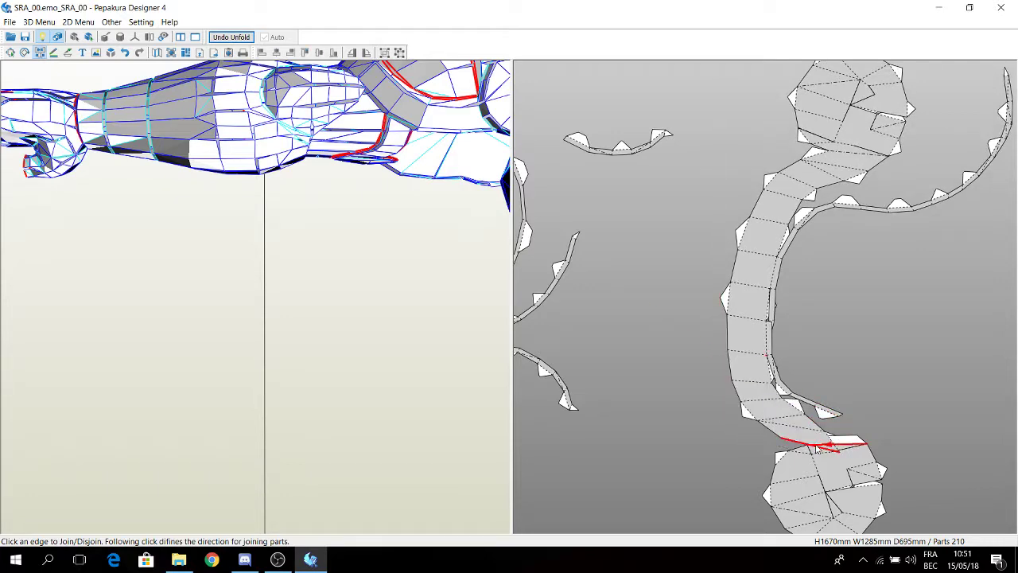
{"action": "left_click", "coordinate": [849, 443]}
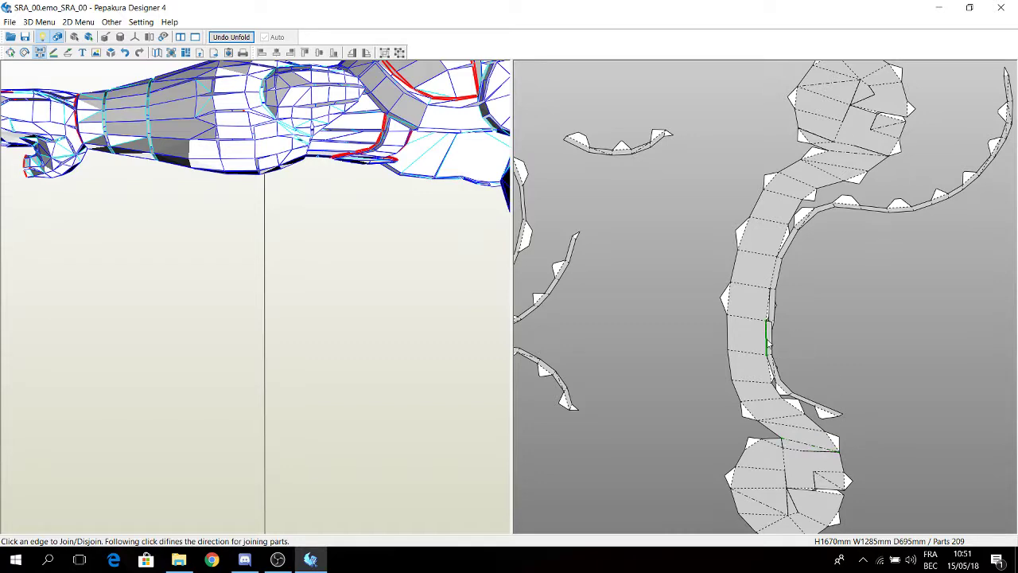
Detach the thin strips from the wide band's inner edge and join them end to end into one strip
{"action": "left_click", "coordinate": [770, 344]}
{"action": "left_click", "coordinate": [769, 275]}
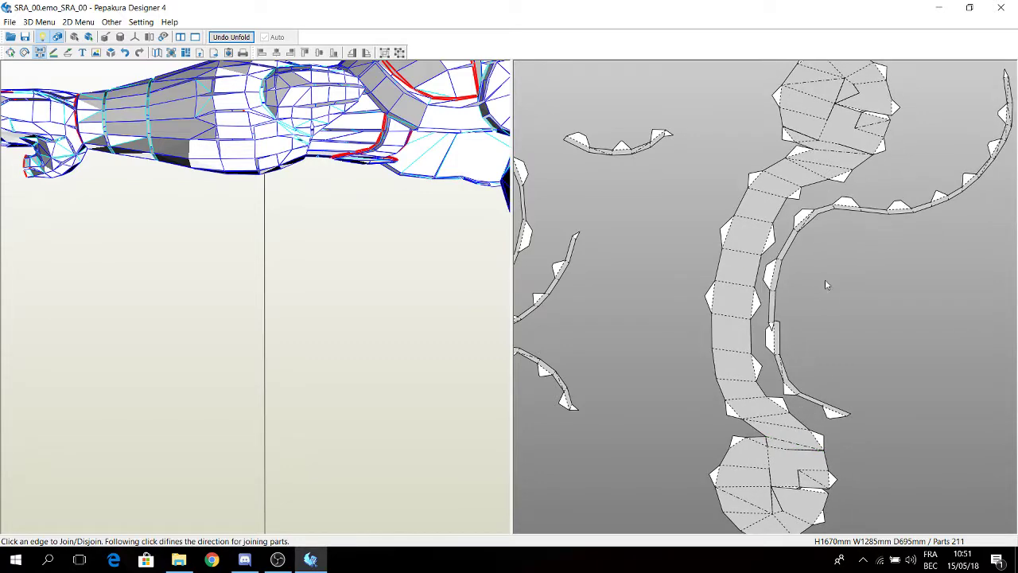
{"action": "right_click", "coordinate": [843, 308]}
{"action": "left_click", "coordinate": [845, 317]}
{"action": "right_click", "coordinate": [846, 322]}
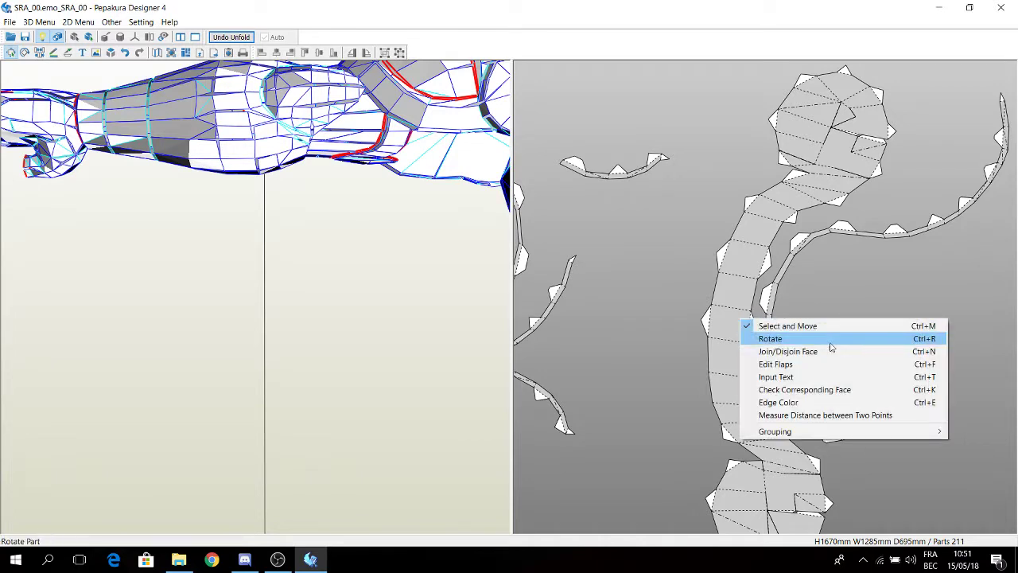
{"action": "left_click", "coordinate": [829, 342]}
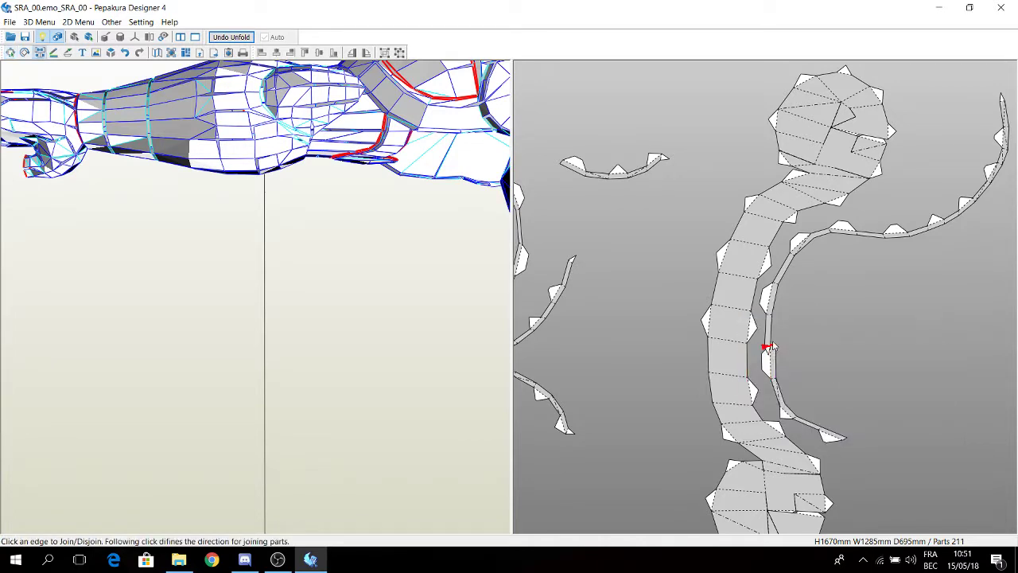
{"action": "left_click", "coordinate": [770, 345]}
Move the joined thin strip well away from the wide curved band
{"action": "right_click", "coordinate": [881, 335]}
{"action": "left_click", "coordinate": [820, 343]}
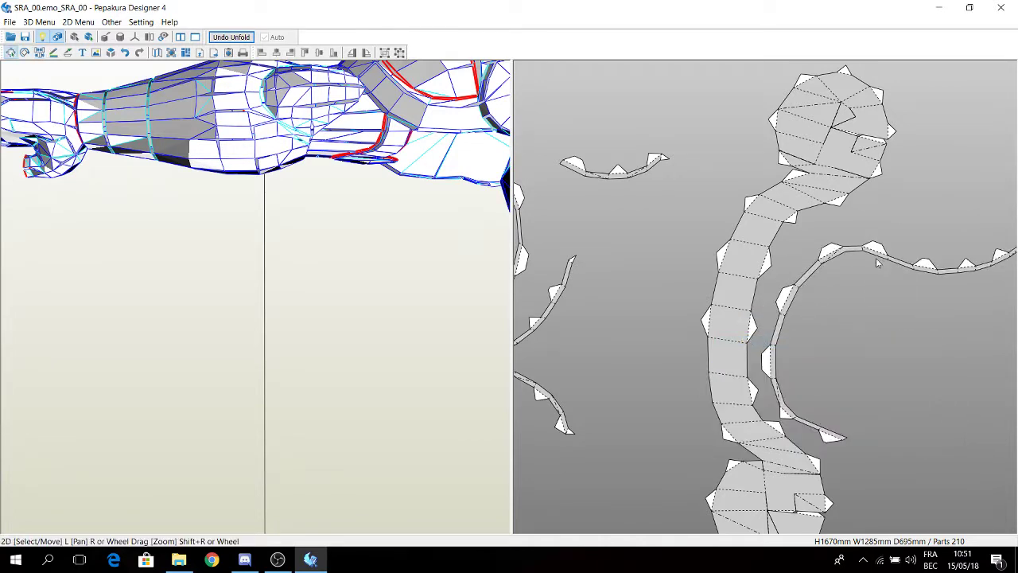
{"action": "left_click_drag", "start_coordinate": [892, 263], "coordinate": [451, 244]}
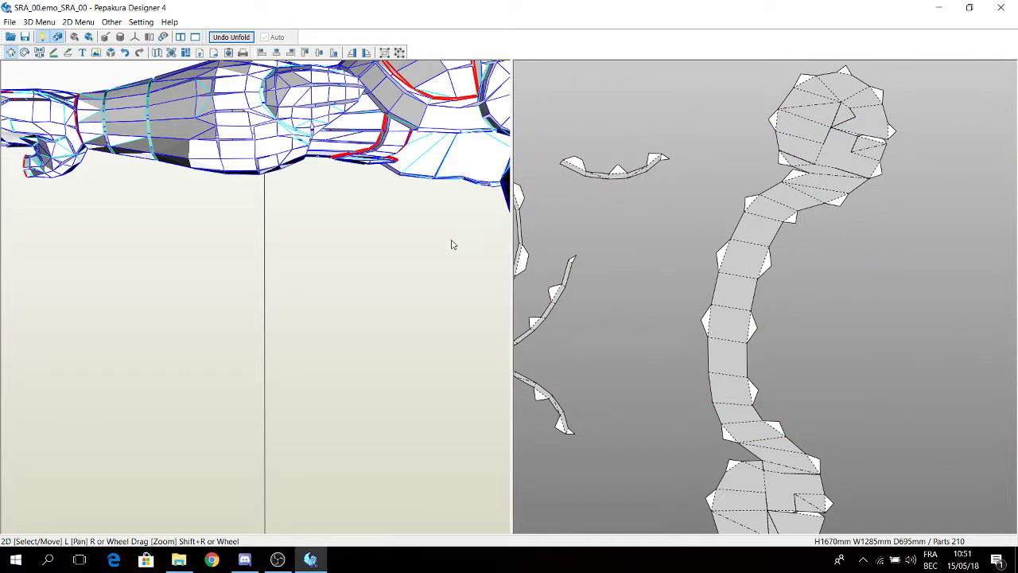
Rearrange the cuts in the lower part of the round piece, rejoining the wedge-shaped faces along the diagonal and central edges
{"action": "middle_click_drag", "start_coordinate": [873, 385], "coordinate": [882, 257]}
{"action": "scroll", "coordinate": [905, 362], "scroll_direction": "up", "scroll_amount": 5}
{"action": "middle_click_drag", "start_coordinate": [908, 332], "coordinate": [914, 217]}
{"action": "middle_click_drag", "start_coordinate": [976, 356], "coordinate": [941, 345]}
{"action": "right_click", "coordinate": [941, 345]}
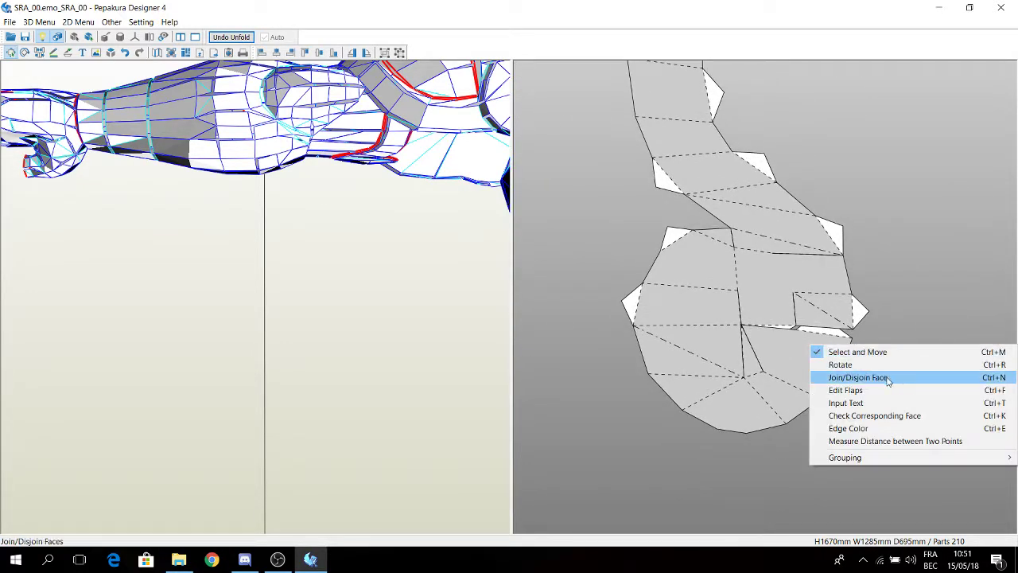
{"action": "left_click", "coordinate": [887, 377]}
{"action": "scroll", "coordinate": [908, 334], "scroll_direction": "up", "scroll_amount": 3}
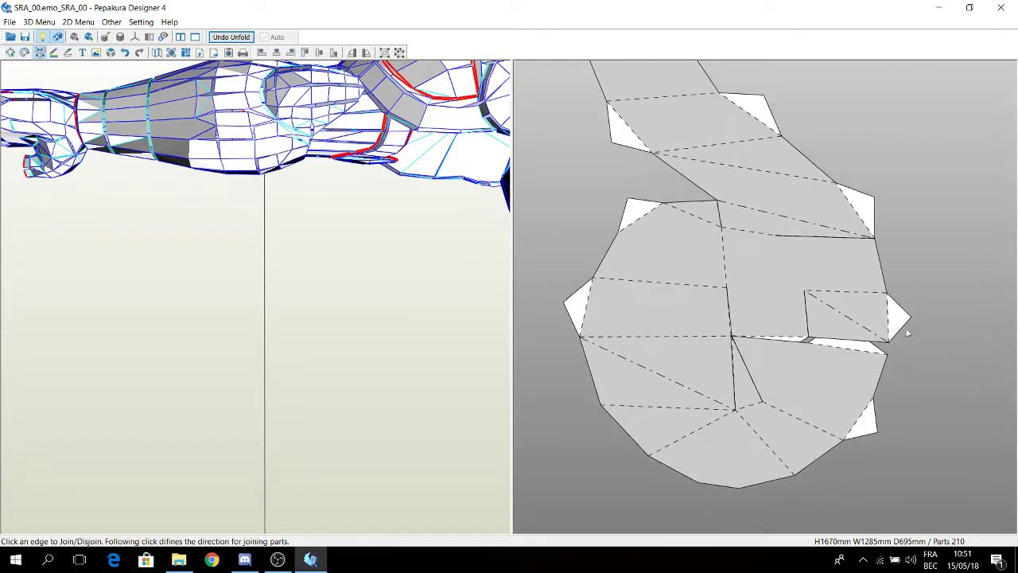
{"action": "left_click", "coordinate": [754, 381]}
{"action": "left_click", "coordinate": [794, 418]}
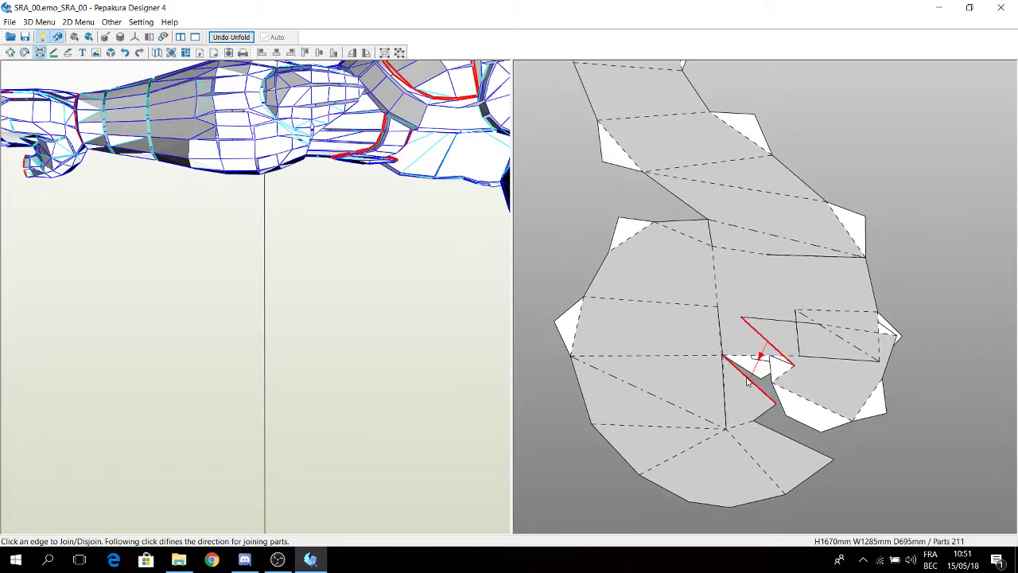
{"action": "left_click", "coordinate": [750, 382]}
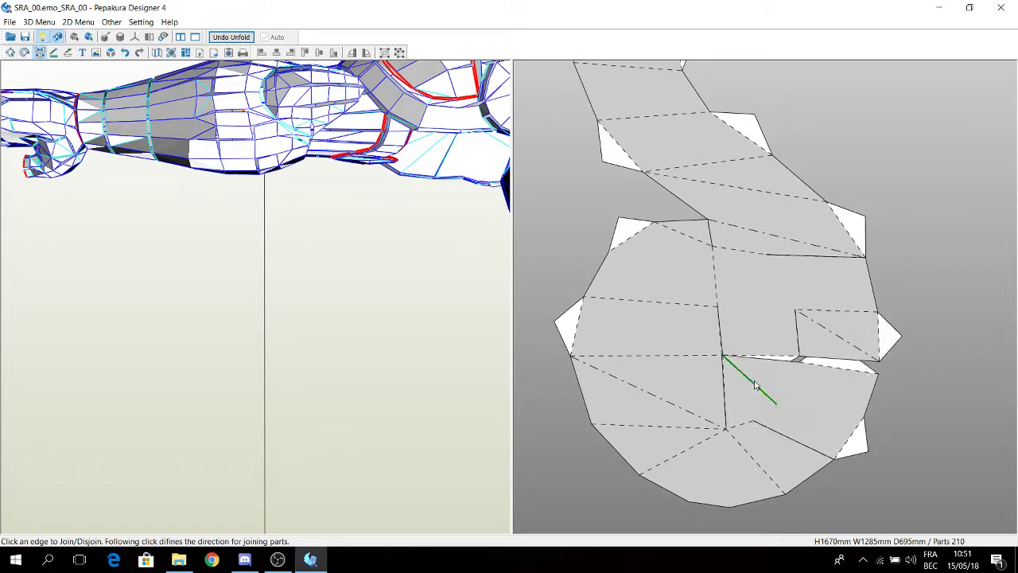
{"action": "left_click", "coordinate": [736, 424]}
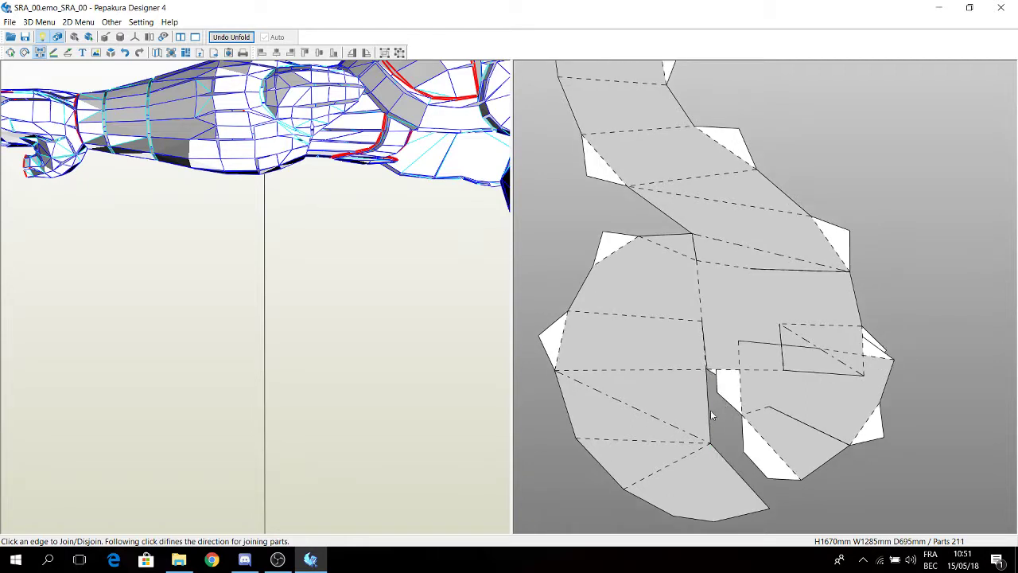
{"action": "left_click", "coordinate": [711, 419]}
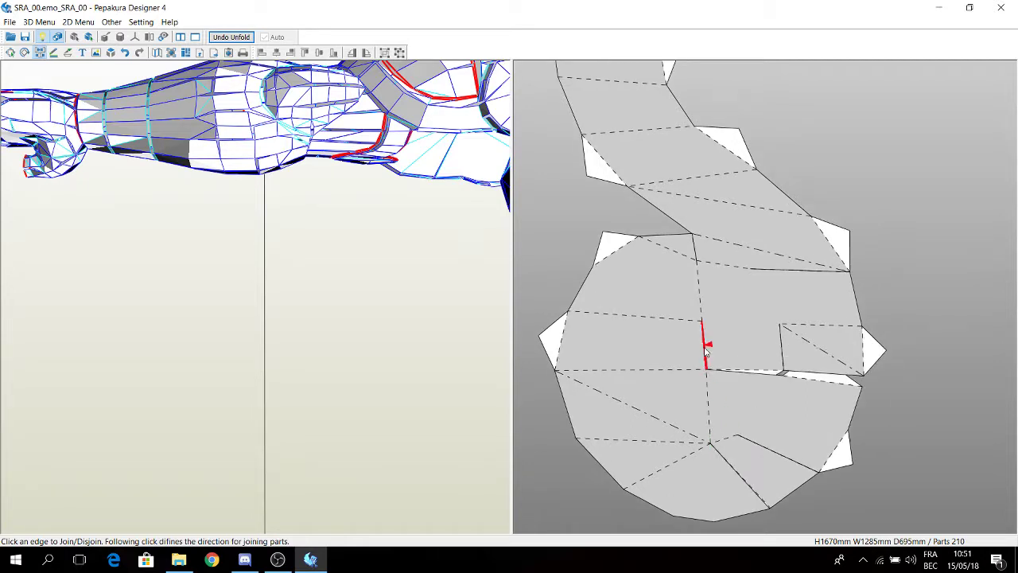
Cut the round piece along its upper side seam, rejoin it at the central edge, and reattach the small notch face along its inner edge
{"action": "left_click", "coordinate": [681, 322]}
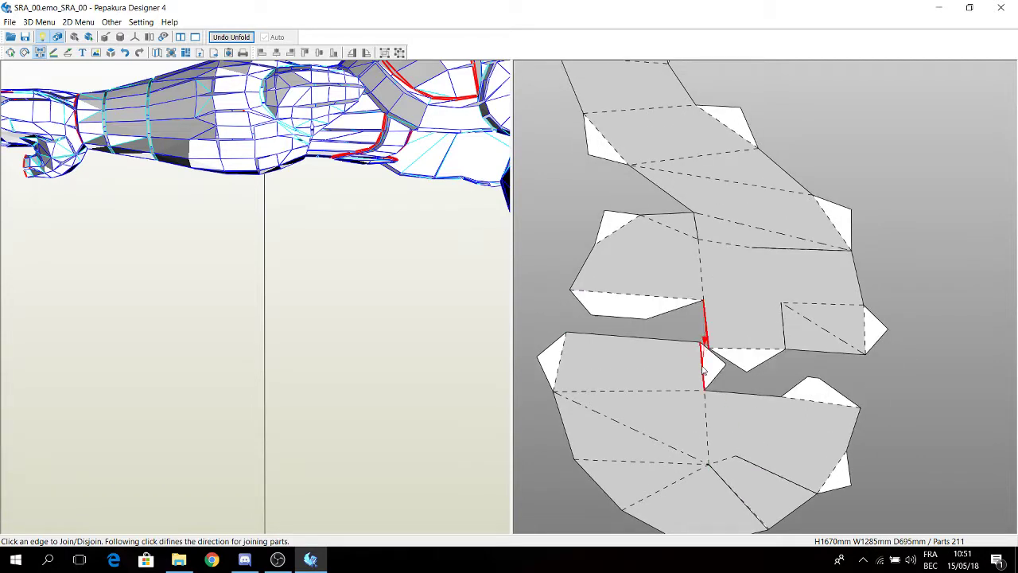
{"action": "left_click", "coordinate": [704, 371]}
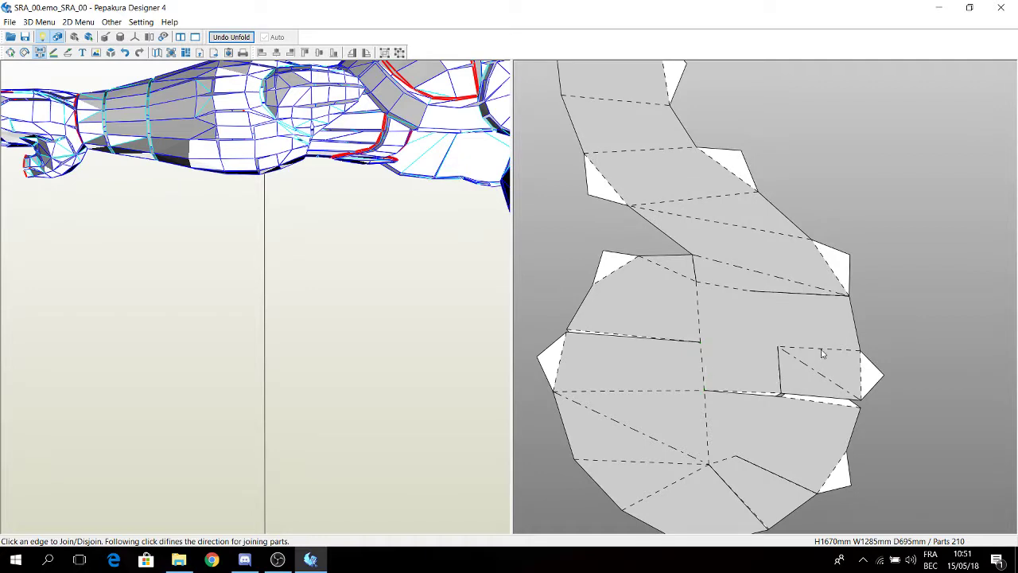
{"action": "left_click", "coordinate": [784, 350]}
{"action": "left_click", "coordinate": [782, 366]}
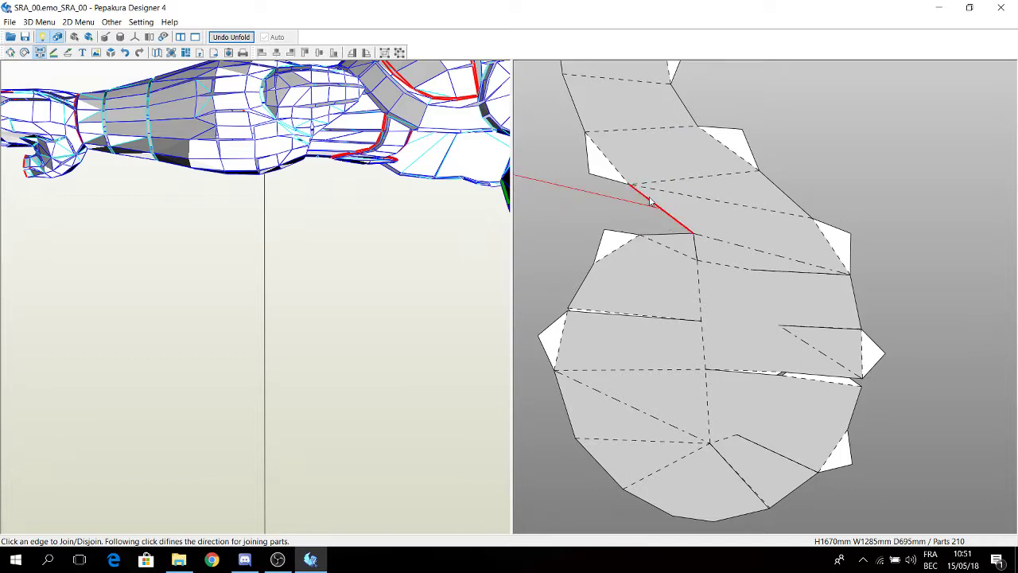
Cut the slanted edge at the top of the round piece and rejoin the small triangular face beside the angled section
{"action": "left_click", "coordinate": [684, 251]}
{"action": "left_click", "coordinate": [689, 265]}
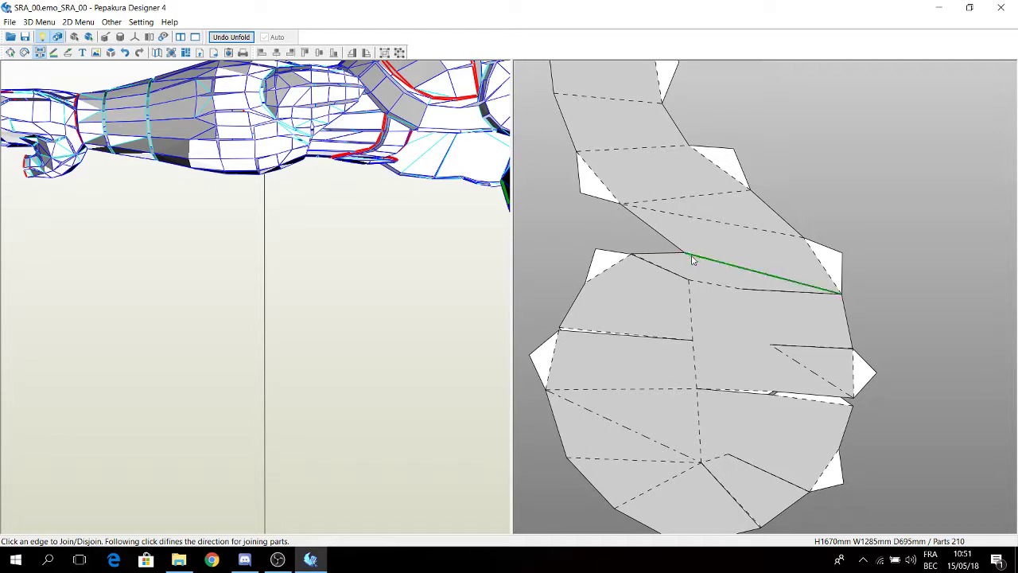
{"action": "left_click", "coordinate": [691, 310]}
{"action": "middle_click_drag", "start_coordinate": [747, 161], "coordinate": [698, 343]}
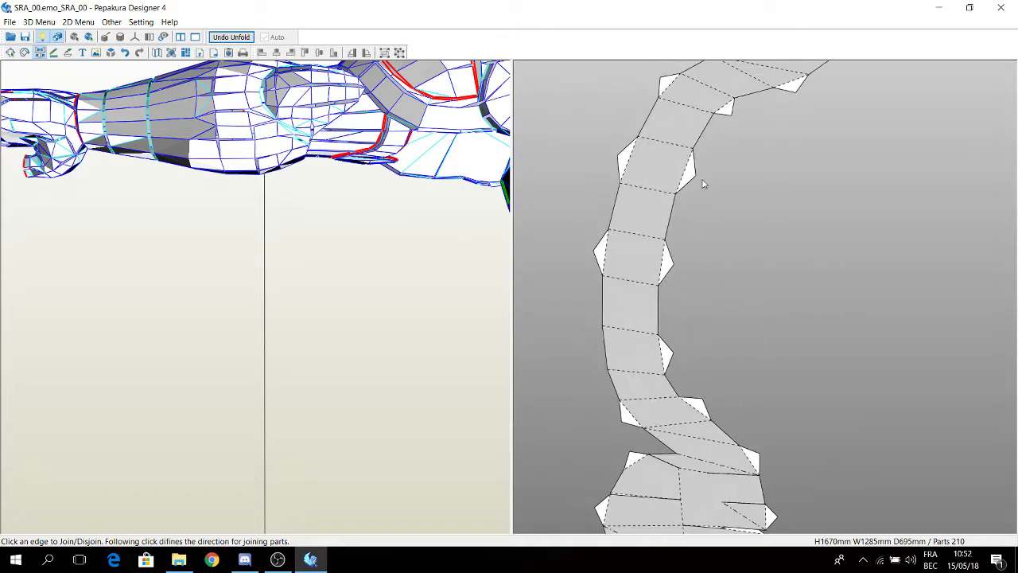
Detach the triangular notch face on the right side of the upper round piece from its lower edge and rejoin it along its short inner edge
{"action": "middle_click_drag", "start_coordinate": [700, 181], "coordinate": [575, 449]}
{"action": "scroll", "coordinate": [697, 246], "scroll_direction": "up", "scroll_amount": 3}
{"action": "scroll", "coordinate": [683, 275], "scroll_direction": "up", "scroll_amount": 3}
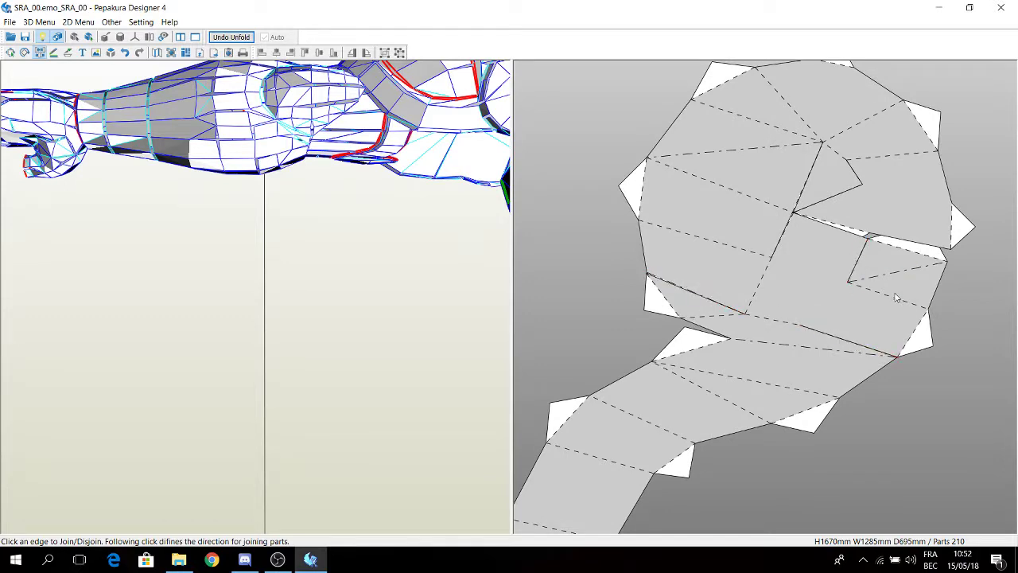
{"action": "left_click", "coordinate": [868, 292]}
{"action": "left_click", "coordinate": [858, 280]}
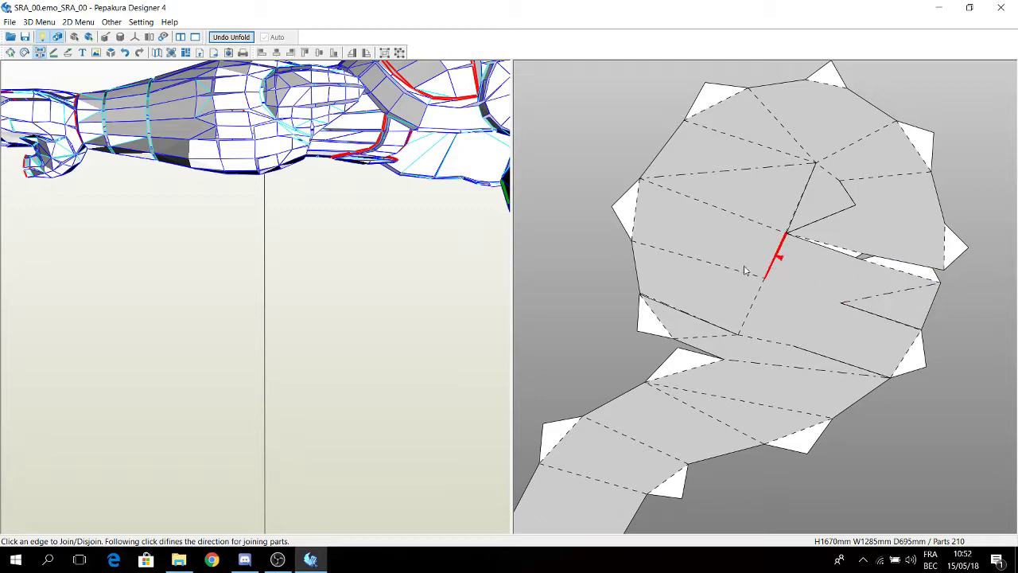
Cut the left-hand seam below the middle of the upper round piece and rejoin its two halves at the central edge
{"action": "left_click", "coordinate": [776, 265]}
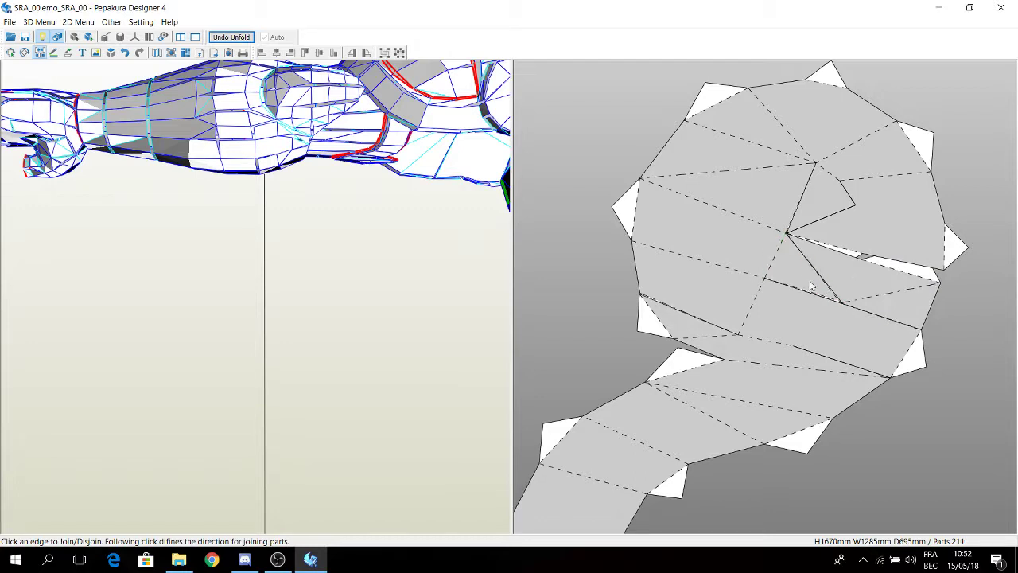
{"action": "left_click", "coordinate": [824, 275]}
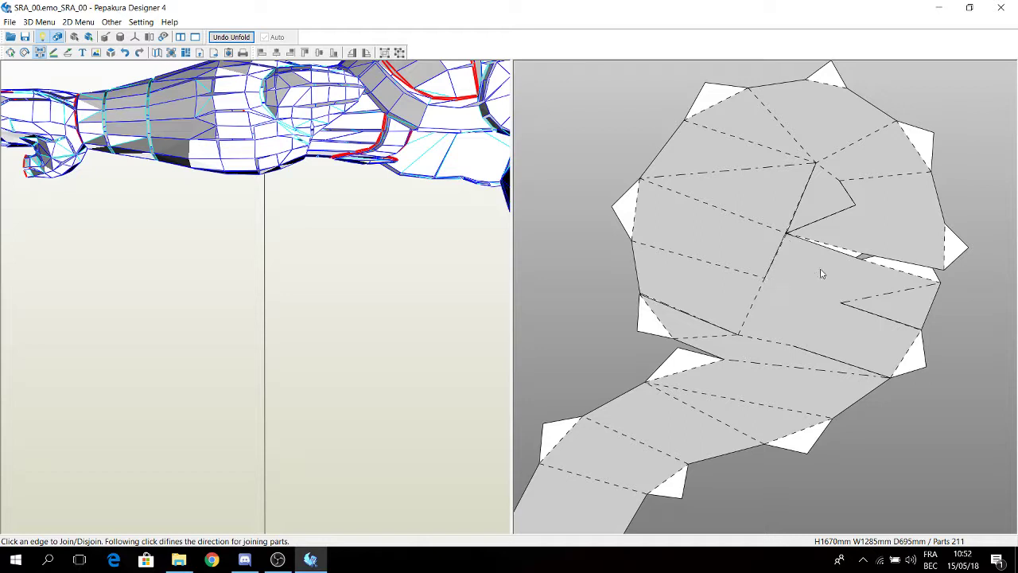
{"action": "left_click", "coordinate": [770, 270]}
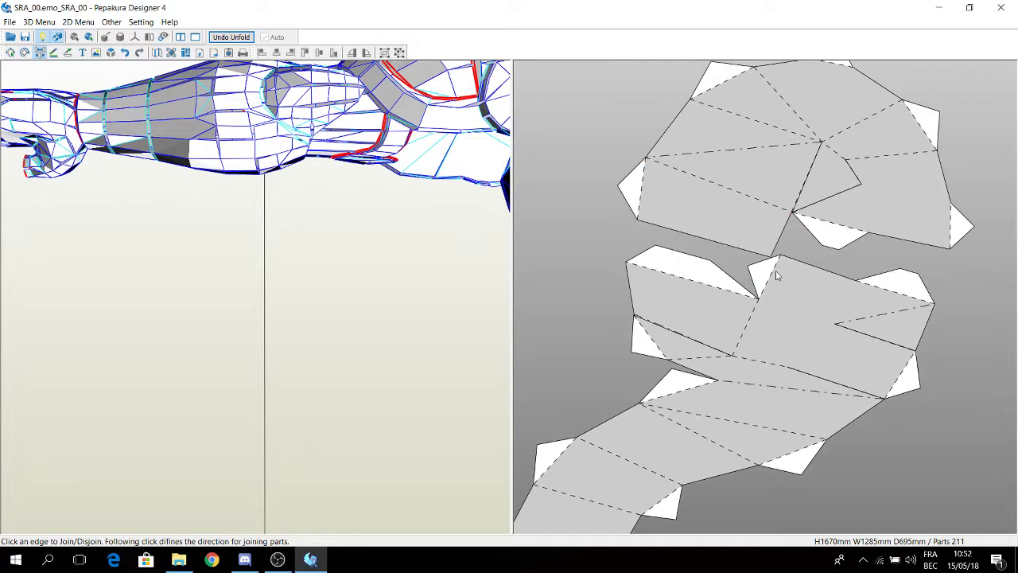
{"action": "left_click", "coordinate": [775, 276]}
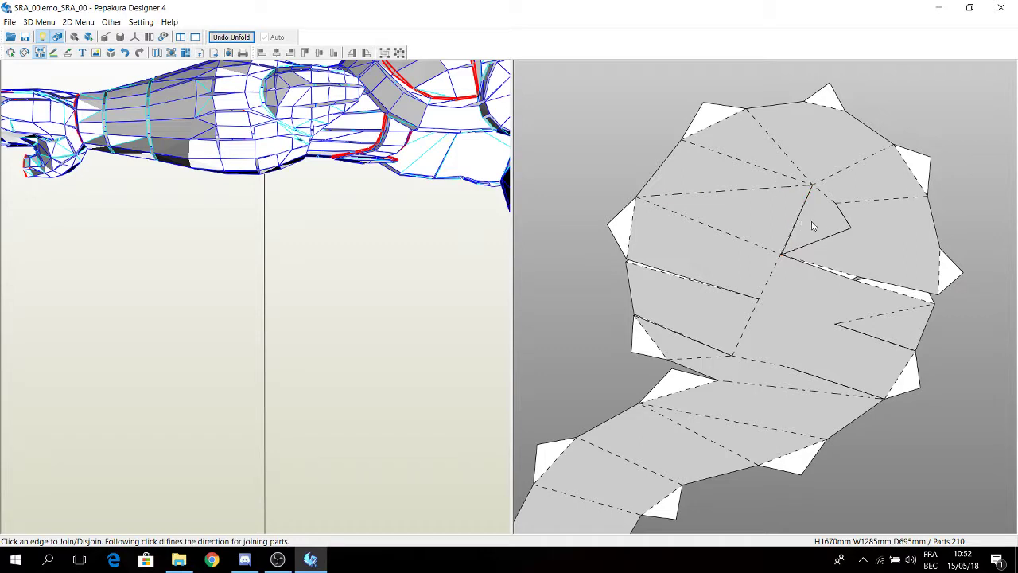
Reattach the small upper notch face by its short edge, cut two left-hand seams of the round piece and rejoin the upper part along its central edge
{"action": "left_click", "coordinate": [846, 220]}
{"action": "left_click", "coordinate": [826, 242]}
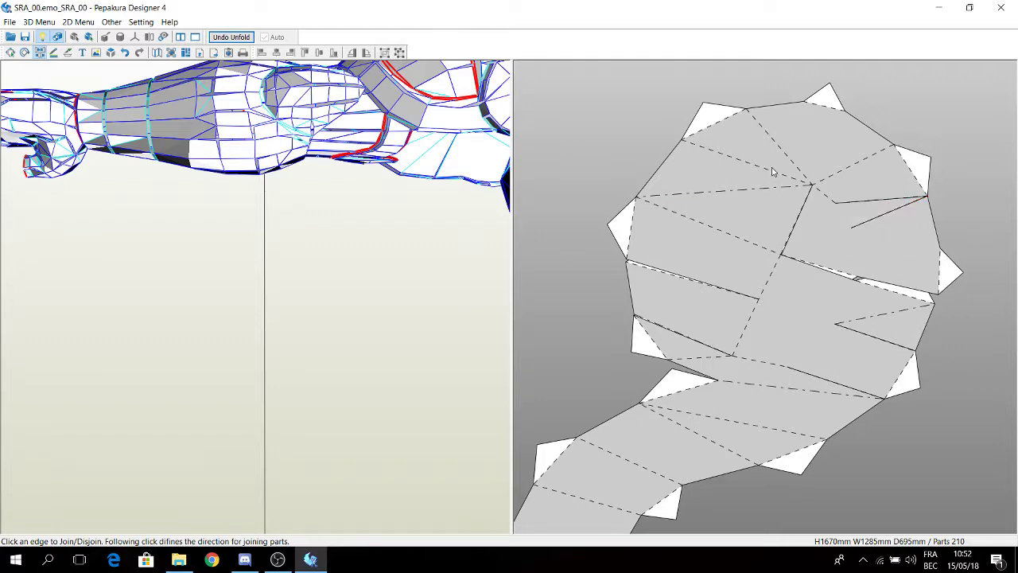
{"action": "left_click", "coordinate": [736, 237]}
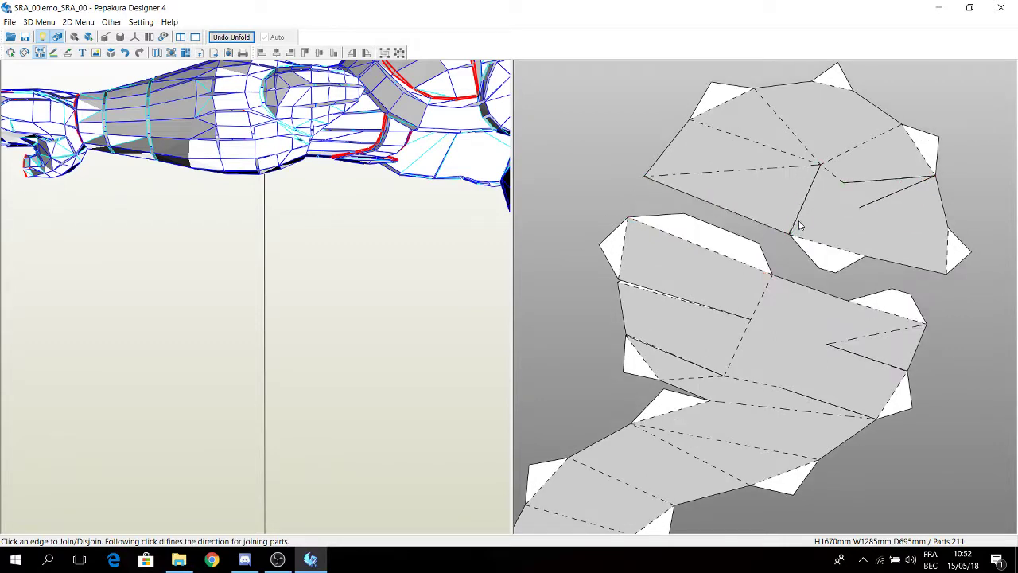
{"action": "left_click", "coordinate": [773, 158]}
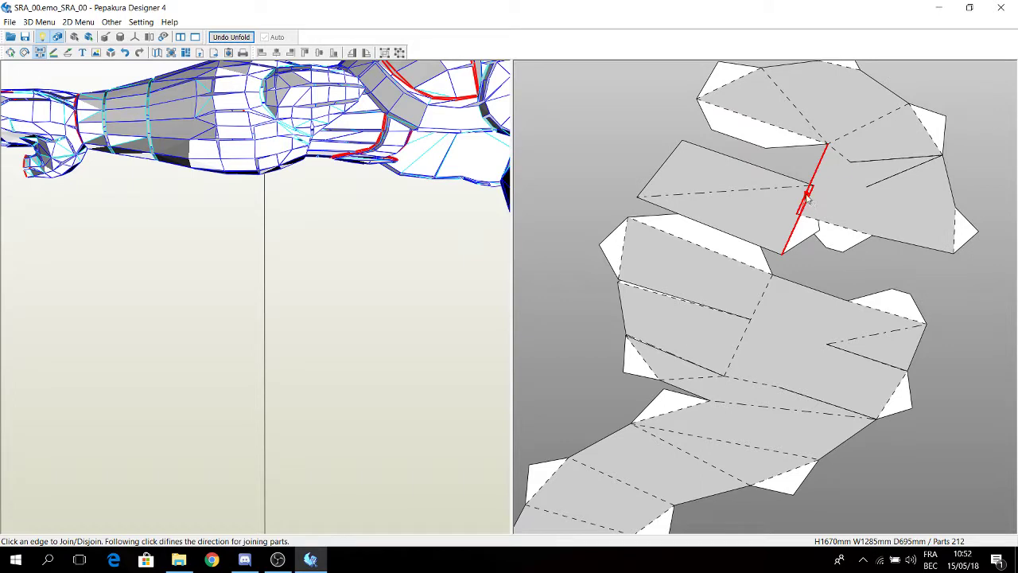
{"action": "left_click", "coordinate": [808, 200]}
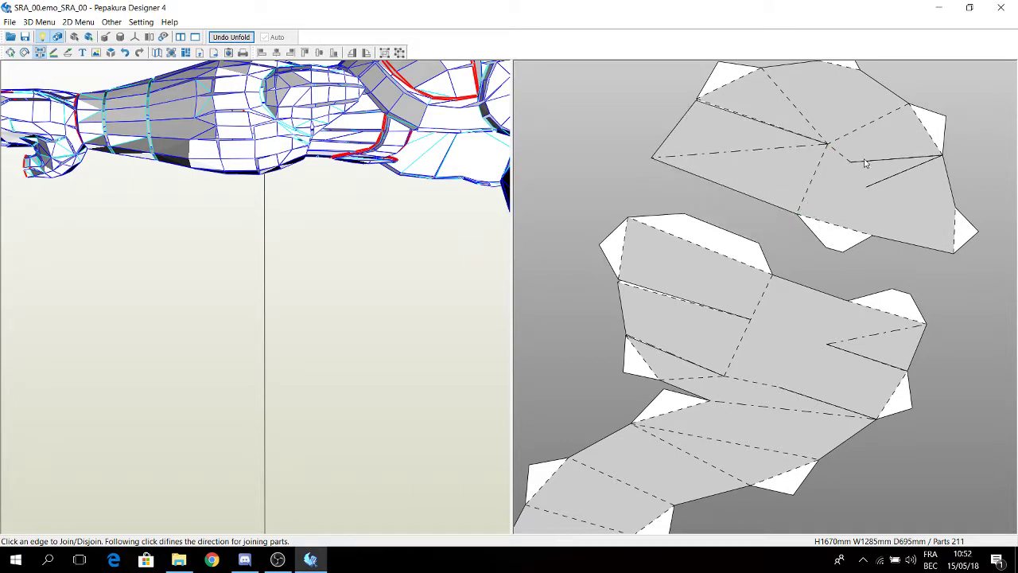
Rejoin the two separated halves of the round piece along the long middle seam left of the centre, keeping the right-hand seam cut
{"action": "left_click", "coordinate": [845, 231]}
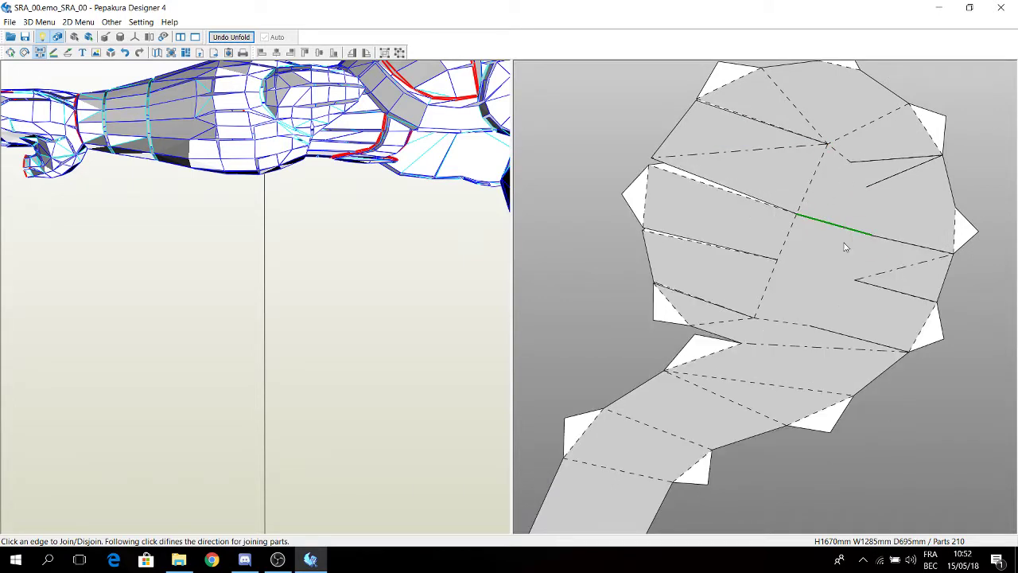
{"action": "scroll", "coordinate": [875, 246], "scroll_direction": "up", "scroll_amount": 5}
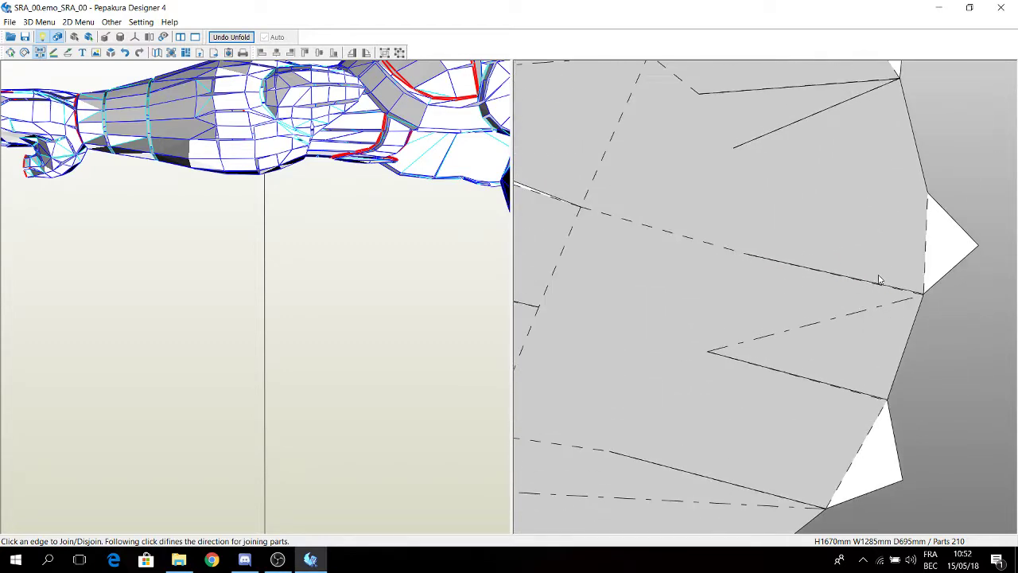
{"action": "scroll", "coordinate": [839, 283], "scroll_direction": "down", "scroll_amount": 3}
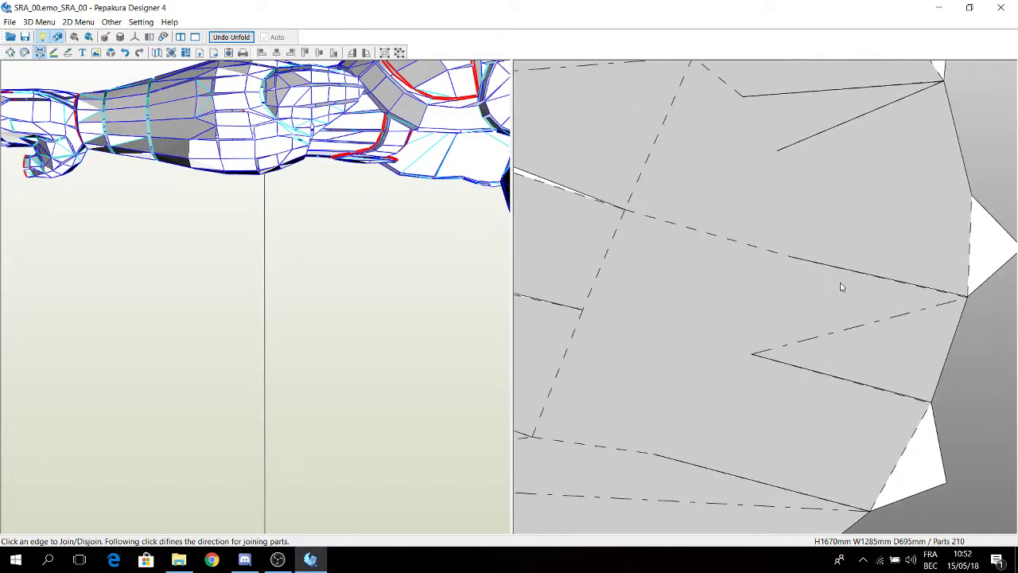
{"action": "left_click", "coordinate": [765, 263]}
{"action": "left_click", "coordinate": [648, 187]}
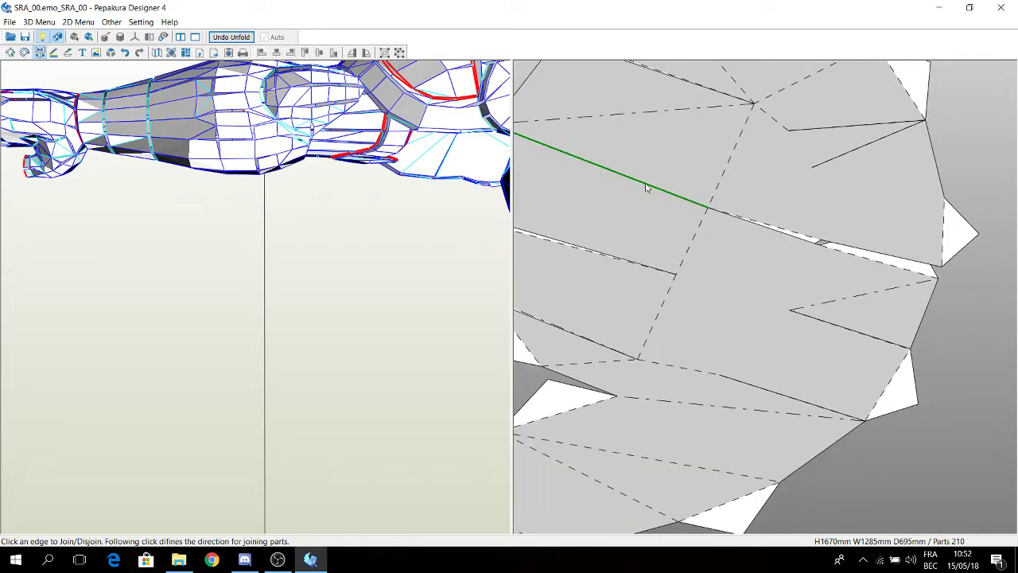
Rearrange the cuts around the small upper-right notch of the round piece, closing its lower slit so a single cut remains
{"action": "middle_click_drag", "start_coordinate": [656, 199], "coordinate": [663, 261]}
{"action": "scroll", "coordinate": [750, 276], "scroll_direction": "down", "scroll_amount": 1}
{"action": "middle_click_drag", "start_coordinate": [743, 255], "coordinate": [667, 328]}
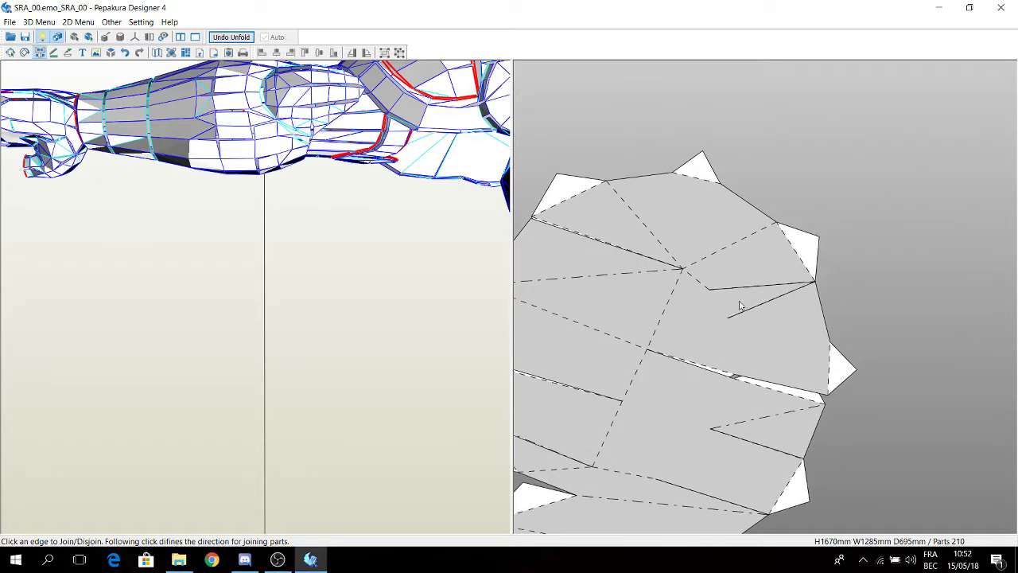
{"action": "scroll", "coordinate": [739, 306], "scroll_direction": "up", "scroll_amount": 2}
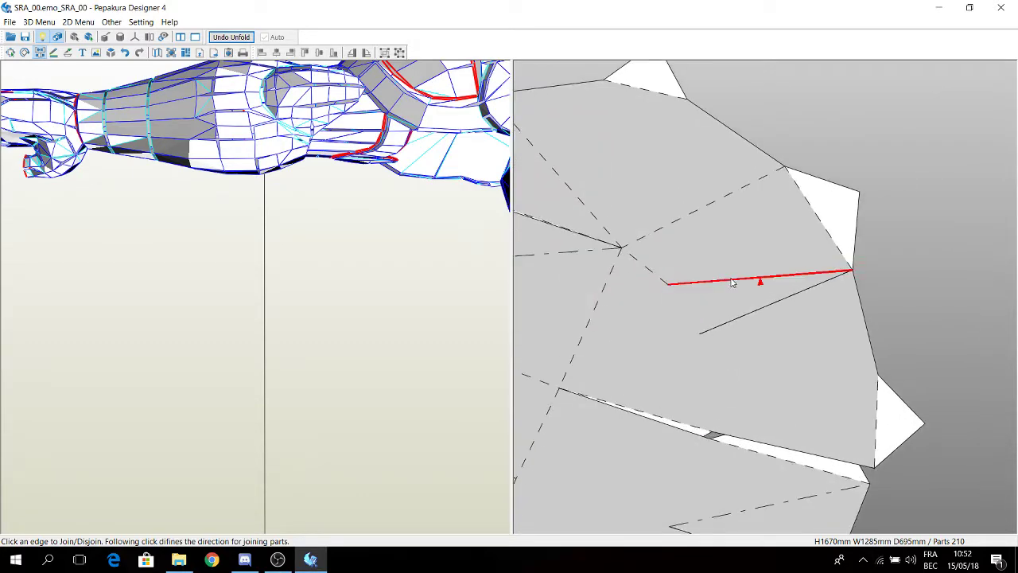
{"action": "left_click", "coordinate": [732, 282]}
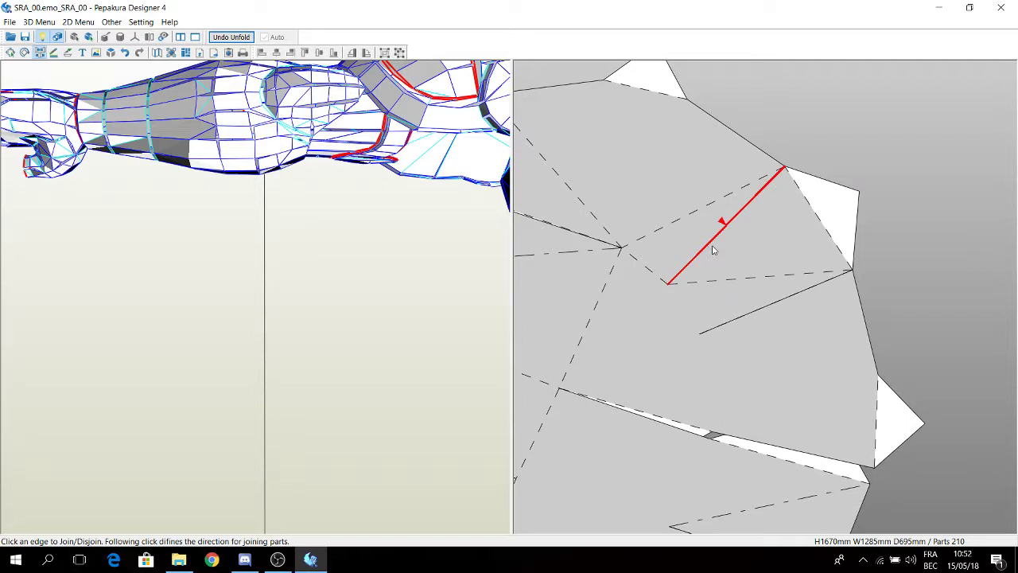
{"action": "left_click", "coordinate": [713, 249]}
{"action": "left_click", "coordinate": [770, 301]}
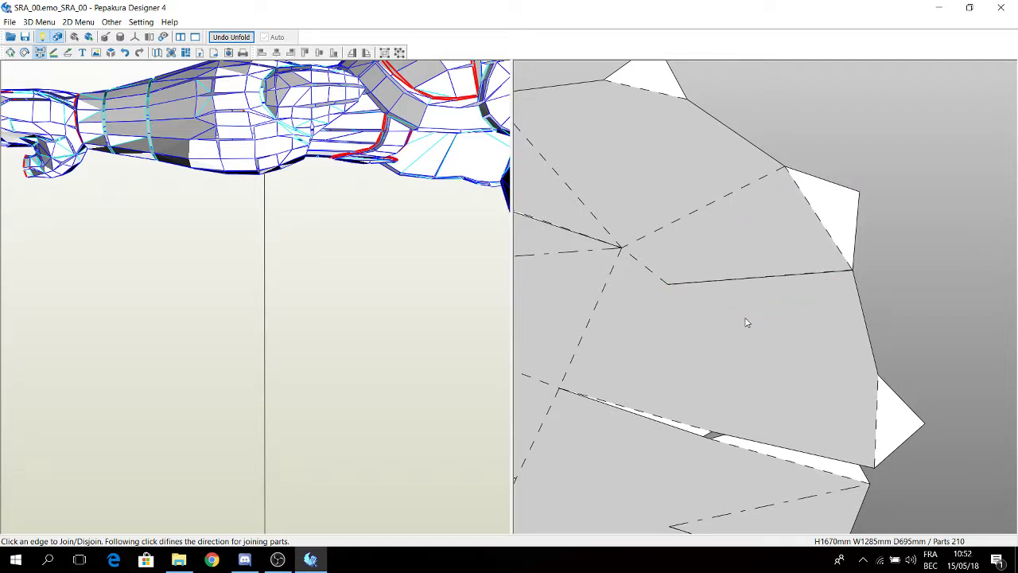
{"action": "middle_click_drag", "start_coordinate": [749, 271], "coordinate": [818, 265]}
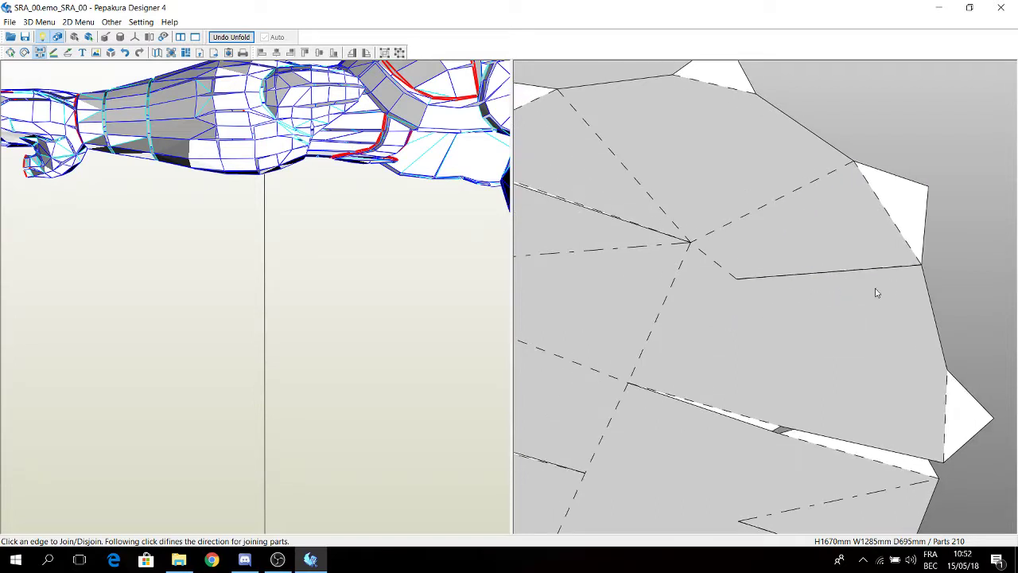
{"action": "scroll", "coordinate": [822, 307], "scroll_direction": "down", "scroll_amount": 2}
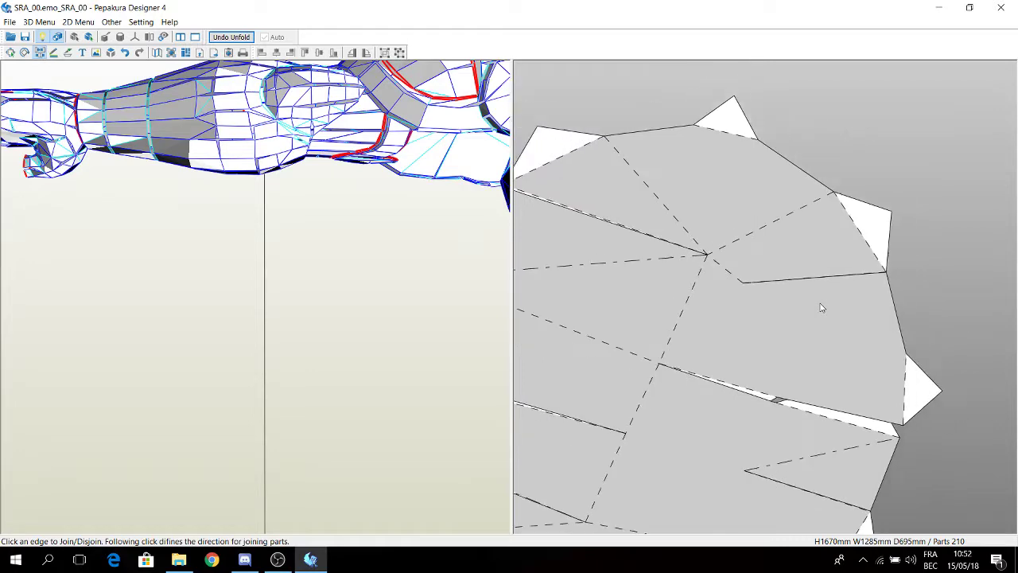
{"action": "scroll", "coordinate": [749, 269], "scroll_direction": "down", "scroll_amount": 1}
{"action": "scroll", "coordinate": [763, 322], "scroll_direction": "down", "scroll_amount": 5}
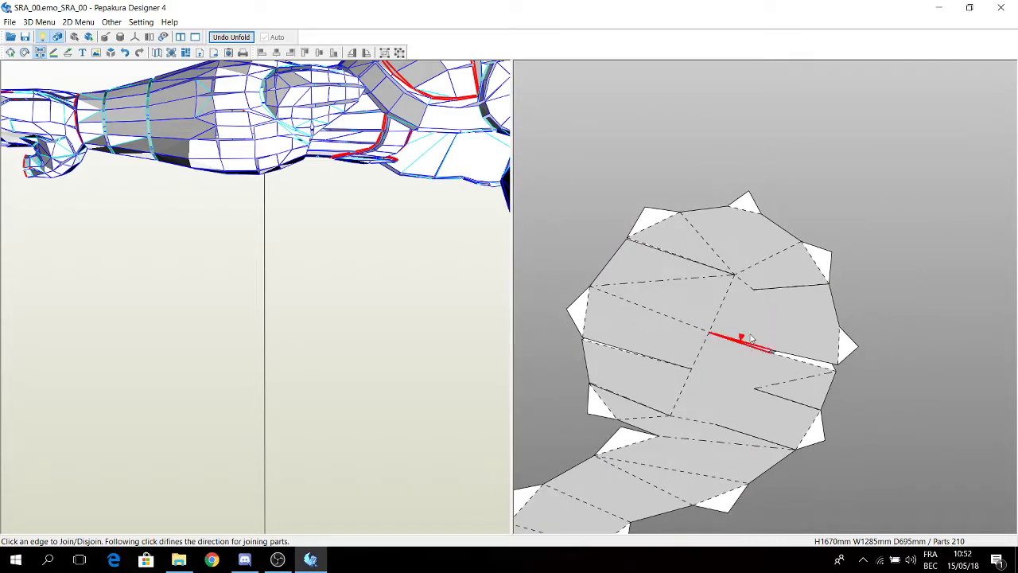
Select the long band with the round ends and inspect the 3D model from another angle
{"action": "middle_click_drag", "start_coordinate": [809, 298], "coordinate": [829, 221]}
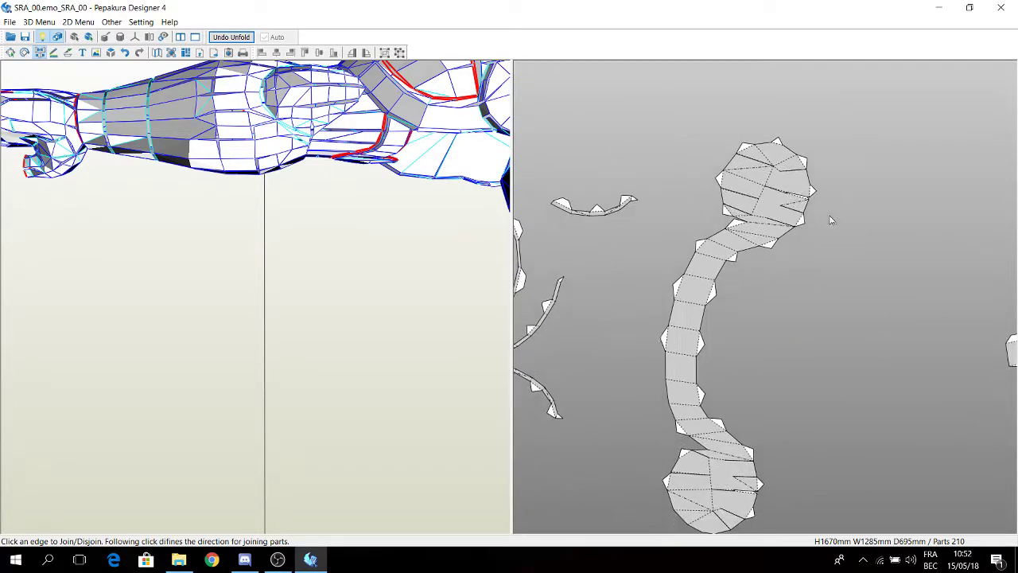
{"action": "right_click", "coordinate": [741, 234]}
{"action": "left_click", "coordinate": [831, 242]}
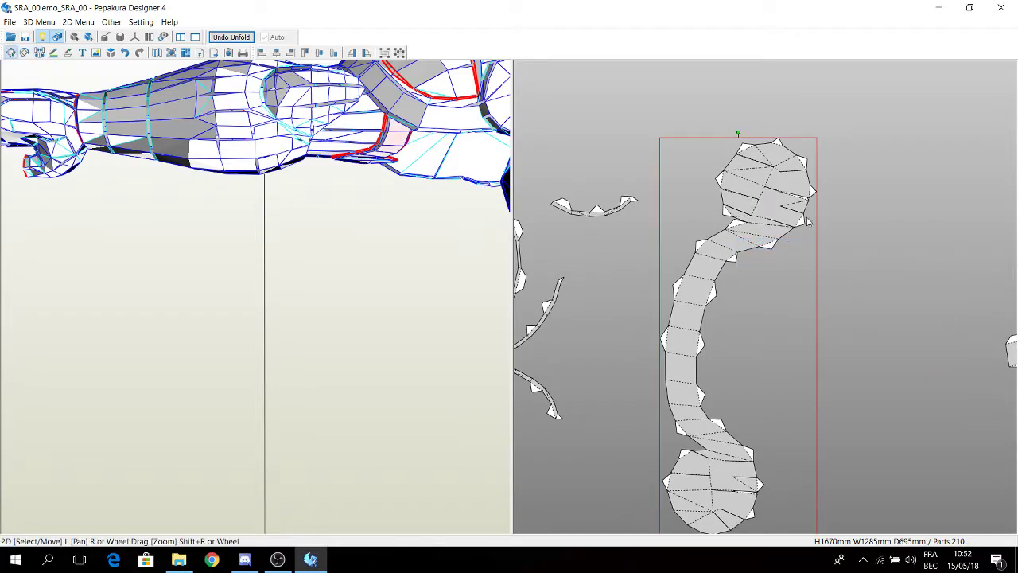
{"action": "middle_click_drag", "start_coordinate": [764, 211], "coordinate": [802, 200]}
{"action": "right_click_drag", "start_coordinate": [464, 184], "coordinate": [719, 239]}
{"action": "middle_click_drag", "start_coordinate": [719, 239], "coordinate": [785, 256]}
{"action": "scroll", "coordinate": [413, 159], "scroll_direction": "up", "scroll_amount": 2}
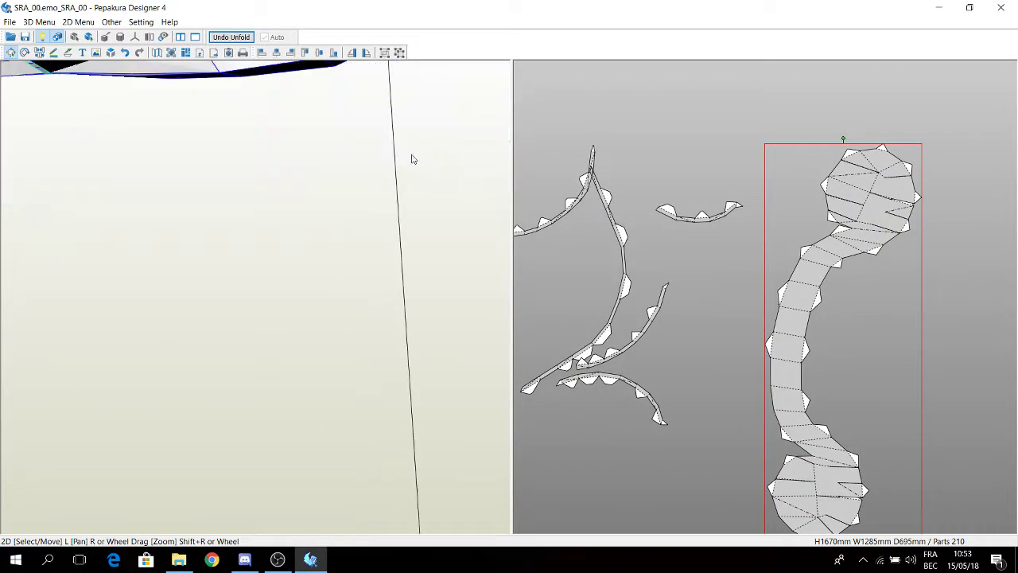
Measure the width of the long thin curved strip between the two vertices of a fold line
{"action": "scroll", "coordinate": [750, 251], "scroll_direction": "up", "scroll_amount": 4}
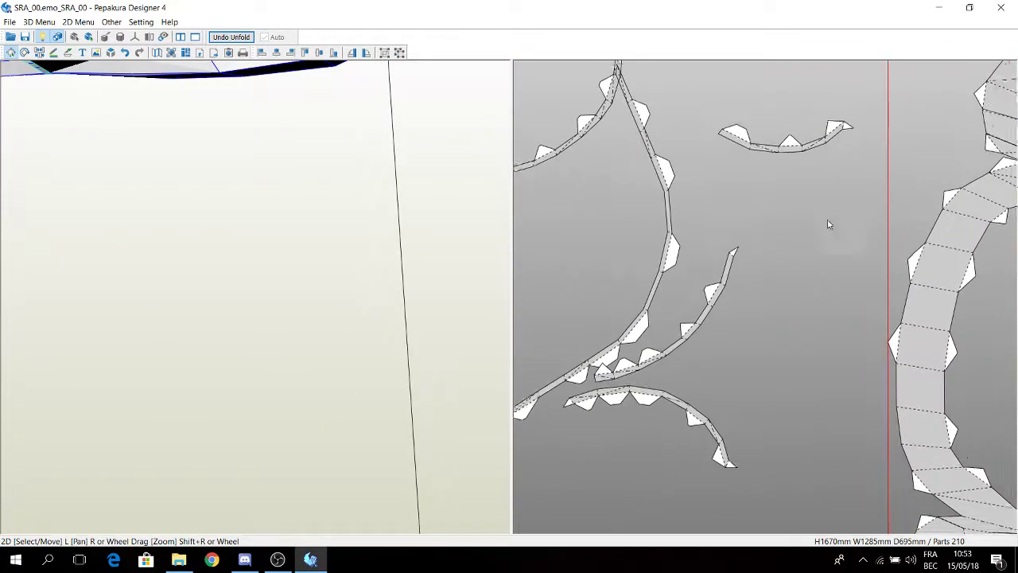
{"action": "right_click", "coordinate": [772, 237]}
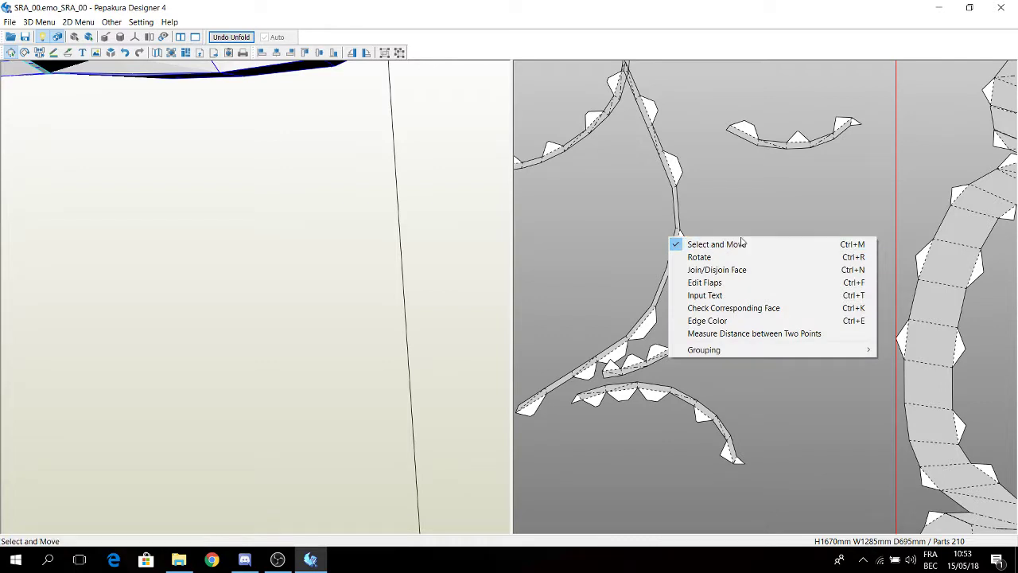
{"action": "left_click", "coordinate": [718, 333]}
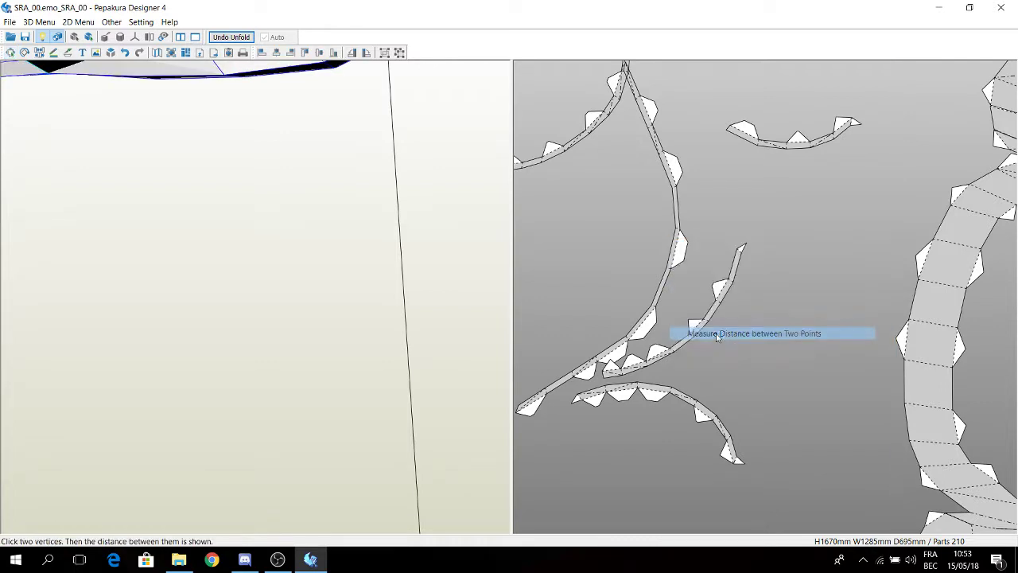
{"action": "scroll", "coordinate": [700, 326], "scroll_direction": "up", "scroll_amount": 5}
{"action": "right_click_drag", "start_coordinate": [692, 320], "coordinate": [742, 317]}
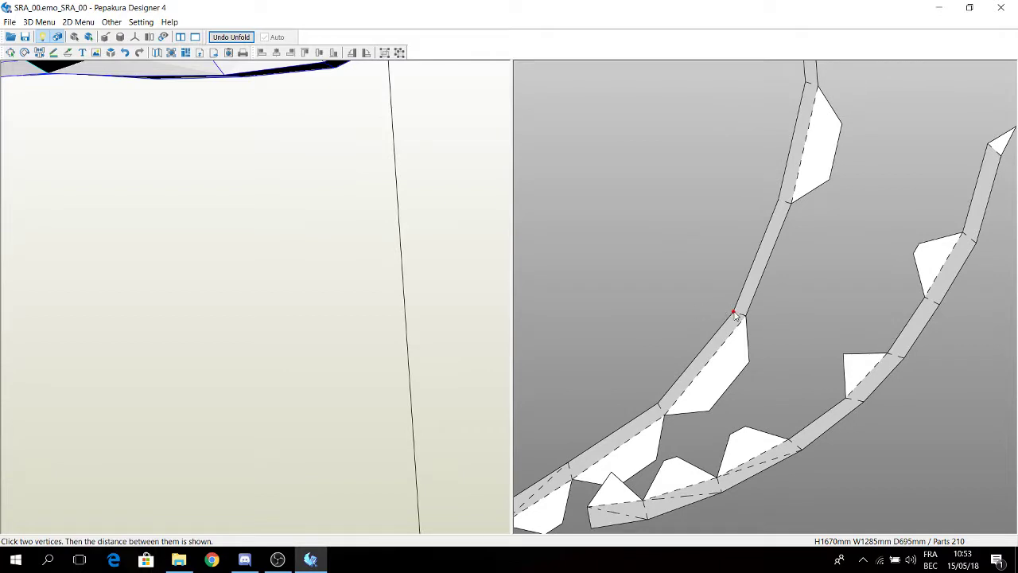
{"action": "left_click", "coordinate": [748, 319]}
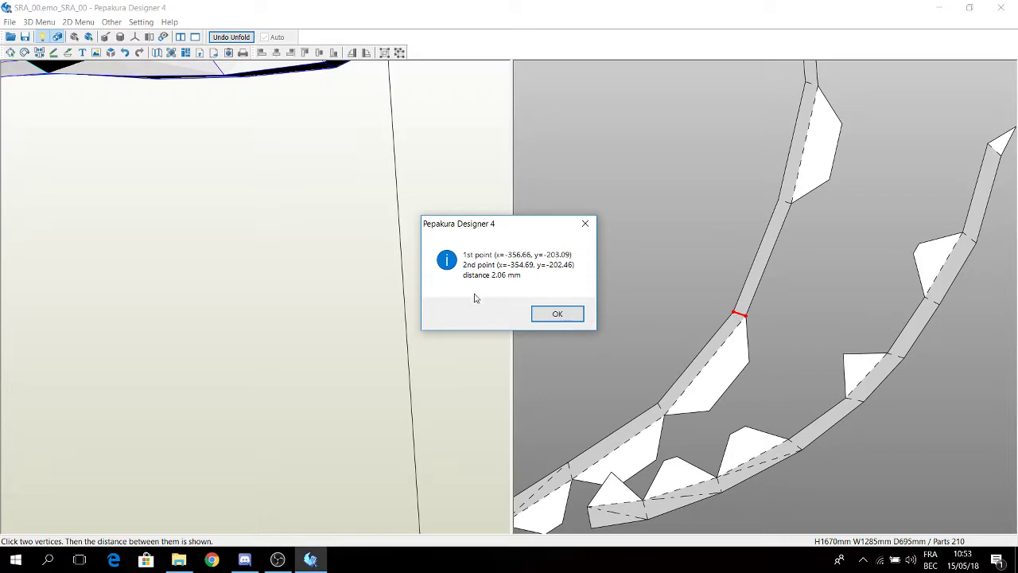
{"action": "left_click", "coordinate": [557, 314]}
{"action": "scroll", "coordinate": [849, 361], "scroll_direction": "down", "scroll_amount": 5}
{"action": "scroll", "coordinate": [630, 348], "scroll_direction": "up", "scroll_amount": 5}
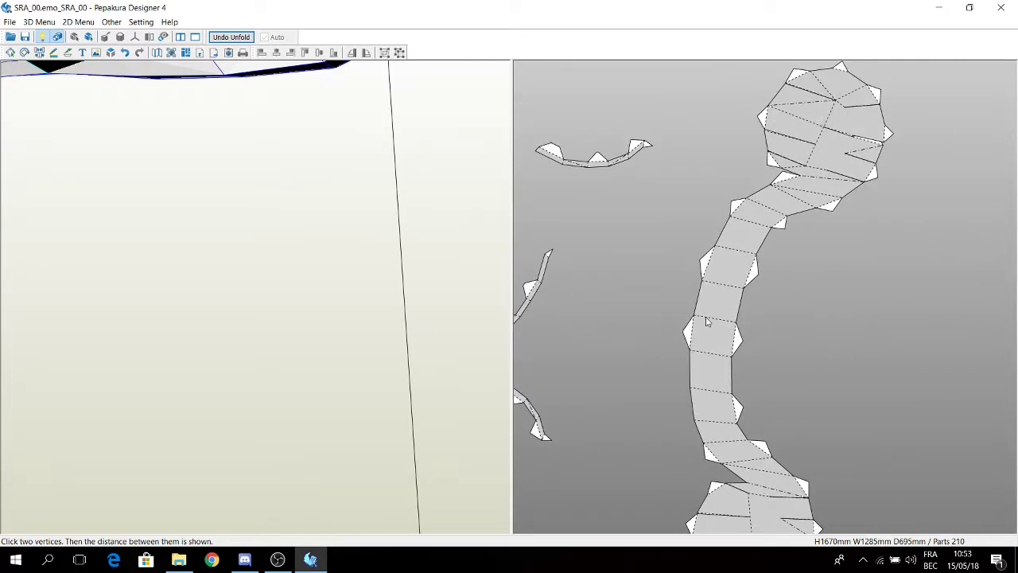
Join the neighbouring strips to the upper edge of the small isolated strip beside the large multi-strip part
{"action": "right_click_drag", "start_coordinate": [469, 268], "coordinate": [370, 305]}
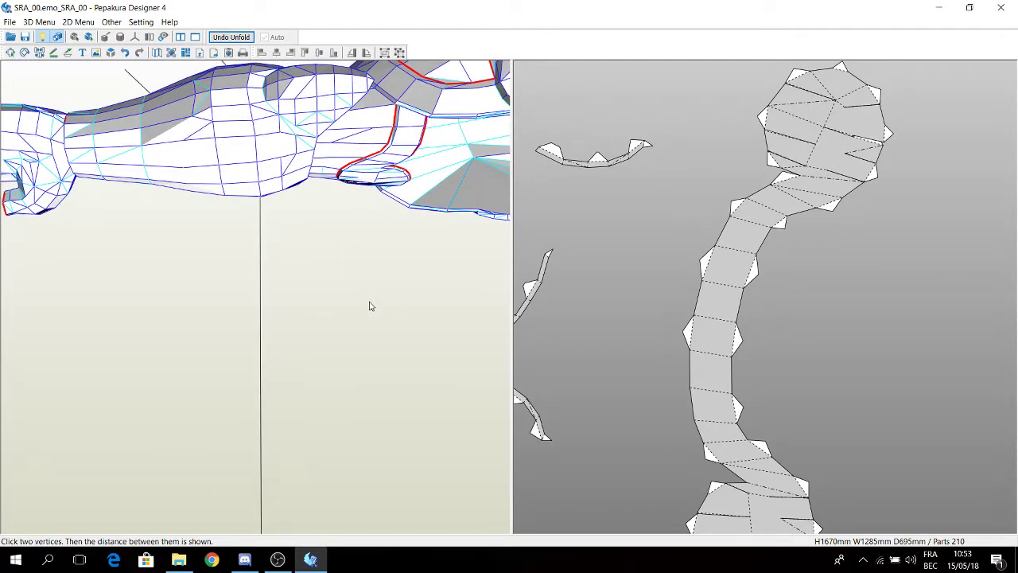
{"action": "right_click", "coordinate": [543, 272]}
{"action": "left_click", "coordinate": [647, 279]}
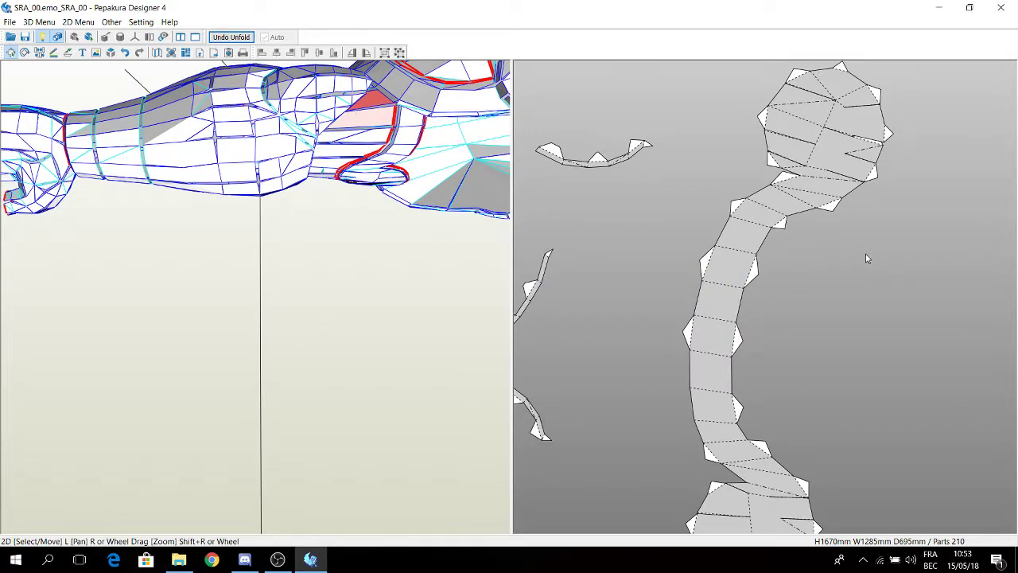
{"action": "middle_click_drag", "start_coordinate": [865, 254], "coordinate": [754, 246]}
{"action": "middle_click_drag", "start_coordinate": [892, 292], "coordinate": [608, 275]}
{"action": "left_click", "coordinate": [779, 307]}
{"action": "scroll", "coordinate": [779, 306], "scroll_direction": "down", "scroll_amount": 3}
{"action": "middle_click_drag", "start_coordinate": [812, 210], "coordinate": [655, 228]}
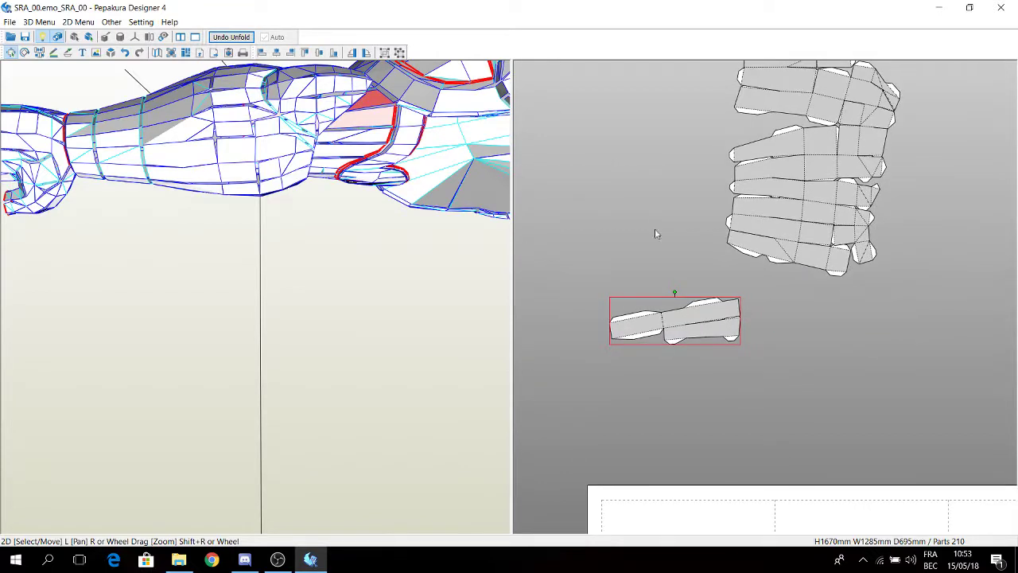
{"action": "right_click", "coordinate": [554, 220]}
{"action": "left_click", "coordinate": [658, 250]}
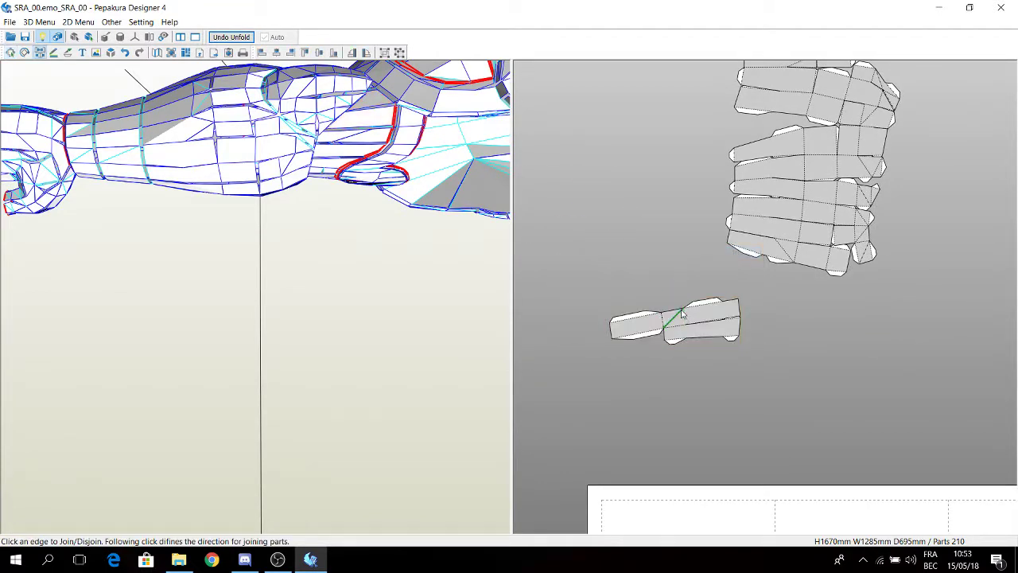
{"action": "left_click", "coordinate": [659, 287]}
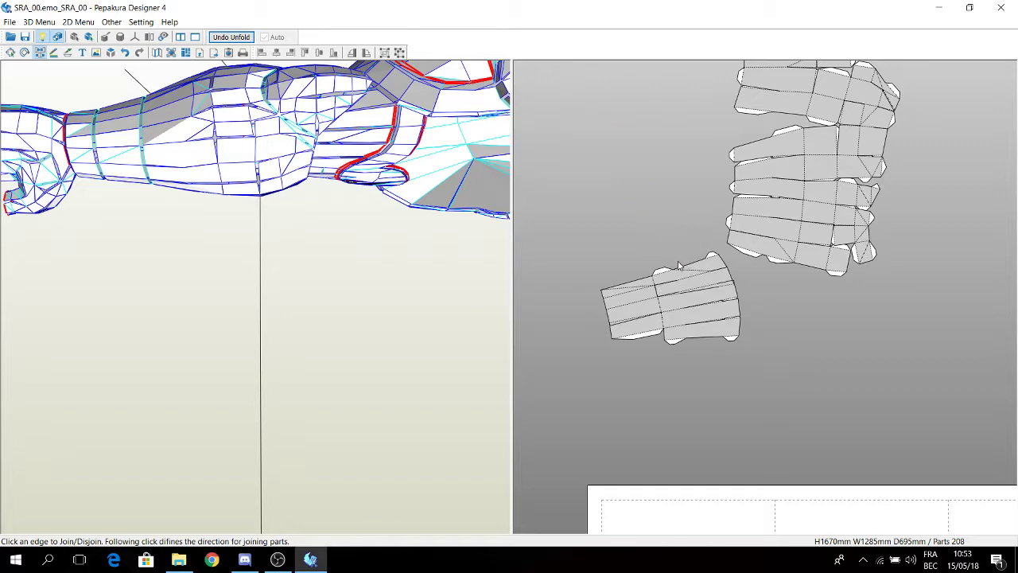
Join the adjacent strips one after another onto the upper edge of the small multi-strip piece
{"action": "left_click", "coordinate": [684, 263]}
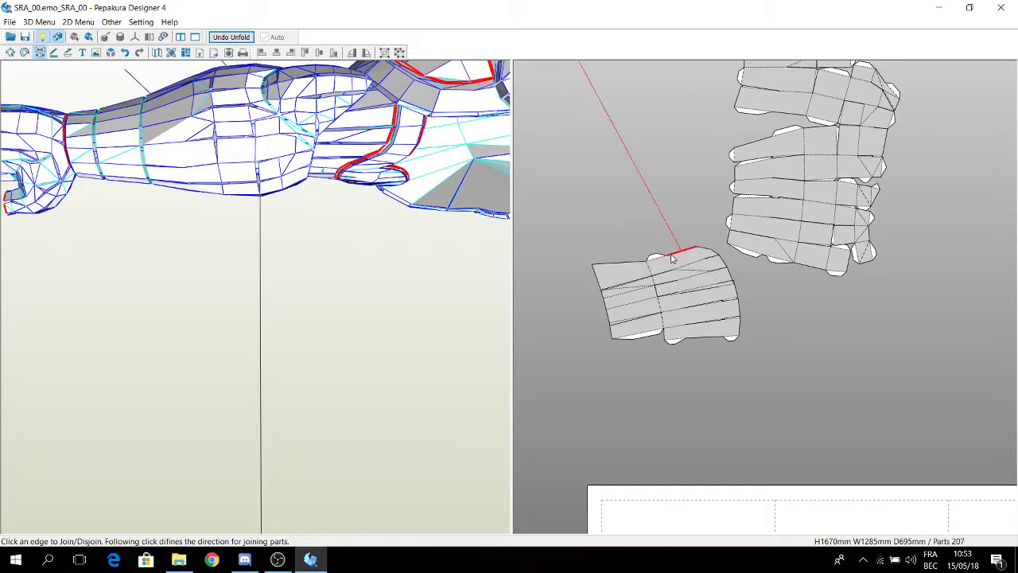
{"action": "left_click", "coordinate": [672, 257]}
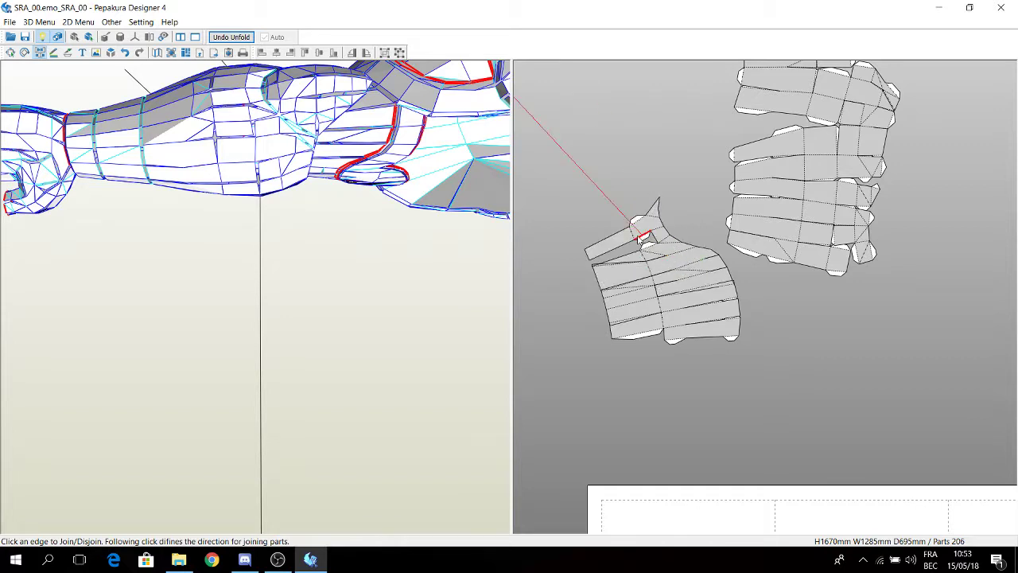
{"action": "left_click", "coordinate": [640, 238]}
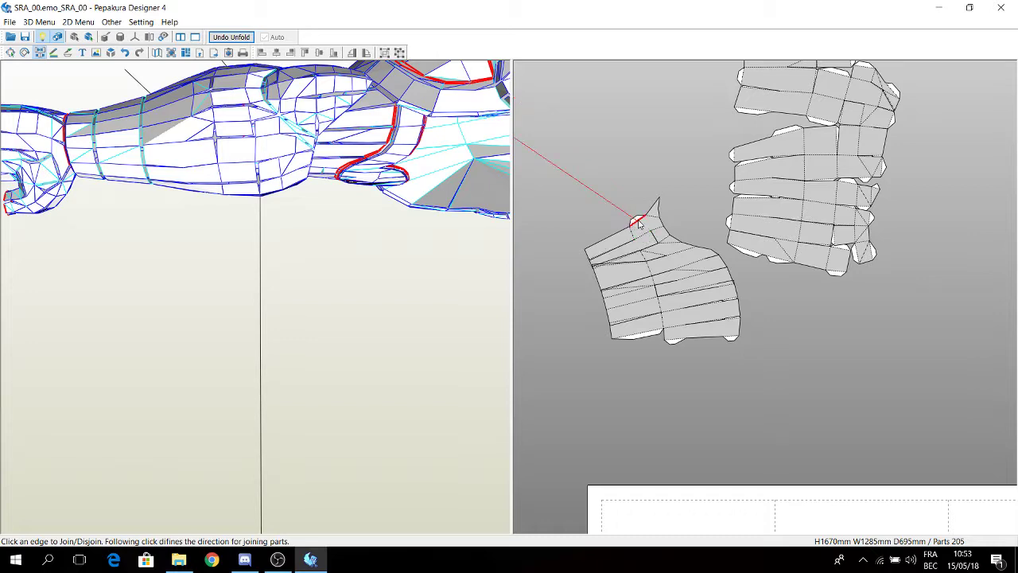
{"action": "left_click", "coordinate": [639, 225]}
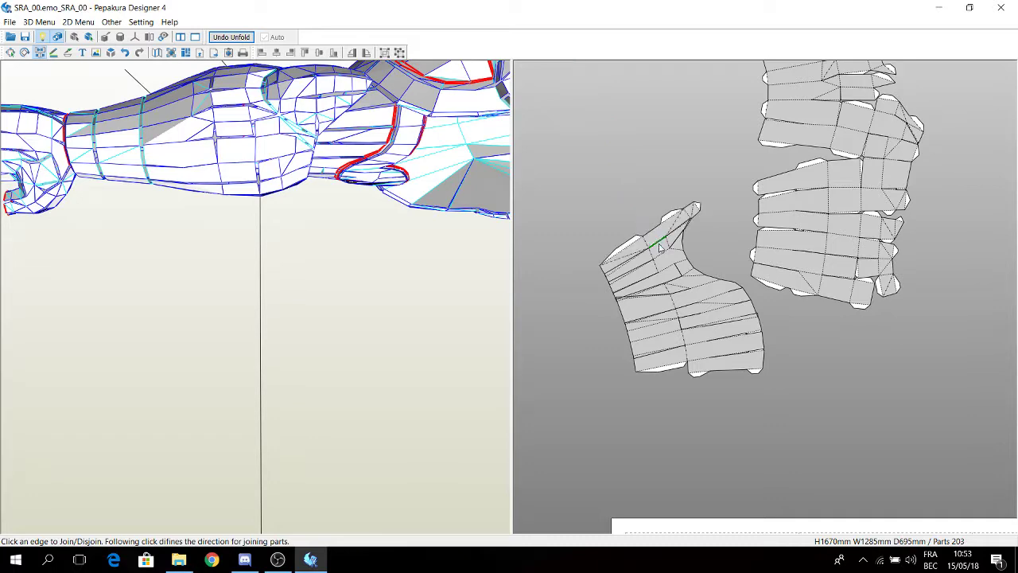
{"action": "left_click", "coordinate": [656, 233]}
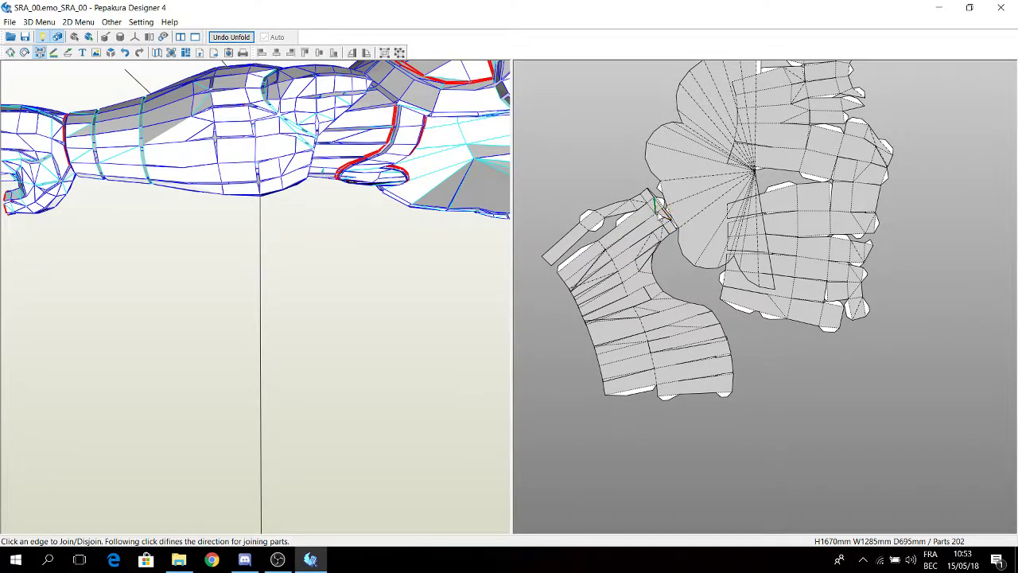
Separate the fan-shaped part from the growing strip piece and move it into the empty area above the long band with round ends
{"action": "scroll", "coordinate": [676, 227], "scroll_direction": "up", "scroll_amount": 3}
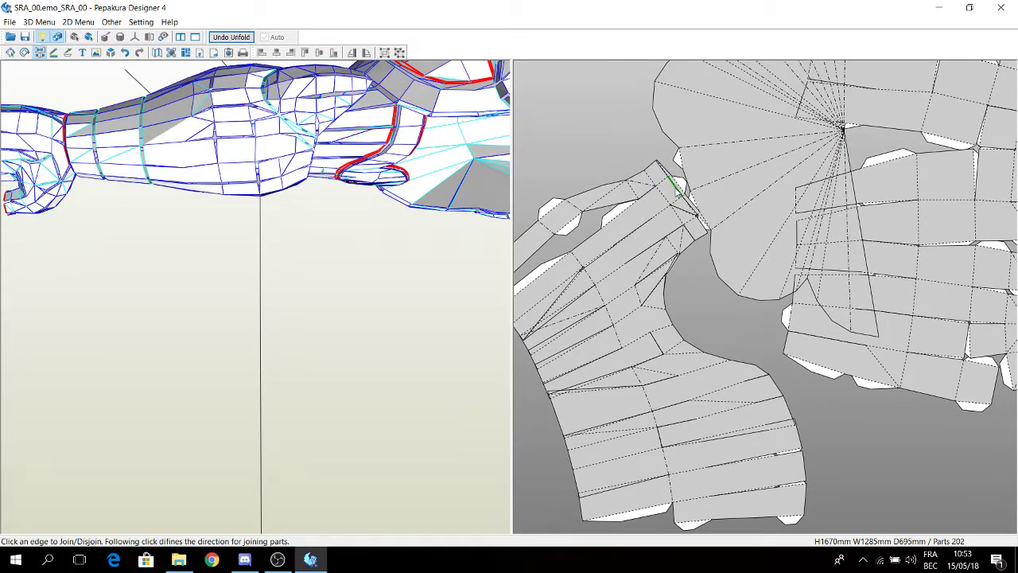
{"action": "left_click", "coordinate": [670, 194]}
{"action": "right_click", "coordinate": [698, 207]}
{"action": "left_click", "coordinate": [698, 206]}
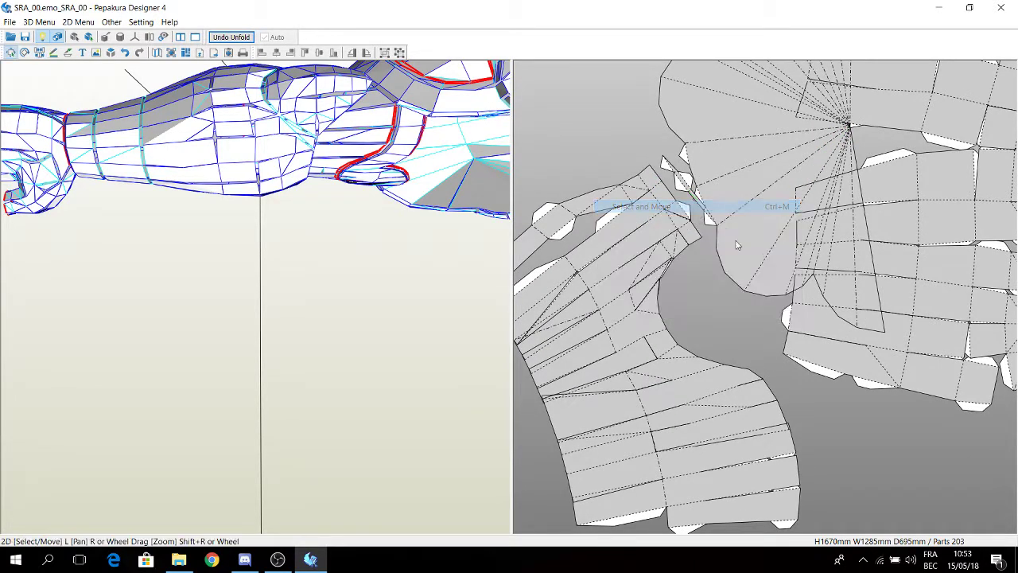
{"action": "scroll", "coordinate": [736, 246], "scroll_direction": "down", "scroll_amount": 5}
{"action": "left_click", "coordinate": [658, 116]}
{"action": "left_click_drag", "start_coordinate": [658, 116], "coordinate": [635, 83]}
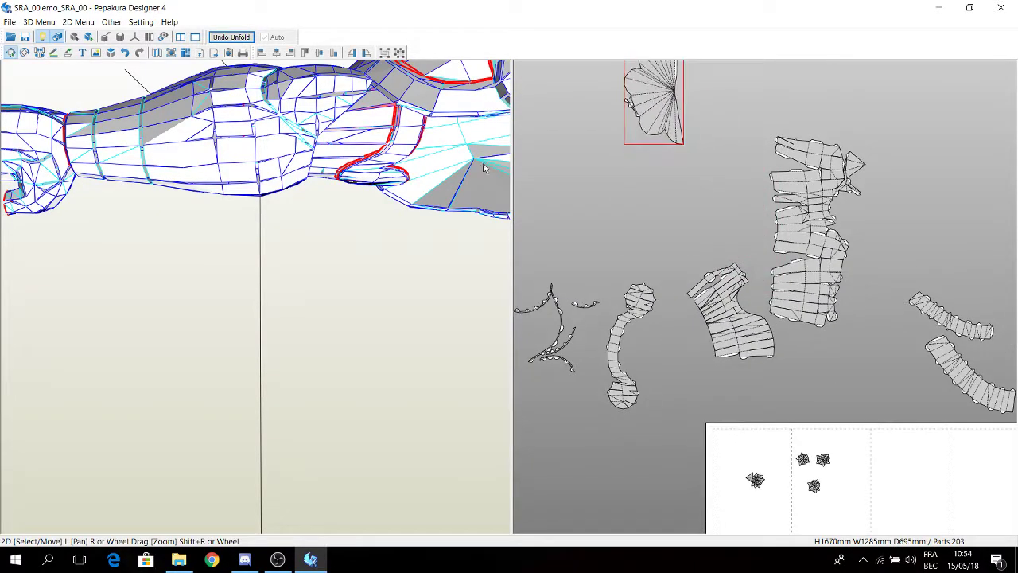
{"action": "left_click_drag", "start_coordinate": [467, 166], "coordinate": [424, 167]}
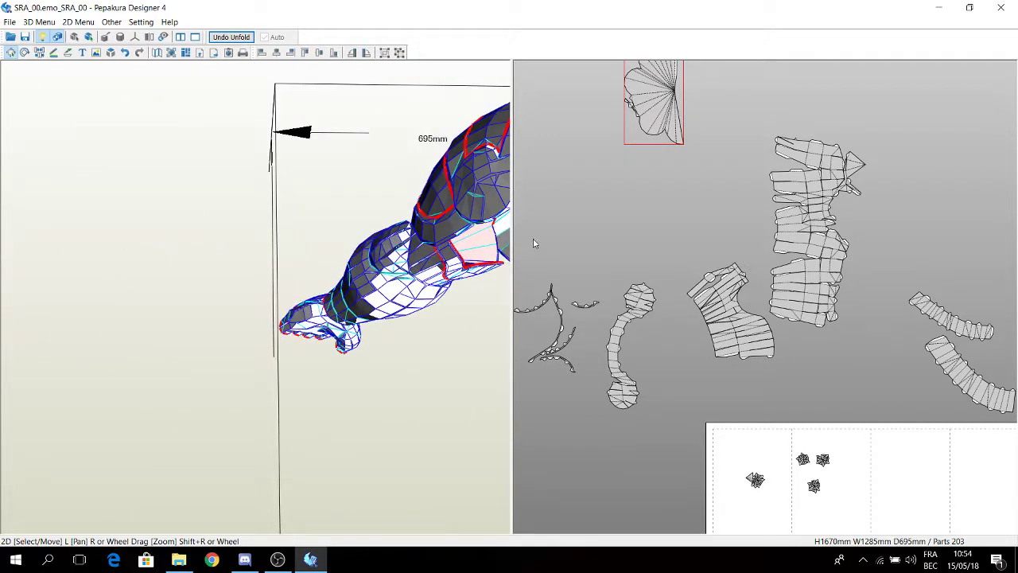
{"action": "right_click_drag", "start_coordinate": [674, 117], "coordinate": [639, 170]}
{"action": "left_click_drag", "start_coordinate": [625, 156], "coordinate": [584, 211]}
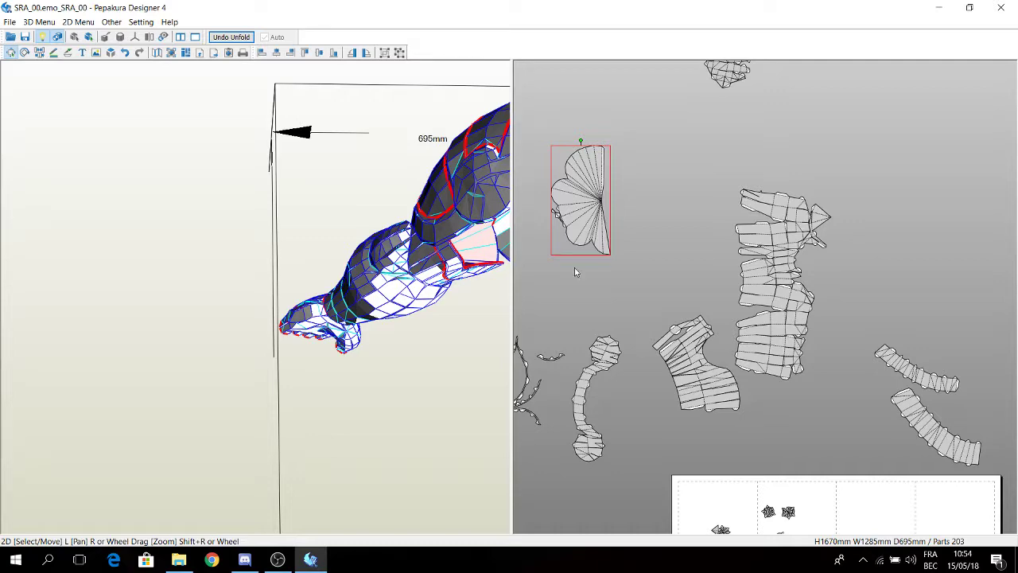
Join the loose narrow strip along the open gap at the upper end of the piece, and attach the strip bordering it
{"action": "scroll", "coordinate": [576, 272], "scroll_direction": "up", "scroll_amount": 2}
{"action": "right_click_drag", "start_coordinate": [568, 280], "coordinate": [698, 252]}
{"action": "scroll", "coordinate": [711, 279], "scroll_direction": "up", "scroll_amount": 2}
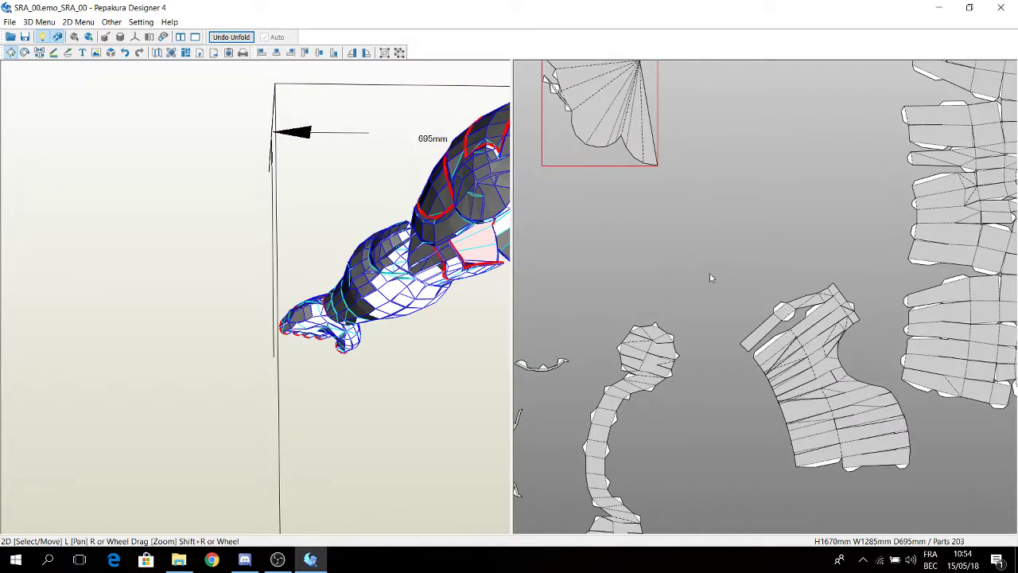
{"action": "scroll", "coordinate": [775, 287], "scroll_direction": "up", "scroll_amount": 2}
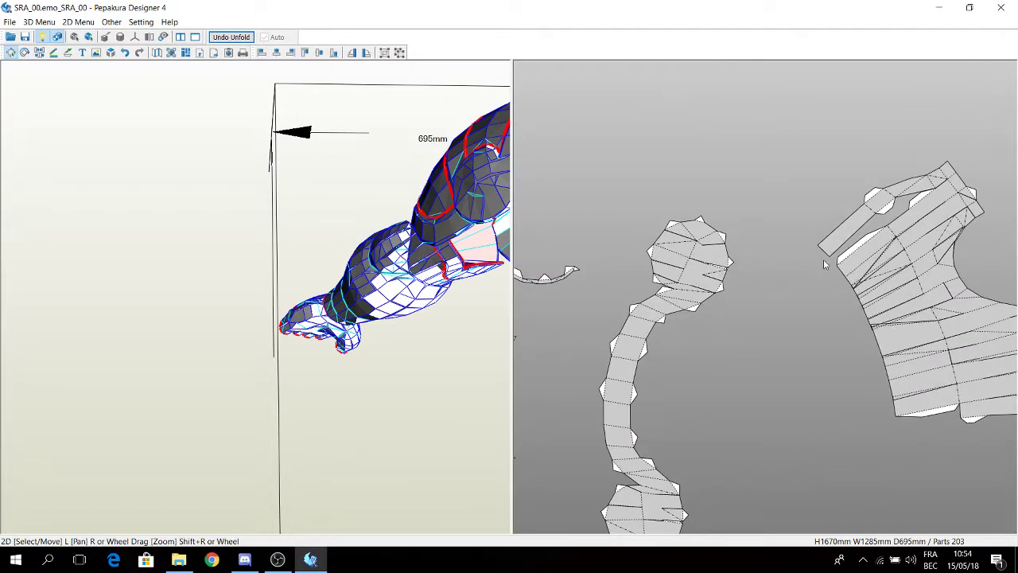
{"action": "right_click", "coordinate": [718, 262]}
{"action": "left_click", "coordinate": [787, 292]}
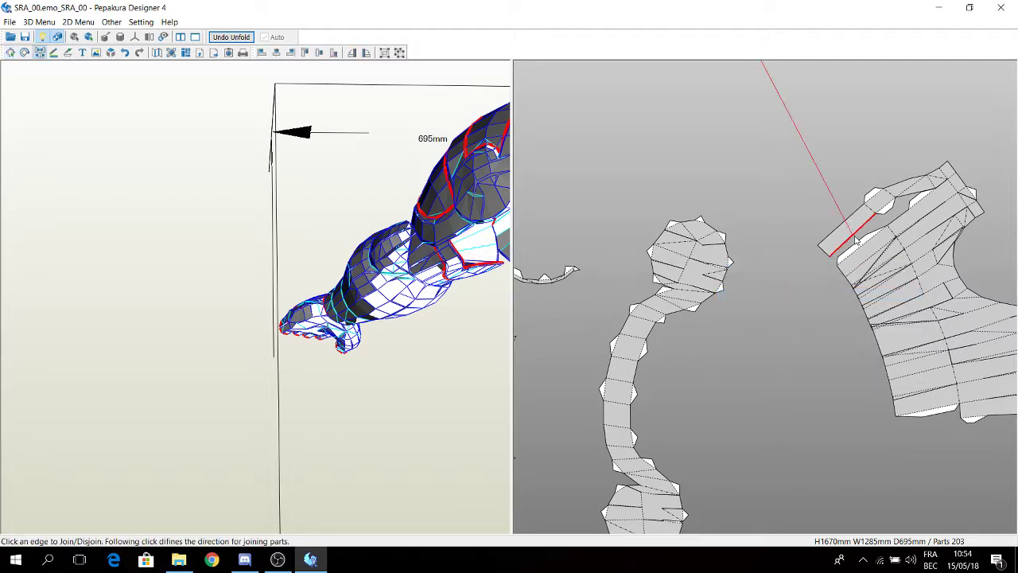
{"action": "left_click", "coordinate": [849, 229]}
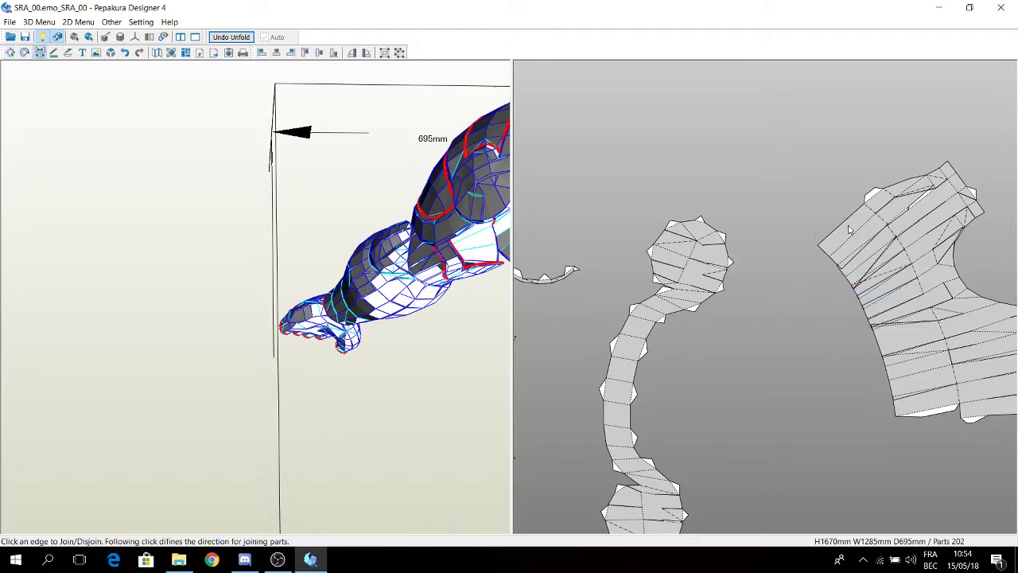
{"action": "left_click", "coordinate": [905, 184]}
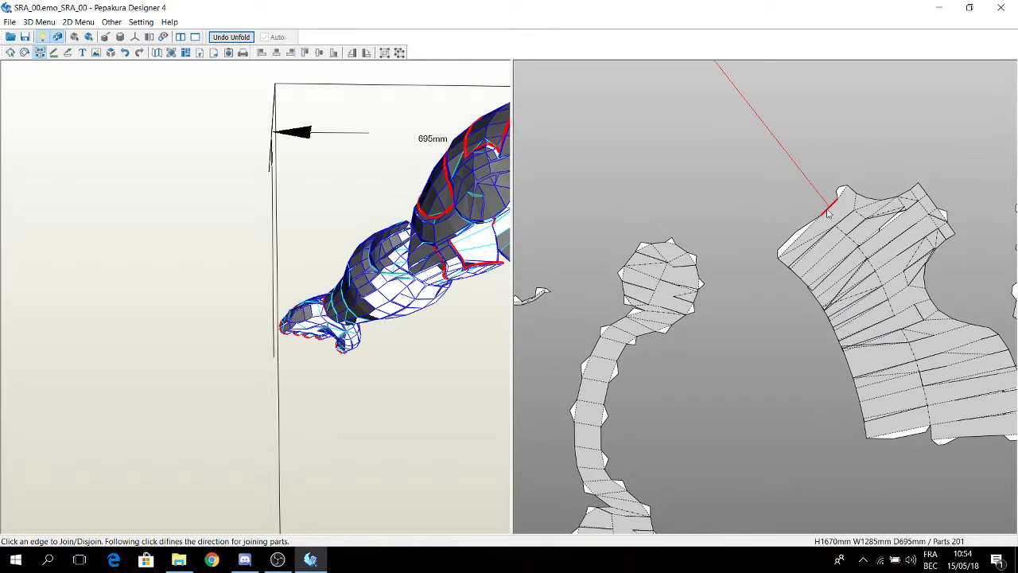
Extend the upper end of the piece with the next neighbouring strips, including the pointed one
{"action": "left_click", "coordinate": [827, 212]}
{"action": "left_click", "coordinate": [801, 195]}
{"action": "left_click", "coordinate": [803, 195]}
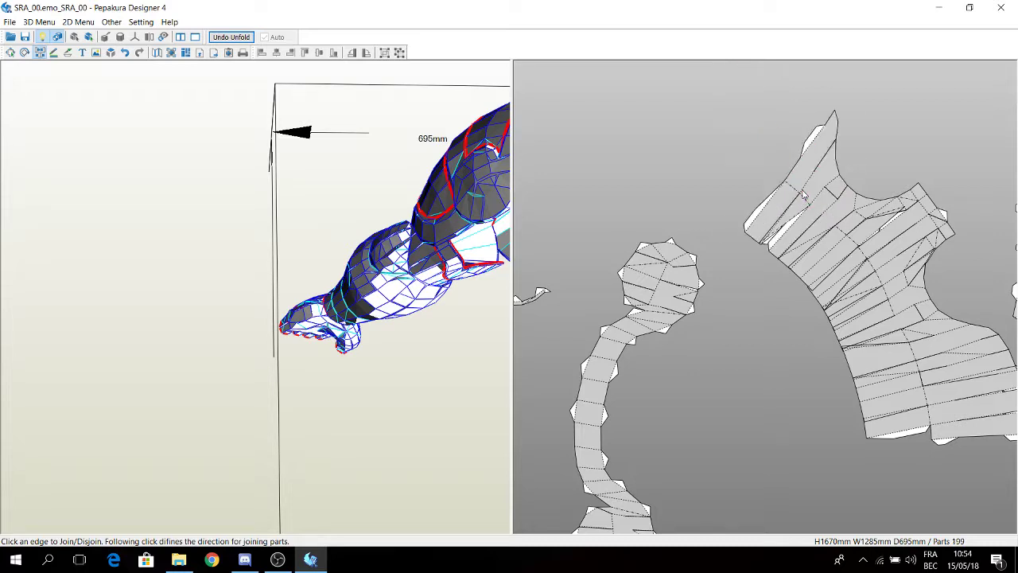
{"action": "left_click", "coordinate": [789, 183]}
{"action": "left_click", "coordinate": [788, 182]}
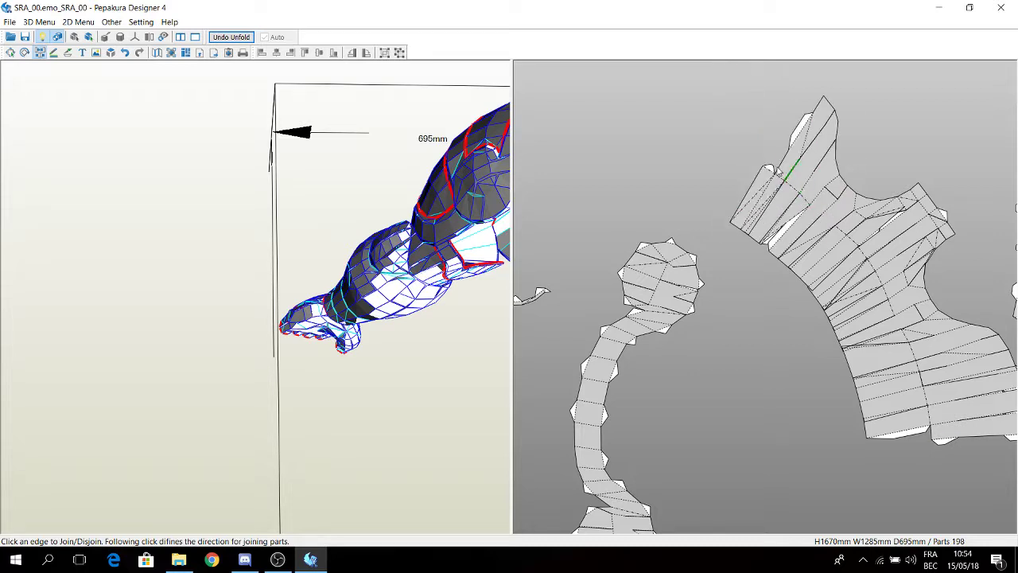
Disjoin the outermost narrow strip from the upper end of the piece and rejoin it to the piece's lower end
{"action": "left_click", "coordinate": [781, 169]}
{"action": "left_click", "coordinate": [768, 169]}
{"action": "left_click", "coordinate": [772, 182]}
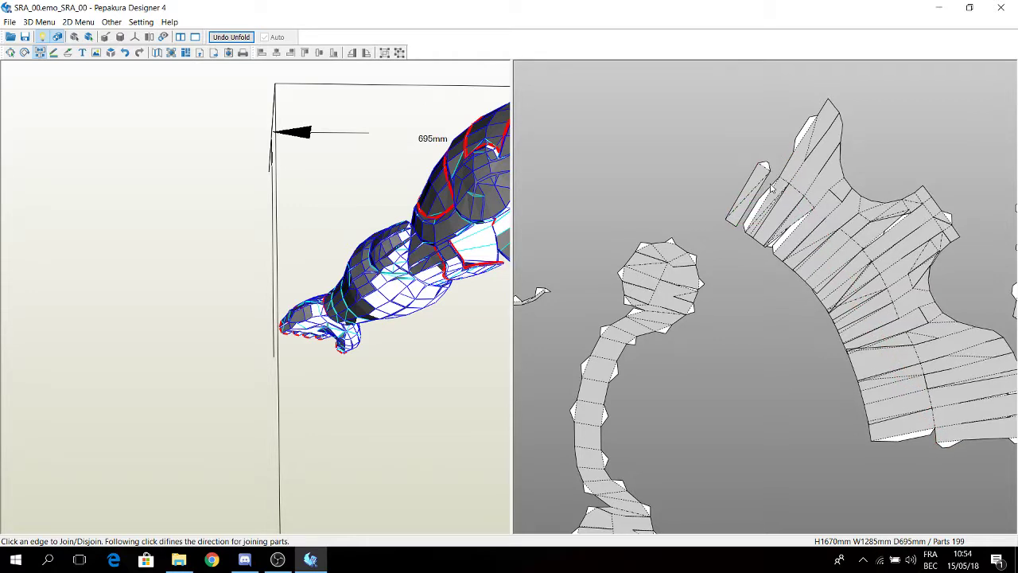
{"action": "left_click", "coordinate": [746, 191]}
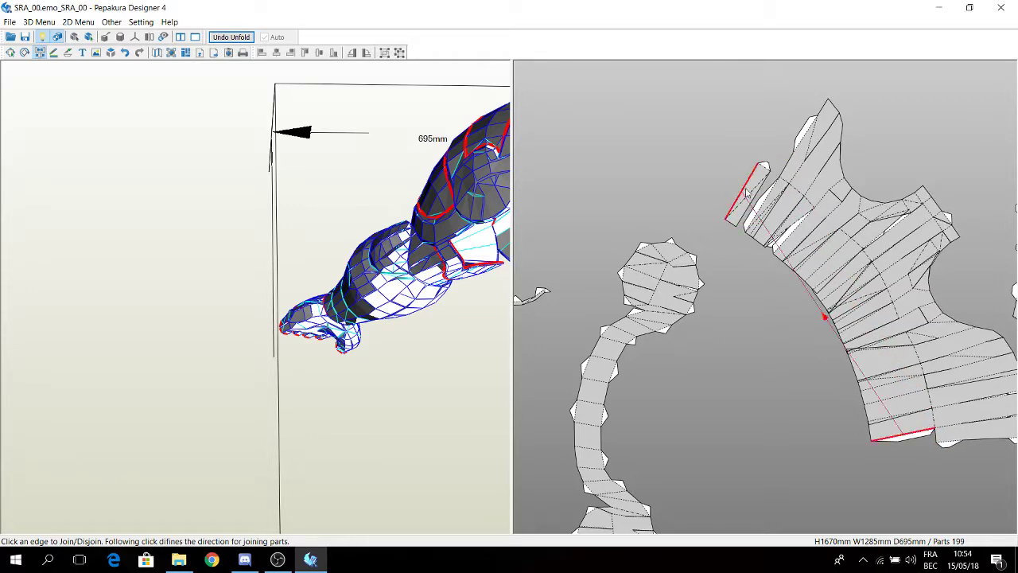
{"action": "left_click", "coordinate": [904, 432]}
{"action": "right_click_drag", "start_coordinate": [906, 429], "coordinate": [842, 433]}
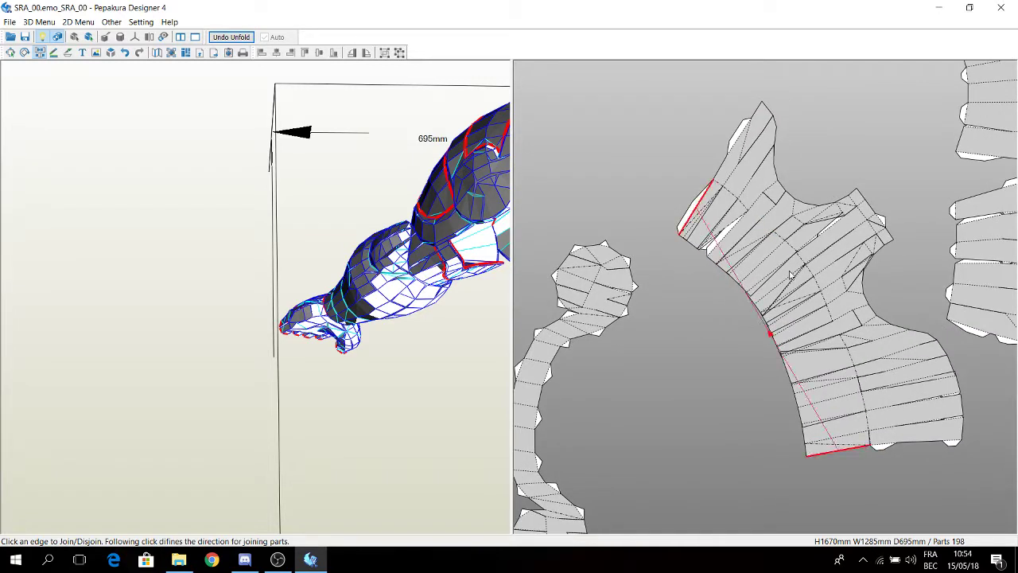
Join the edges of the open slit near the upper end of the curved piece
{"action": "left_click", "coordinate": [712, 239]}
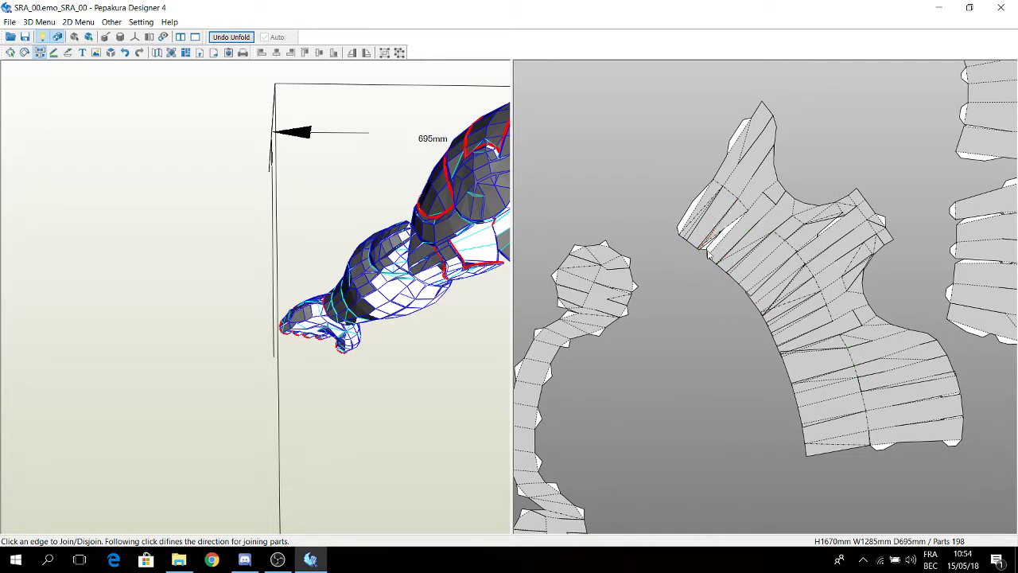
{"action": "left_click", "coordinate": [713, 240]}
{"action": "scroll", "coordinate": [724, 270], "scroll_direction": "up", "scroll_amount": 3}
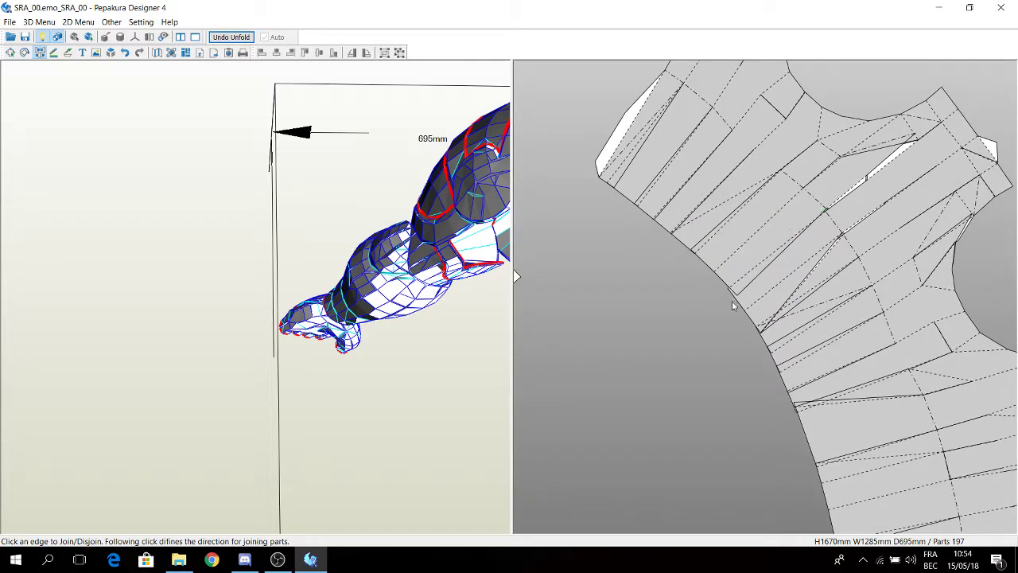
{"action": "scroll", "coordinate": [734, 305], "scroll_direction": "down", "scroll_amount": 5}
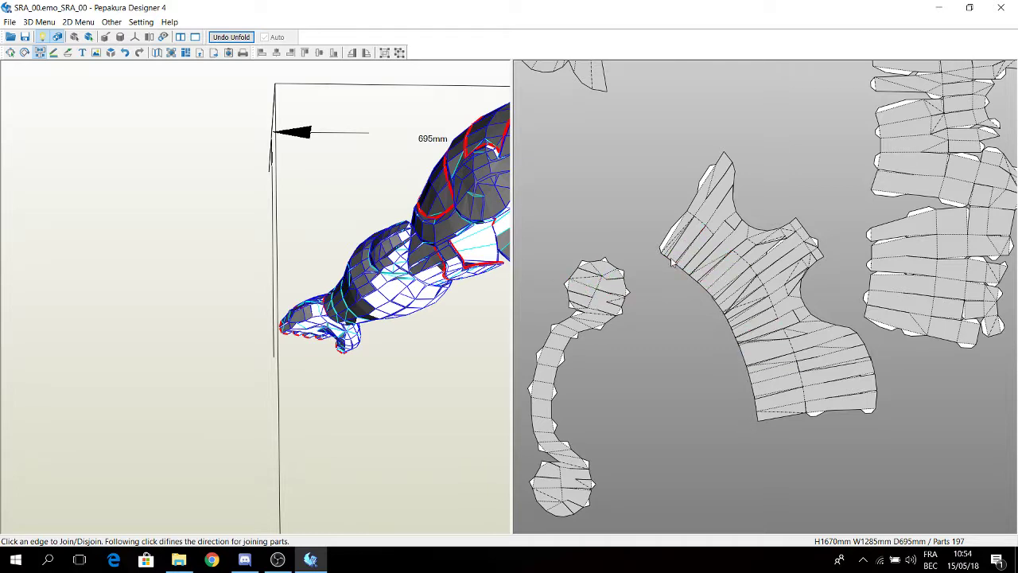
Select the curved multi-strip piece and highlight a face beside its pointed tip to locate it on the 3D arm
{"action": "right_click_drag", "start_coordinate": [655, 288], "coordinate": [643, 288]}
{"action": "left_click", "coordinate": [640, 314]}
{"action": "left_click", "coordinate": [735, 287]}
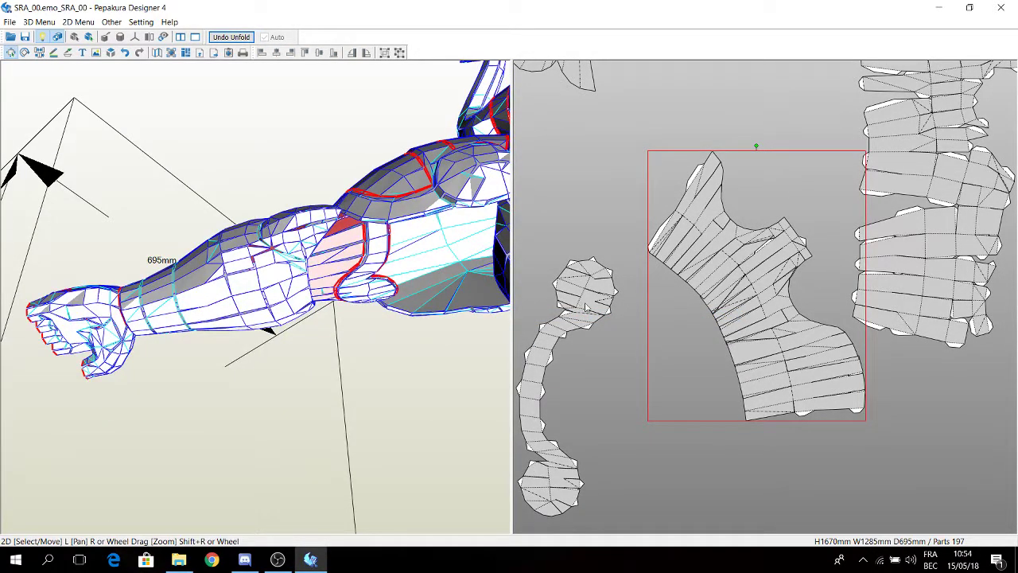
{"action": "double_click", "coordinate": [711, 207]}
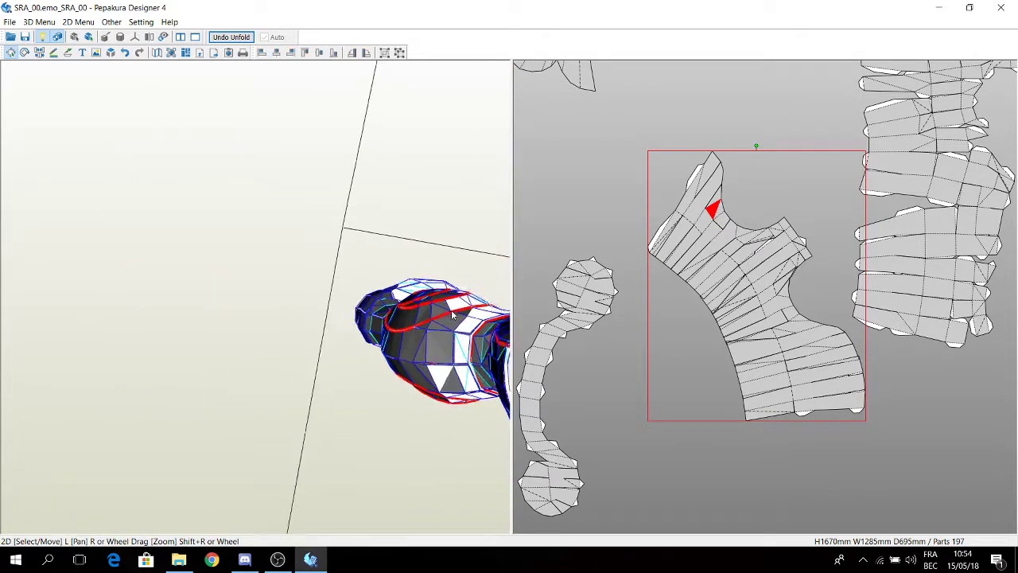
{"action": "left_click_drag", "start_coordinate": [419, 252], "coordinate": [299, 200]}
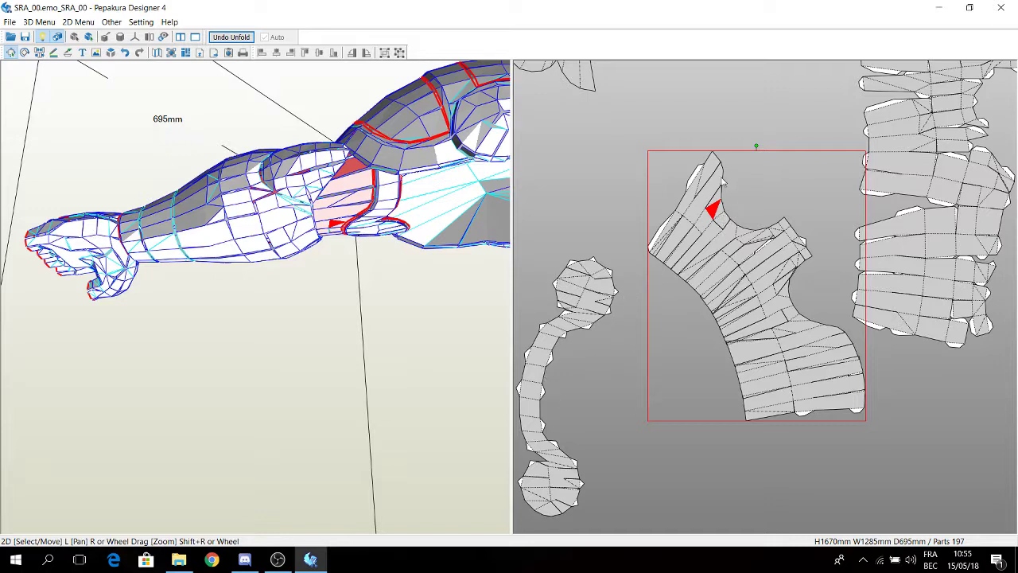
Examine the curved multi-strip piece in the 2D pattern, its neighbouring parts and its location on the 3D arm
{"action": "scroll", "coordinate": [725, 180], "scroll_direction": "up", "scroll_amount": 5}
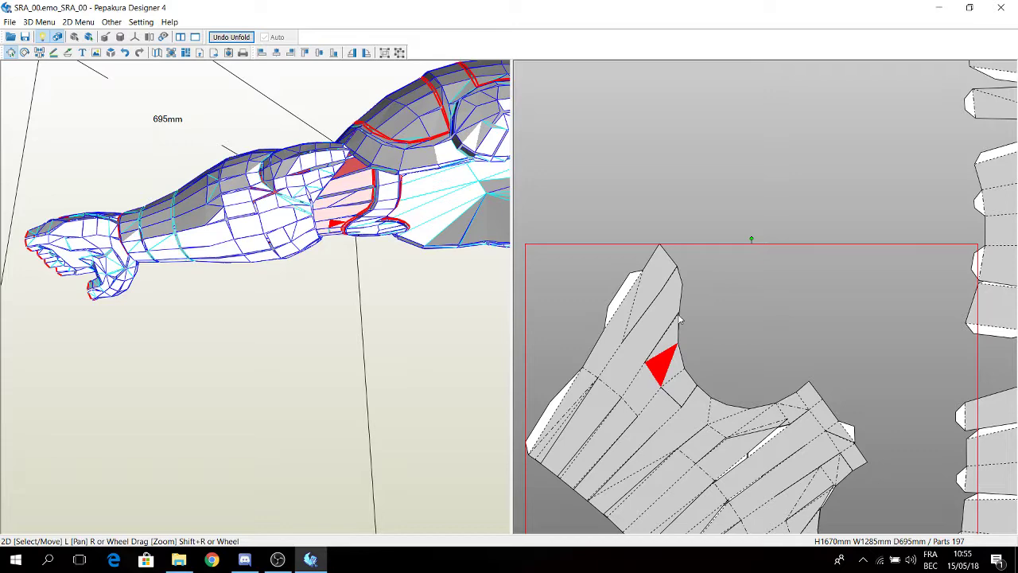
{"action": "scroll", "coordinate": [679, 318], "scroll_direction": "down", "scroll_amount": 3}
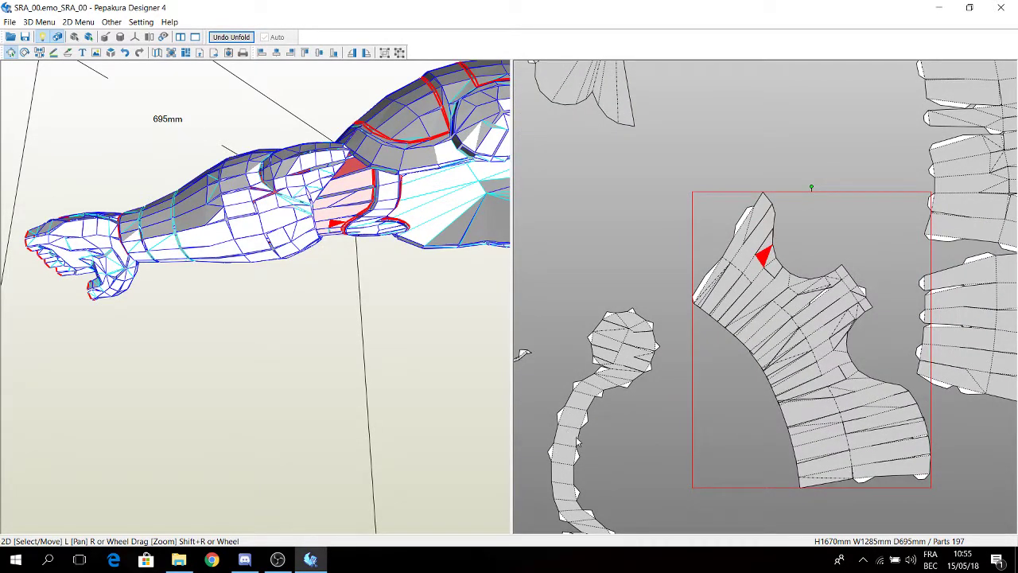
{"action": "right_click_drag", "start_coordinate": [574, 437], "coordinate": [581, 354]}
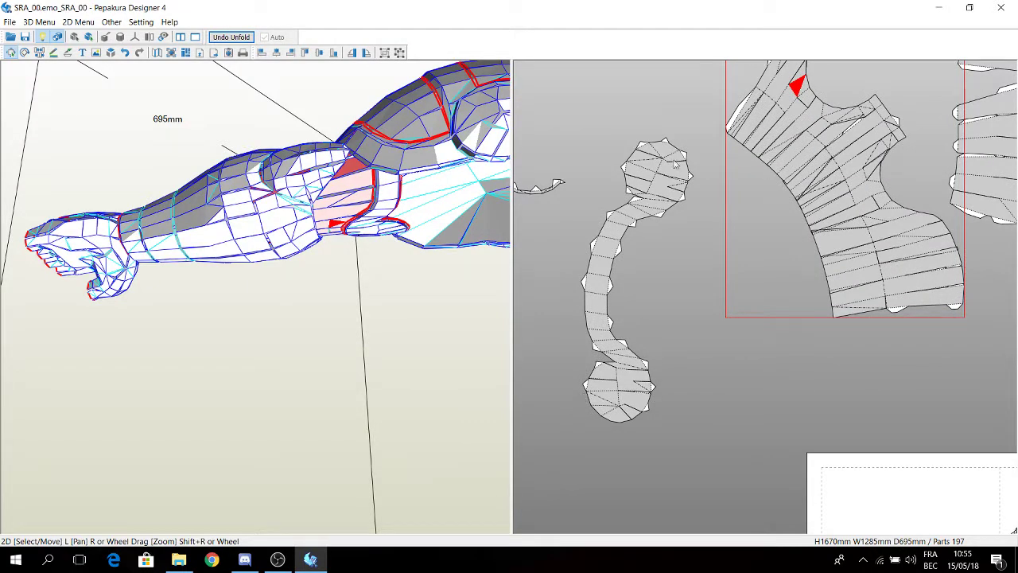
{"action": "scroll", "coordinate": [674, 392], "scroll_direction": "down", "scroll_amount": 2}
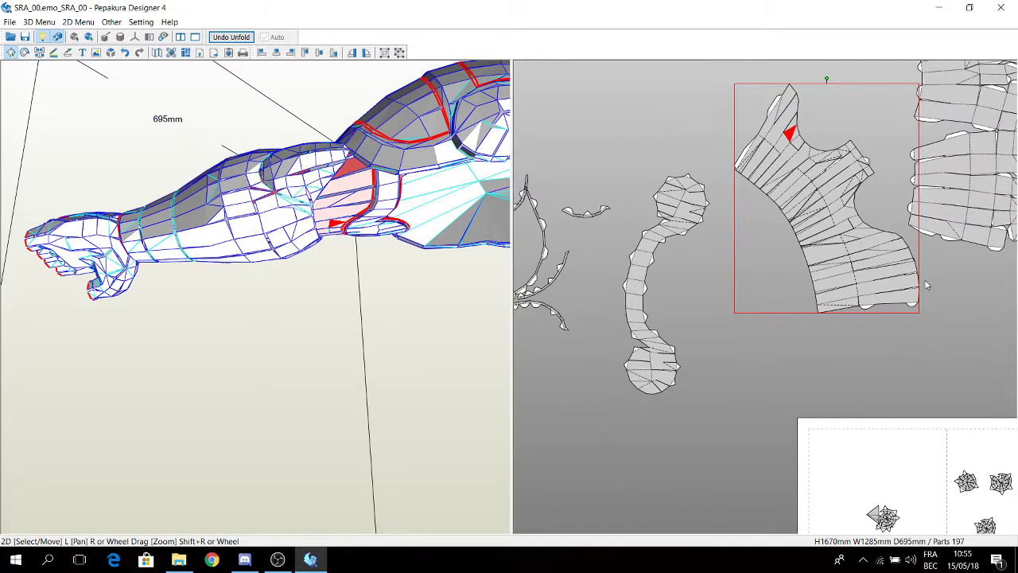
{"action": "right_click_drag", "start_coordinate": [917, 286], "coordinate": [785, 397]}
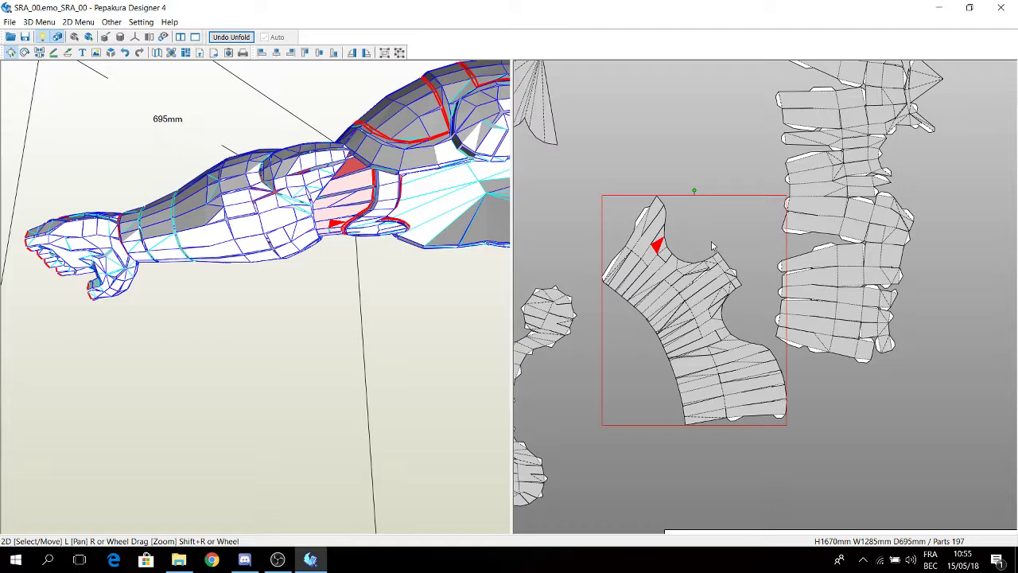
{"action": "right_click_drag", "start_coordinate": [604, 339], "coordinate": [679, 302]}
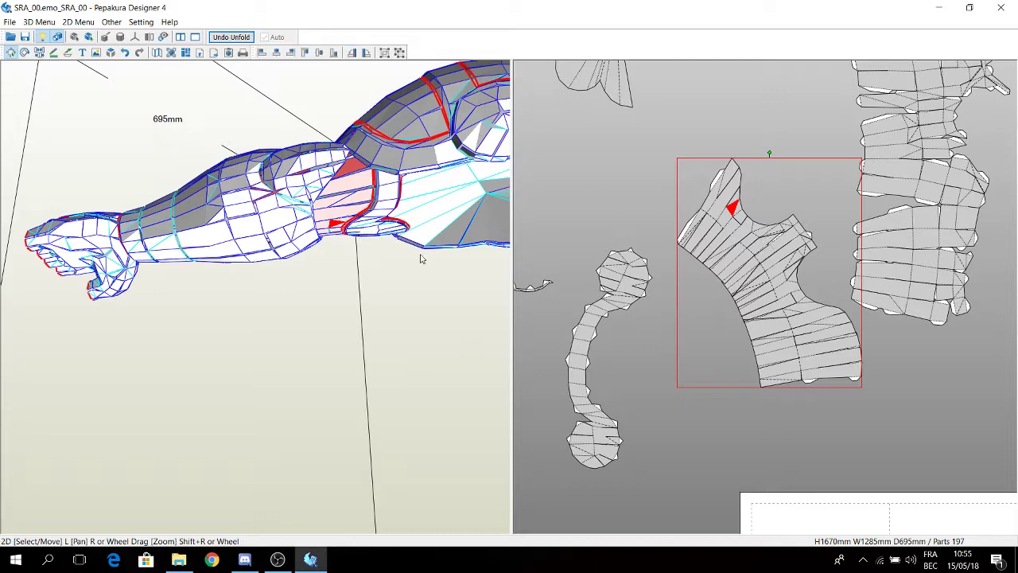
{"action": "right_click_drag", "start_coordinate": [361, 183], "coordinate": [389, 121]}
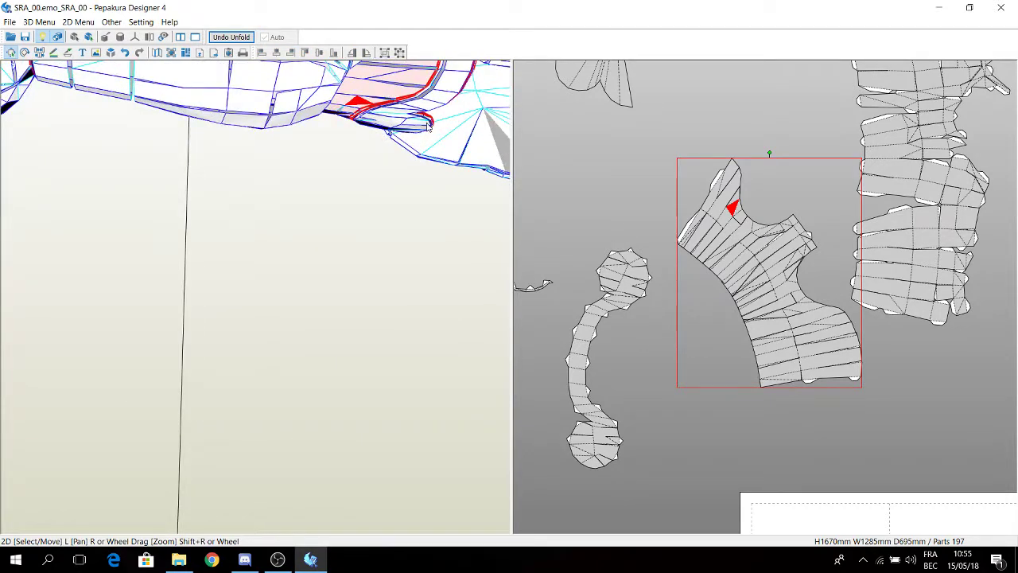
{"action": "scroll", "coordinate": [745, 318], "scroll_direction": "down", "scroll_amount": 2}
{"action": "right_click_drag", "start_coordinate": [757, 334], "coordinate": [712, 325]}
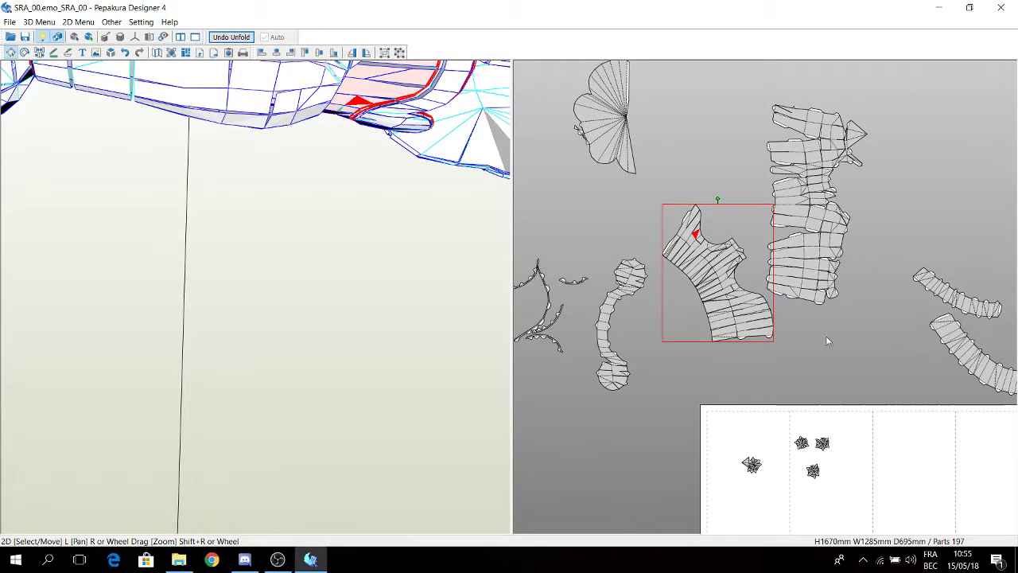
{"action": "right_click_drag", "start_coordinate": [827, 340], "coordinate": [761, 356]}
{"action": "right_click_drag", "start_coordinate": [684, 416], "coordinate": [737, 385]}
Disjoin the lowest short strips of the curved piece from the wider strips along its inner lengthwise line
{"action": "right_click", "coordinate": [737, 385]}
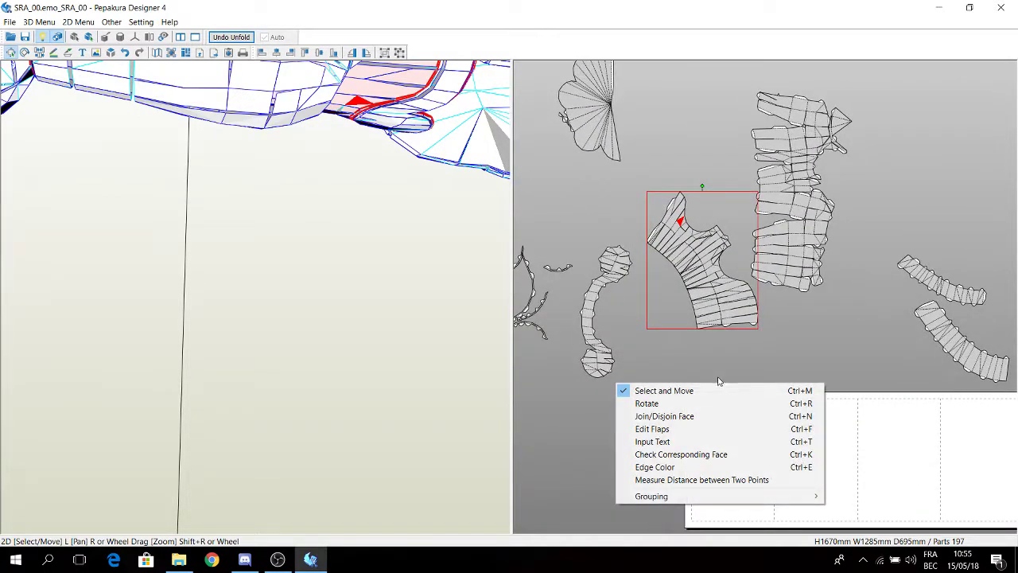
{"action": "left_click", "coordinate": [700, 417]}
{"action": "scroll", "coordinate": [686, 338], "scroll_direction": "up", "scroll_amount": 4}
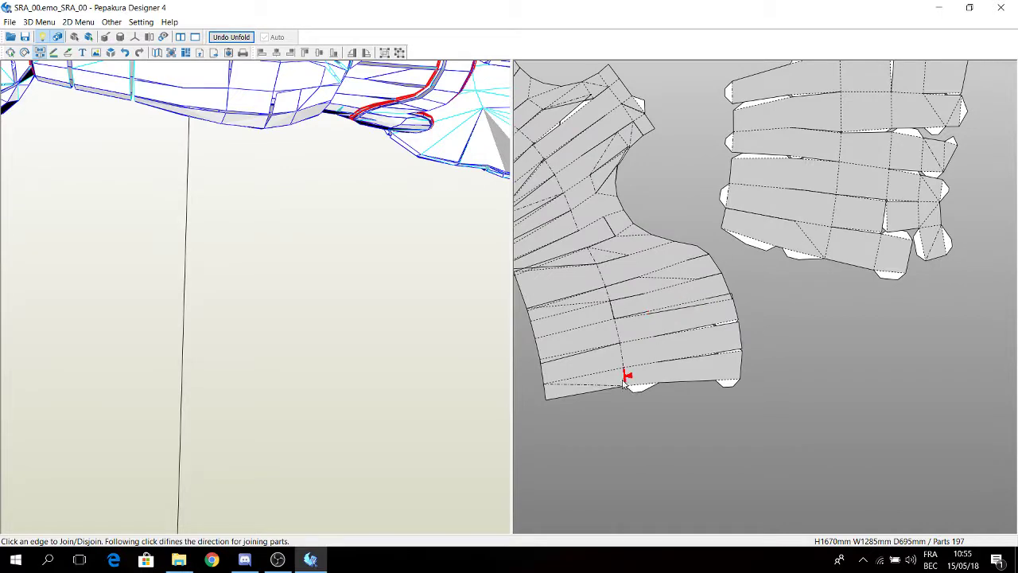
{"action": "middle_click_drag", "start_coordinate": [629, 392], "coordinate": [631, 389]}
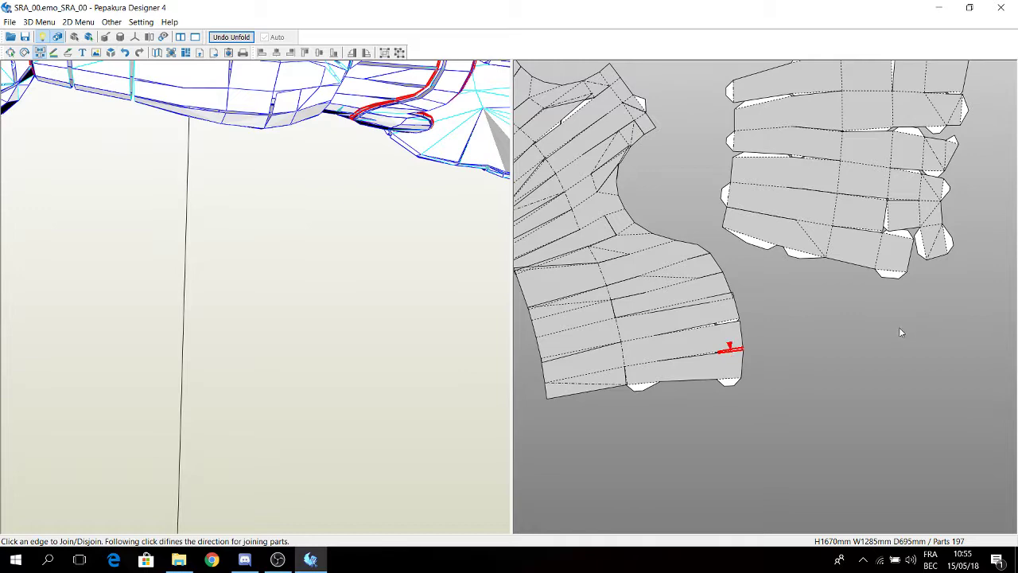
{"action": "left_click", "coordinate": [834, 329]}
{"action": "middle_click_drag", "start_coordinate": [673, 336], "coordinate": [734, 356]}
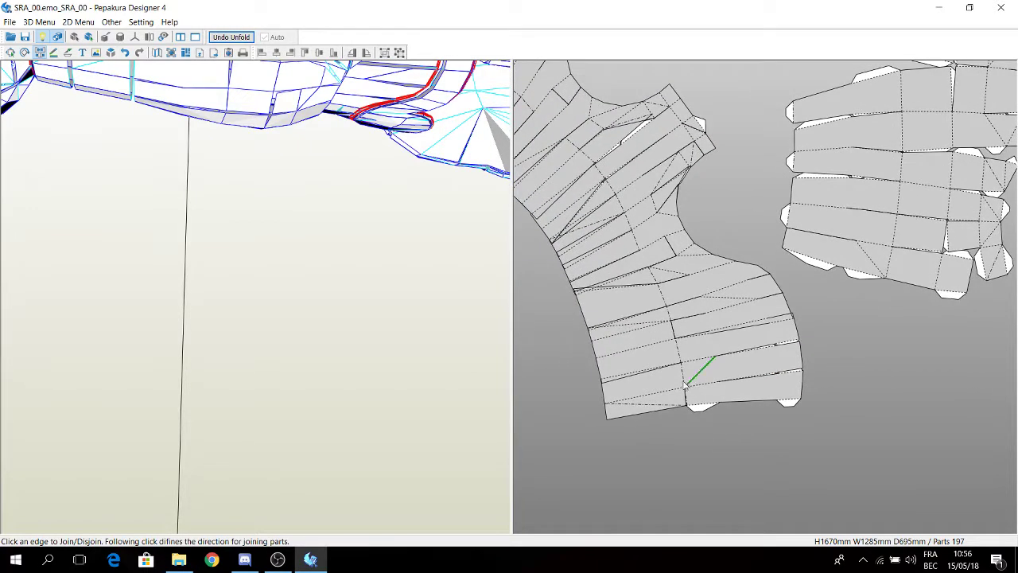
{"action": "left_click", "coordinate": [685, 384]}
{"action": "left_click", "coordinate": [689, 357]}
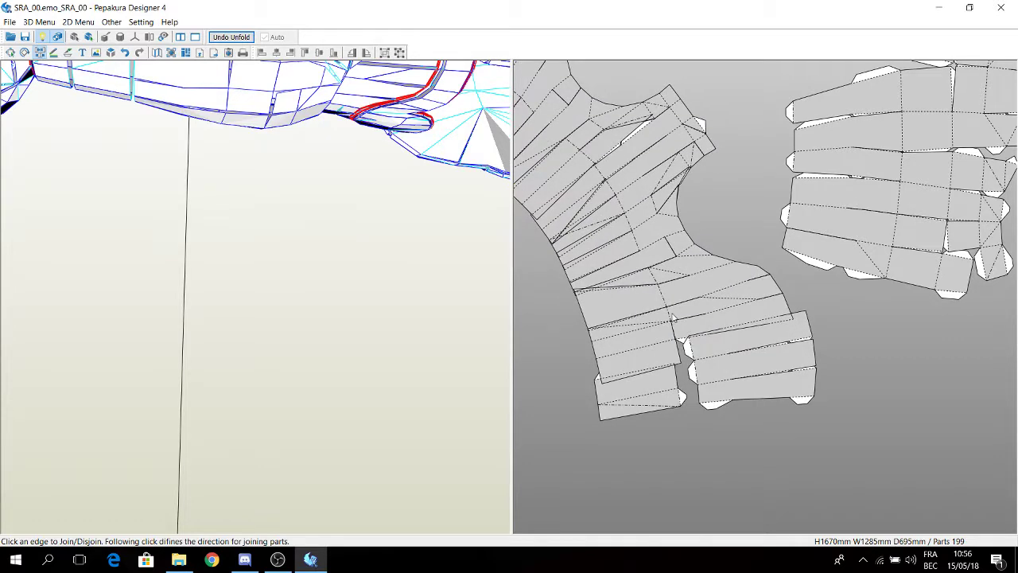
Continue disjoining the short outer-side strips upward along the same line, up to the piece's narrow middle
{"action": "left_click", "coordinate": [669, 315]}
{"action": "left_click", "coordinate": [670, 294]}
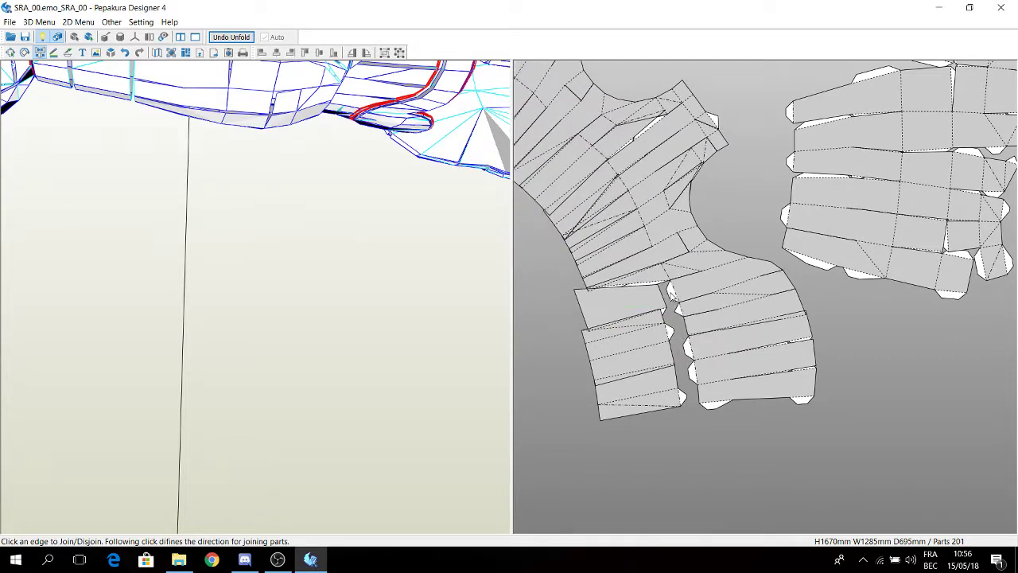
{"action": "left_click", "coordinate": [666, 271]}
{"action": "left_click", "coordinate": [664, 256]}
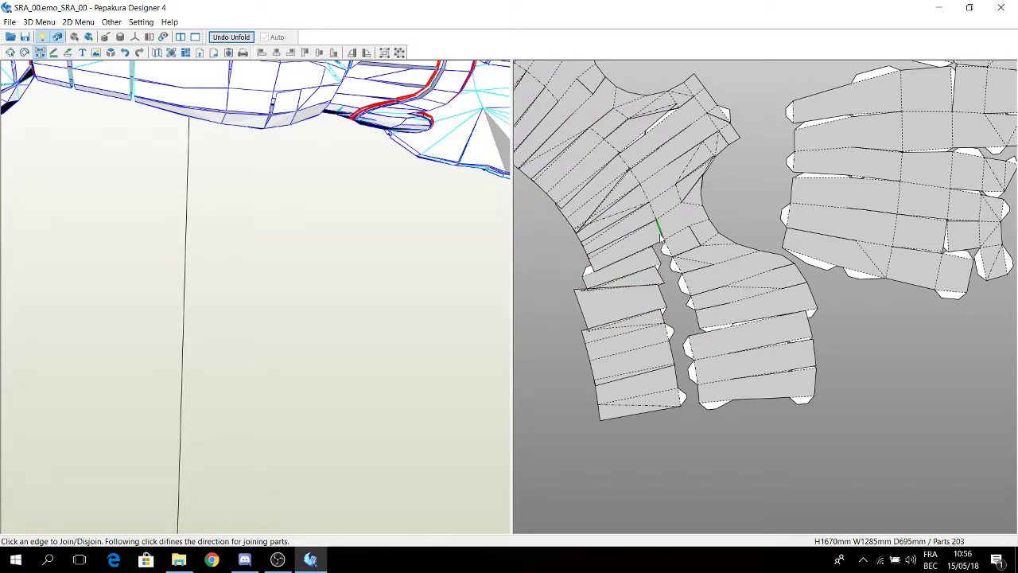
{"action": "left_click", "coordinate": [665, 237]}
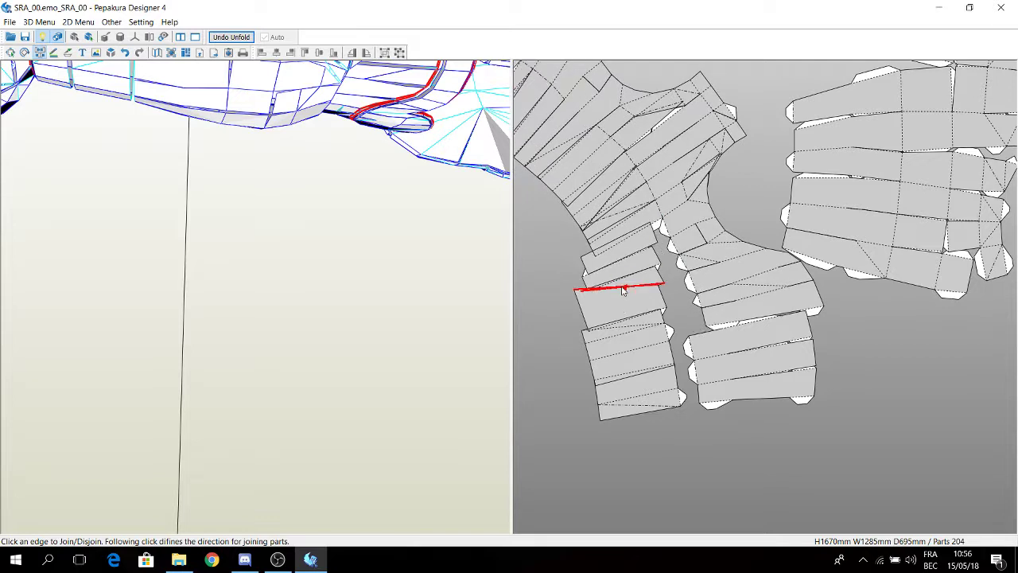
Join the detached short strips into one continuous band, adding one more strip disjoined from the upper body of the piece
{"action": "left_click", "coordinate": [623, 289]}
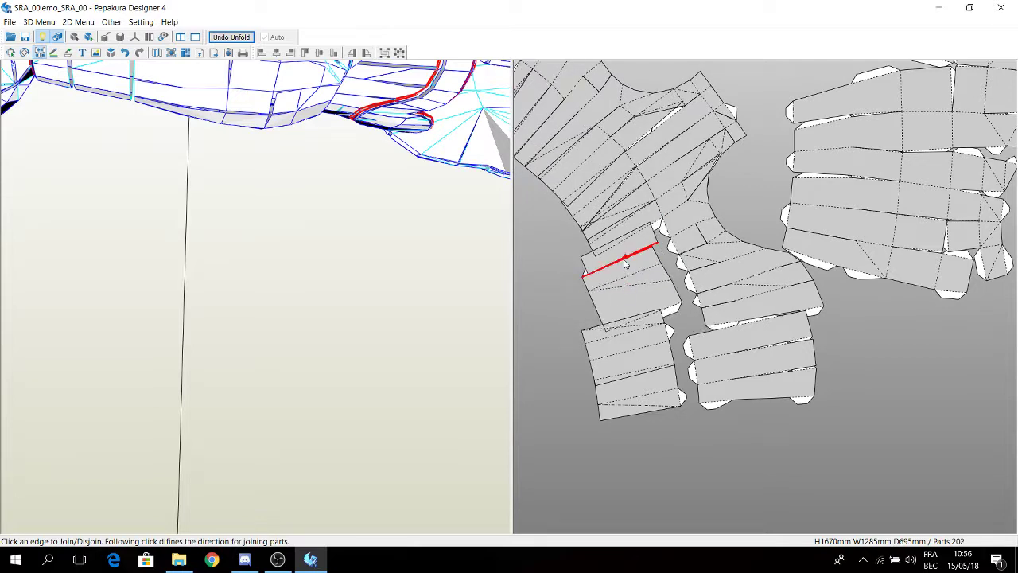
{"action": "left_click", "coordinate": [625, 286]}
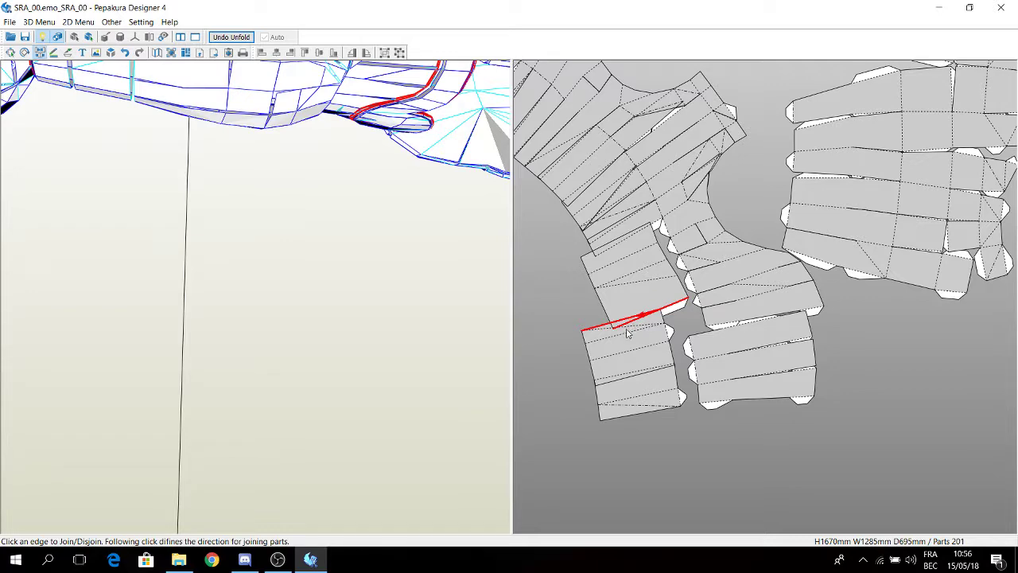
{"action": "left_click", "coordinate": [629, 327]}
{"action": "left_click", "coordinate": [626, 390]}
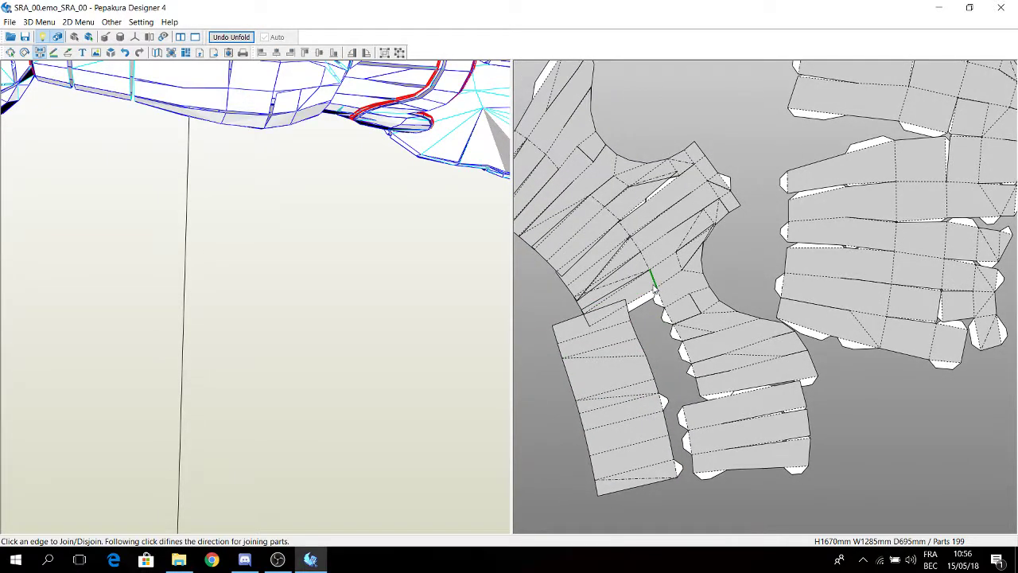
{"action": "left_click", "coordinate": [652, 291]}
{"action": "left_click", "coordinate": [640, 298]}
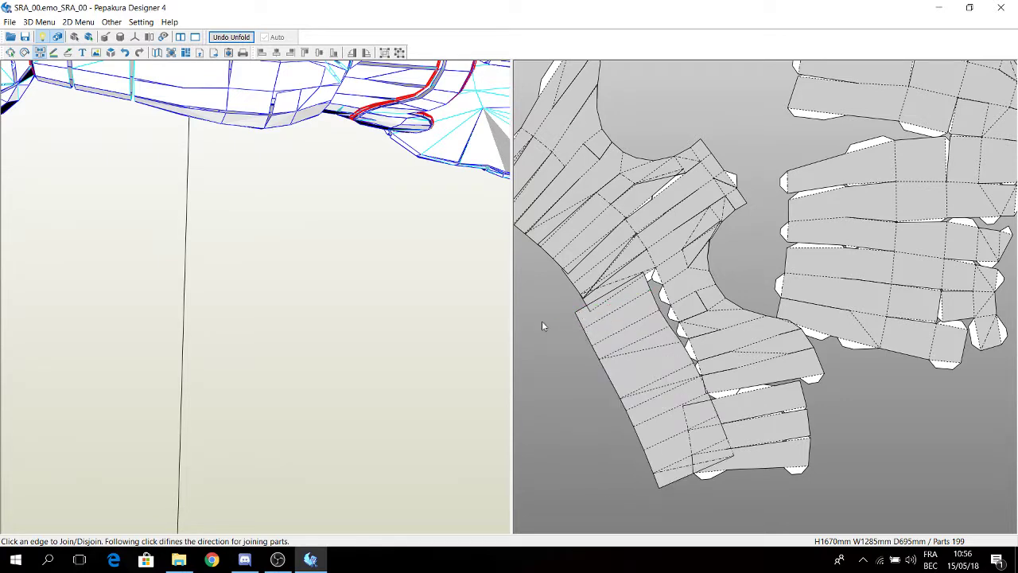
Move the joined band down and away from the curved piece so the two no longer overlap
{"action": "right_click", "coordinate": [544, 325]}
{"action": "left_click", "coordinate": [557, 329]}
{"action": "left_click", "coordinate": [628, 433]}
{"action": "left_click_drag", "start_coordinate": [629, 434], "coordinate": [622, 428]}
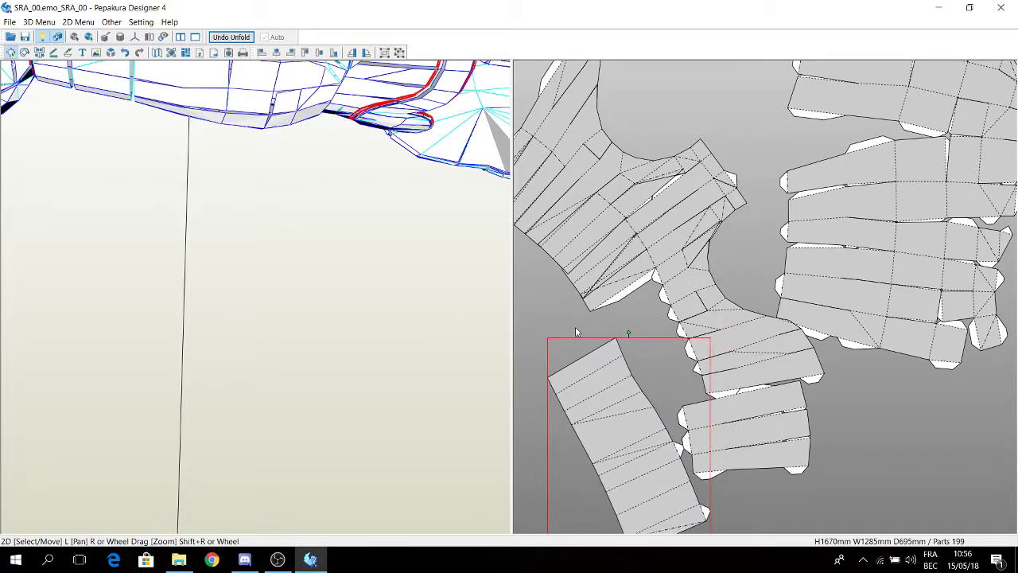
Join the detached block of three wide strips to the lower end of the curved piece and return to Select and Move mode
{"action": "right_click", "coordinate": [683, 325]}
{"action": "left_click", "coordinate": [559, 359]}
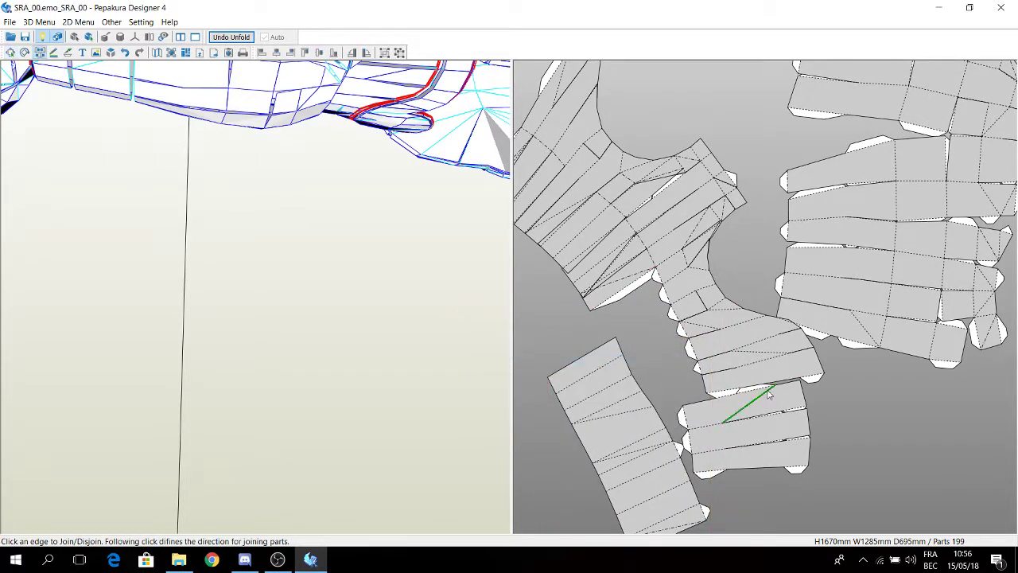
{"action": "left_click", "coordinate": [764, 392]}
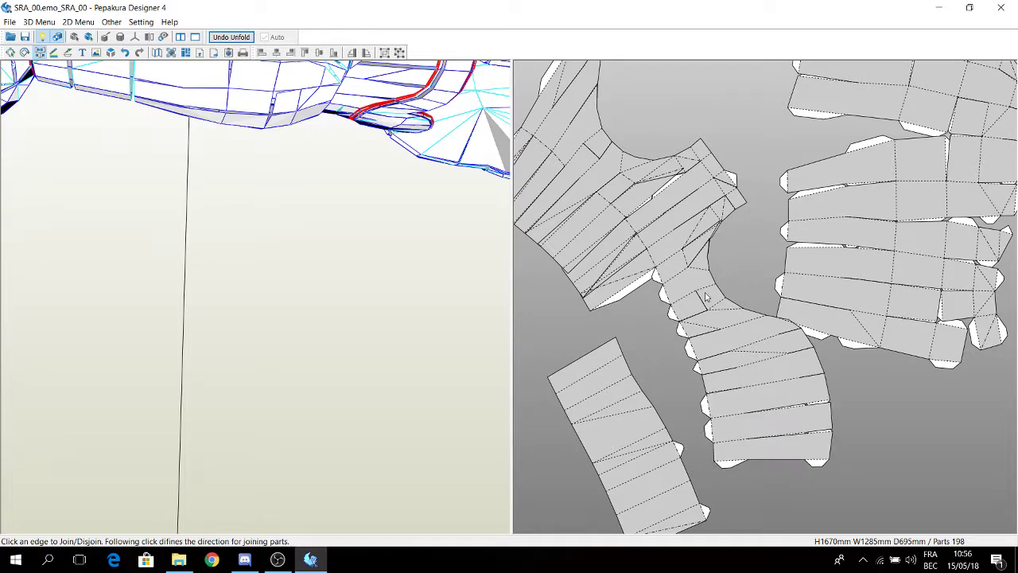
{"action": "scroll", "coordinate": [710, 300], "scroll_direction": "down", "scroll_amount": 1}
{"action": "scroll", "coordinate": [781, 370], "scroll_direction": "up", "scroll_amount": 1}
{"action": "scroll", "coordinate": [779, 389], "scroll_direction": "down", "scroll_amount": 3}
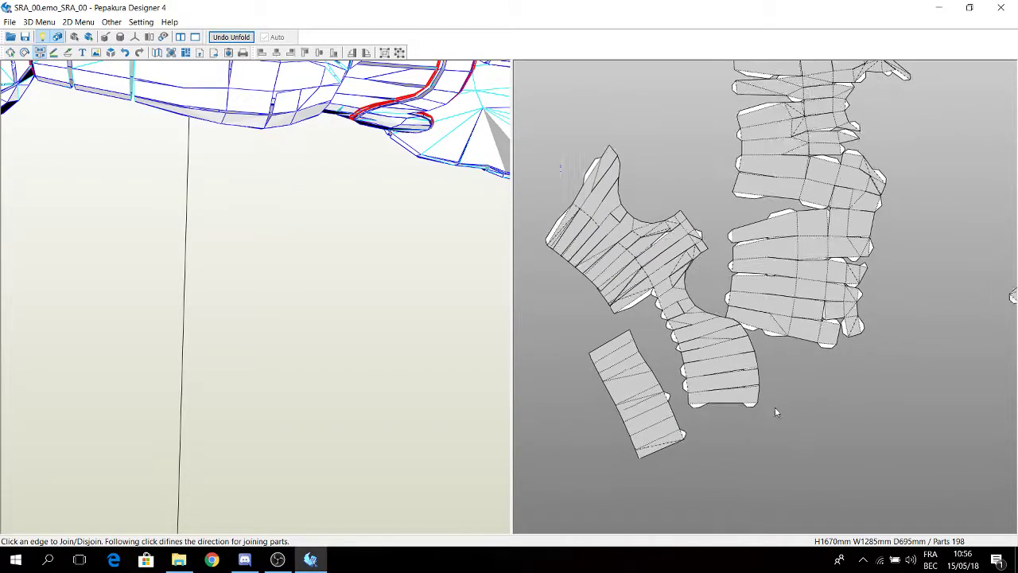
{"action": "right_click", "coordinate": [783, 386]}
{"action": "left_click", "coordinate": [782, 389]}
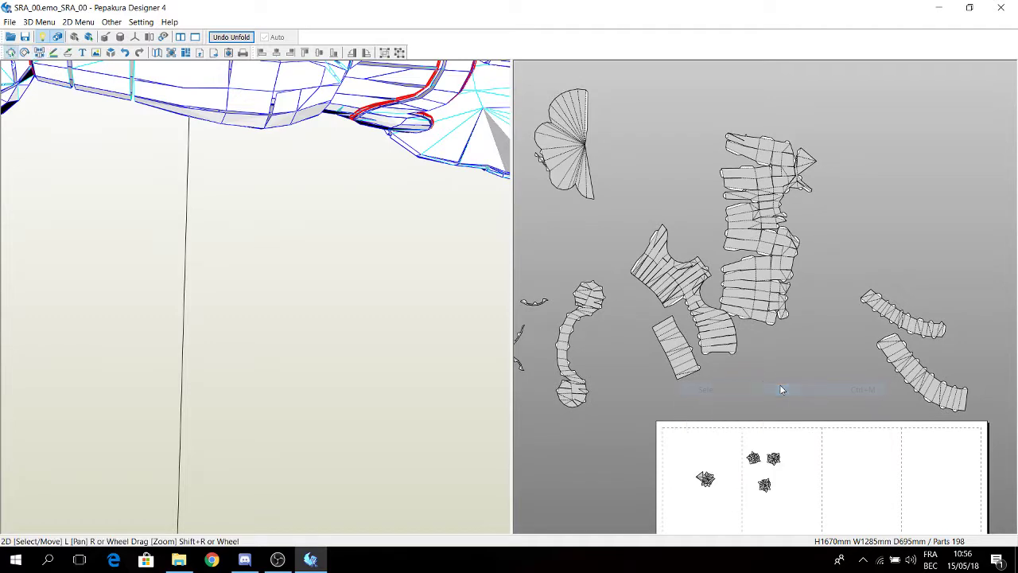
Examine the 3D armour model's torso, helmet, shoulders and arms from several sides
{"action": "left_click", "coordinate": [38, 22]}
{"action": "mouse_move", "coordinate": [213, 36]}
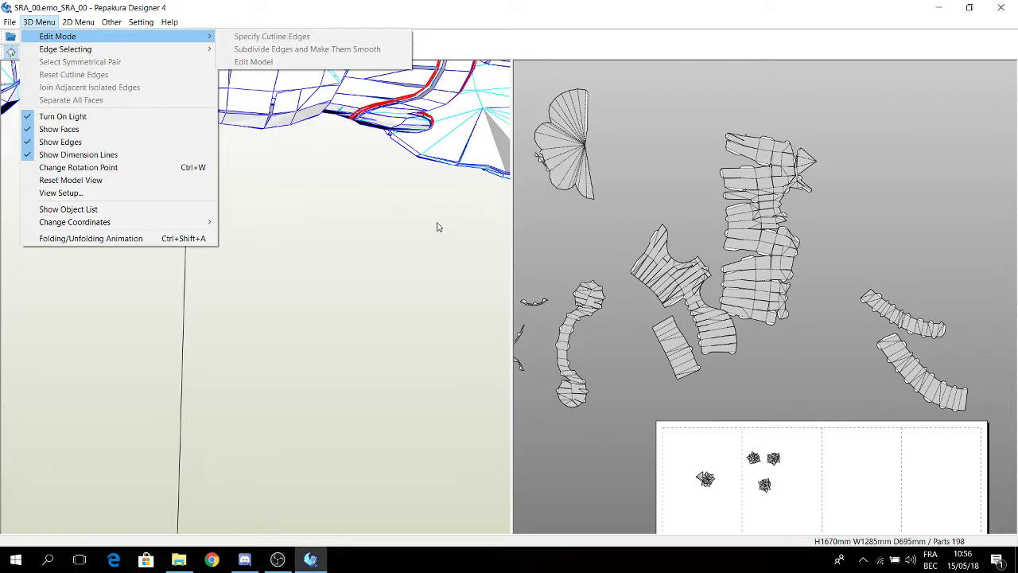
{"action": "left_click", "coordinate": [354, 246]}
{"action": "scroll", "coordinate": [308, 215], "scroll_direction": "down", "scroll_amount": 5}
{"action": "right_click_drag", "start_coordinate": [412, 288], "coordinate": [373, 294]}
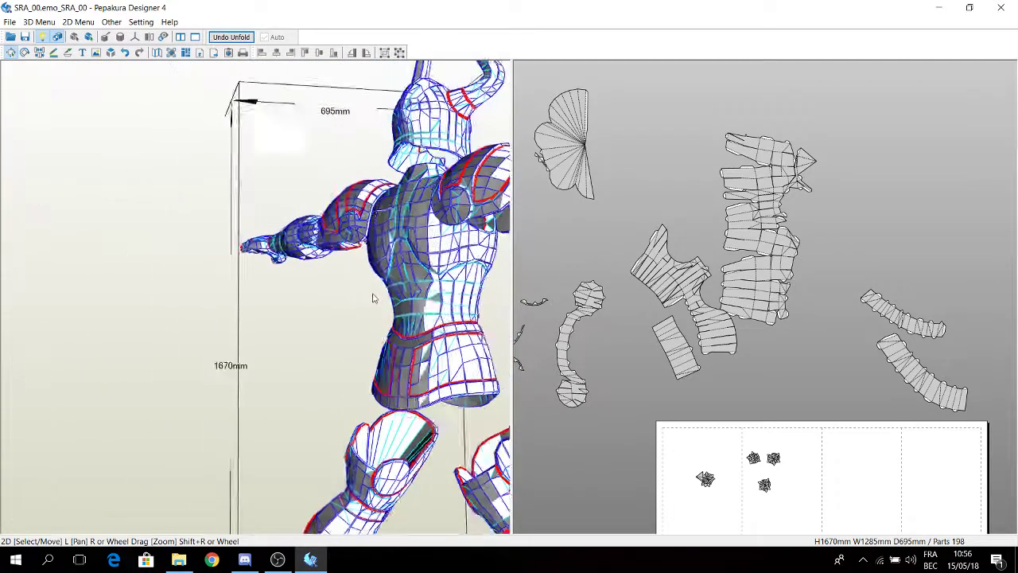
{"action": "left_click_drag", "start_coordinate": [373, 297], "coordinate": [413, 240]}
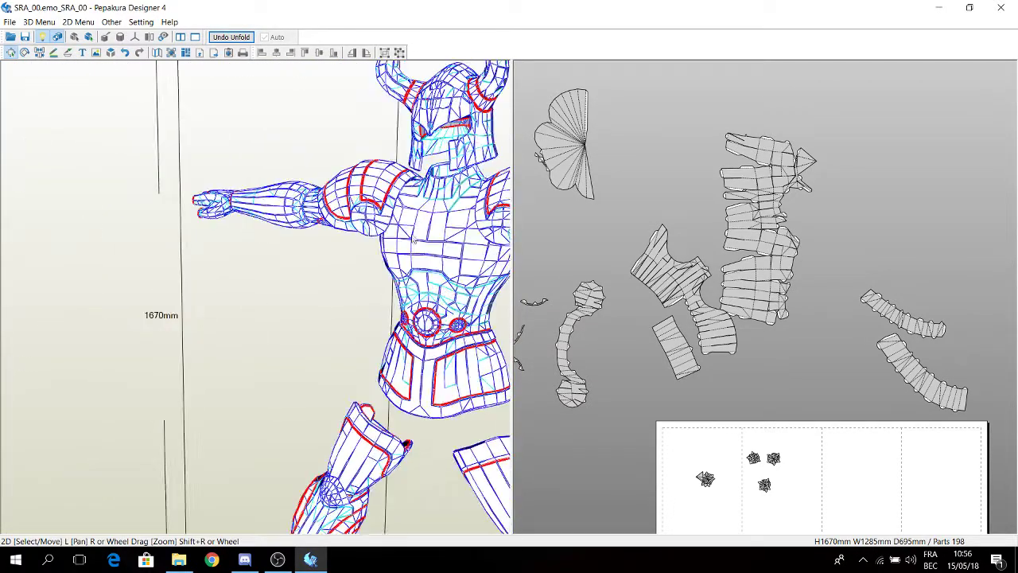
{"action": "middle_click_drag", "start_coordinate": [427, 195], "coordinate": [351, 217]}
{"action": "right_click_drag", "start_coordinate": [385, 198], "coordinate": [352, 231]}
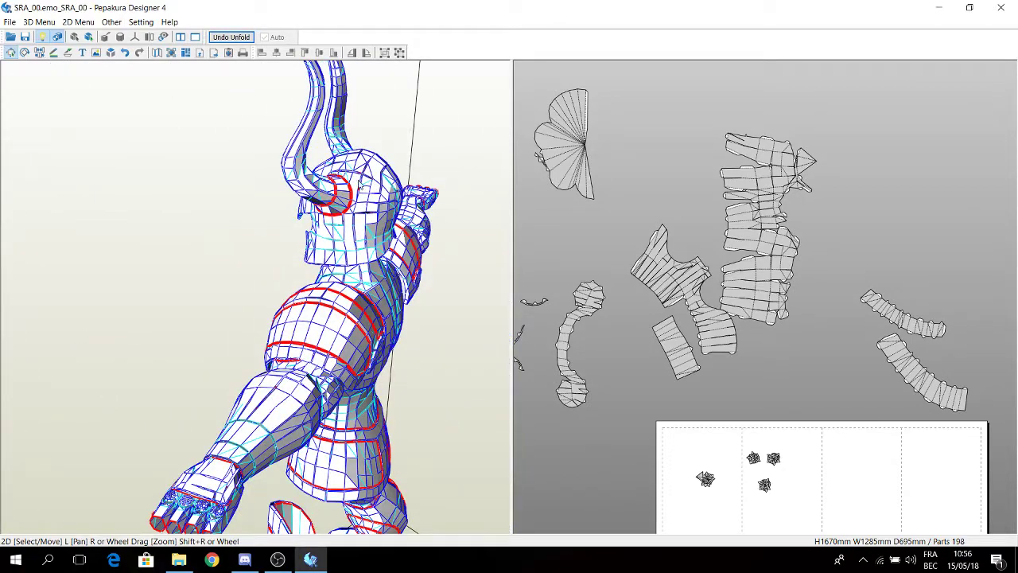
{"action": "right_click_drag", "start_coordinate": [328, 358], "coordinate": [419, 325]}
{"action": "middle_click_drag", "start_coordinate": [282, 470], "coordinate": [305, 305]}
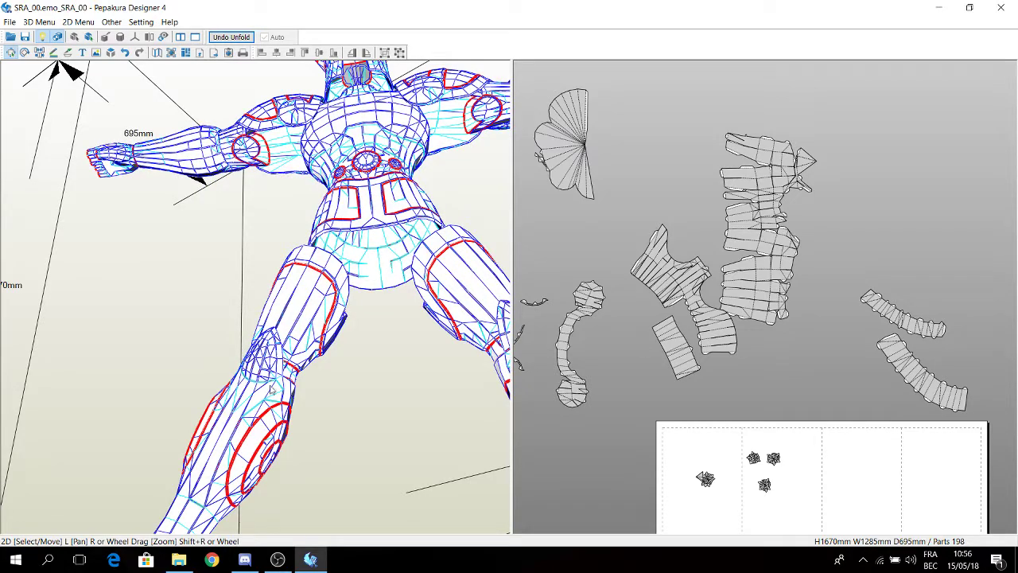
Examine the 3D model's thighs, spiral calf details and feet from several sides
{"action": "right_click_drag", "start_coordinate": [220, 368], "coordinate": [266, 369]}
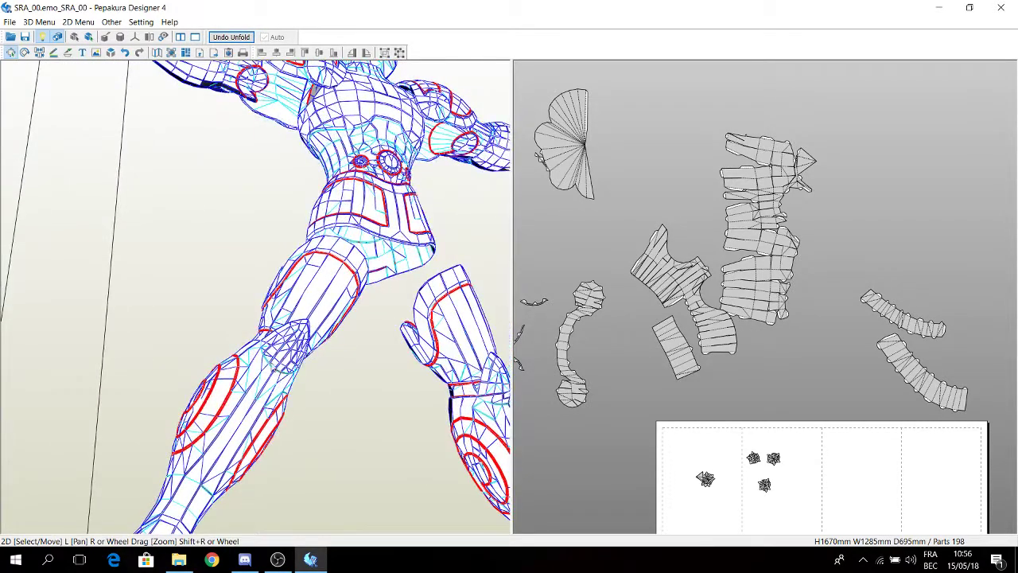
{"action": "right_click_drag", "start_coordinate": [242, 410], "coordinate": [389, 402]}
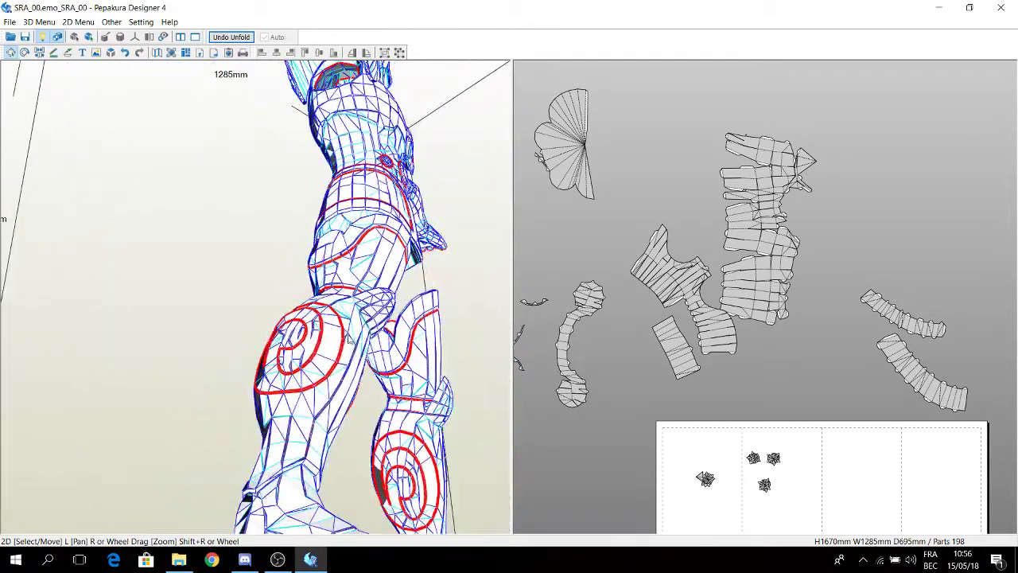
{"action": "right_click_drag", "start_coordinate": [298, 467], "coordinate": [244, 444]}
{"action": "right_click_drag", "start_coordinate": [183, 421], "coordinate": [180, 460]}
{"action": "middle_click_drag", "start_coordinate": [298, 460], "coordinate": [300, 395]}
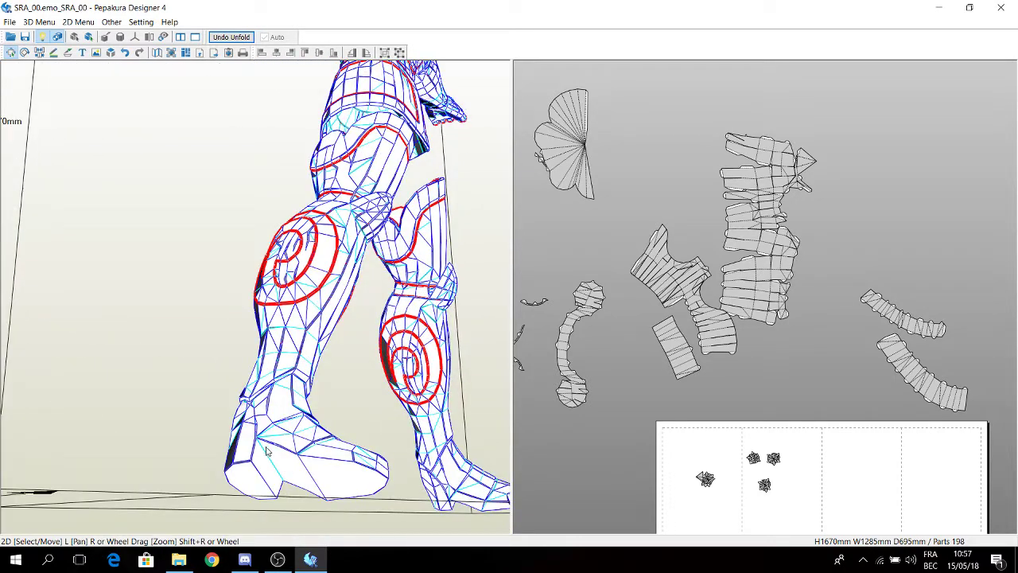
{"action": "right_click_drag", "start_coordinate": [353, 470], "coordinate": [334, 477]}
{"action": "right_click_drag", "start_coordinate": [209, 470], "coordinate": [457, 443]}
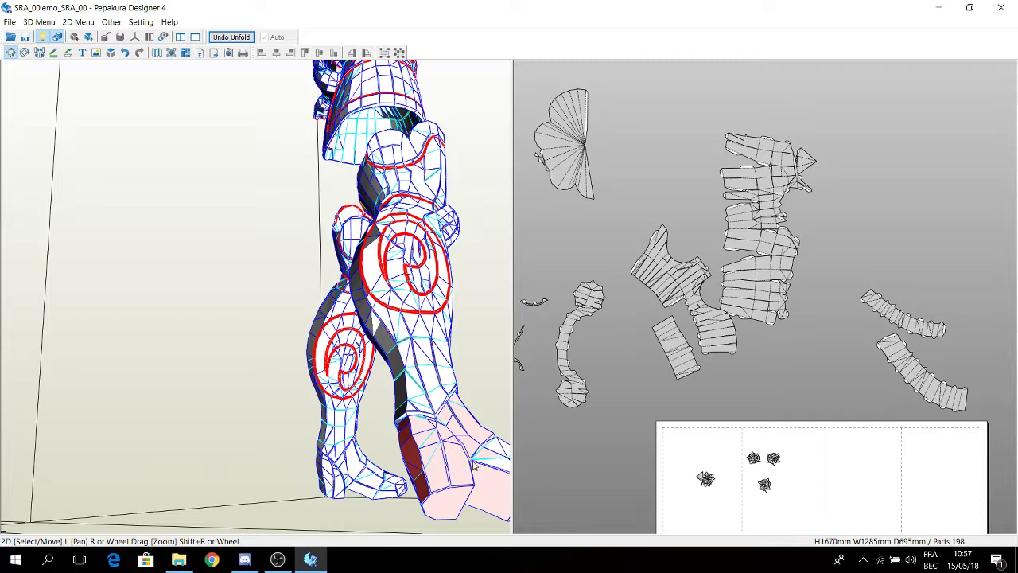
{"action": "right_click_drag", "start_coordinate": [487, 447], "coordinate": [424, 452]}
{"action": "left_click", "coordinate": [39, 21]}
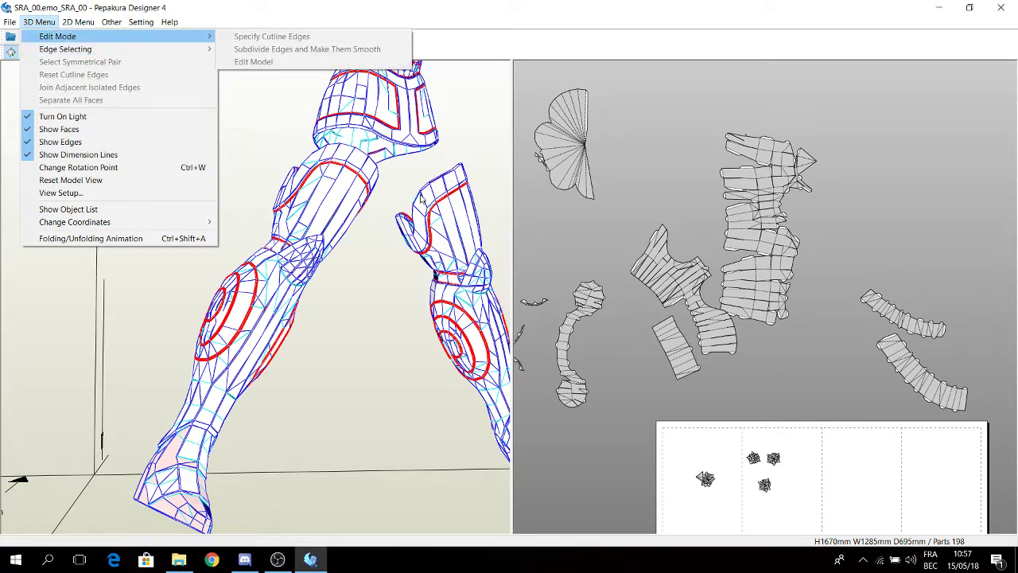
{"action": "left_click", "coordinate": [641, 248]}
{"action": "right_click_drag", "start_coordinate": [641, 249], "coordinate": [650, 101]}
{"action": "left_click_drag", "start_coordinate": [397, 189], "coordinate": [262, 185]}
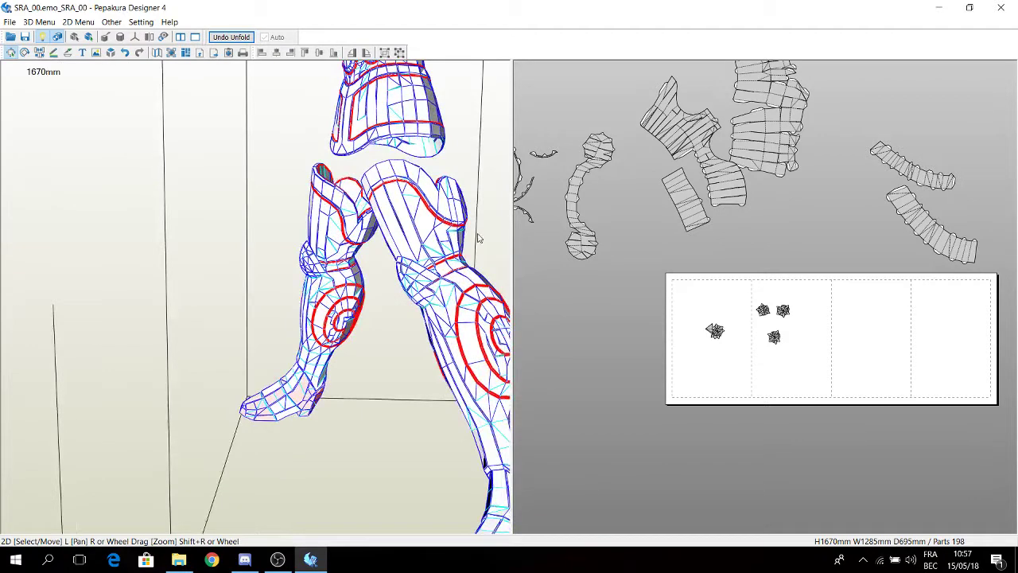
{"action": "right_click_drag", "start_coordinate": [479, 237], "coordinate": [625, 316]}
In Edit Flaps, set inner edges to OFF-OFF (No Flap) and remove all flaps from the long curved part with two round ends
{"action": "right_click_drag", "start_coordinate": [769, 265], "coordinate": [735, 281]}
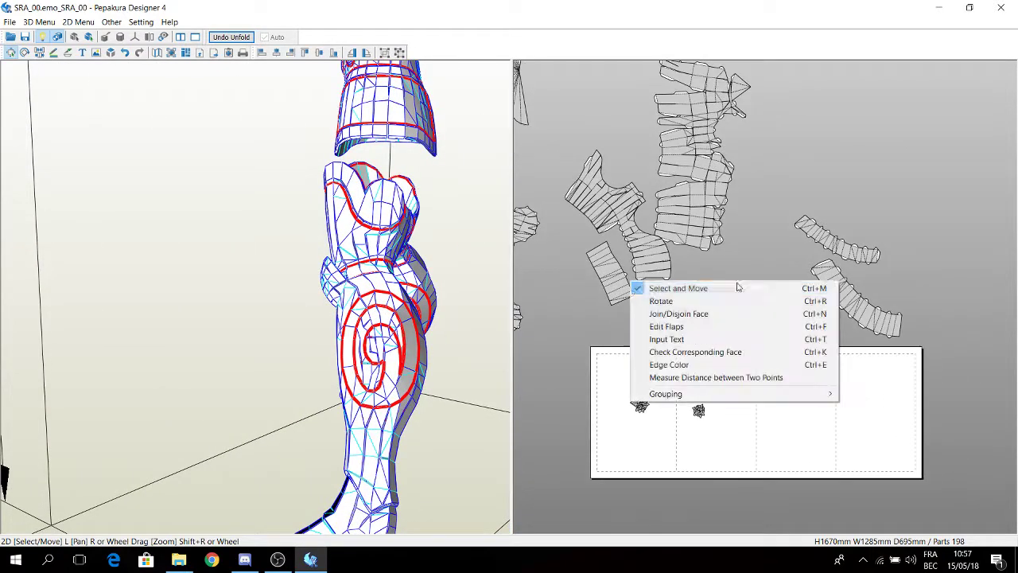
{"action": "left_click", "coordinate": [681, 335]}
{"action": "scroll", "coordinate": [716, 302], "scroll_direction": "up", "scroll_amount": 5}
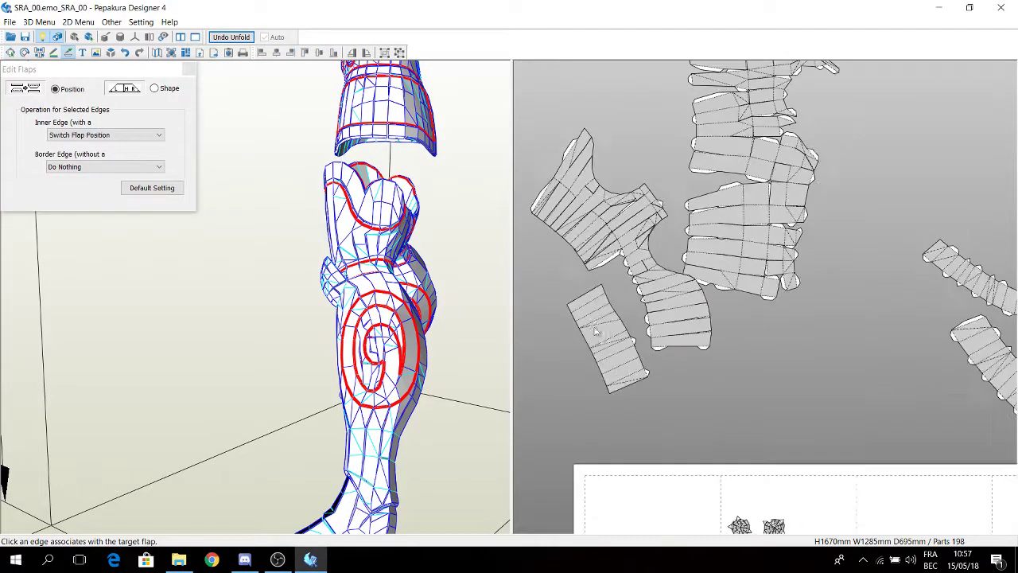
{"action": "scroll", "coordinate": [710, 295], "scroll_direction": "up", "scroll_amount": 6}
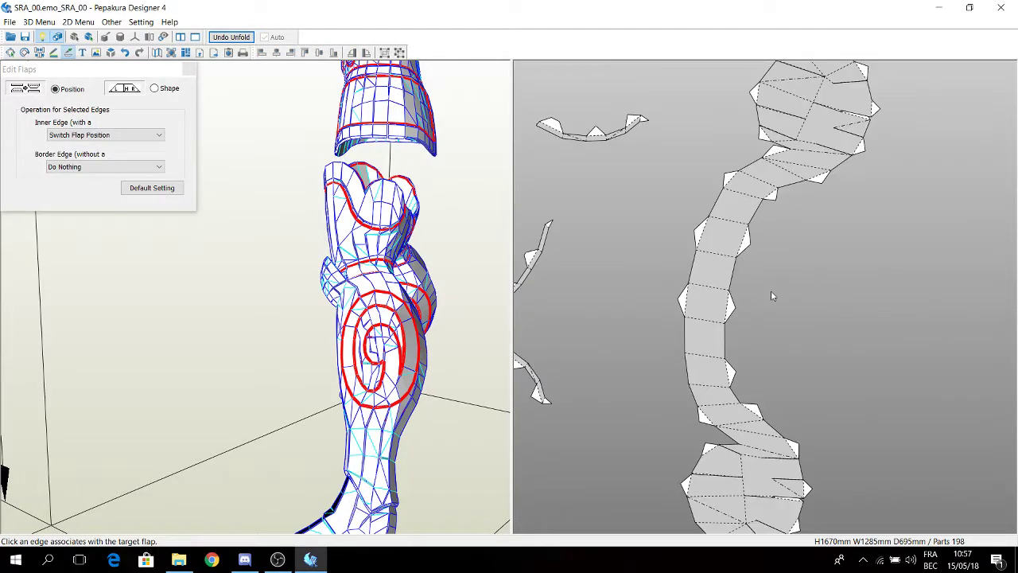
{"action": "right_click_drag", "start_coordinate": [781, 288], "coordinate": [729, 287]}
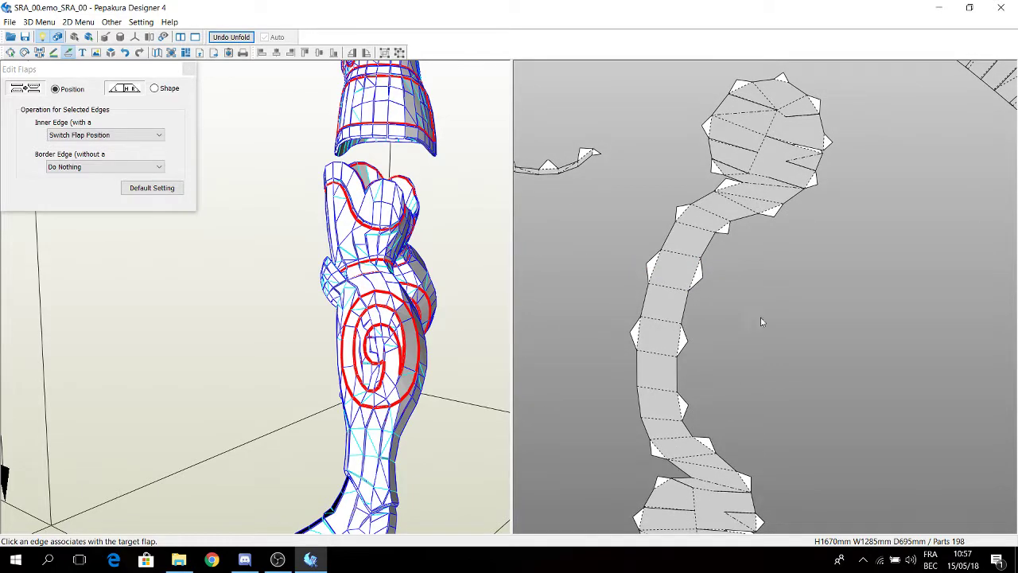
{"action": "scroll", "coordinate": [762, 321], "scroll_direction": "down", "scroll_amount": 4}
{"action": "left_click", "coordinate": [103, 135]}
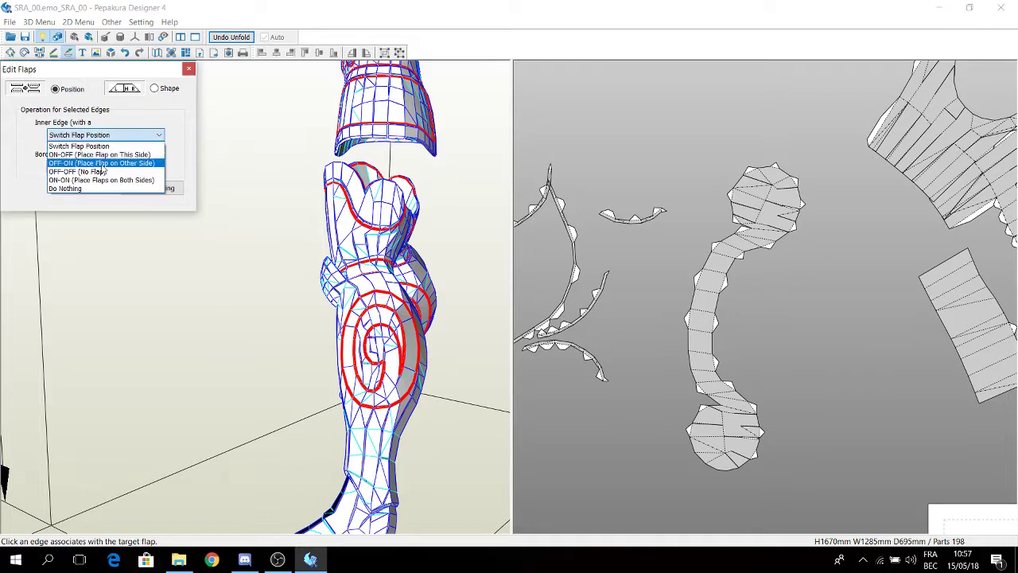
{"action": "left_click", "coordinate": [94, 171]}
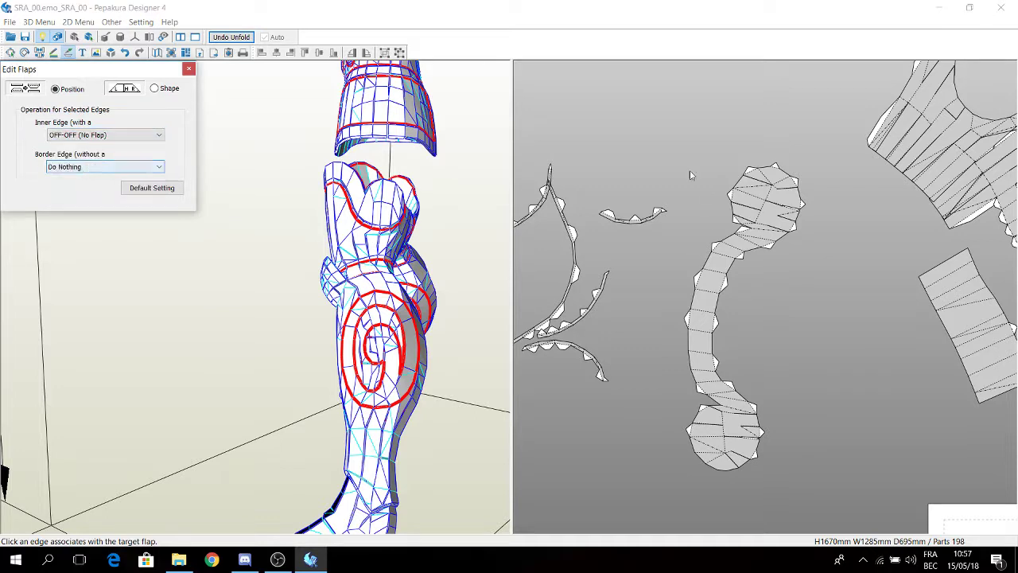
{"action": "left_click_drag", "start_coordinate": [656, 154], "coordinate": [839, 499]}
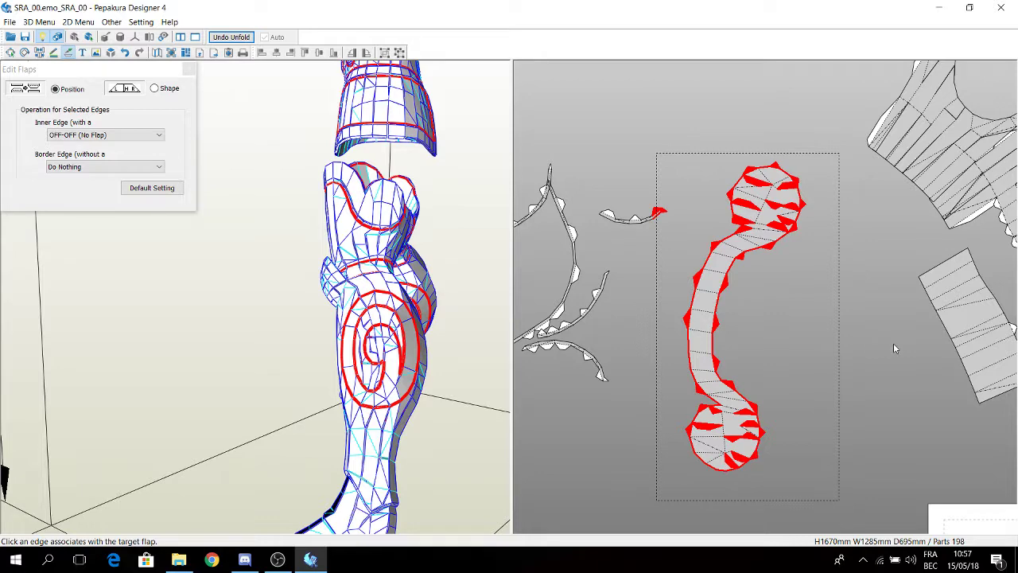
Remove the flaps from the branching curved piece, the rectangular band beside it and the lower half of the tall strip piece
{"action": "right_click_drag", "start_coordinate": [850, 305], "coordinate": [678, 355]}
{"action": "scroll", "coordinate": [713, 299], "scroll_direction": "down", "scroll_amount": 3}
{"action": "scroll", "coordinate": [678, 355], "scroll_direction": "up", "scroll_amount": 3}
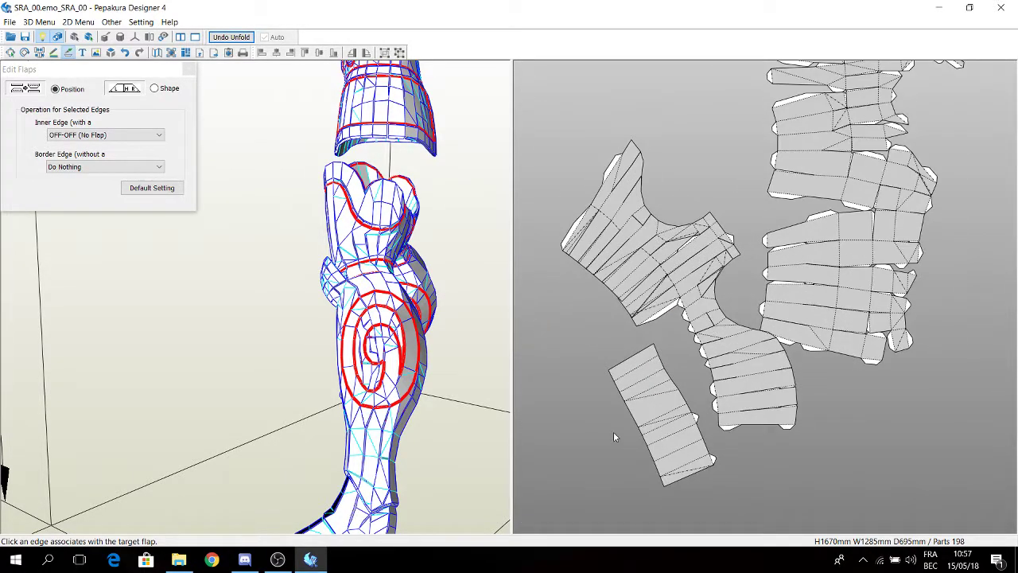
{"action": "left_click_drag", "start_coordinate": [614, 433], "coordinate": [889, 518]}
{"action": "left_click_drag", "start_coordinate": [582, 313], "coordinate": [790, 363]}
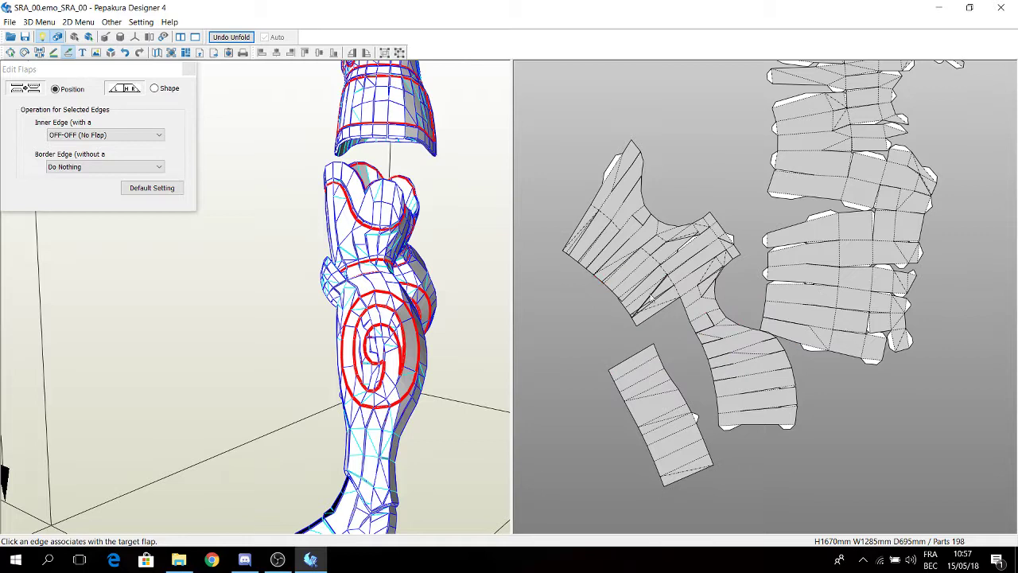
{"action": "left_click_drag", "start_coordinate": [587, 131], "coordinate": [961, 462]}
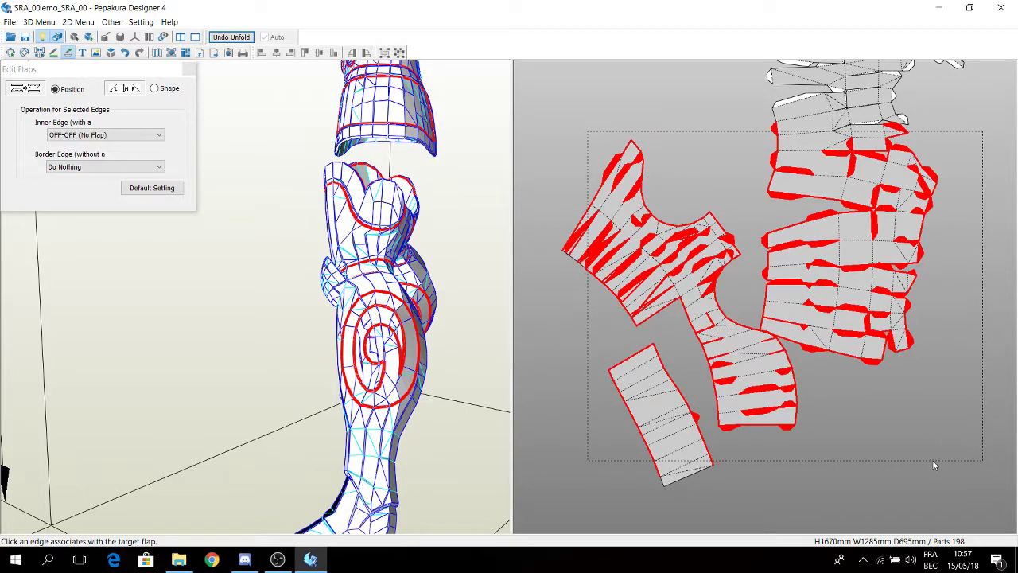
Remove the remaining flaps from the upper half of the tall strip piece and from the two separate curved bands
{"action": "scroll", "coordinate": [932, 454], "scroll_direction": "down", "scroll_amount": 3}
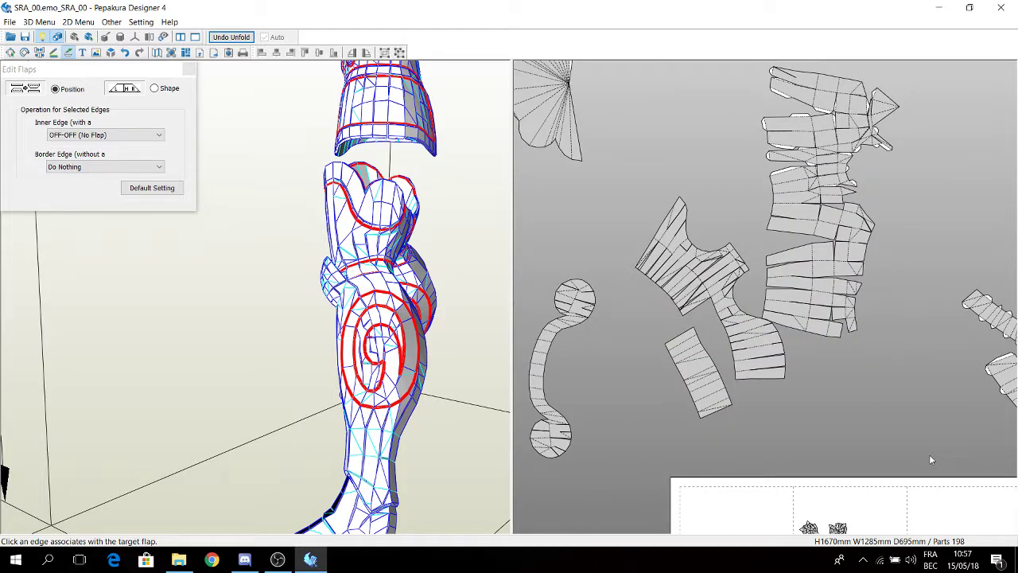
{"action": "scroll", "coordinate": [721, 173], "scroll_direction": "down", "scroll_amount": 1}
{"action": "left_click_drag", "start_coordinate": [751, 103], "coordinate": [1016, 442]}
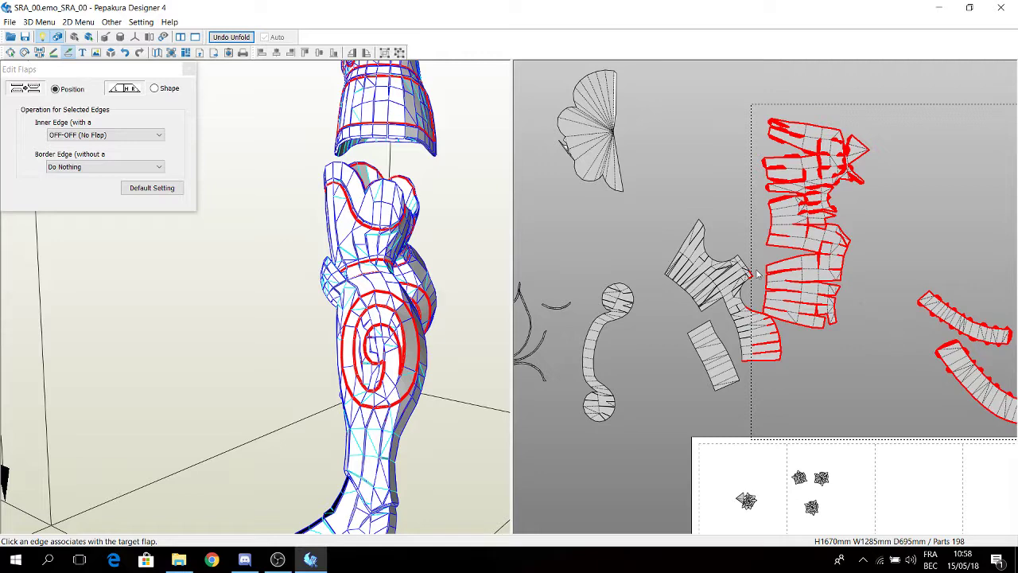
Try to remove the flaps from all the parts in the large main layout at once
{"action": "scroll", "coordinate": [672, 262], "scroll_direction": "down", "scroll_amount": 5}
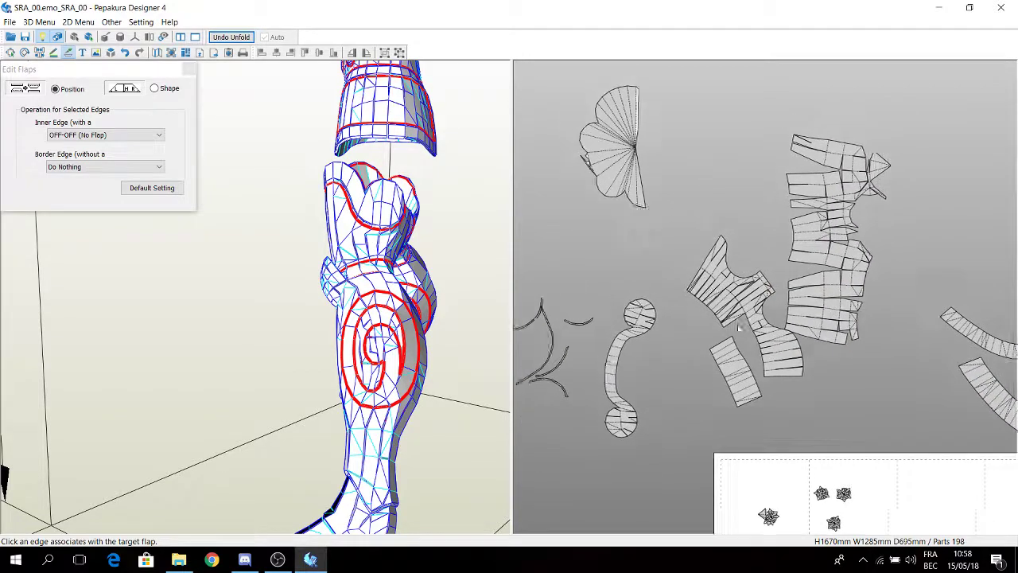
{"action": "scroll", "coordinate": [637, 268], "scroll_direction": "down", "scroll_amount": 2}
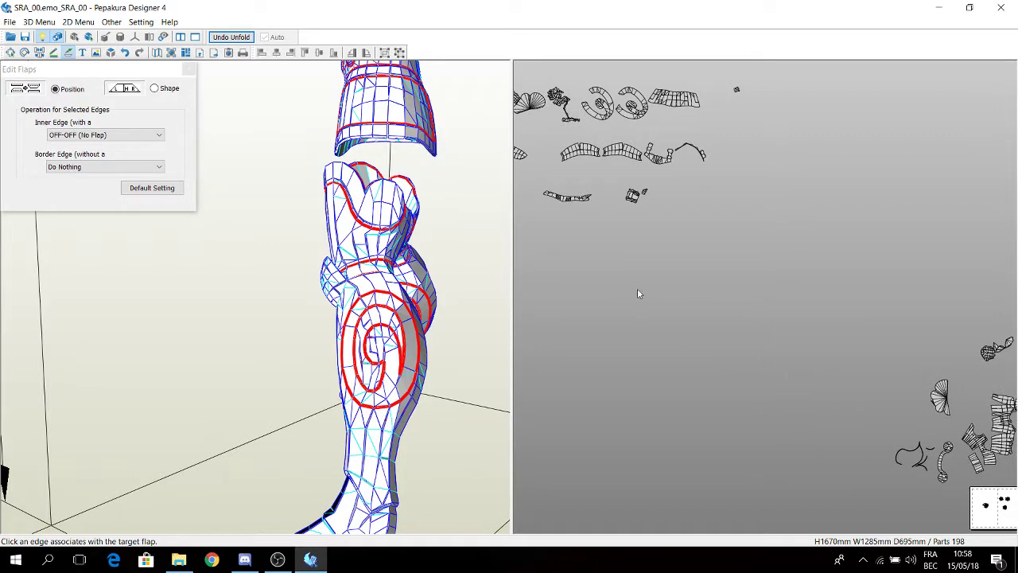
{"action": "scroll", "coordinate": [764, 403], "scroll_direction": "down", "scroll_amount": 1}
{"action": "middle_click_drag", "start_coordinate": [764, 404], "coordinate": [784, 533]}
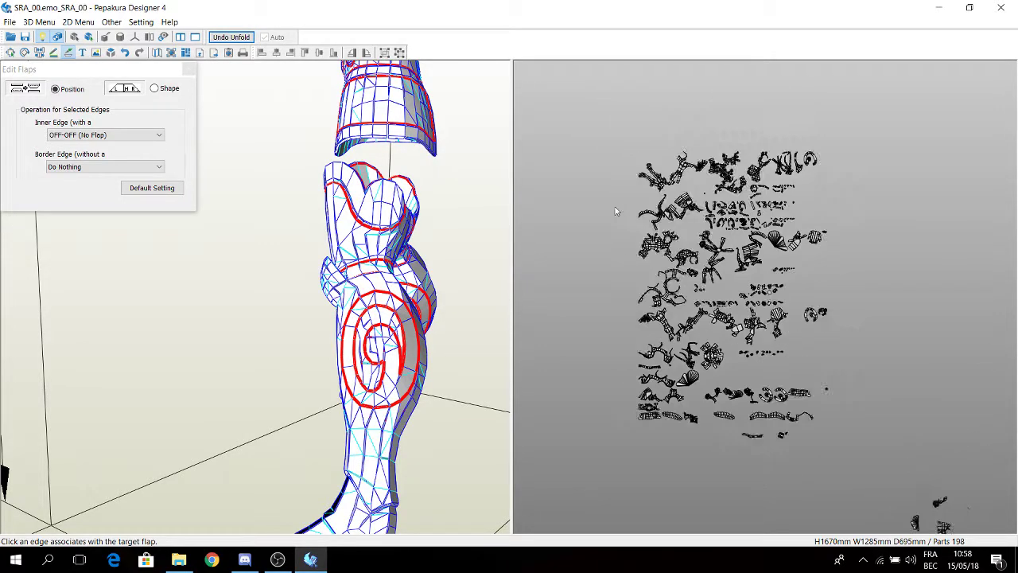
{"action": "left_click_drag", "start_coordinate": [599, 128], "coordinate": [856, 477]}
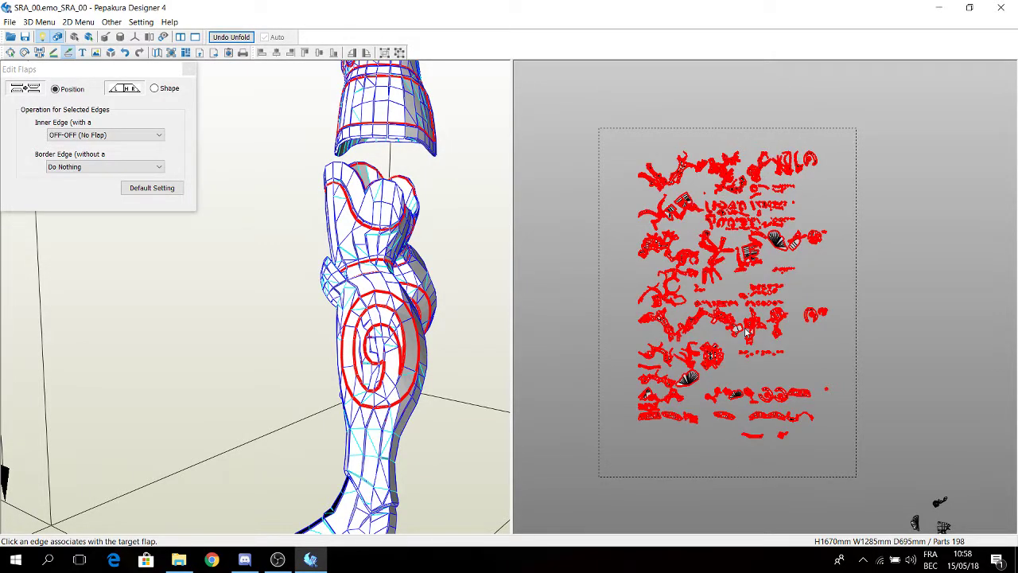
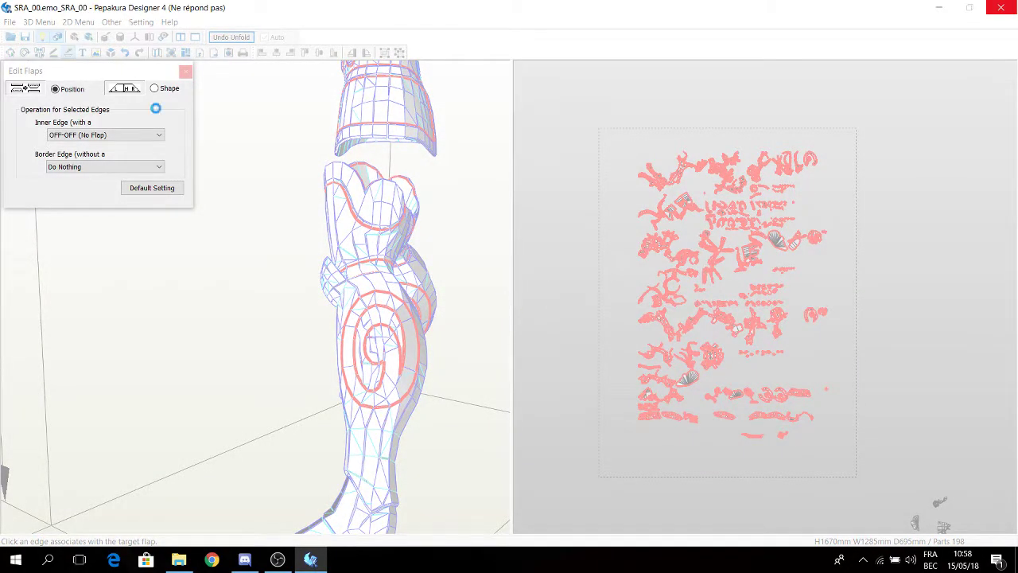
Switch to File Explorer and open the gold folder inside seiya in the Saint Seiya papercraft collection
{"action": "left_click", "coordinate": [179, 559]}
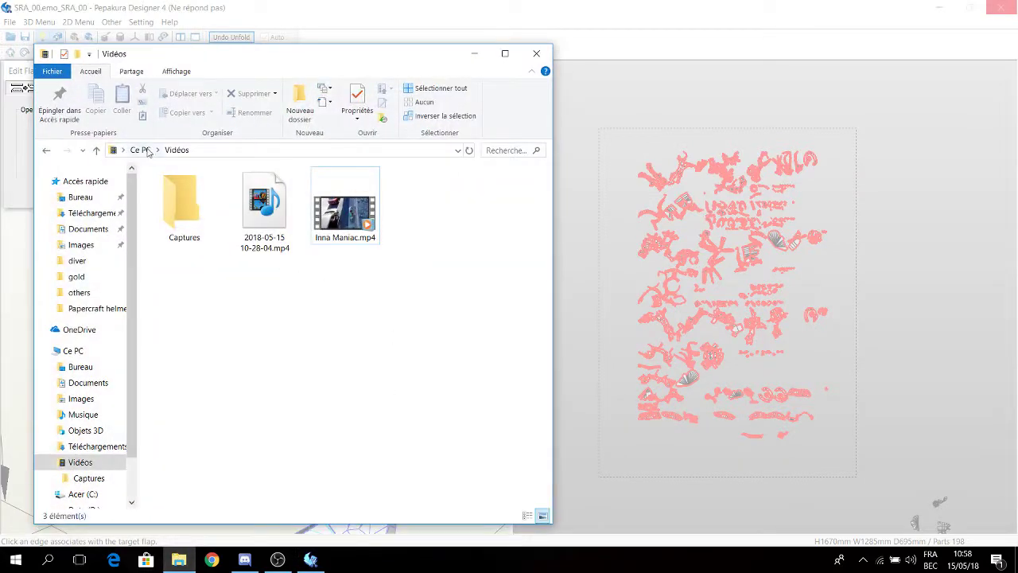
{"action": "left_click", "coordinate": [89, 313]}
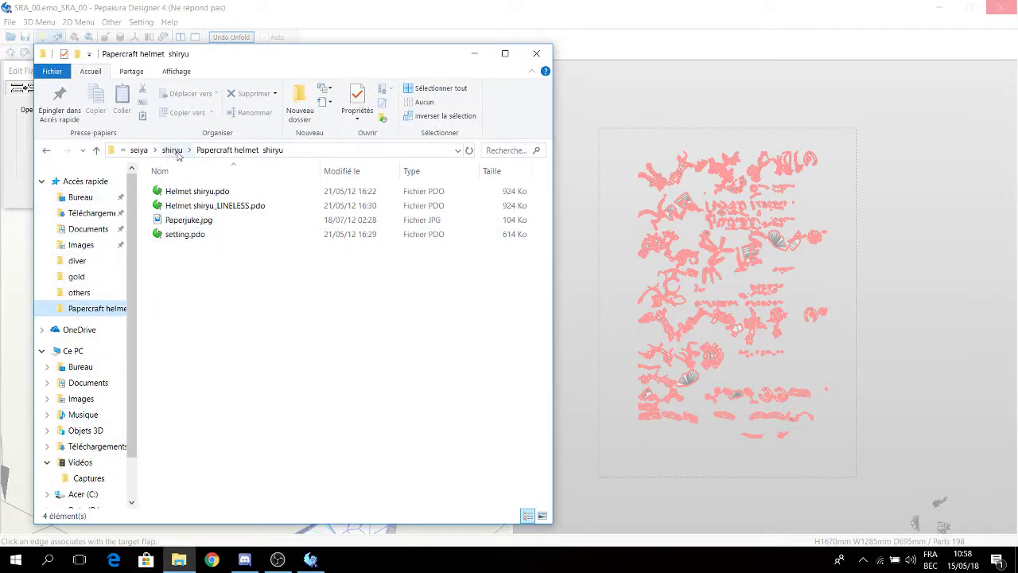
{"action": "left_click", "coordinate": [137, 152]}
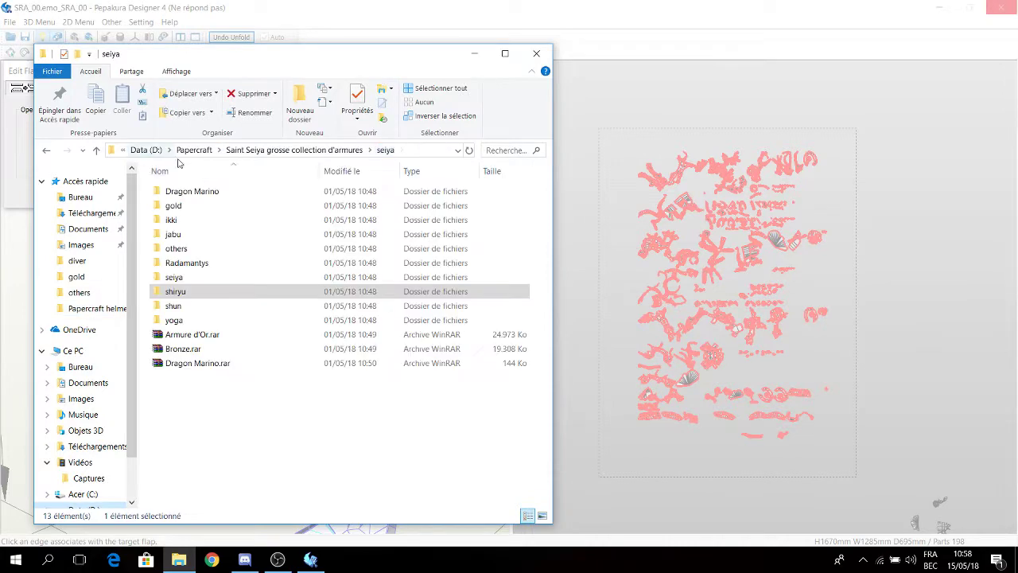
{"action": "left_click", "coordinate": [184, 208]}
{"action": "double_click", "coordinate": [184, 209]}
{"action": "scroll", "coordinate": [215, 382], "scroll_direction": "down", "scroll_amount": 8}
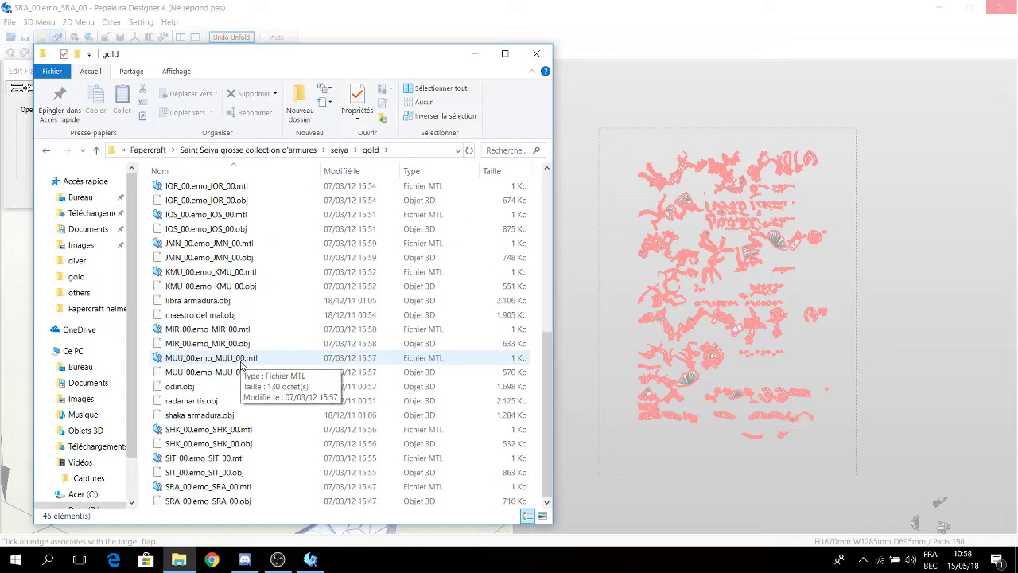
{"action": "scroll", "coordinate": [206, 363], "scroll_direction": "up", "scroll_amount": 7}
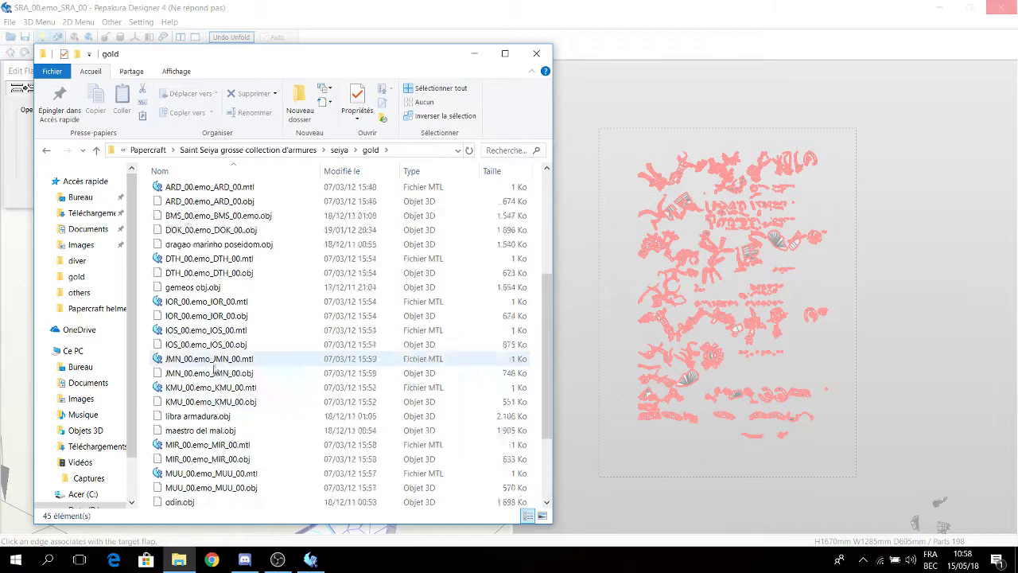
{"action": "scroll", "coordinate": [205, 357], "scroll_direction": "down", "scroll_amount": 7}
Try to open SHK_00.emo_SHK_00.mtl with Pepakura Designer 4.0.7
{"action": "left_click", "coordinate": [193, 430]}
{"action": "right_click", "coordinate": [193, 430]}
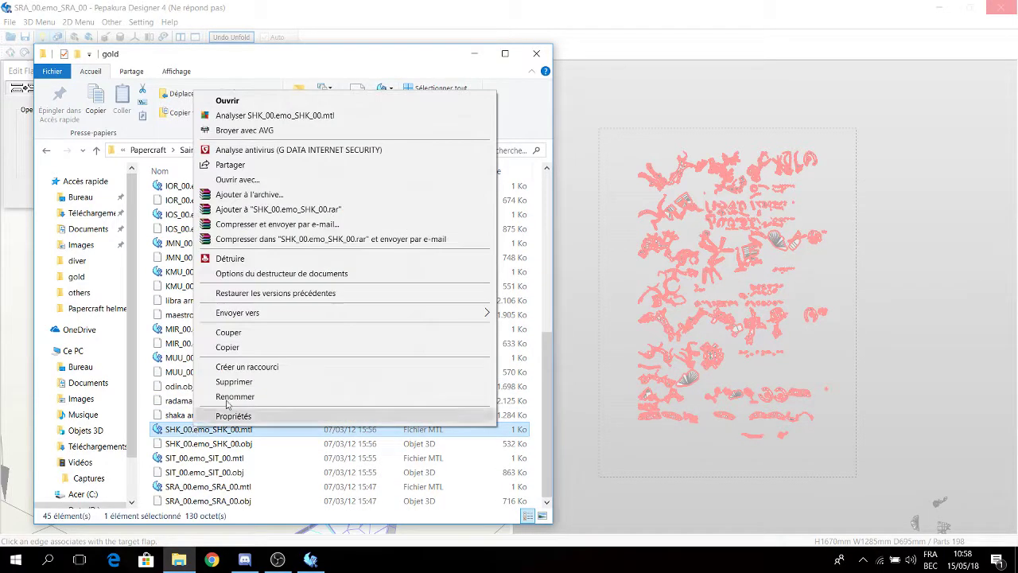
{"action": "left_click", "coordinate": [285, 183]}
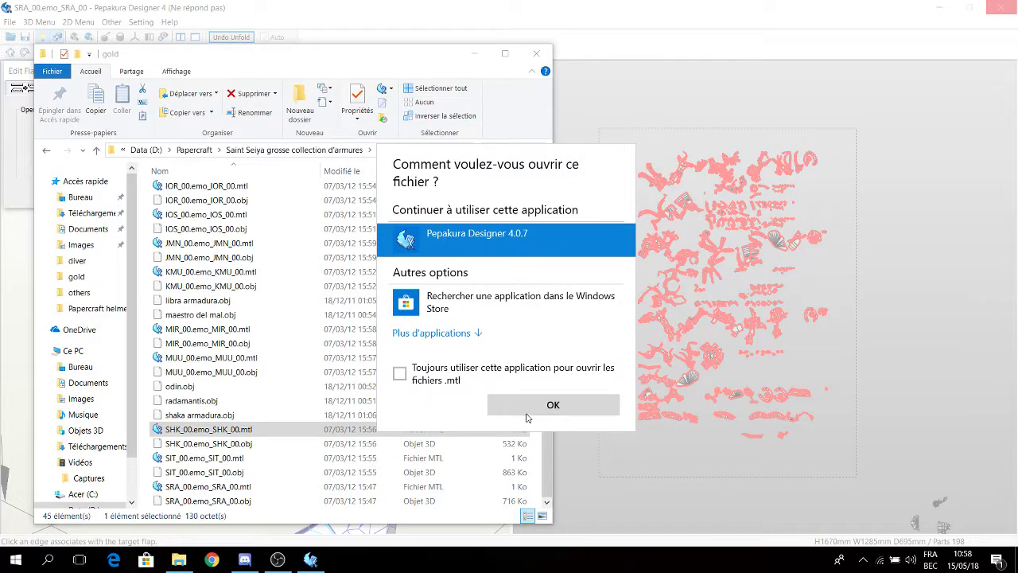
{"action": "left_click", "coordinate": [528, 407]}
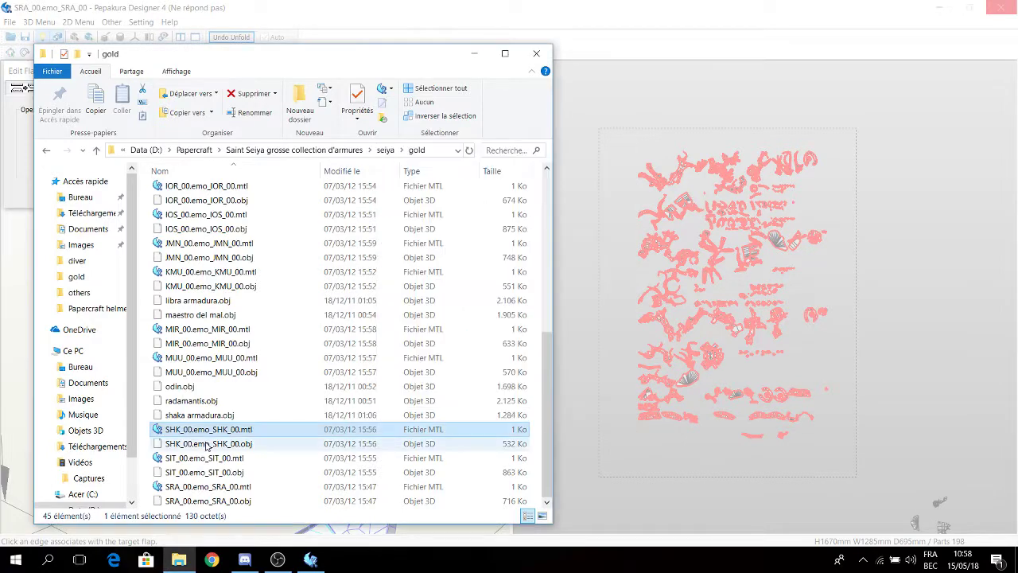
Open SHK_00.emo_SHK_00.obj from the gold folder in Pepakura Designer 4.0.7
{"action": "right_click", "coordinate": [213, 447]}
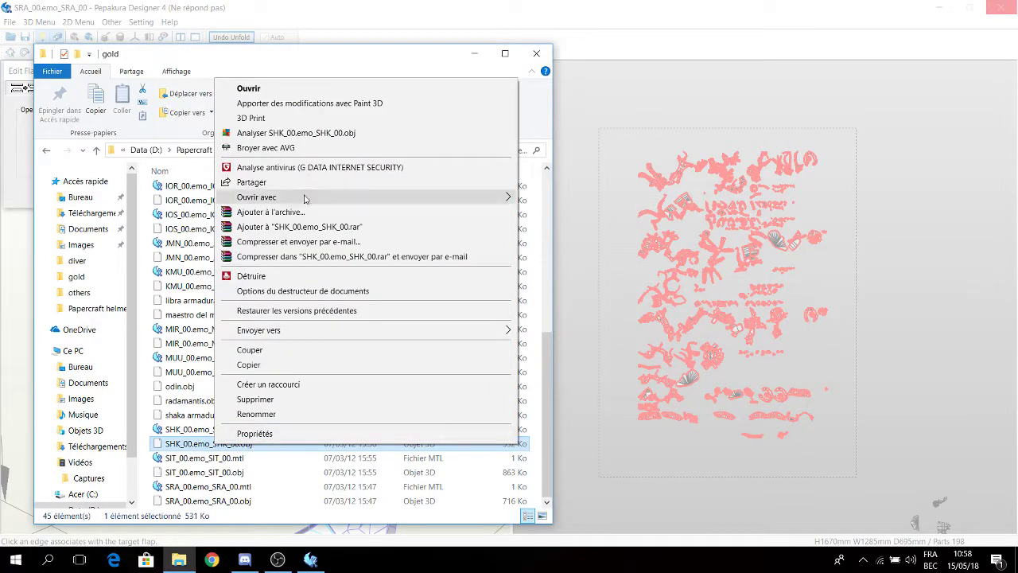
{"action": "mouse_move", "coordinate": [274, 197]}
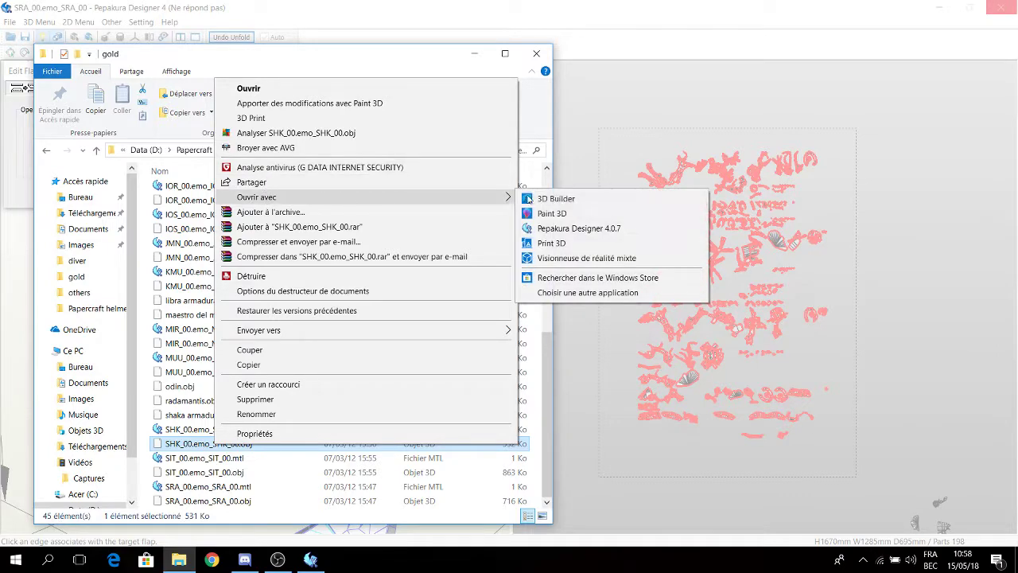
{"action": "left_click", "coordinate": [550, 232]}
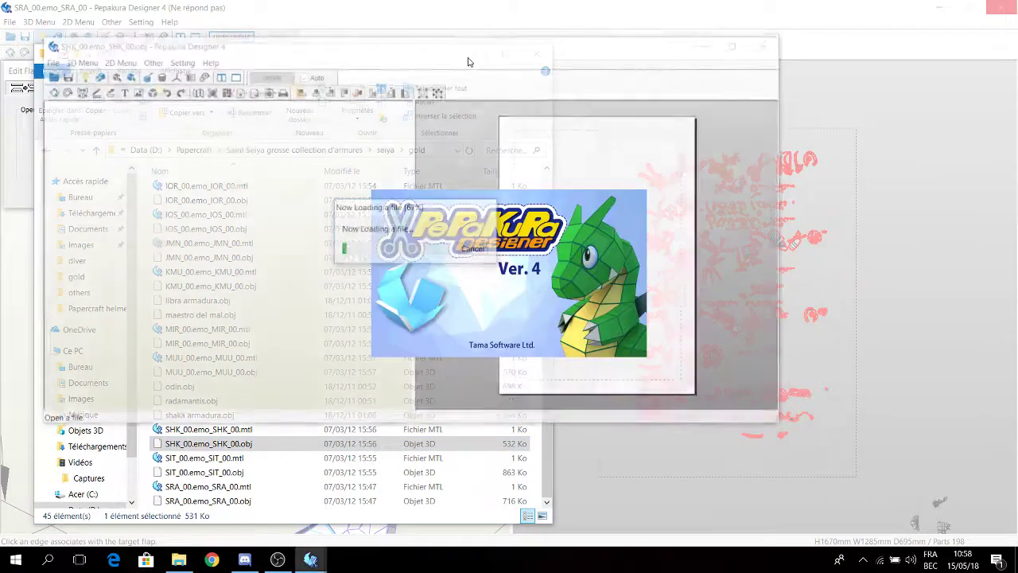
{"action": "left_click", "coordinate": [406, 261]}
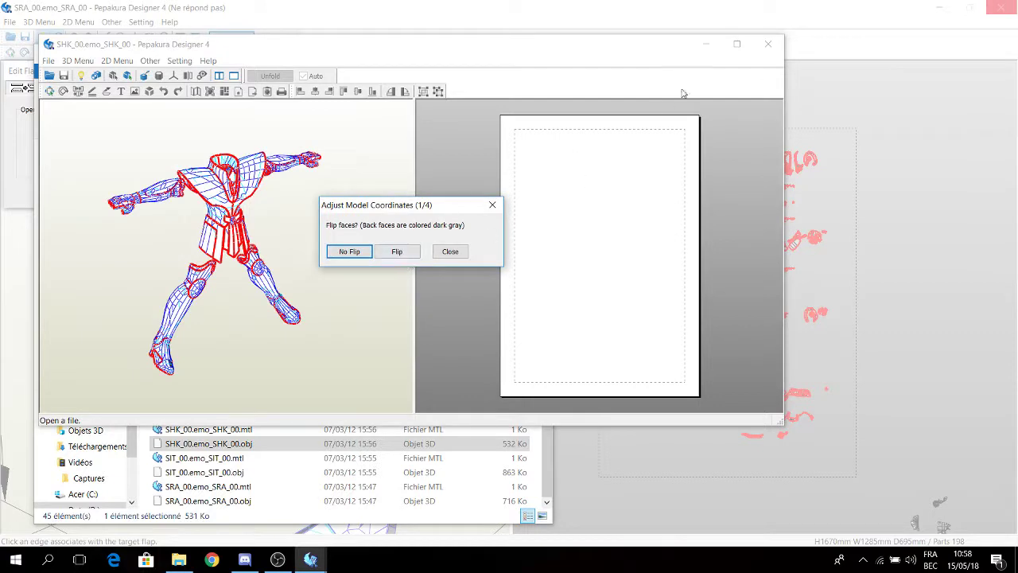
Keep the SHK_00 model's faces unflipped, set the red side as front, leave the bottom unchanged and merge the edges
{"action": "left_click", "coordinate": [351, 252]}
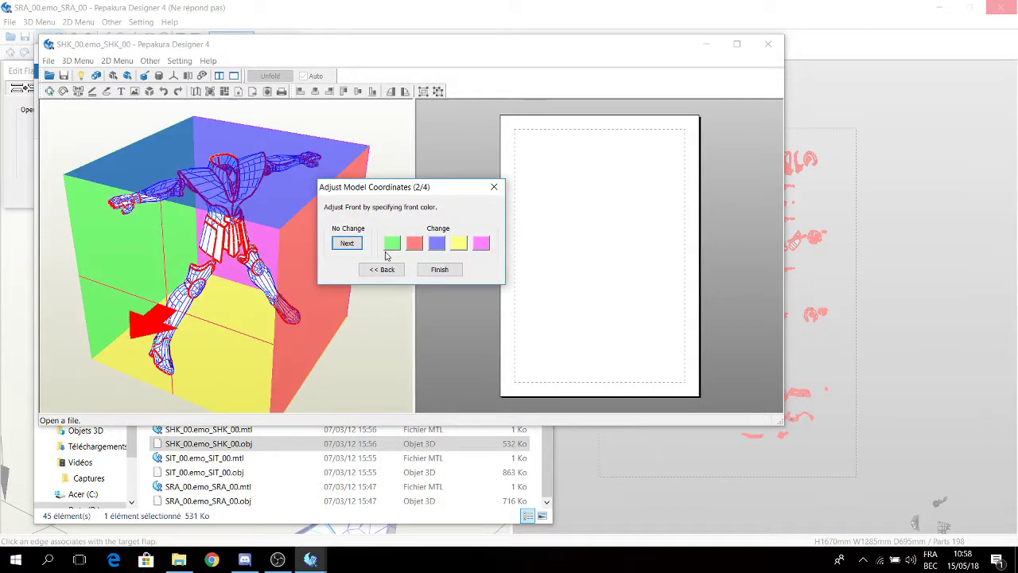
{"action": "left_click", "coordinate": [420, 247]}
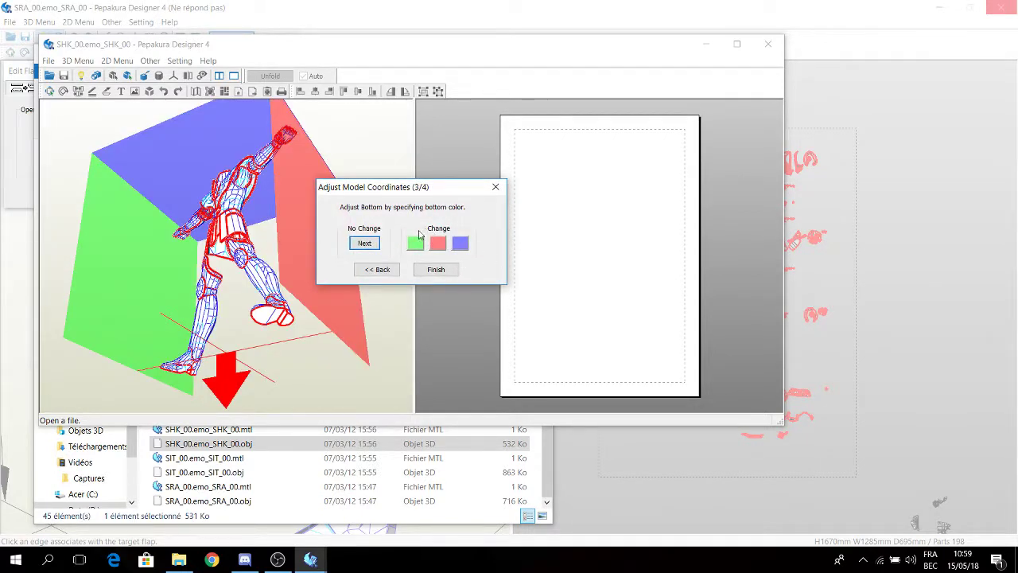
{"action": "left_click", "coordinate": [365, 244]}
{"action": "left_click", "coordinate": [458, 239]}
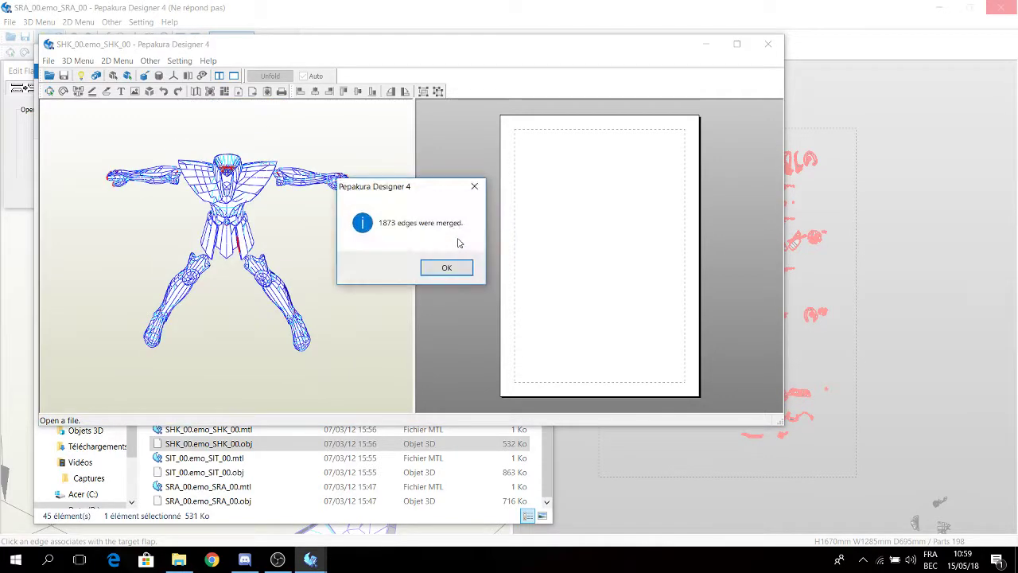
{"action": "left_click", "coordinate": [455, 268]}
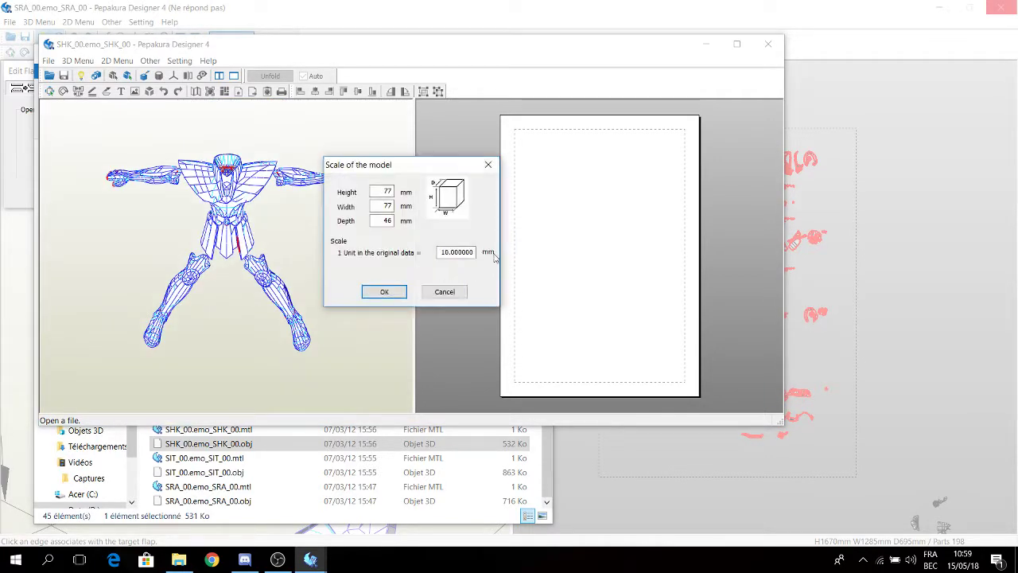
Force-close the unresponsive SRA_00 project and return to the SHK_00 project
{"action": "left_click", "coordinate": [1001, 9]}
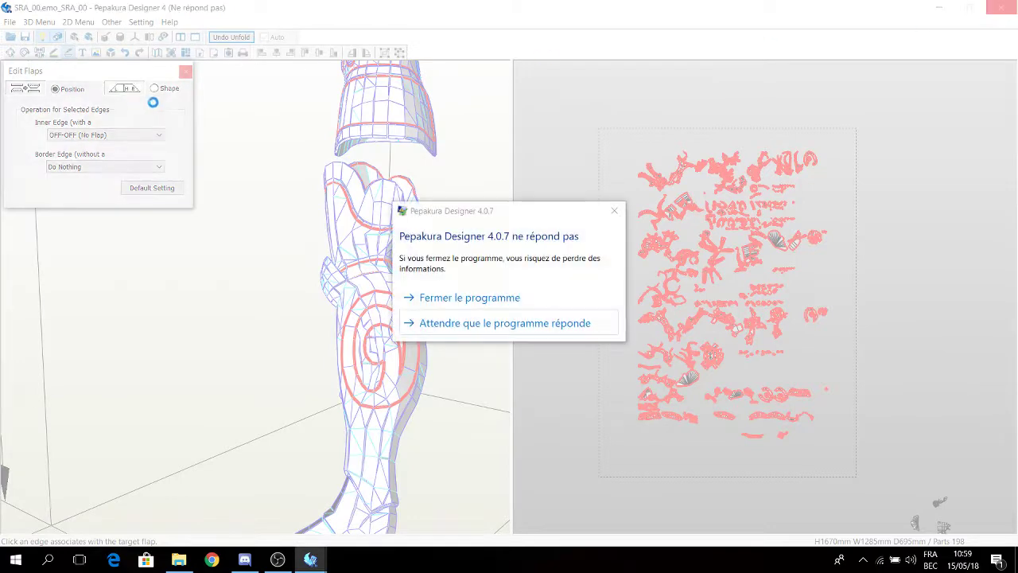
{"action": "left_click", "coordinate": [443, 297]}
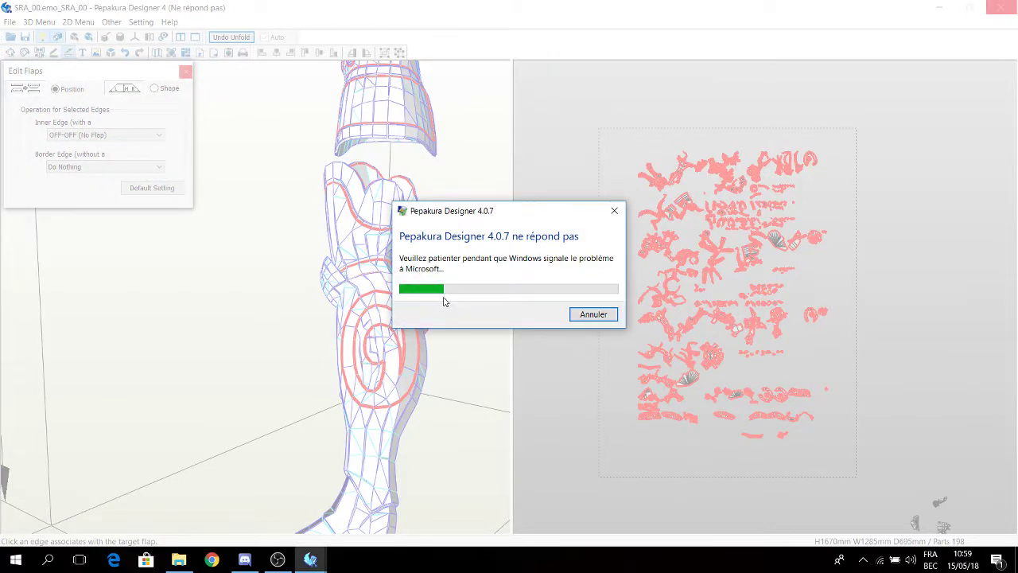
{"action": "left_click", "coordinate": [312, 560]}
{"action": "left_click", "coordinate": [276, 511]}
{"action": "mouse_move", "coordinate": [318, 561]}
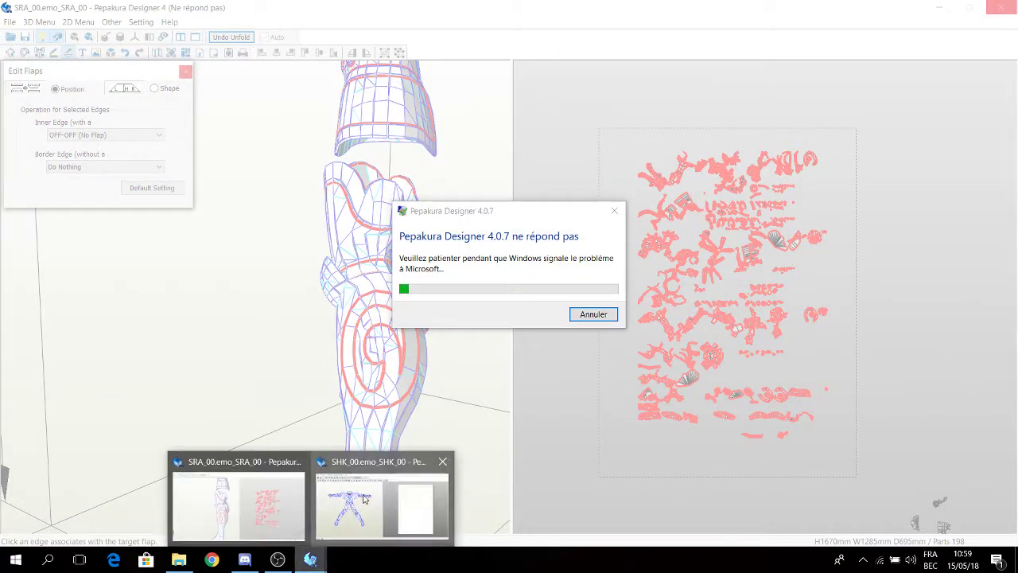
{"action": "left_click", "coordinate": [245, 503]}
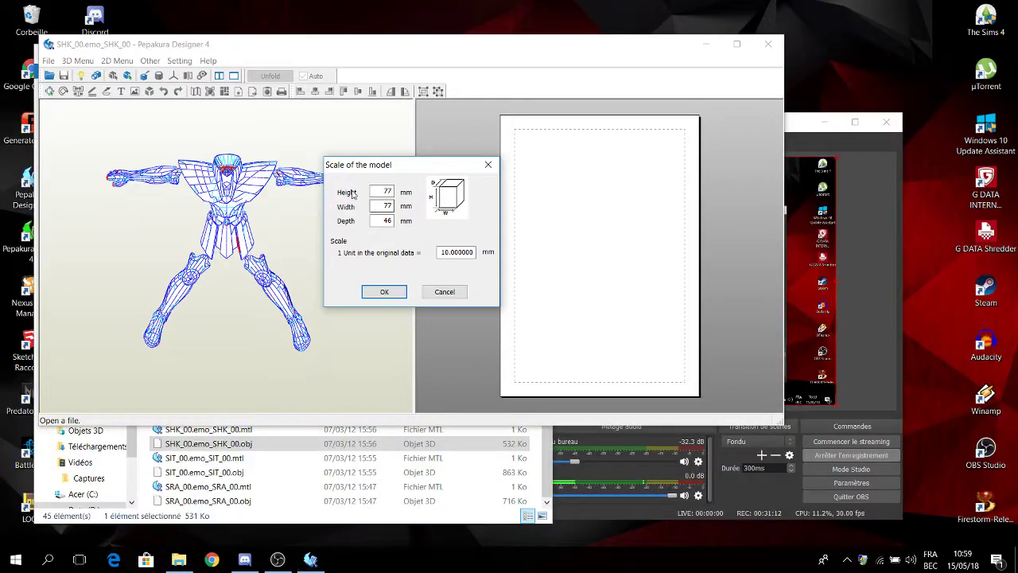
Scale the SHK_00 model to a height of 1670 mm and maximize its window
{"action": "left_click_drag", "start_coordinate": [368, 192], "coordinate": [422, 197]}
{"action": "type", "text": "1670"}
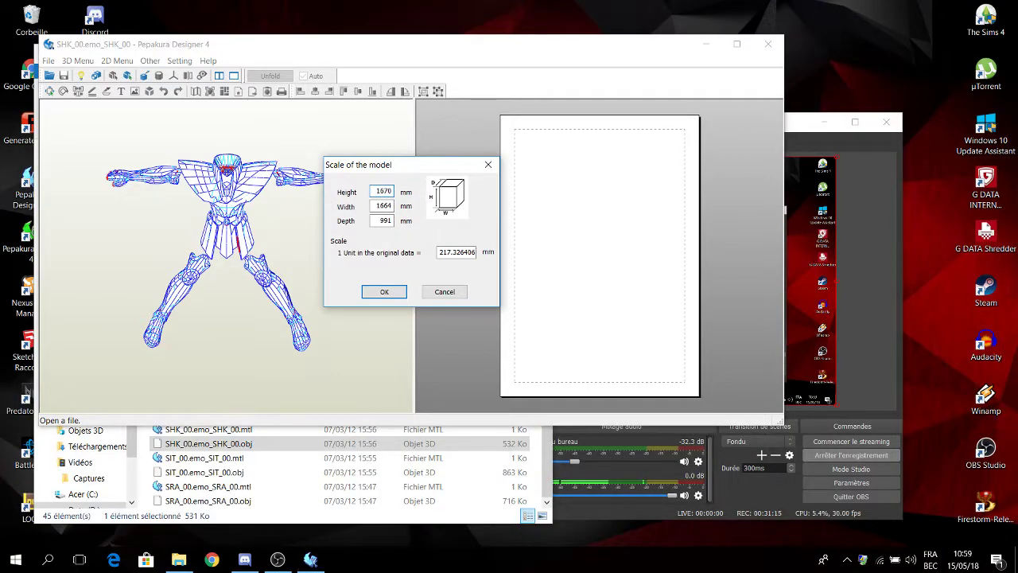
{"action": "key", "text": "Return"}
{"action": "left_click", "coordinate": [736, 44]}
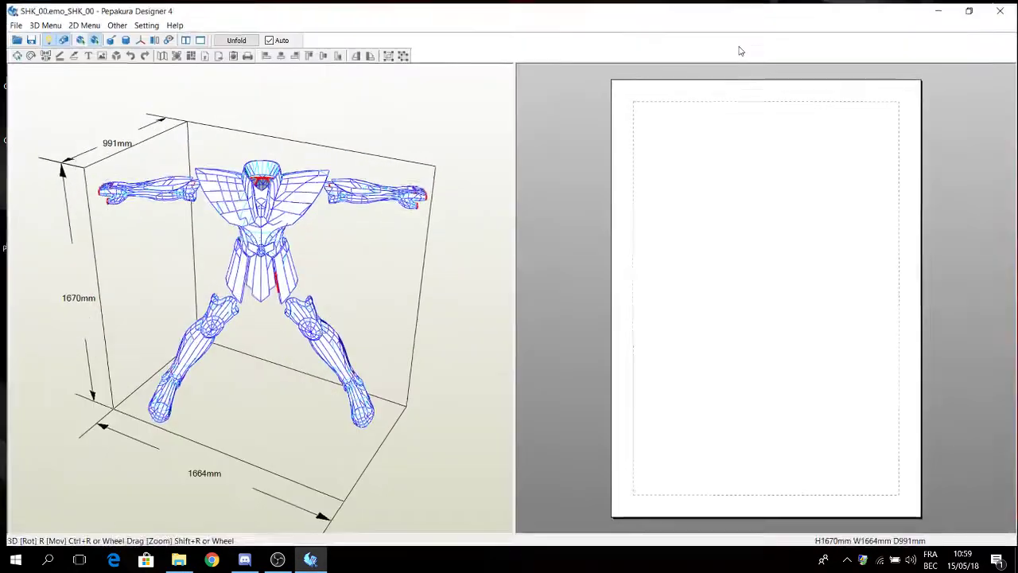
Unfold the SHK_00 armour model into flat pattern parts
{"action": "scroll", "coordinate": [318, 253], "scroll_direction": "up", "scroll_amount": 2}
{"action": "right_click_drag", "start_coordinate": [370, 230], "coordinate": [341, 225]}
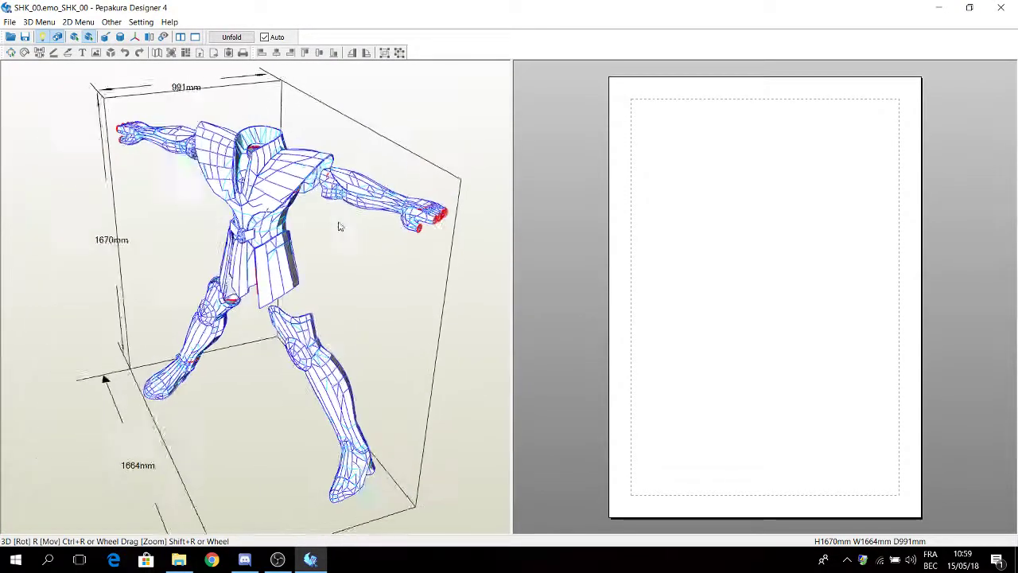
{"action": "scroll", "coordinate": [329, 212], "scroll_direction": "up", "scroll_amount": 4}
{"action": "left_click", "coordinate": [231, 36]}
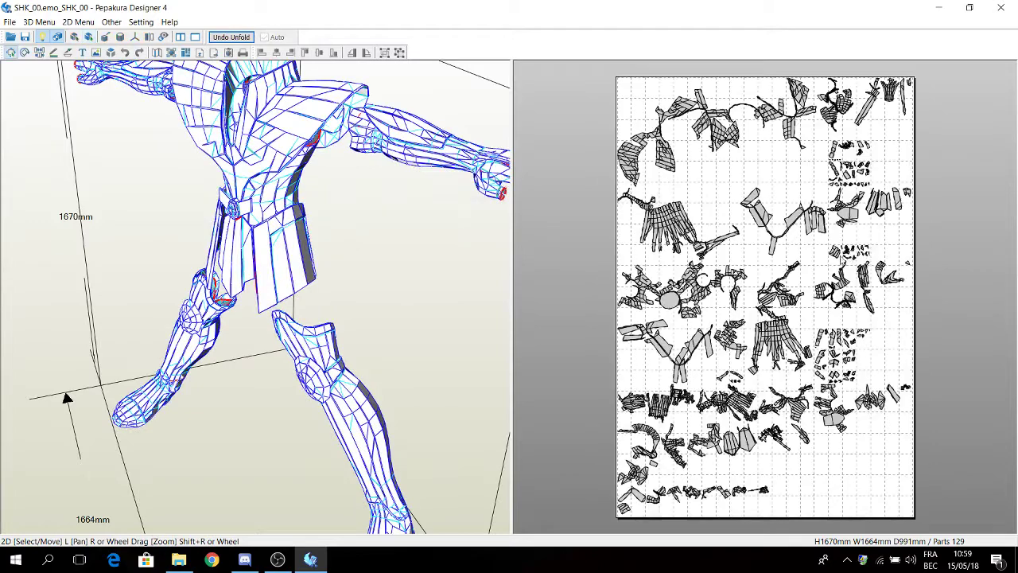
Measure the distance between the two end vertices of the narrow connecting strip in the Y-shaped skirt part of the pattern
{"action": "scroll", "coordinate": [848, 255], "scroll_direction": "up", "scroll_amount": 5}
{"action": "right_click_drag", "start_coordinate": [632, 308], "coordinate": [823, 232]}
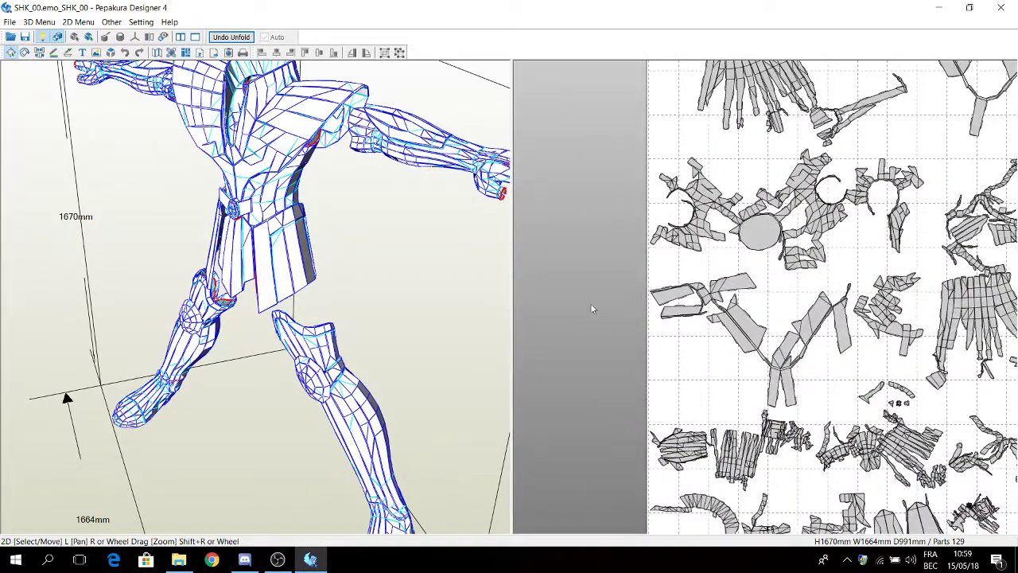
{"action": "right_click", "coordinate": [591, 307]}
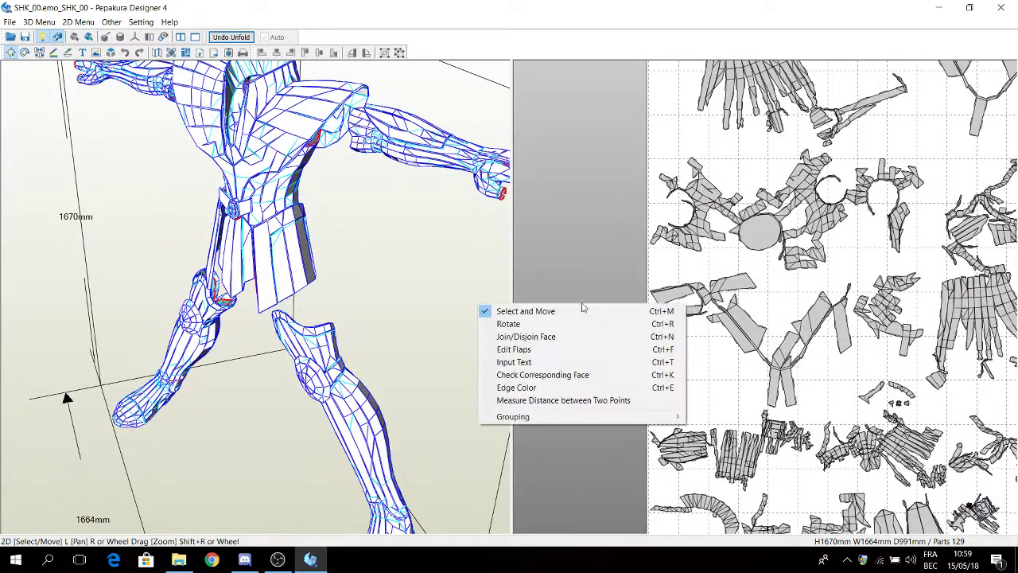
{"action": "left_click", "coordinate": [518, 401]}
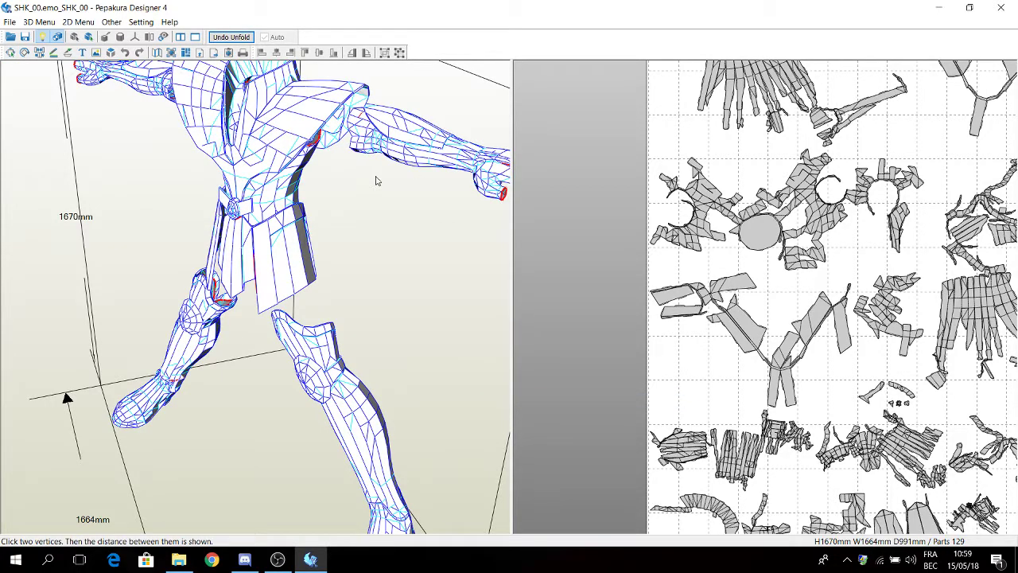
{"action": "left_click_drag", "start_coordinate": [376, 180], "coordinate": [335, 223]}
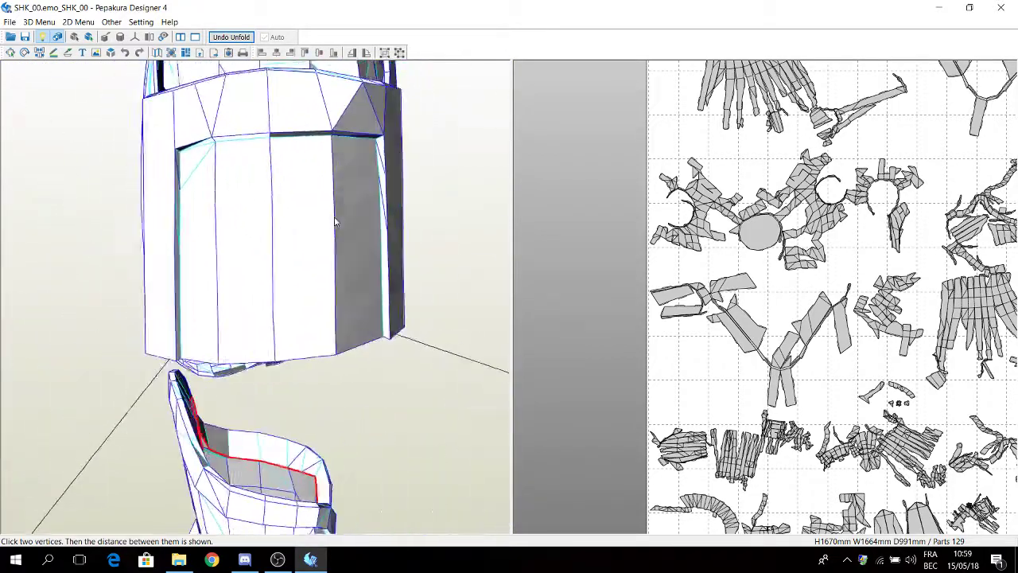
{"action": "right_click_drag", "start_coordinate": [335, 223], "coordinate": [396, 218]}
{"action": "middle_click_drag", "start_coordinate": [793, 320], "coordinate": [772, 261]}
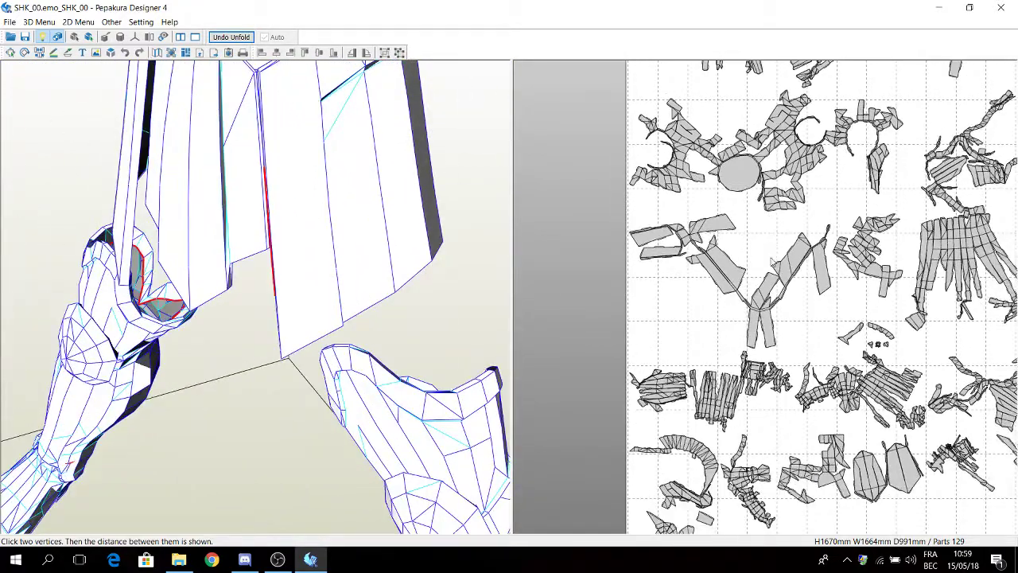
{"action": "scroll", "coordinate": [772, 261], "scroll_direction": "up", "scroll_amount": 4}
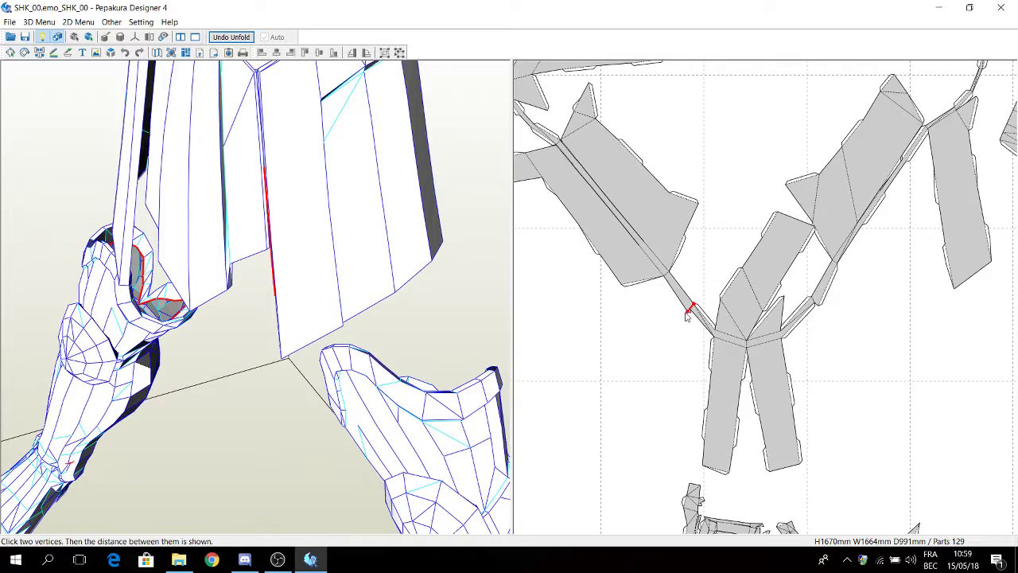
{"action": "left_click", "coordinate": [687, 311]}
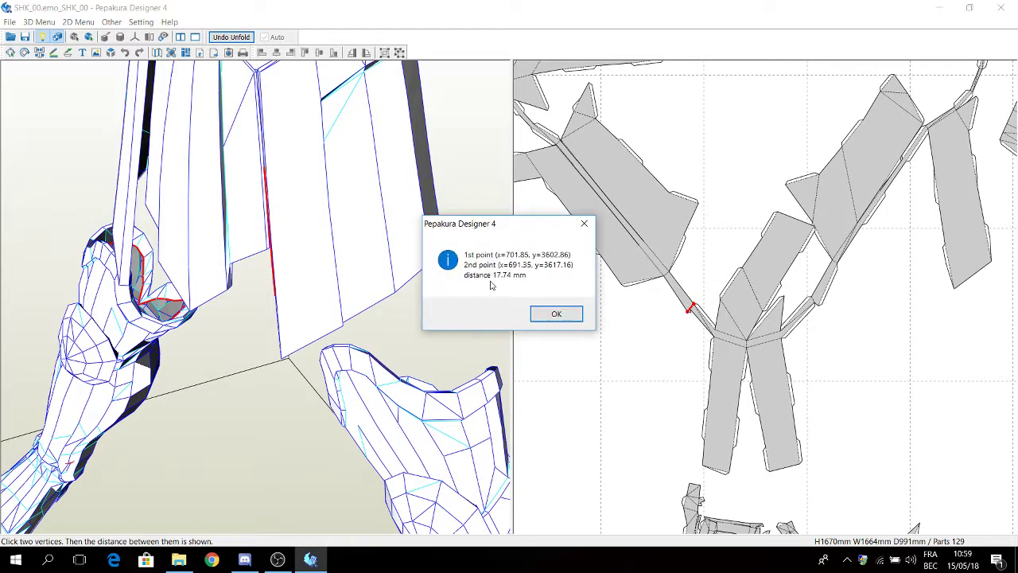
{"action": "left_click", "coordinate": [556, 315]}
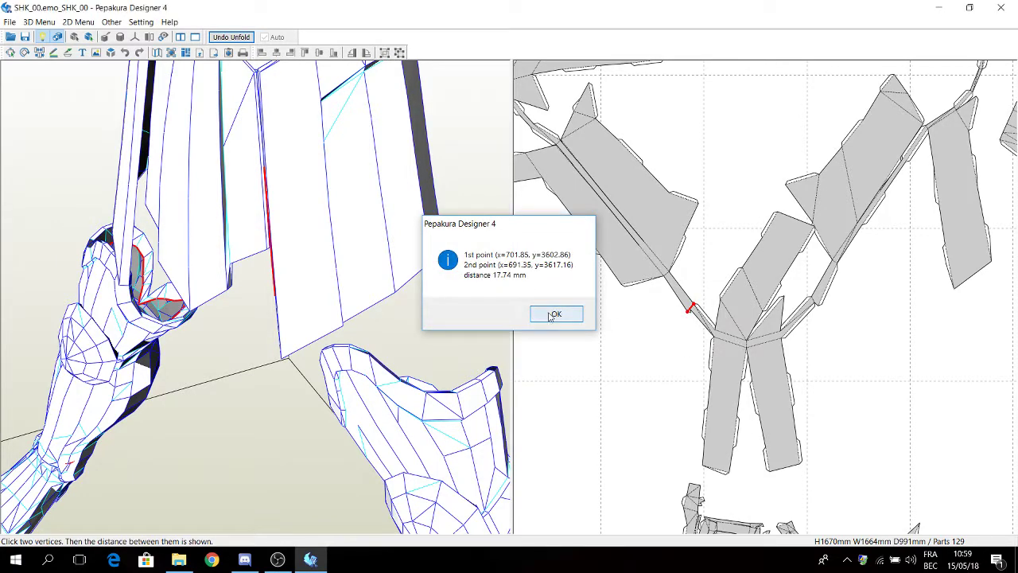
Measure the short edge of the narrow band where the branches of the Y-shaped skirt part meet
{"action": "scroll", "coordinate": [716, 313], "scroll_direction": "up", "scroll_amount": 2}
{"action": "scroll", "coordinate": [647, 338], "scroll_direction": "up", "scroll_amount": 2}
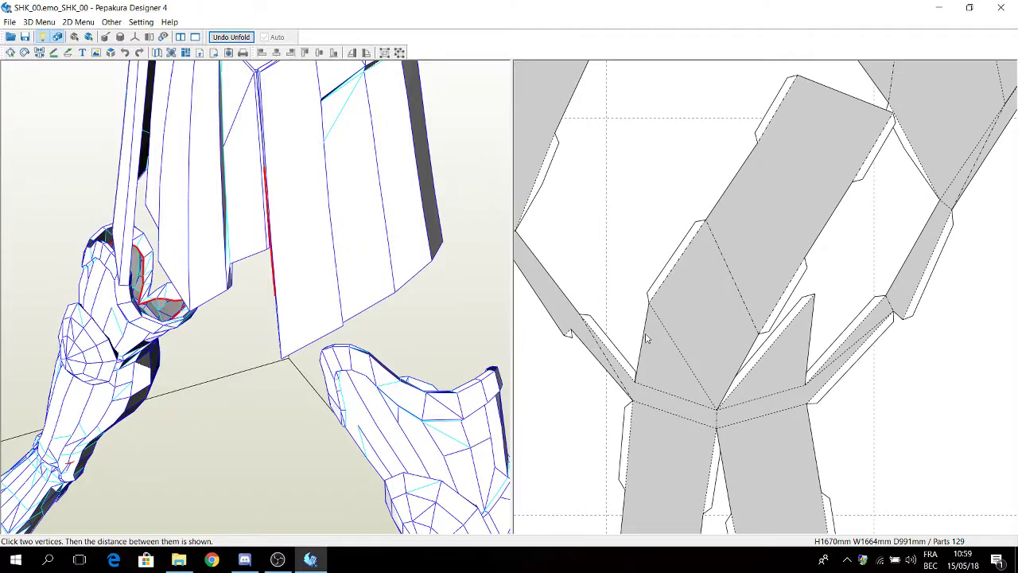
{"action": "left_click", "coordinate": [633, 405]}
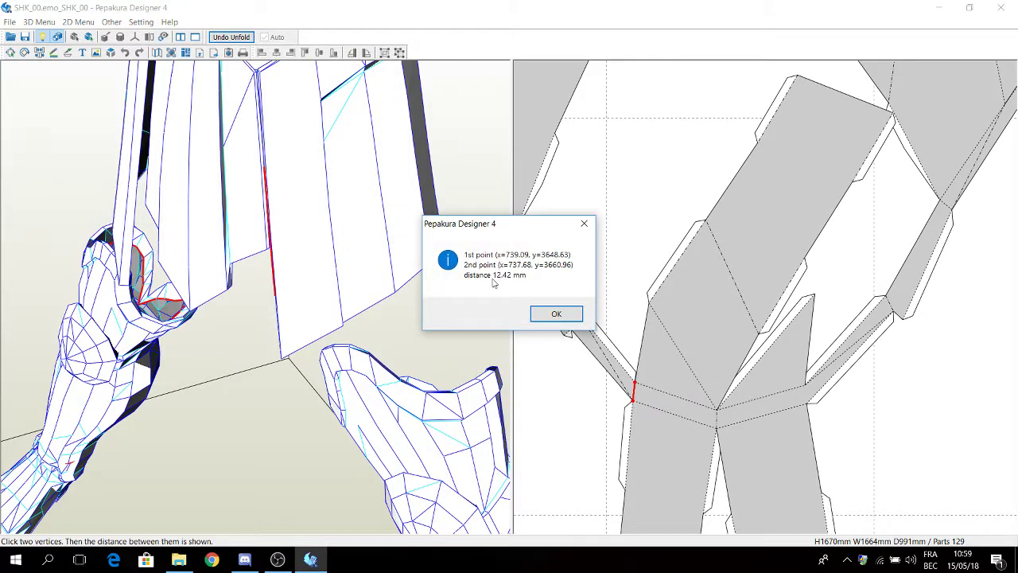
{"action": "left_click", "coordinate": [556, 314]}
Measure the distance across the neck opening of the armour in the 3D model
{"action": "scroll", "coordinate": [630, 352], "scroll_direction": "down", "scroll_amount": 2}
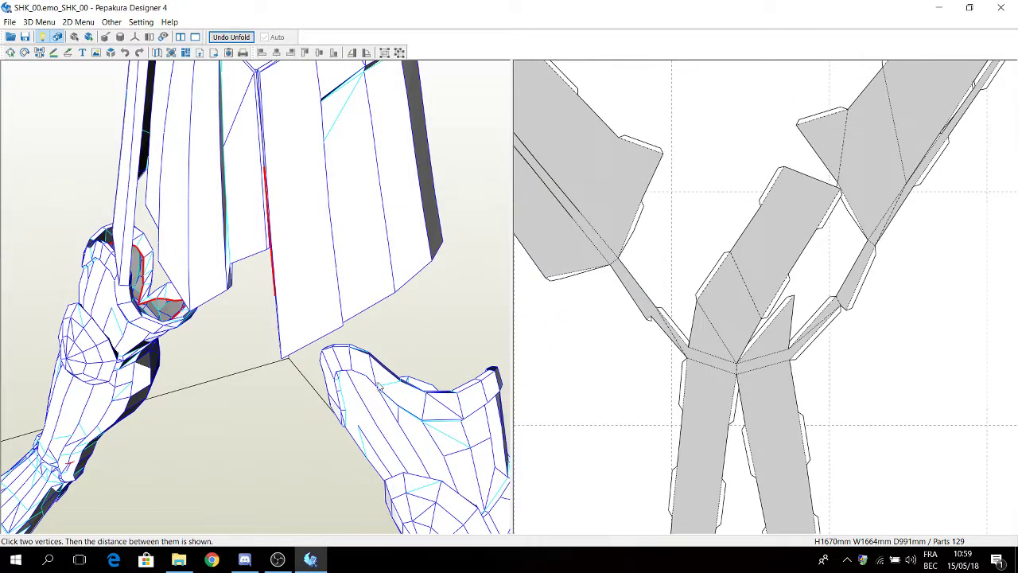
{"action": "scroll", "coordinate": [374, 388], "scroll_direction": "down", "scroll_amount": 2}
{"action": "left_click_drag", "start_coordinate": [373, 388], "coordinate": [228, 412]}
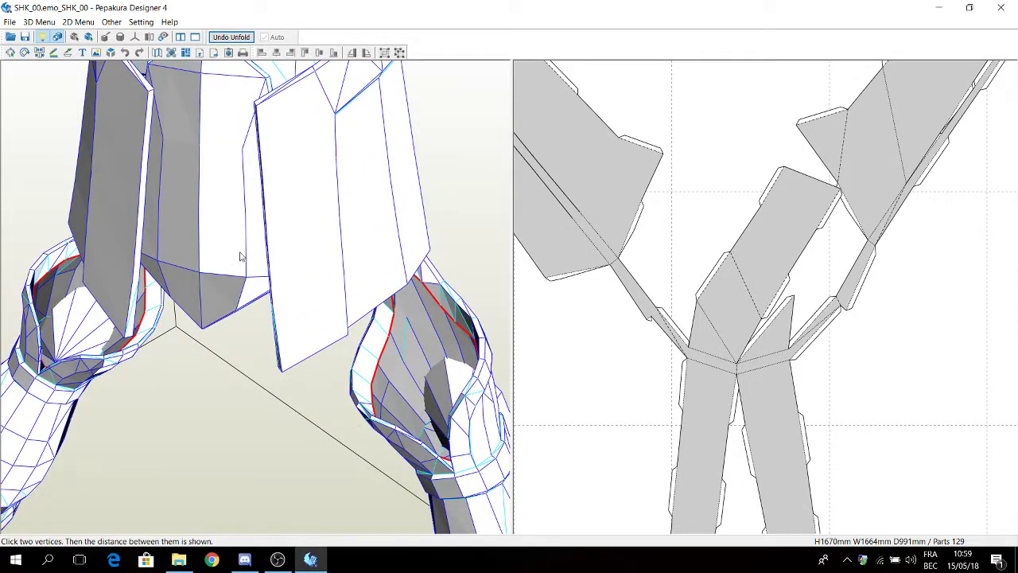
{"action": "middle_click_drag", "start_coordinate": [248, 276], "coordinate": [291, 366]}
{"action": "scroll", "coordinate": [318, 342], "scroll_direction": "down", "scroll_amount": 3}
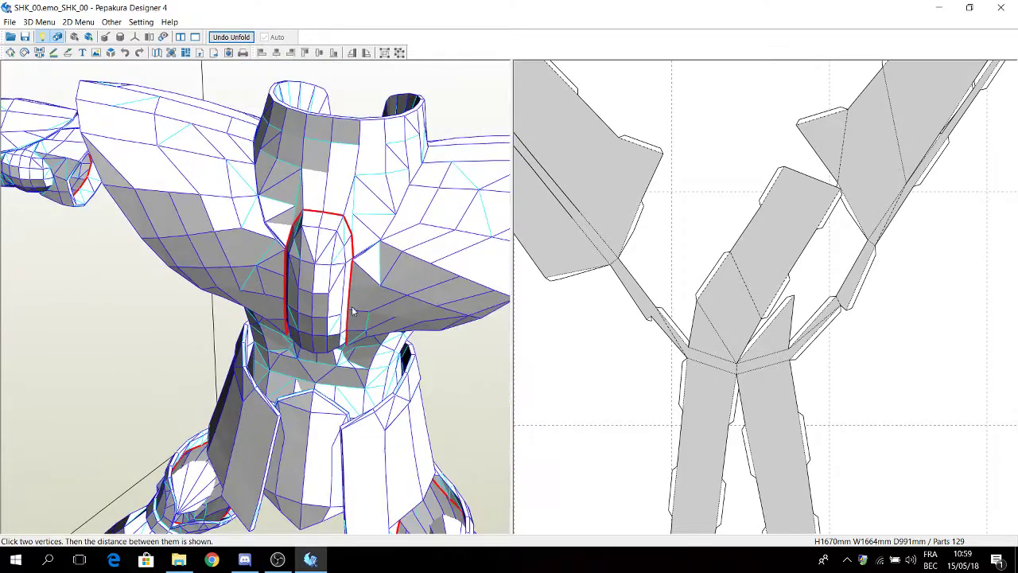
{"action": "left_click_drag", "start_coordinate": [354, 312], "coordinate": [316, 305]}
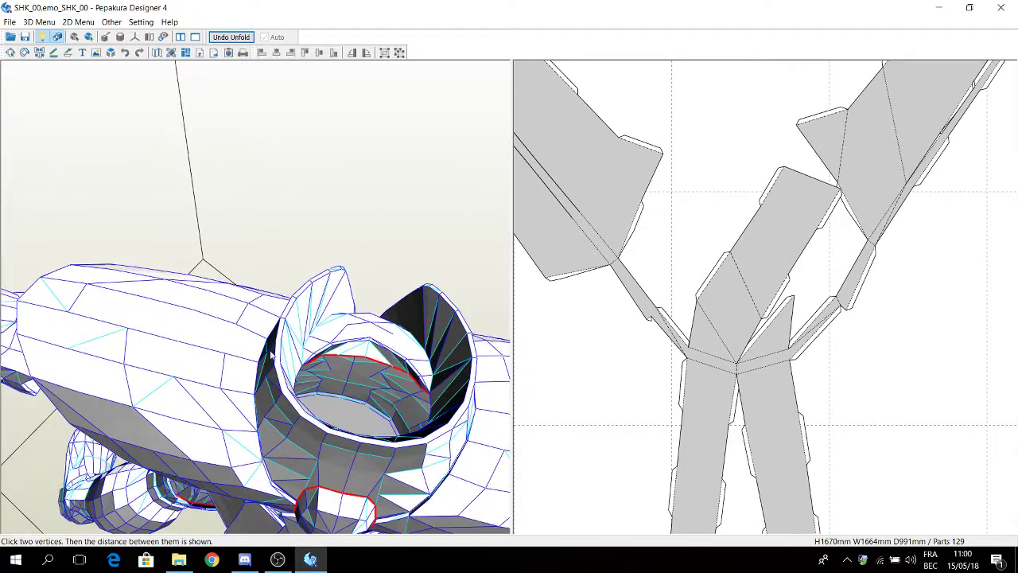
{"action": "left_click_drag", "start_coordinate": [270, 358], "coordinate": [119, 350]}
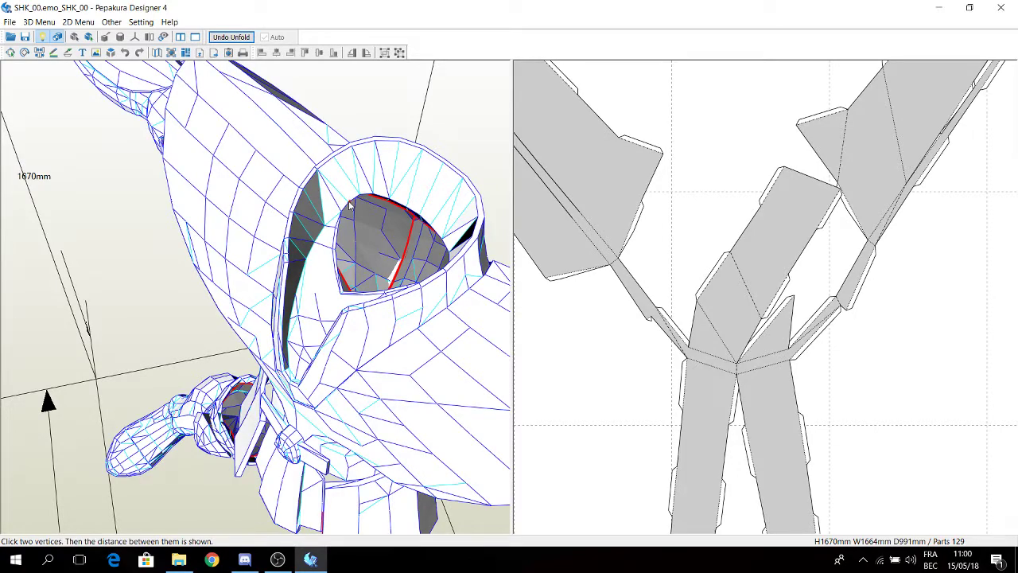
{"action": "left_click_drag", "start_coordinate": [382, 227], "coordinate": [421, 243]}
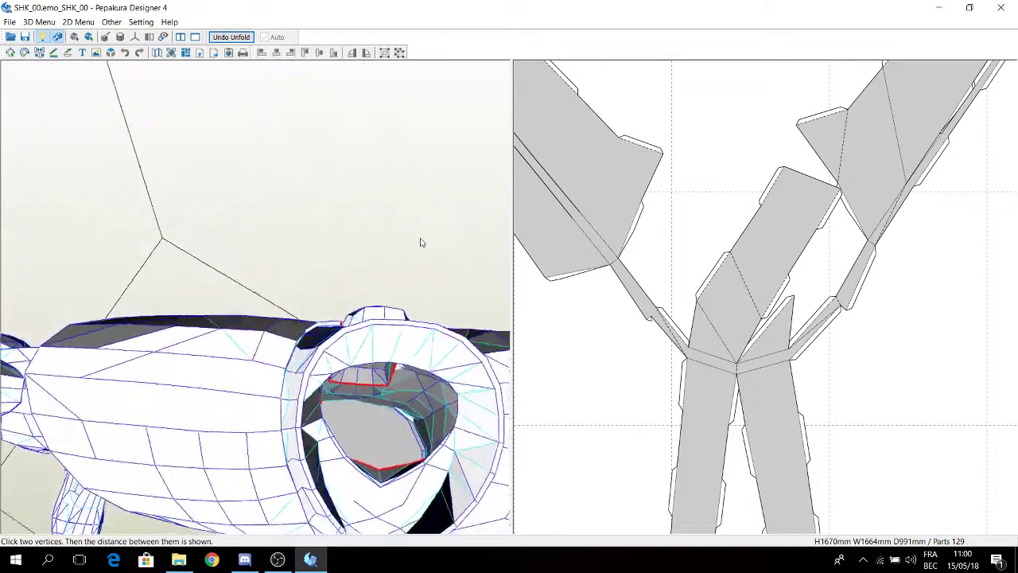
{"action": "right_click_drag", "start_coordinate": [421, 238], "coordinate": [434, 255]}
{"action": "left_click", "coordinate": [432, 291]}
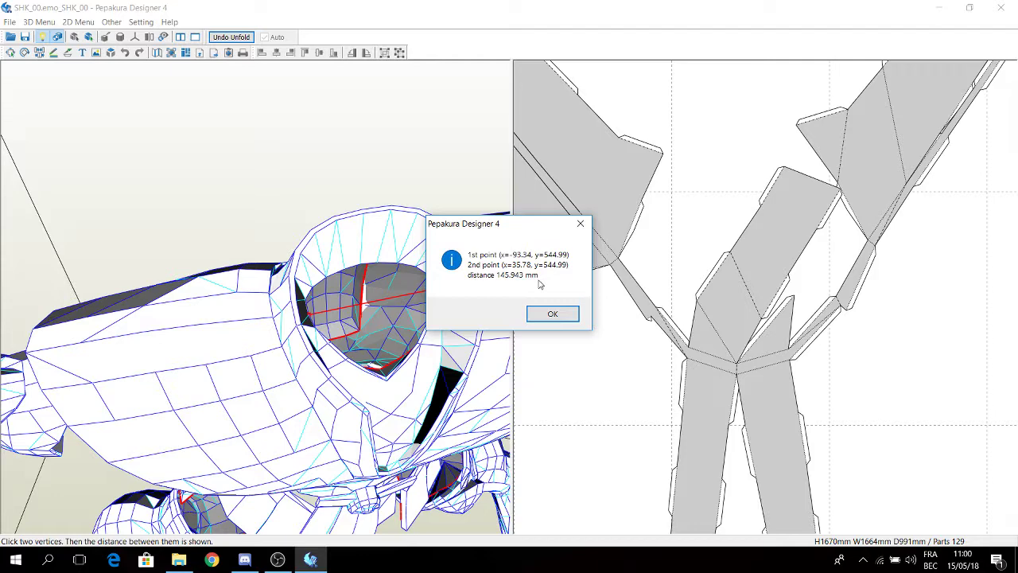
{"action": "left_click", "coordinate": [545, 315]}
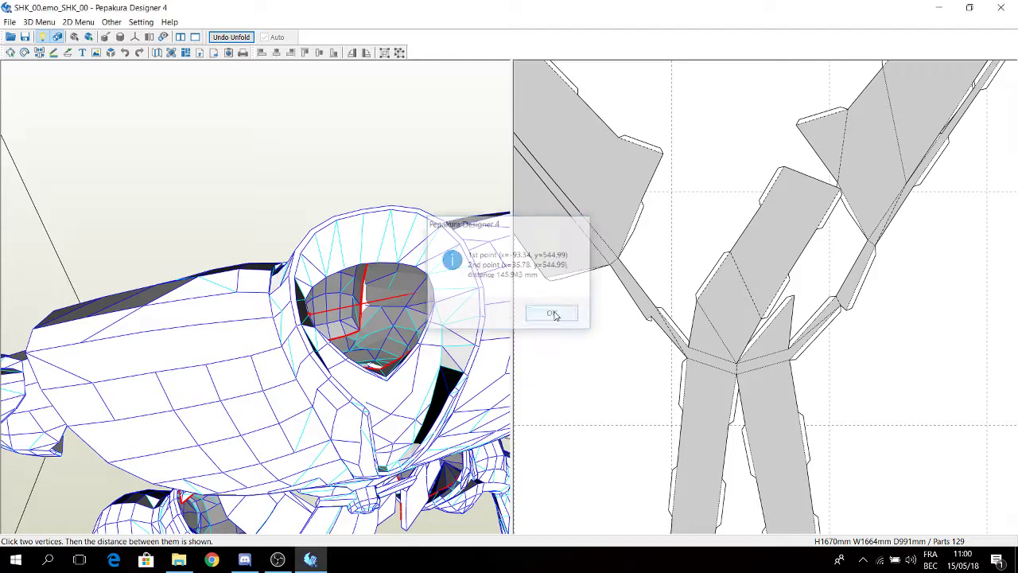
{"action": "scroll", "coordinate": [668, 388], "scroll_direction": "down", "scroll_amount": 3}
{"action": "right_click", "coordinate": [741, 372]}
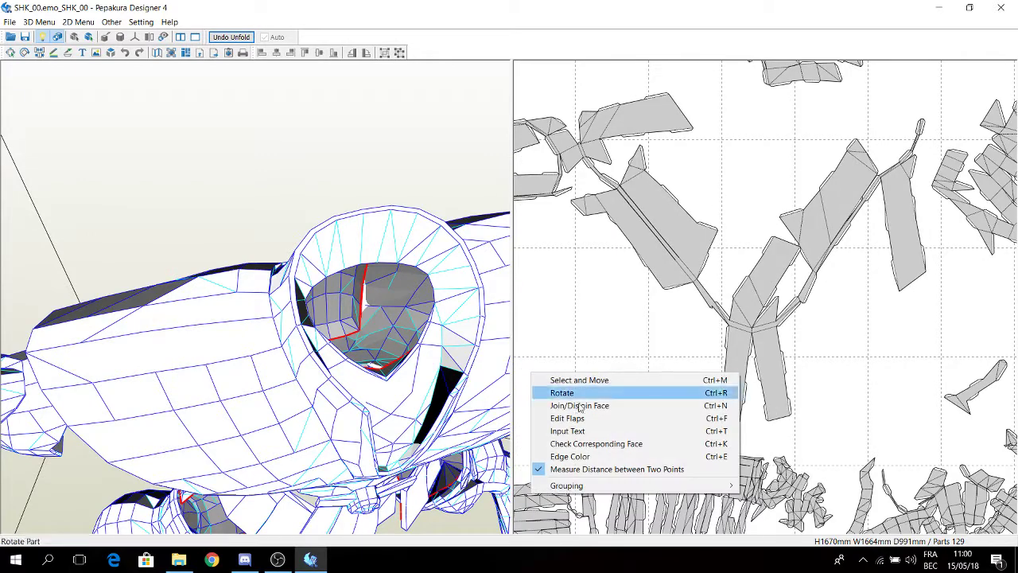
{"action": "left_click", "coordinate": [574, 456]}
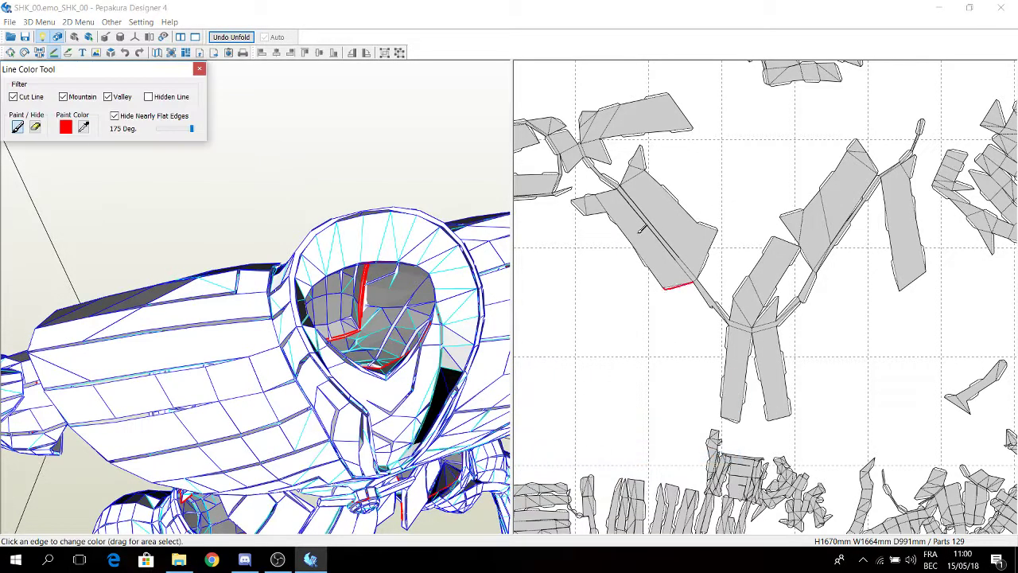
{"action": "scroll", "coordinate": [618, 325], "scroll_direction": "down", "scroll_amount": 2}
{"action": "right_click", "coordinate": [609, 308]}
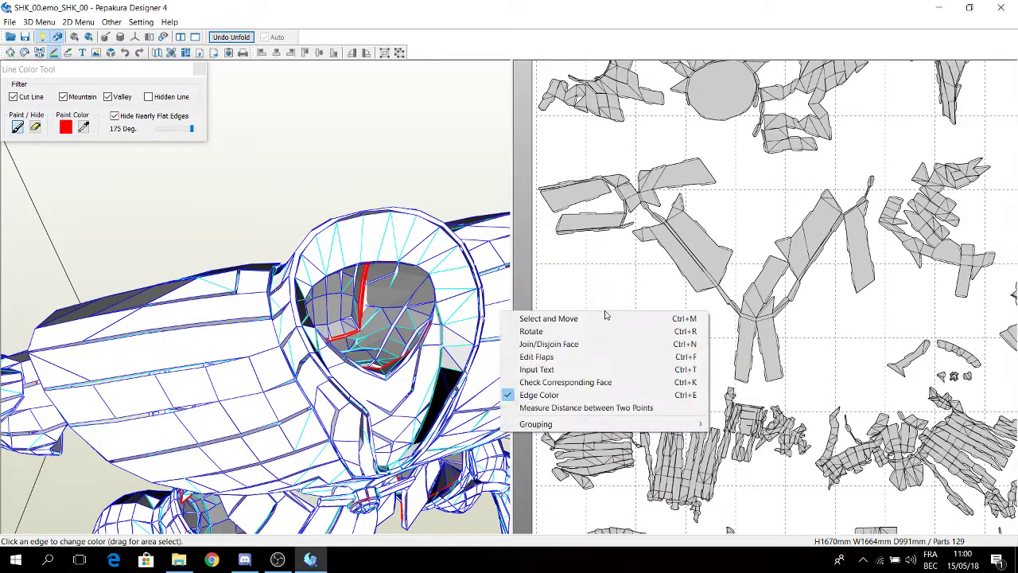
{"action": "left_click", "coordinate": [565, 383]}
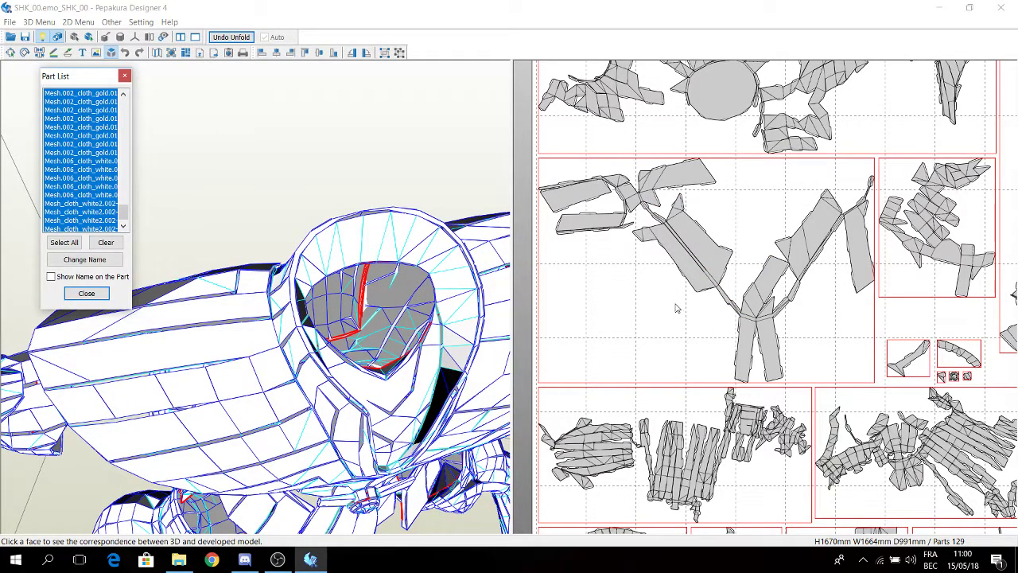
{"action": "right_click_drag", "start_coordinate": [591, 238], "coordinate": [457, 237]}
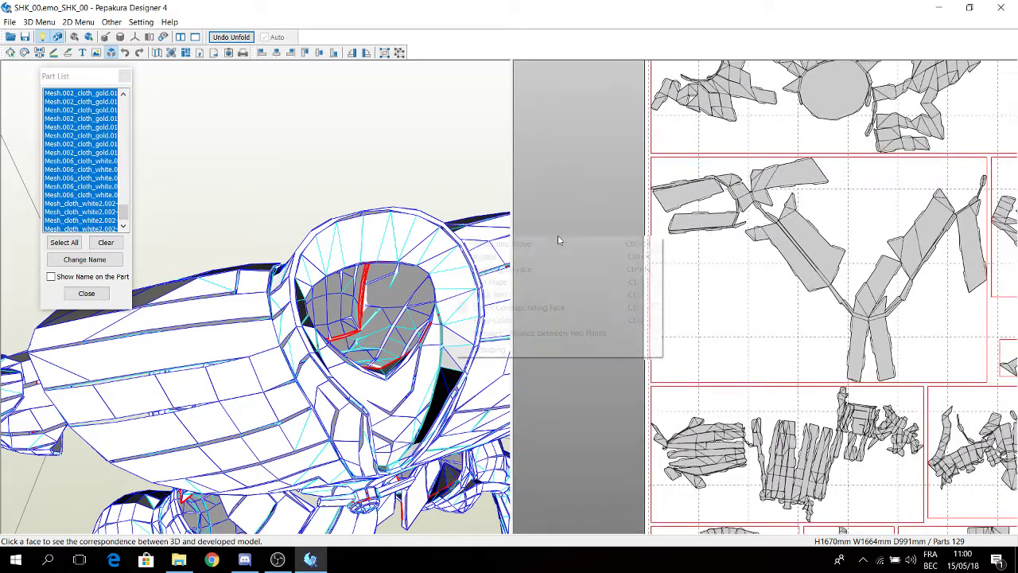
{"action": "left_click", "coordinate": [505, 299]}
{"action": "scroll", "coordinate": [700, 297], "scroll_direction": "down", "scroll_amount": 4}
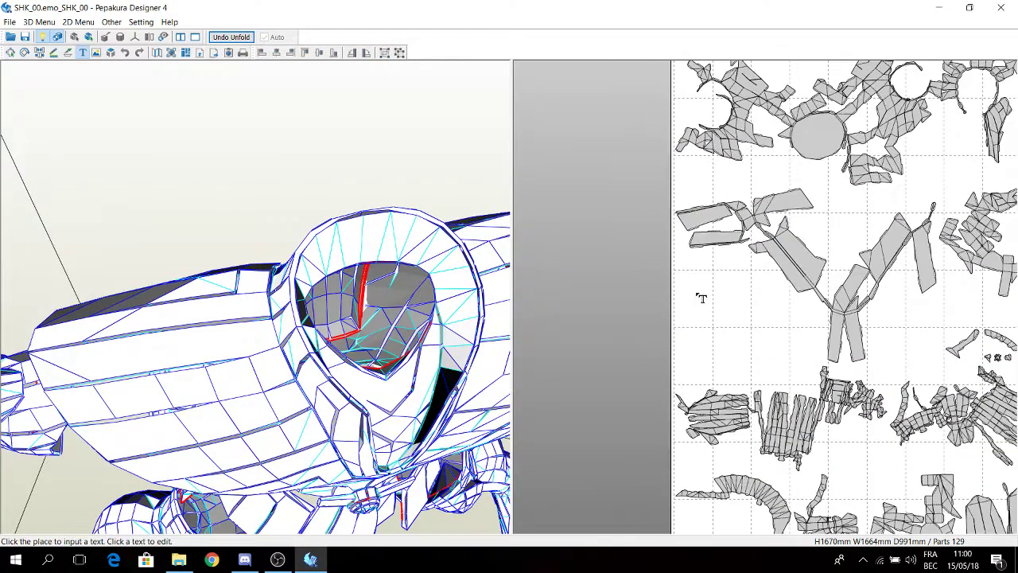
{"action": "right_click_drag", "start_coordinate": [675, 300], "coordinate": [628, 291]}
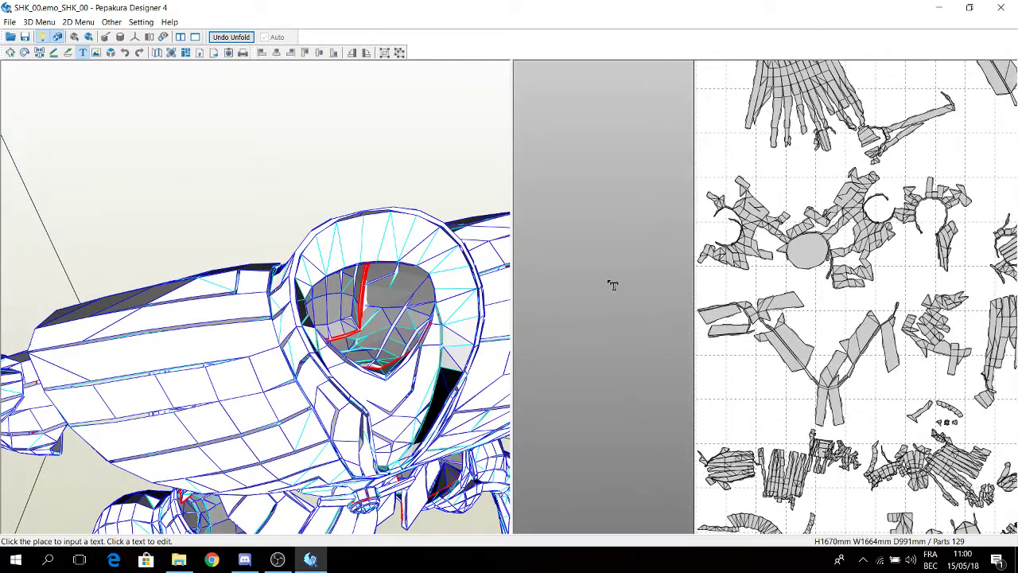
Select all the pattern parts in the 2D layout and move them off the page into the empty area beside it
{"action": "right_click", "coordinate": [613, 285]}
{"action": "left_click", "coordinate": [661, 286]}
{"action": "scroll", "coordinate": [663, 285], "scroll_direction": "down", "scroll_amount": 5}
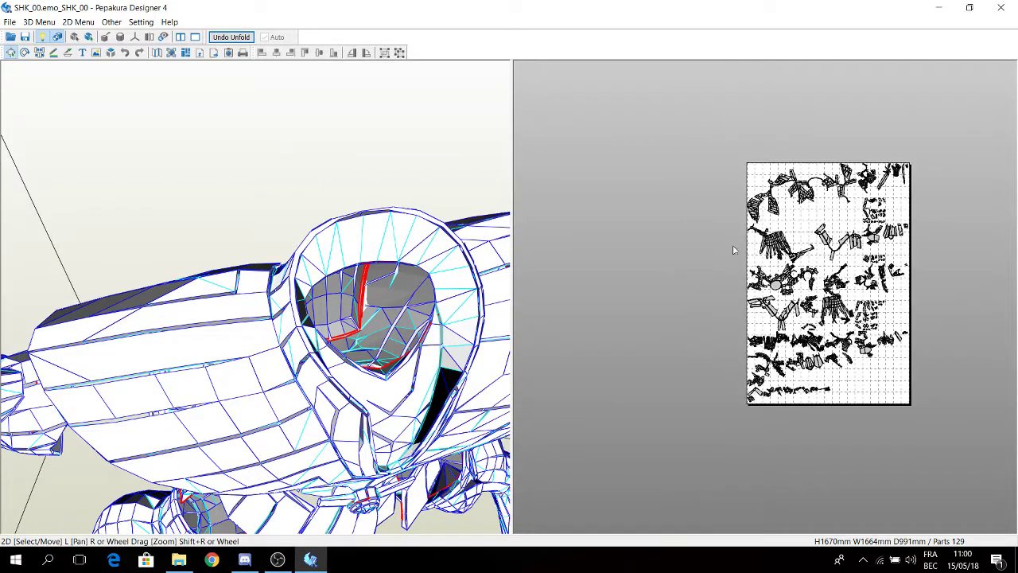
{"action": "left_click_drag", "start_coordinate": [717, 141], "coordinate": [989, 471]}
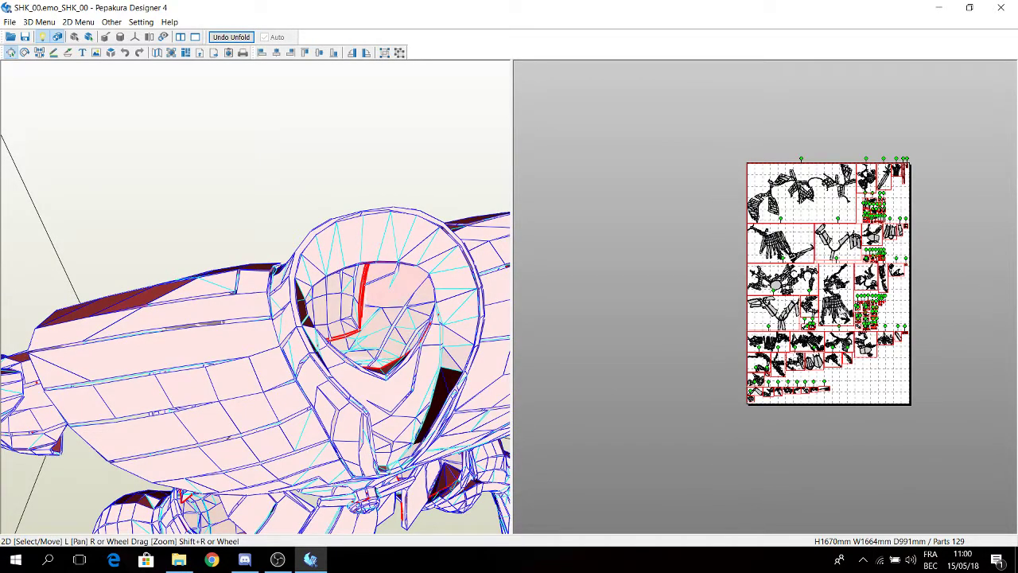
{"action": "left_click_drag", "start_coordinate": [839, 308], "coordinate": [635, 82]}
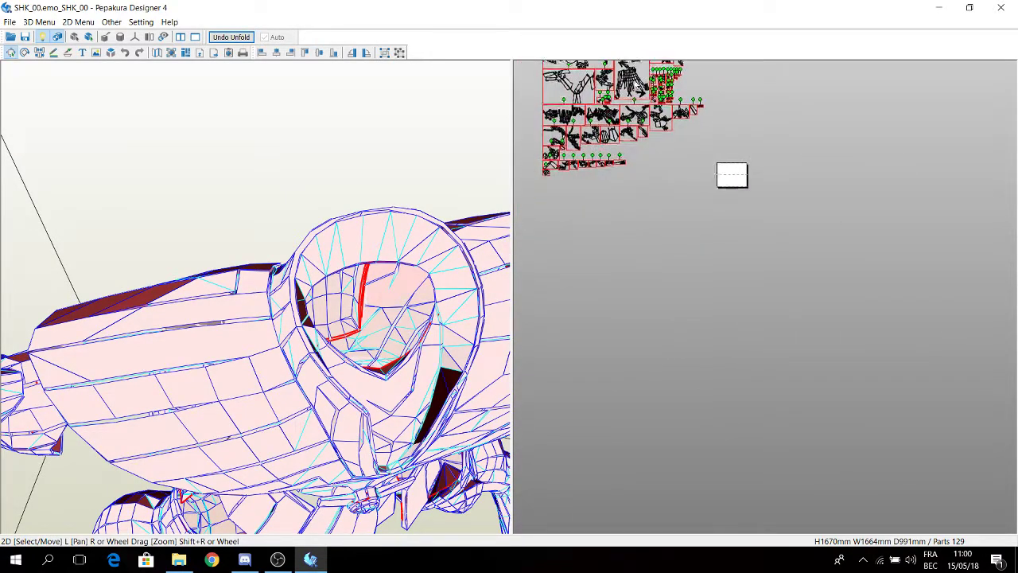
{"action": "middle_click_drag", "start_coordinate": [687, 117], "coordinate": [709, 355]}
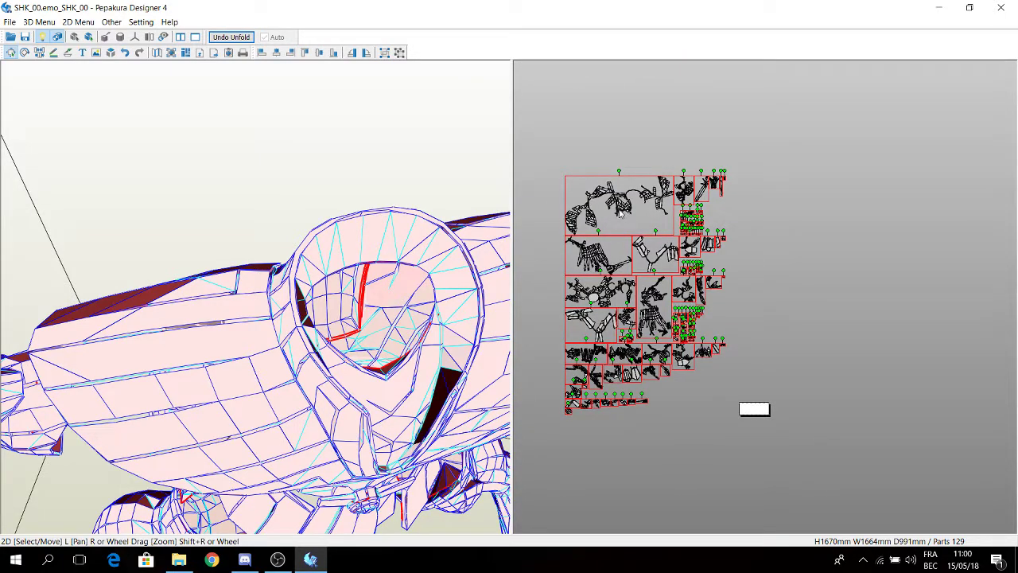
{"action": "left_click_drag", "start_coordinate": [620, 213], "coordinate": [652, 169]}
{"action": "left_click", "coordinate": [654, 170]}
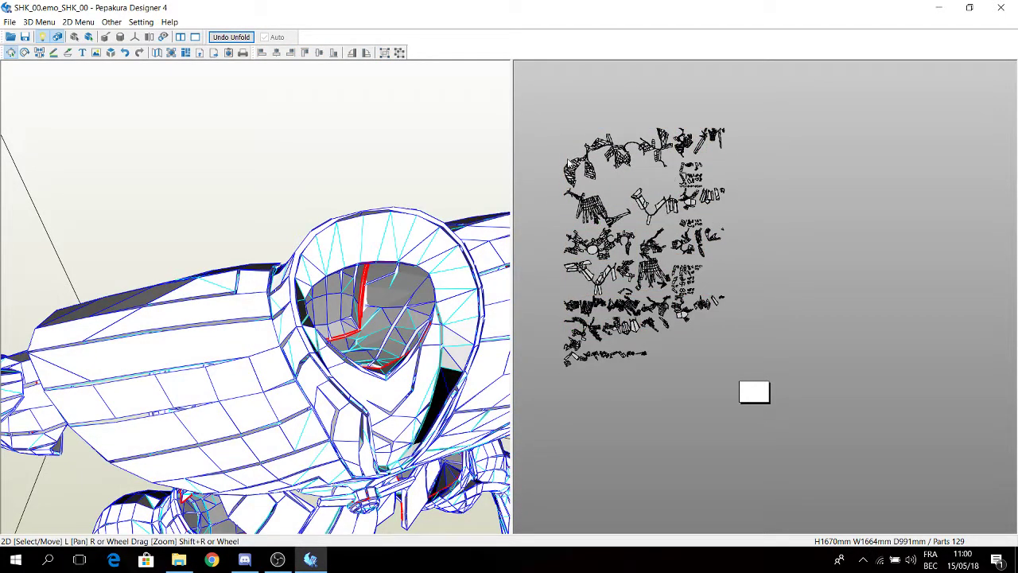
Move the large winged torso part of the pattern onto the empty page
{"action": "left_click", "coordinate": [570, 165]}
{"action": "right_click_drag", "start_coordinate": [289, 404], "coordinate": [274, 274]}
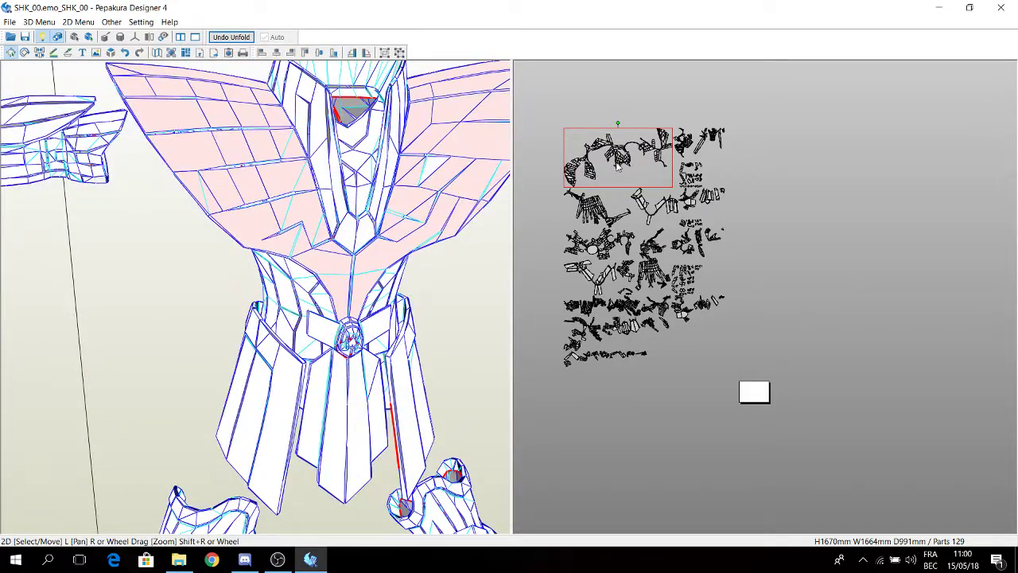
{"action": "left_click_drag", "start_coordinate": [618, 165], "coordinate": [831, 436]}
{"action": "scroll", "coordinate": [775, 397], "scroll_direction": "up", "scroll_amount": 3}
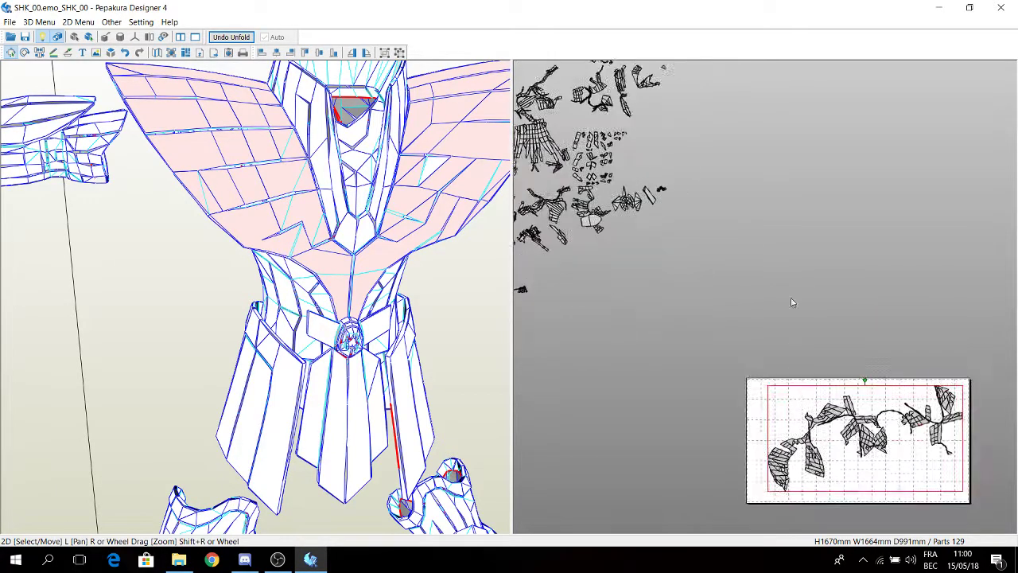
{"action": "scroll", "coordinate": [809, 230], "scroll_direction": "up", "scroll_amount": 5}
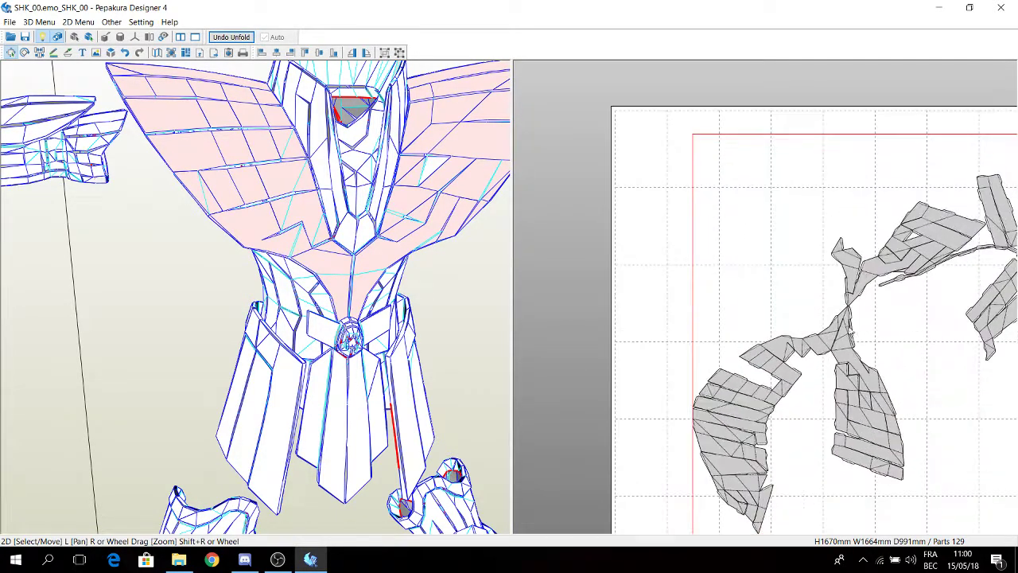
Add a 72 pt Microsoft Sans Serif text label beside the page reading "Ailes", "Gauche" and "Droite" on separate, spaced-out lines
{"action": "scroll", "coordinate": [850, 330], "scroll_direction": "down", "scroll_amount": 3}
{"action": "right_click", "coordinate": [588, 250]}
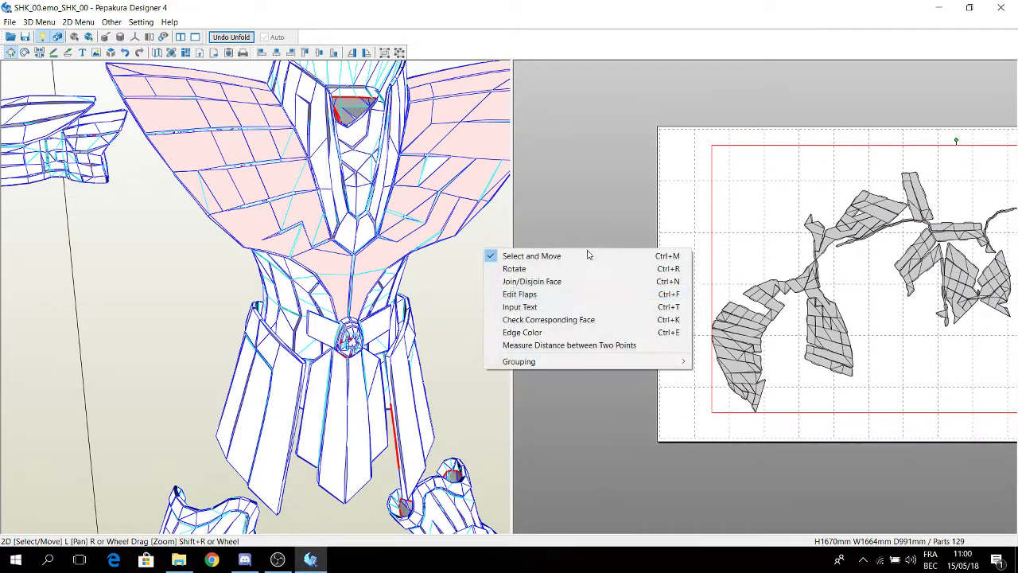
{"action": "left_click", "coordinate": [525, 315]}
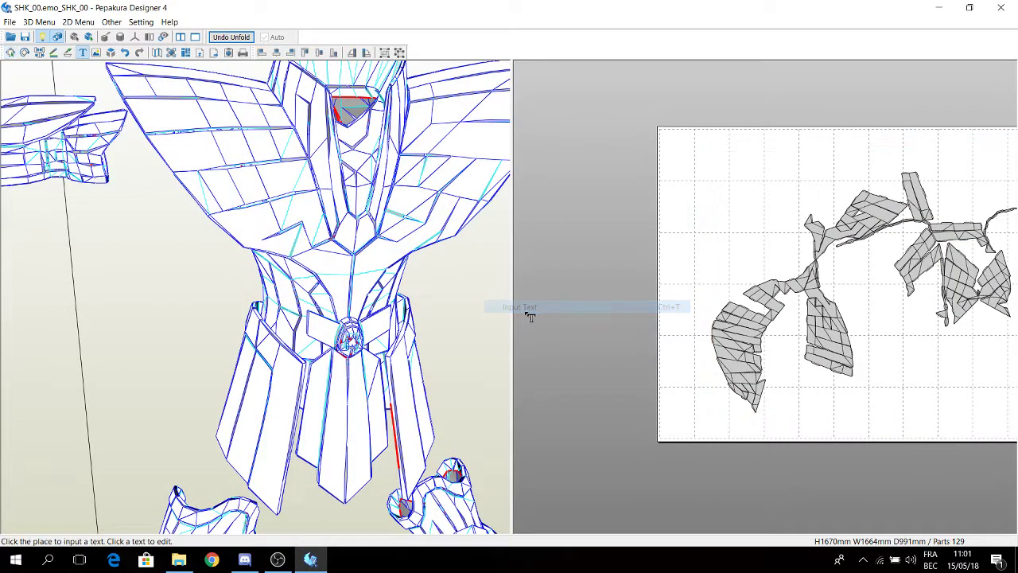
{"action": "left_click", "coordinate": [596, 191]}
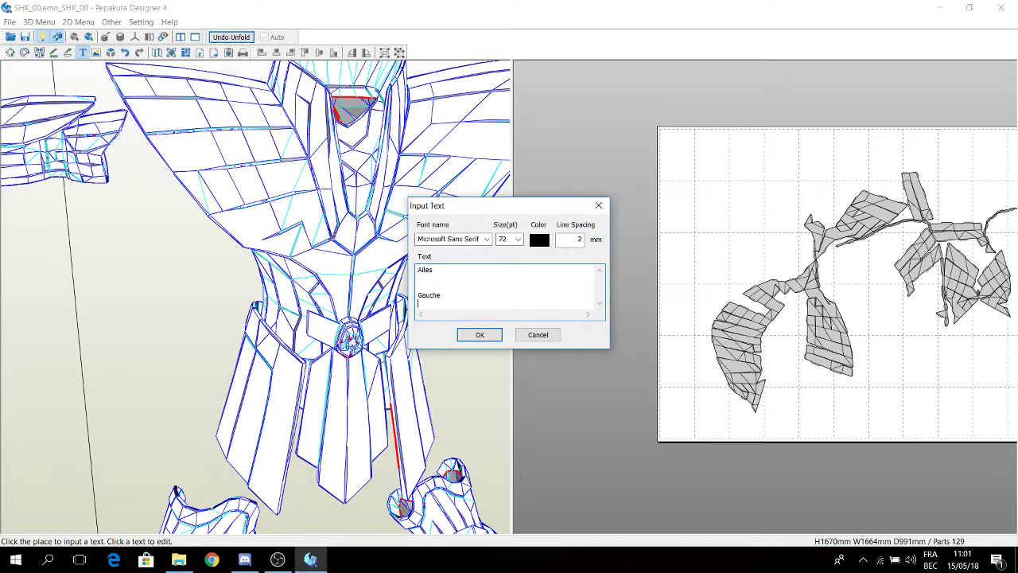
{"action": "key", "text": "Return"}
{"action": "key", "text": "Return"}
{"action": "key", "text": "Return"}
{"action": "key", "text": "Return"}
{"action": "left_click", "coordinate": [479, 334]}
{"action": "scroll", "coordinate": [610, 211], "scroll_direction": "up", "scroll_amount": 3}
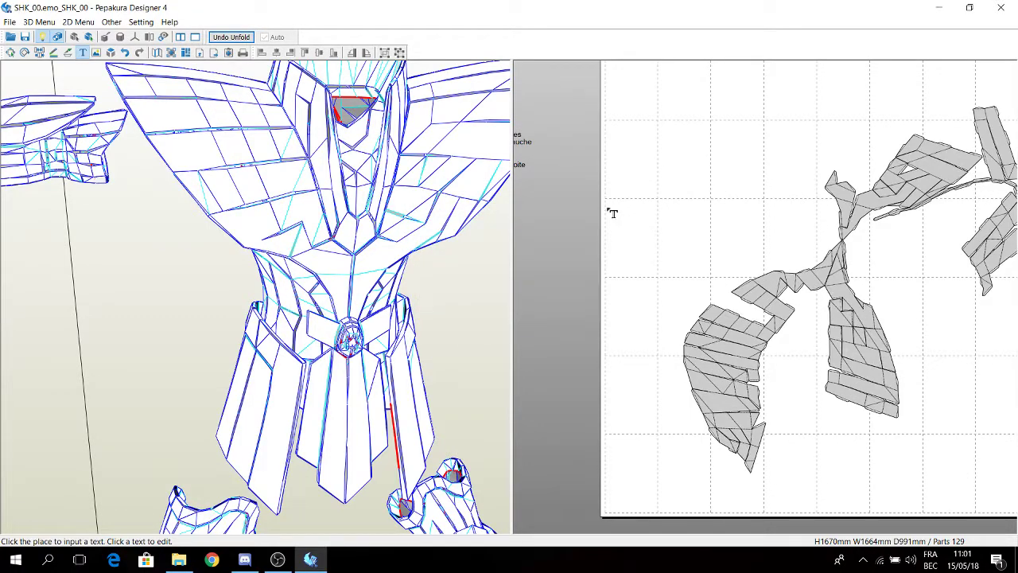
Add extra blank space between "Ailes" and "Gauche" in the label and move the label closer to the page edge
{"action": "left_click", "coordinate": [596, 184]}
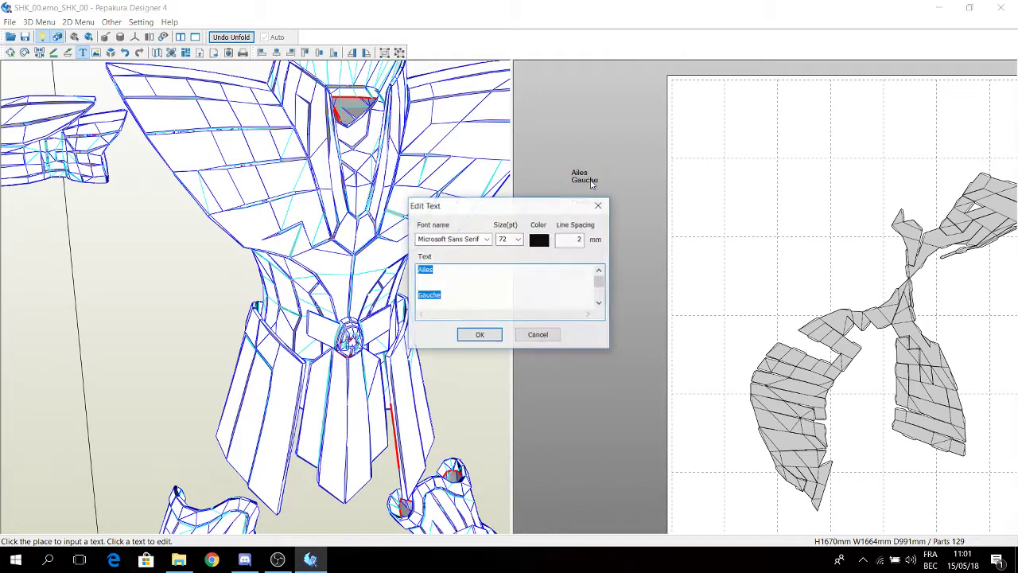
{"action": "left_click", "coordinate": [487, 284]}
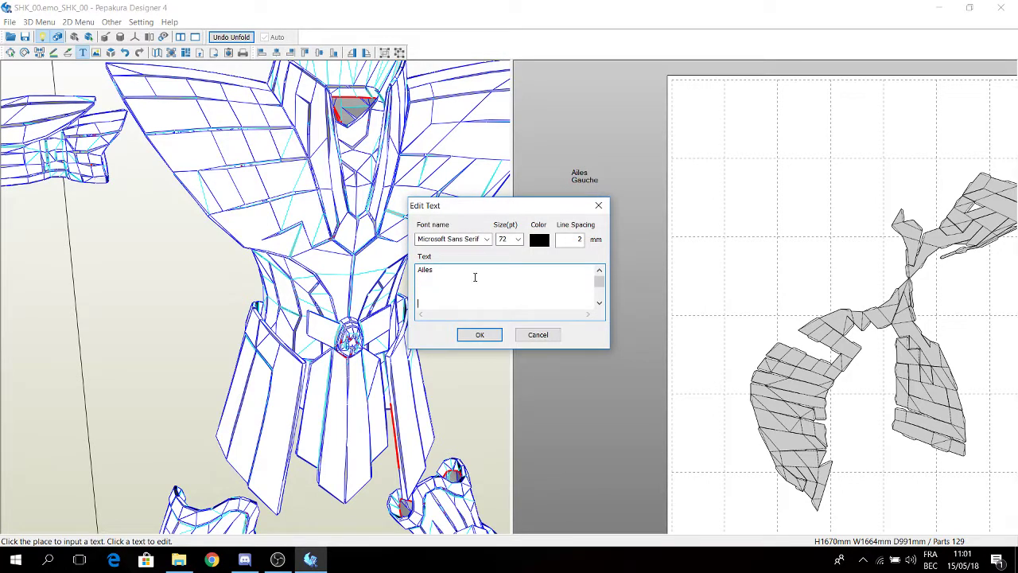
{"action": "scroll", "coordinate": [477, 276], "scroll_direction": "down", "scroll_amount": 1}
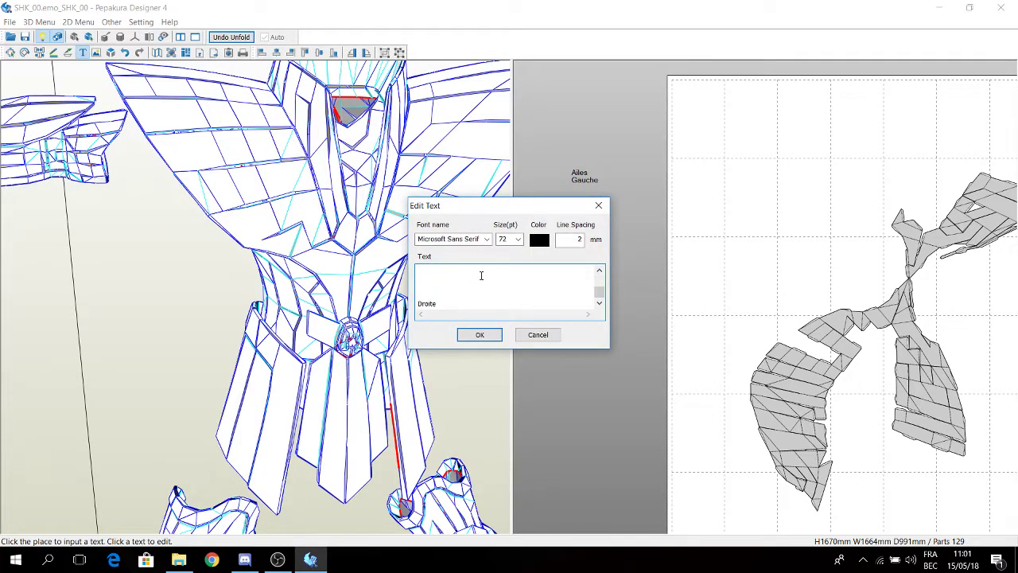
{"action": "left_click", "coordinate": [480, 335]}
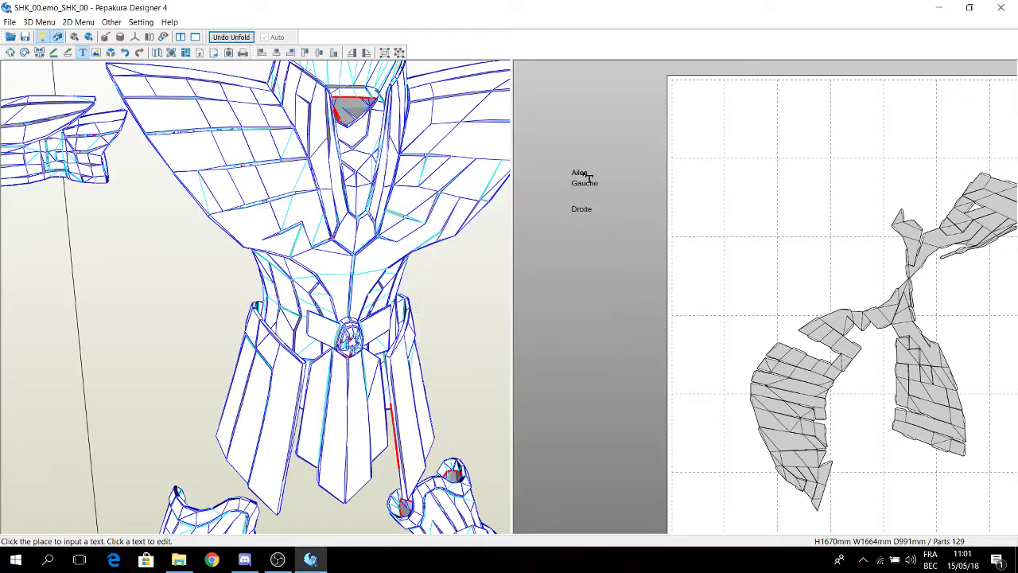
{"action": "left_click_drag", "start_coordinate": [587, 176], "coordinate": [639, 145]}
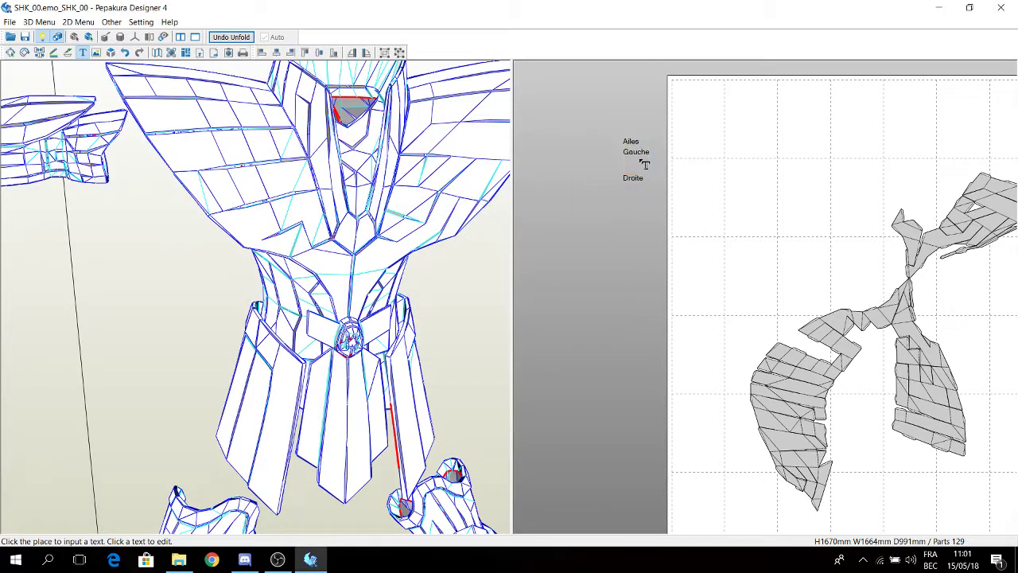
Set the line spacing of the "Ailes Gauche Droite" label to 8 mm
{"action": "left_click", "coordinate": [644, 165]}
{"action": "left_click", "coordinate": [529, 276]}
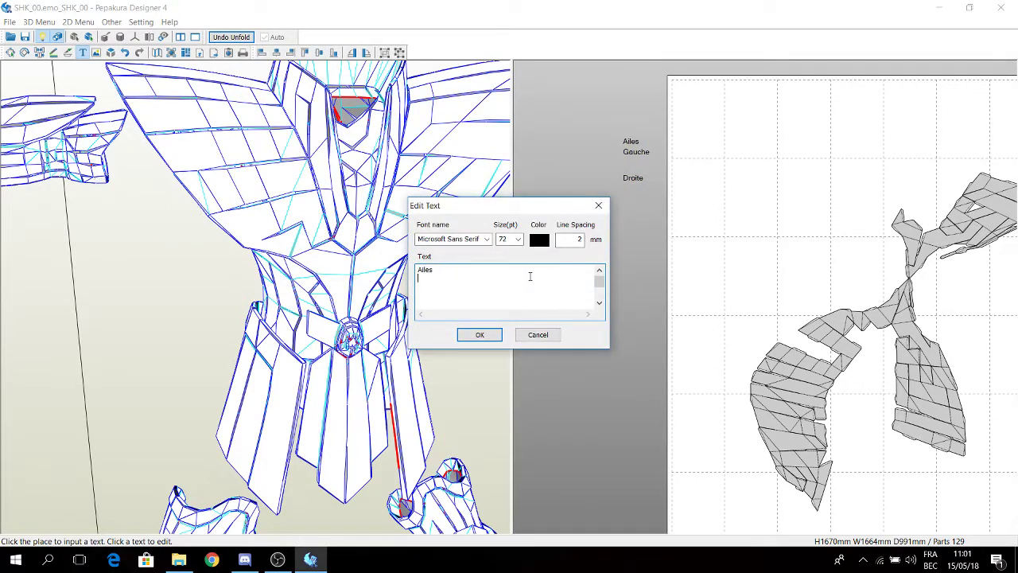
{"action": "left_click_drag", "start_coordinate": [560, 239], "coordinate": [588, 239]}
{"action": "key", "text": "Return"}
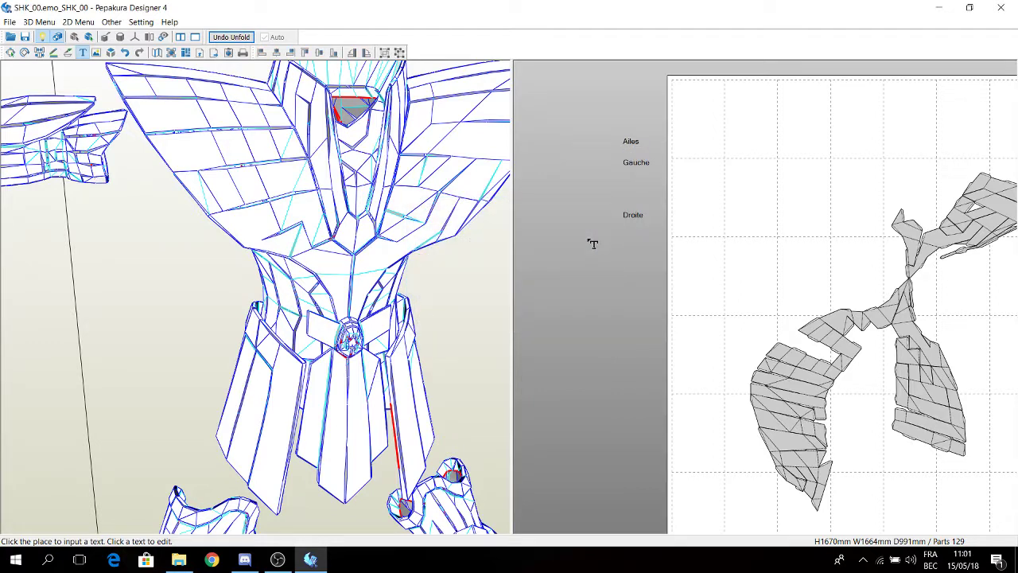
Set the label's line spacing to 20 mm and move it up alongside the page edge
{"action": "left_click", "coordinate": [627, 177]}
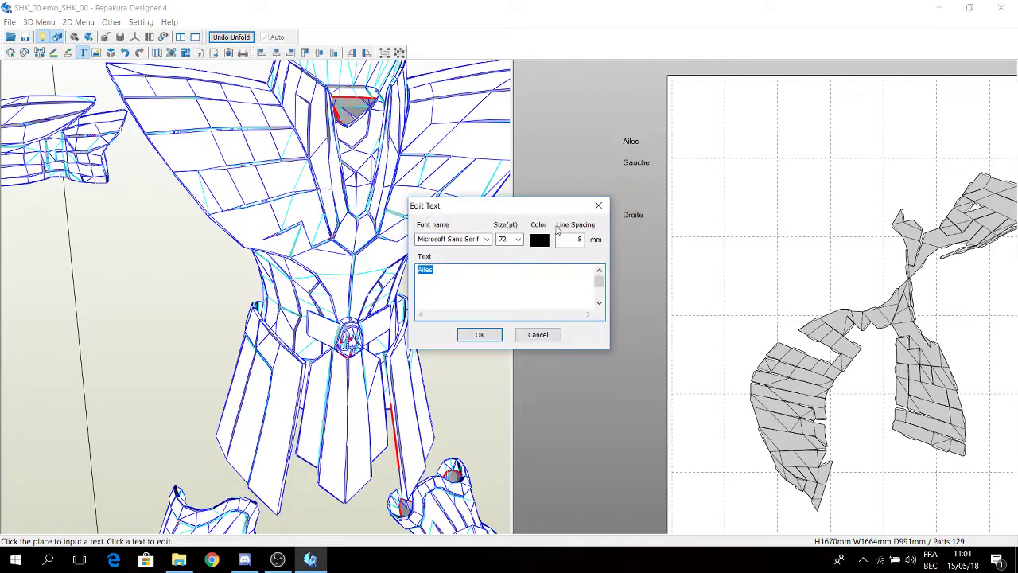
{"action": "left_click", "coordinate": [569, 240]}
{"action": "type", "text": "20"}
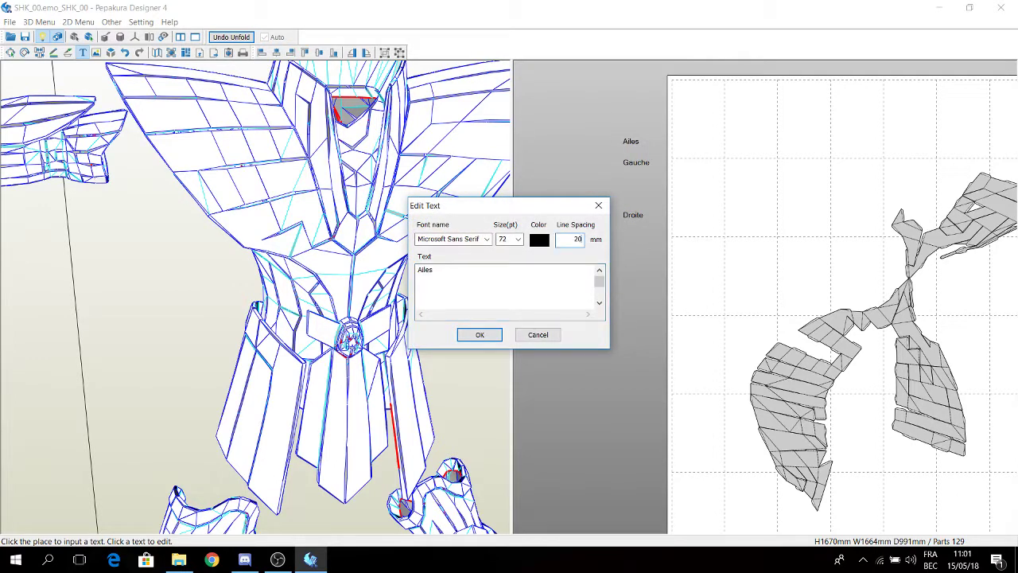
{"action": "key", "text": "Return"}
{"action": "left_click_drag", "start_coordinate": [651, 172], "coordinate": [649, 130]}
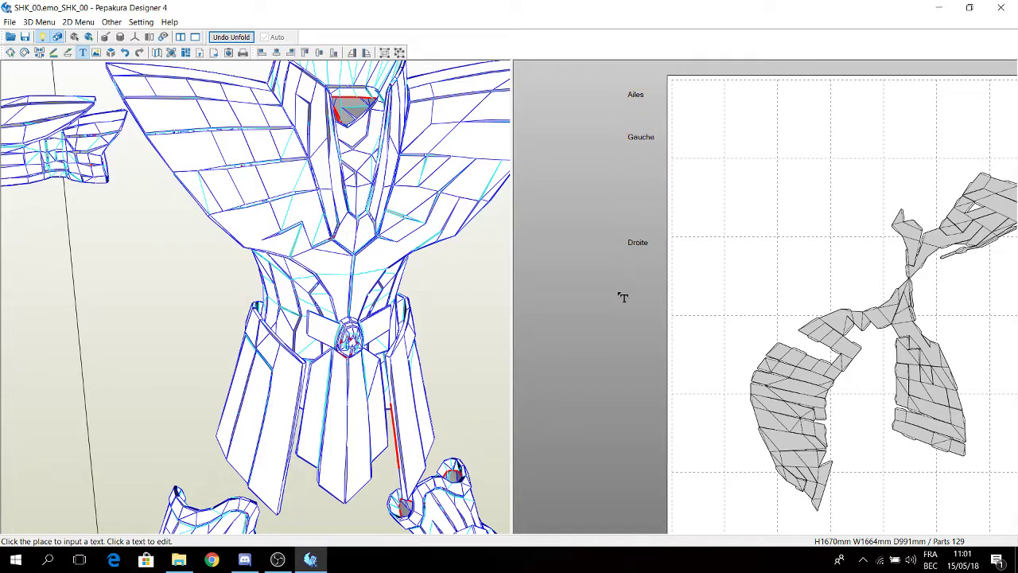
{"action": "scroll", "coordinate": [820, 335], "scroll_direction": "down", "scroll_amount": 2}
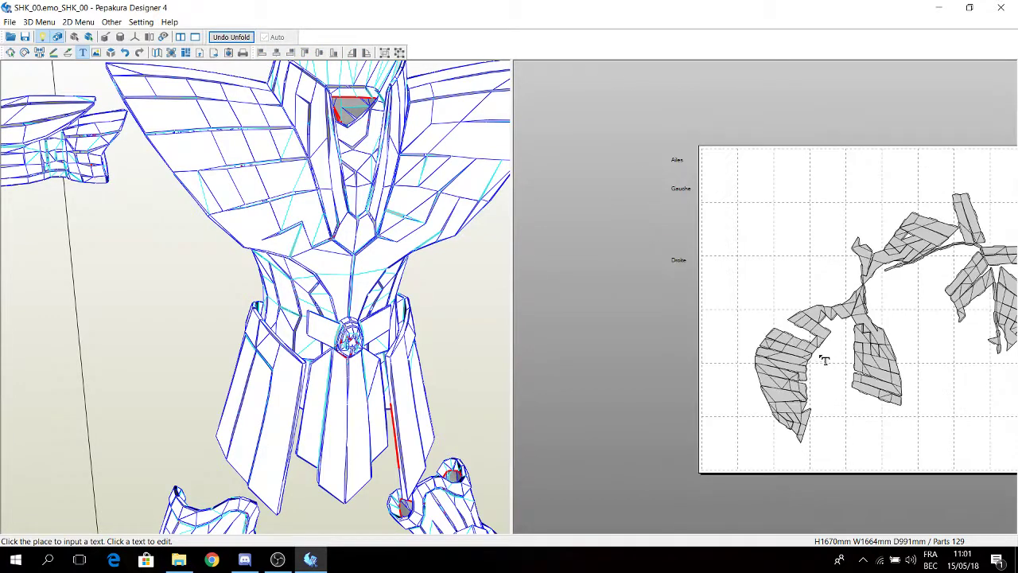
{"action": "middle_click_drag", "start_coordinate": [900, 297], "coordinate": [780, 296]}
{"action": "middle_click_drag", "start_coordinate": [603, 300], "coordinate": [774, 296]}
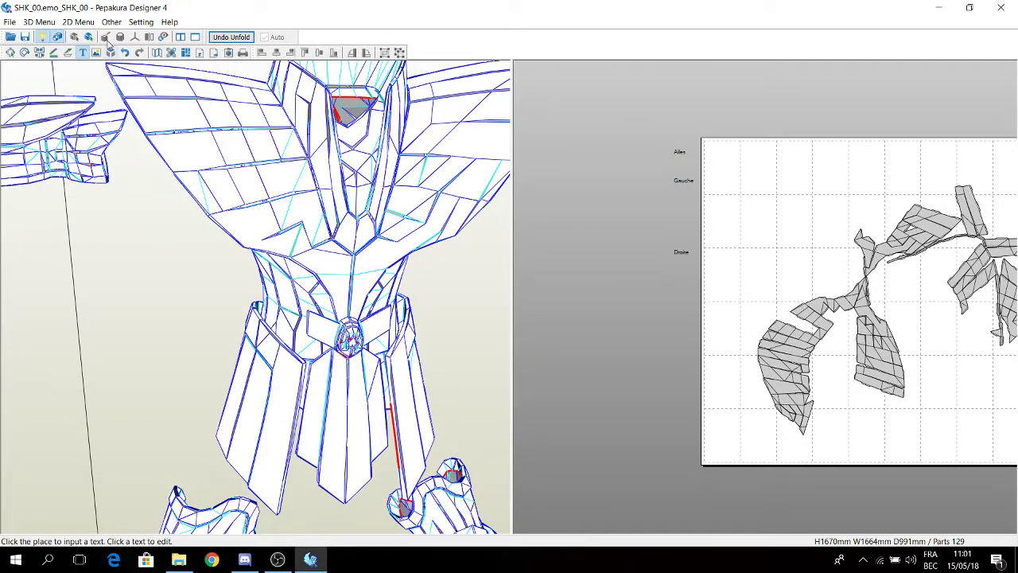
Switch back to Select and Move mode and turn on the thick coloured edge lines for the model and pattern
{"action": "scroll", "coordinate": [664, 261], "scroll_direction": "down", "scroll_amount": 1}
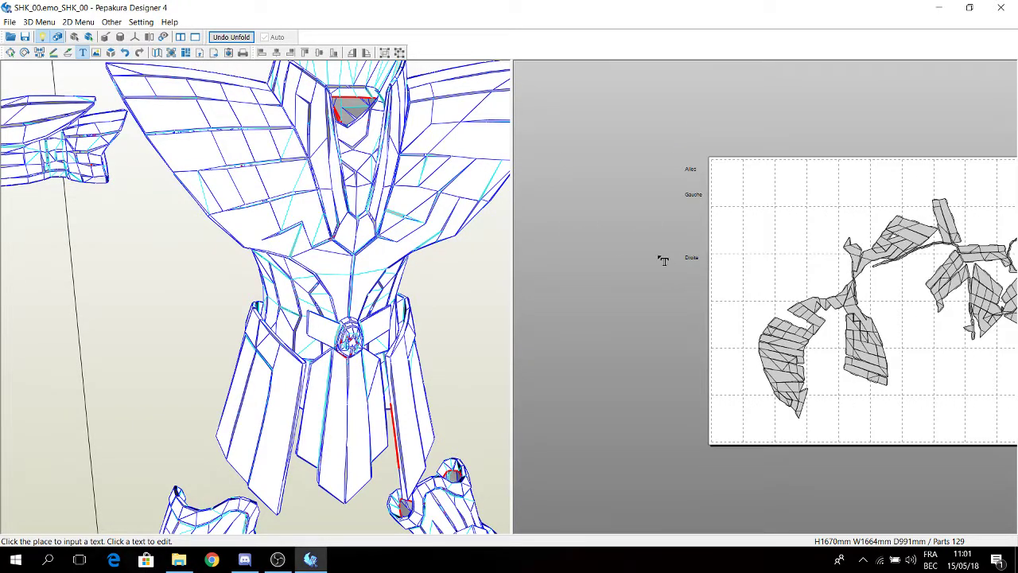
{"action": "right_click_drag", "start_coordinate": [459, 257], "coordinate": [412, 251]}
{"action": "right_click", "coordinate": [574, 258]}
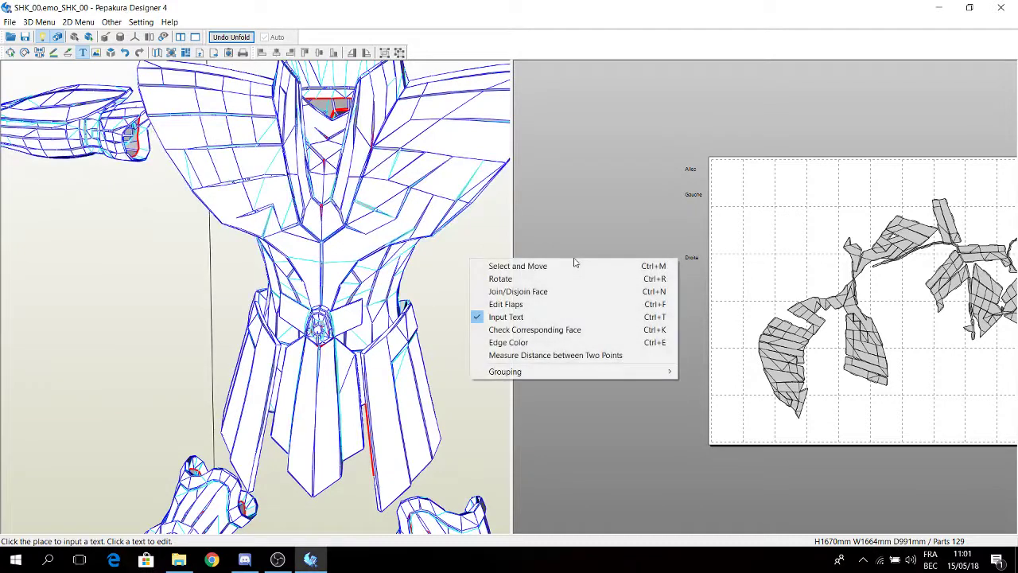
{"action": "left_click", "coordinate": [575, 265]}
{"action": "right_click", "coordinate": [664, 221]}
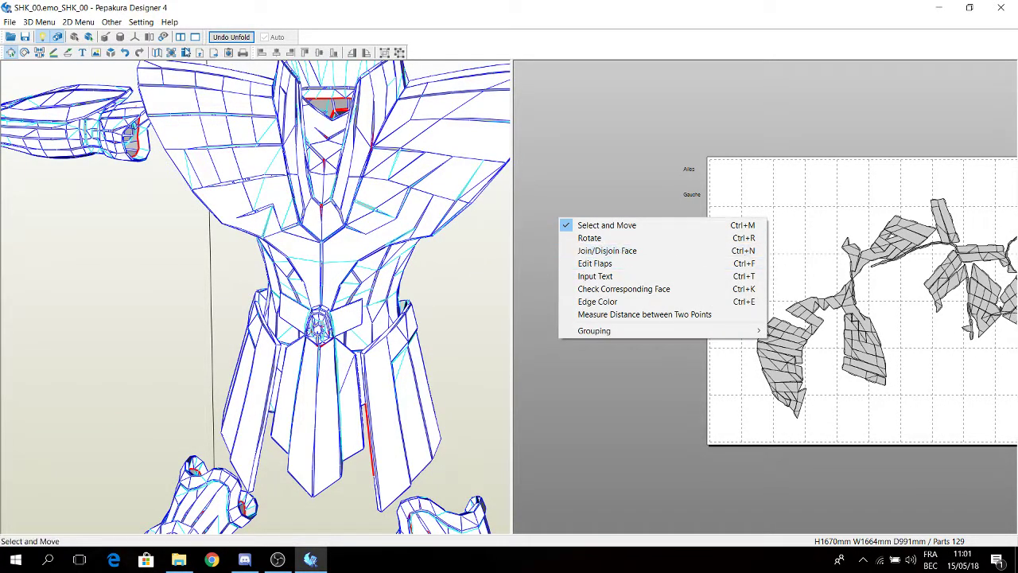
{"action": "left_click", "coordinate": [137, 238]}
{"action": "left_click", "coordinate": [157, 52]}
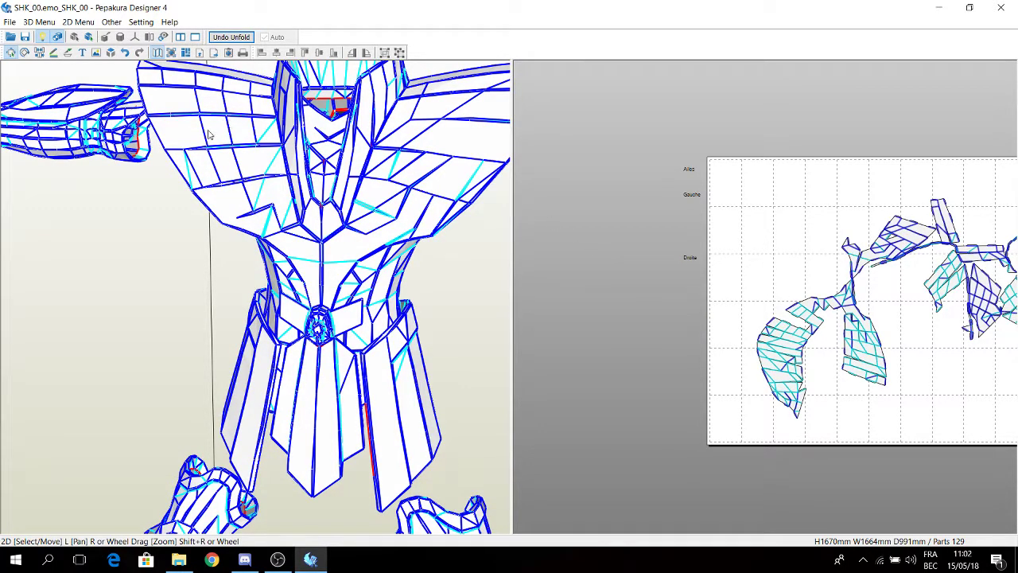
Examine the coloured edges on the armour's torso and view the edge colour tool's options
{"action": "left_click_drag", "start_coordinate": [209, 135], "coordinate": [249, 144]}
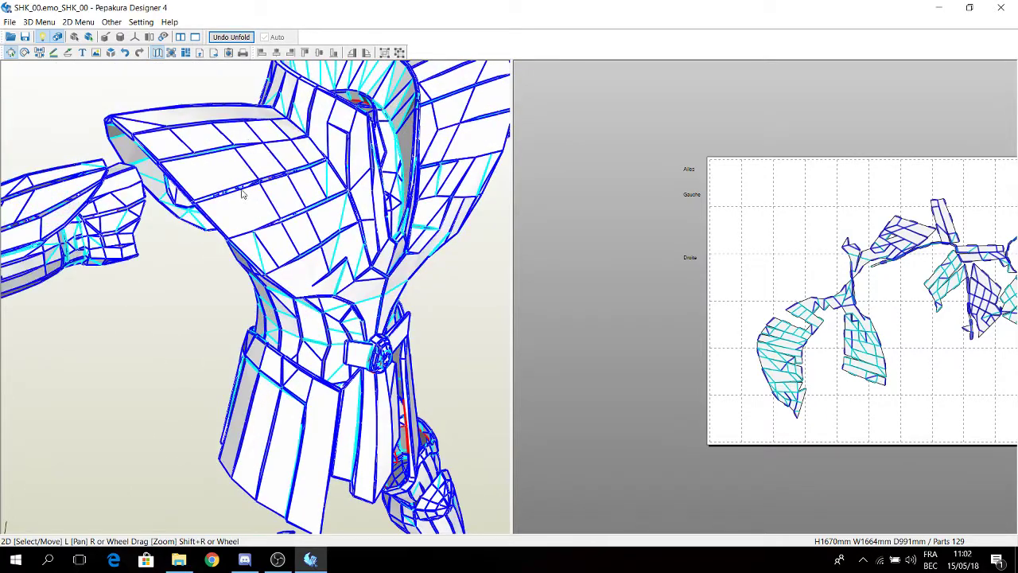
{"action": "right_click_drag", "start_coordinate": [241, 190], "coordinate": [250, 191]}
{"action": "right_click_drag", "start_coordinate": [366, 189], "coordinate": [331, 195]}
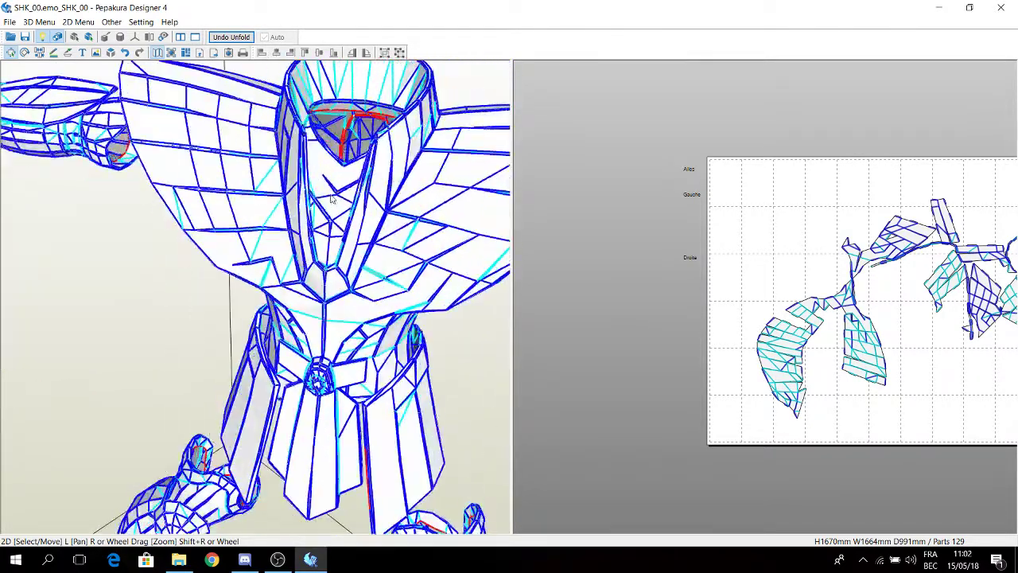
{"action": "left_click_drag", "start_coordinate": [333, 199], "coordinate": [335, 199]}
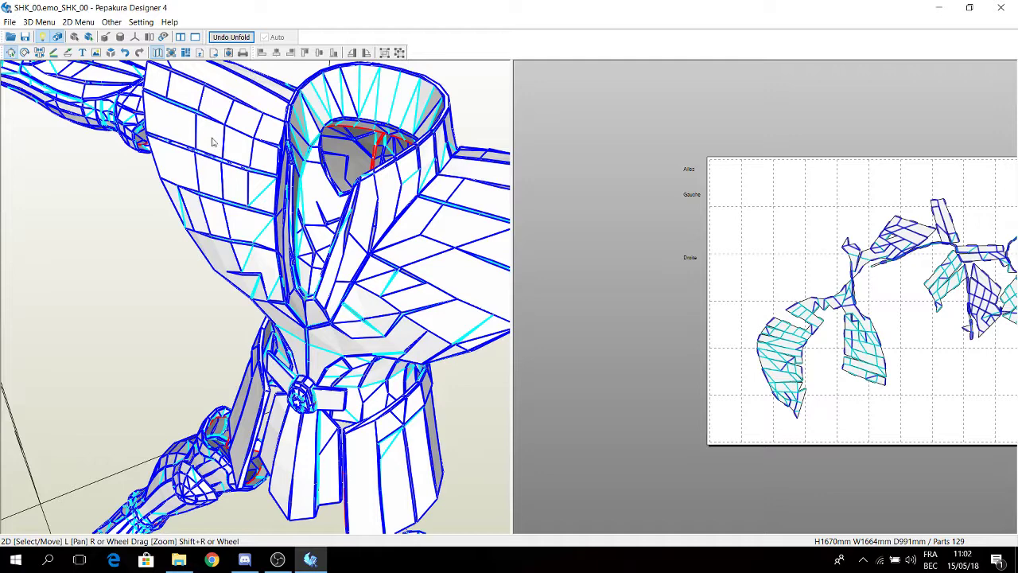
{"action": "scroll", "coordinate": [239, 159], "scroll_direction": "down", "scroll_amount": 2}
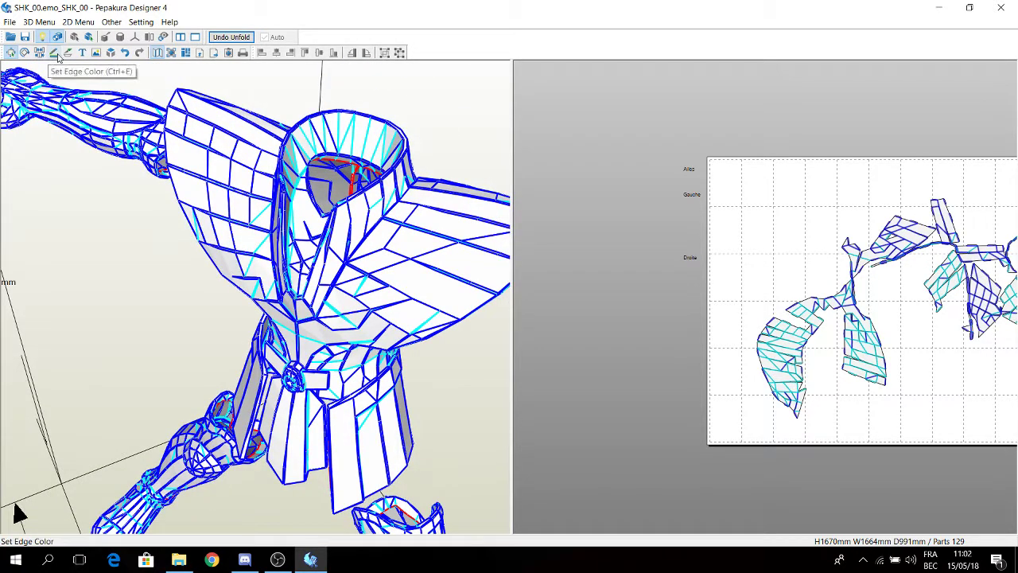
{"action": "left_click", "coordinate": [54, 53]}
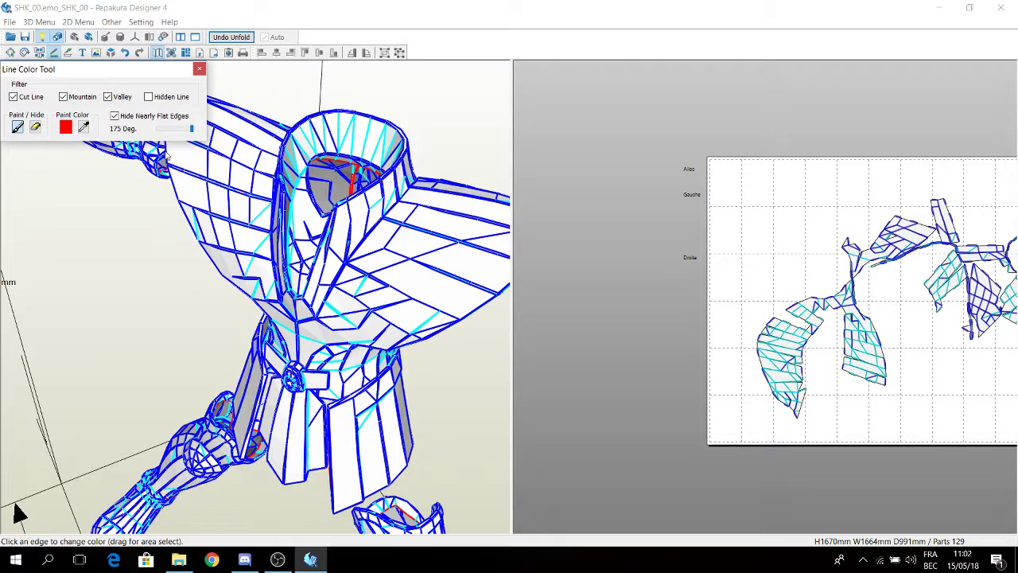
{"action": "left_click", "coordinate": [199, 69]}
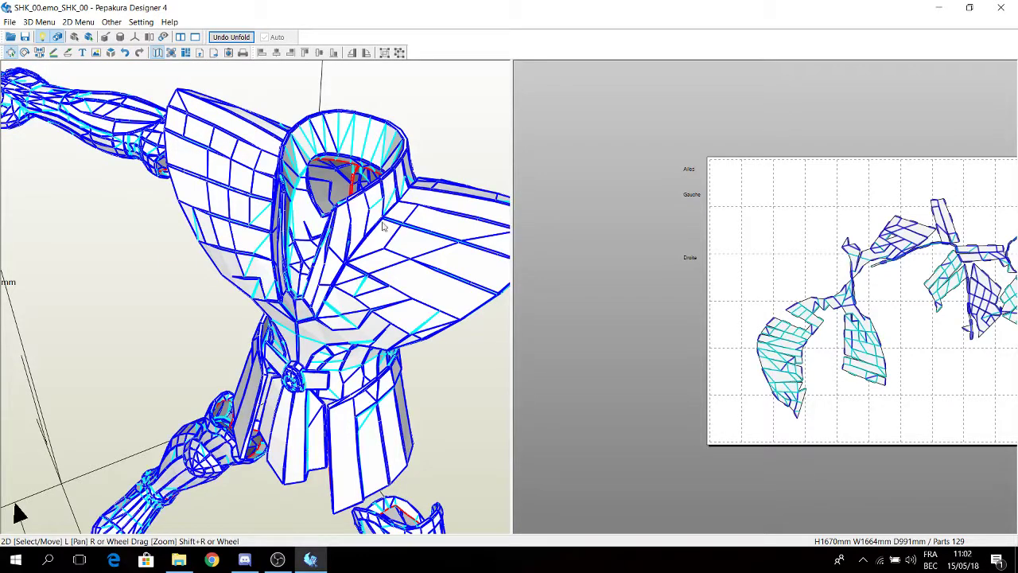
Set flap editing for inner edges to OFF-OFF (No Flap) and apply it to the pattern parts in the middle of the sheet
{"action": "left_click", "coordinate": [69, 53]}
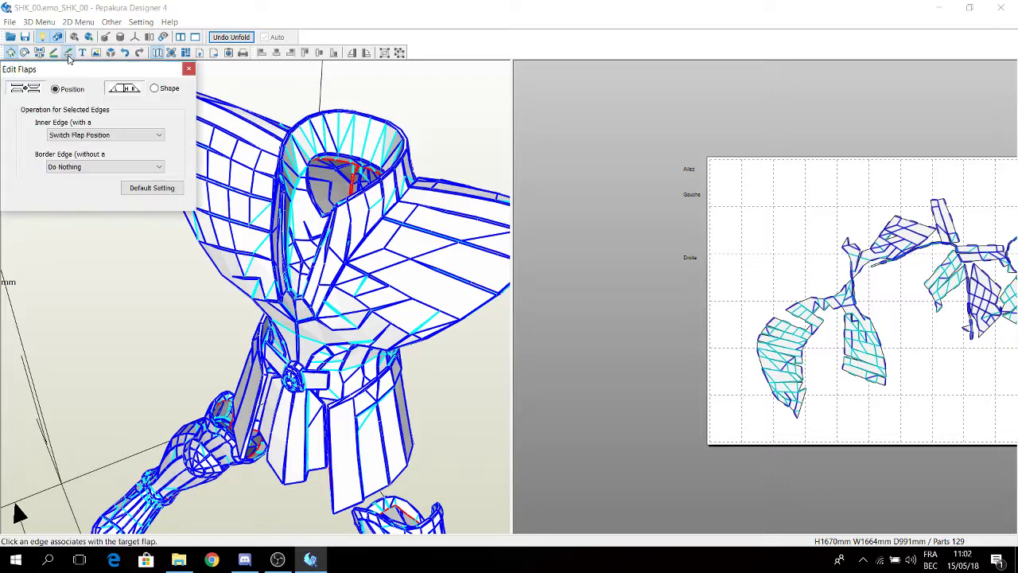
{"action": "left_click", "coordinate": [103, 134]}
{"action": "left_click", "coordinate": [87, 177]}
{"action": "scroll", "coordinate": [633, 272], "scroll_direction": "up", "scroll_amount": 5}
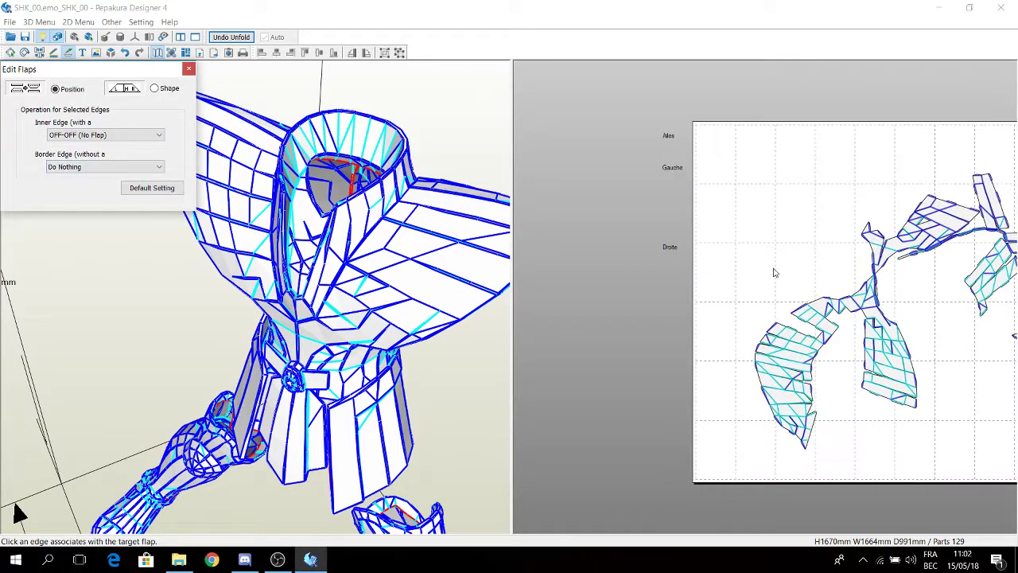
{"action": "left_click_drag", "start_coordinate": [598, 128], "coordinate": [951, 404]}
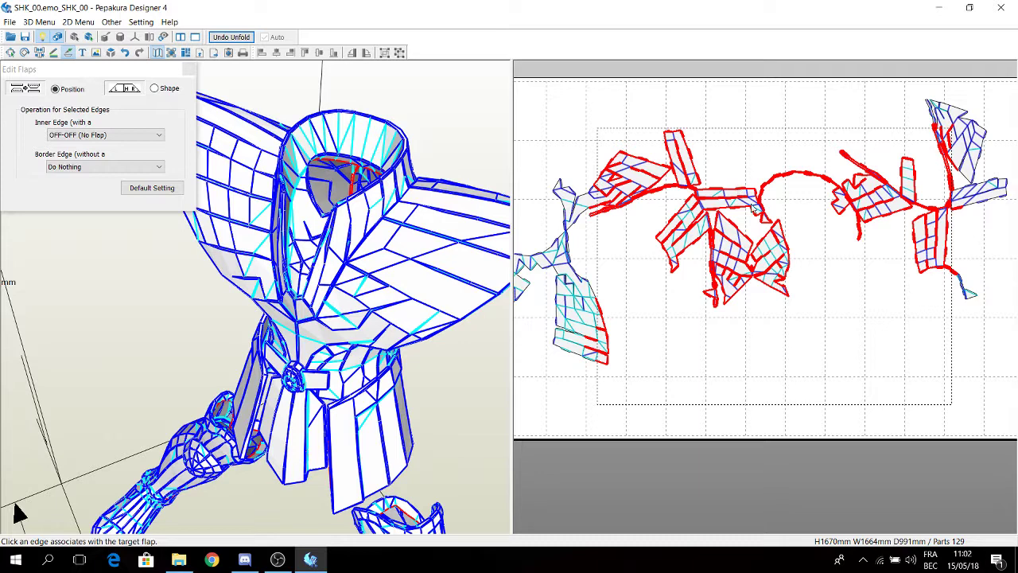
{"action": "left_click", "coordinate": [644, 125]}
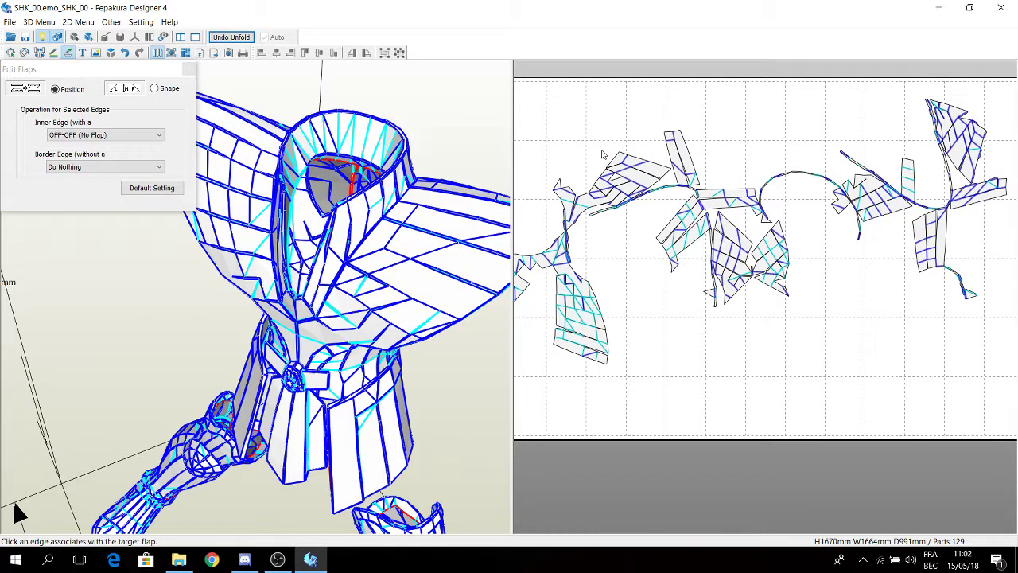
{"action": "middle_click_drag", "start_coordinate": [602, 151], "coordinate": [714, 161]}
{"action": "left_click", "coordinate": [189, 70]}
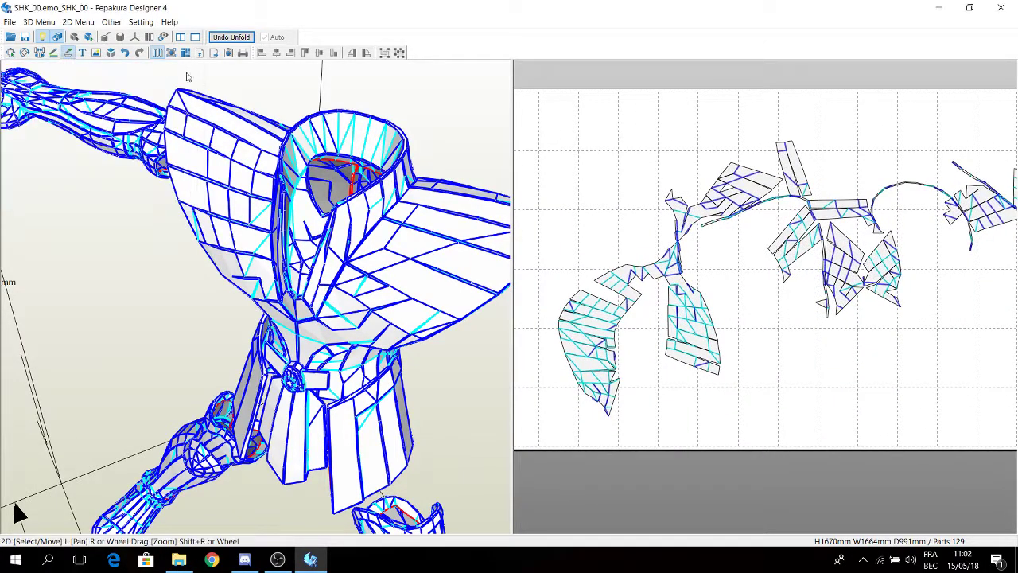
View the part list of the Check Corresponding Face tool and close it
{"action": "left_click", "coordinate": [112, 53]}
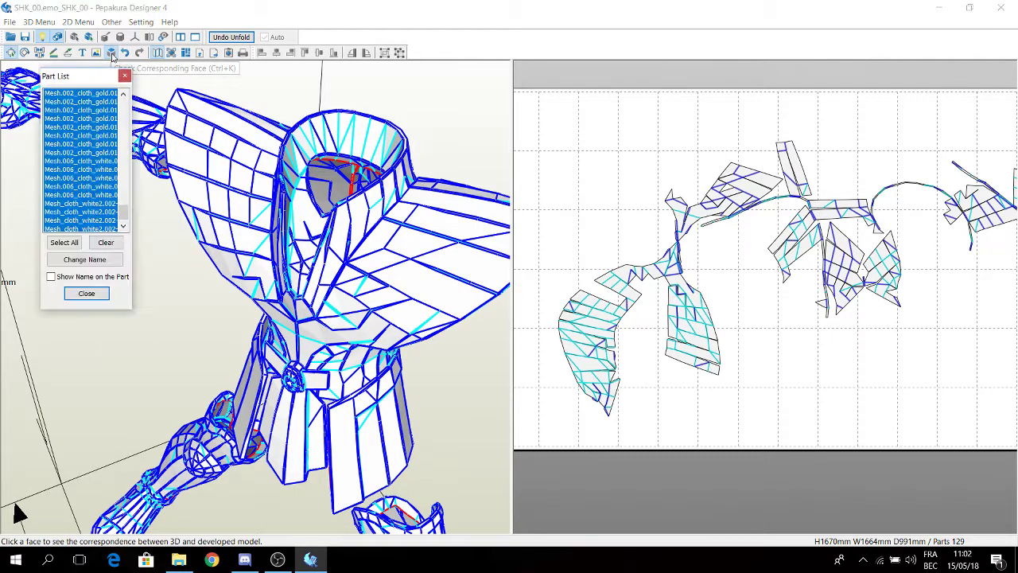
{"action": "left_click", "coordinate": [124, 75]}
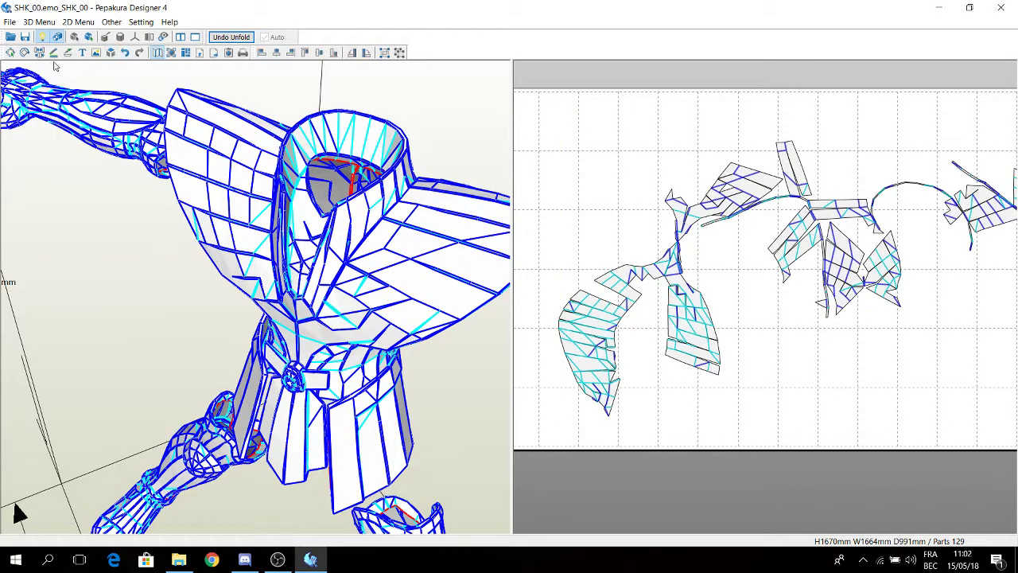
Show the page numbers across the pattern sheet, review how the pages are numbered, and hide them again
{"action": "left_click", "coordinate": [201, 54]}
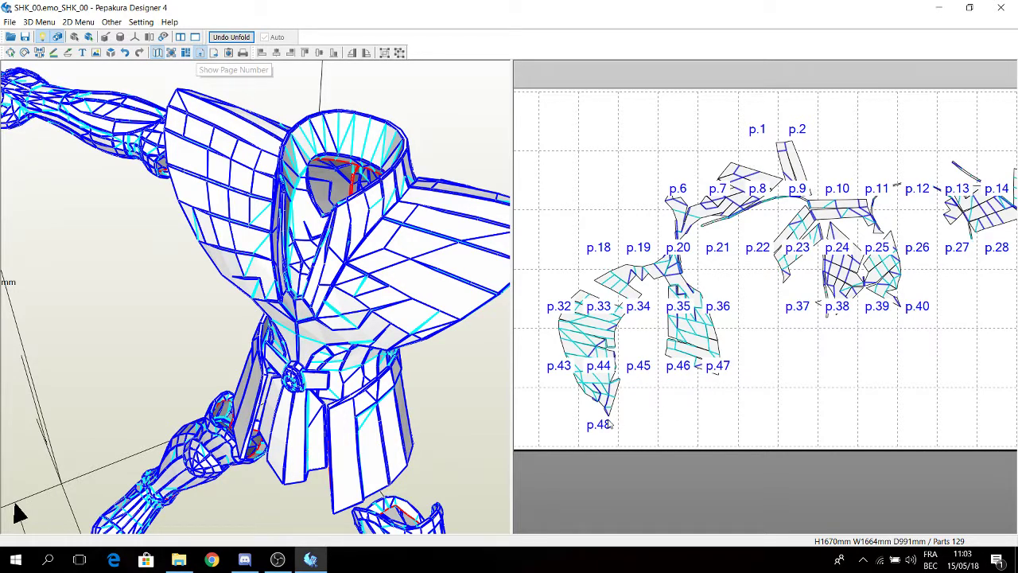
{"action": "scroll", "coordinate": [611, 424], "scroll_direction": "down", "scroll_amount": 2}
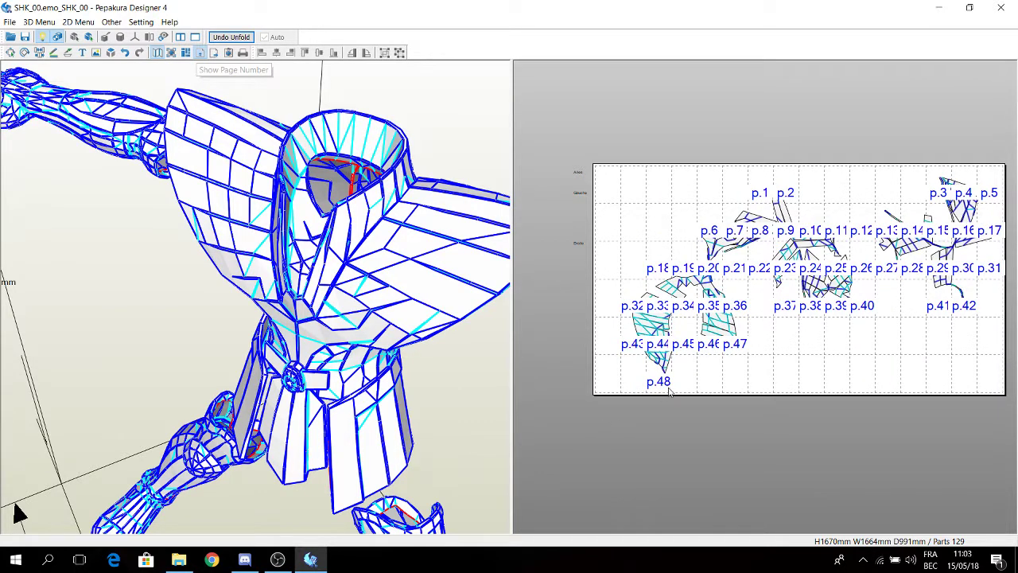
{"action": "scroll", "coordinate": [613, 196], "scroll_direction": "down", "scroll_amount": 2}
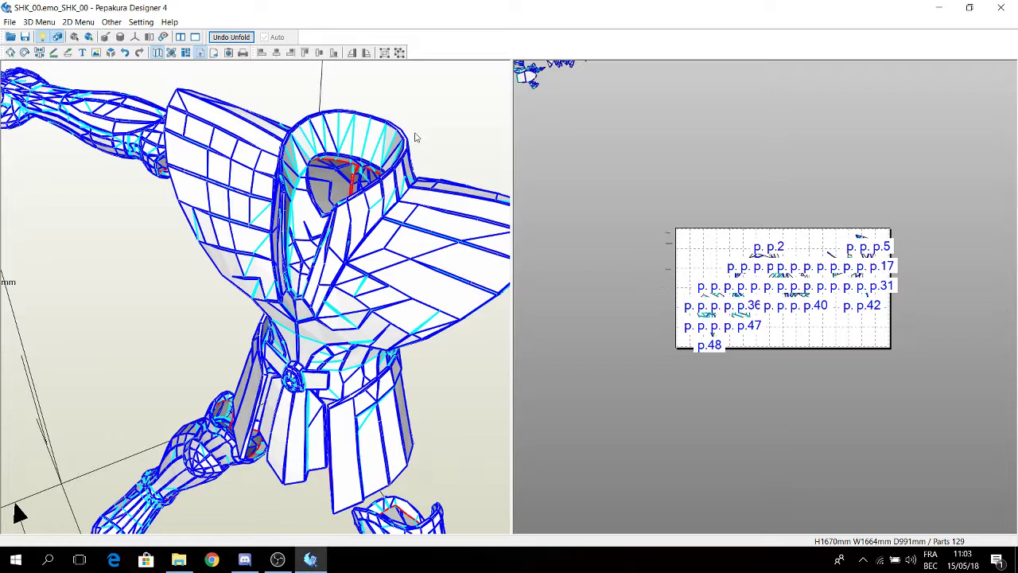
{"action": "left_click", "coordinate": [201, 52]}
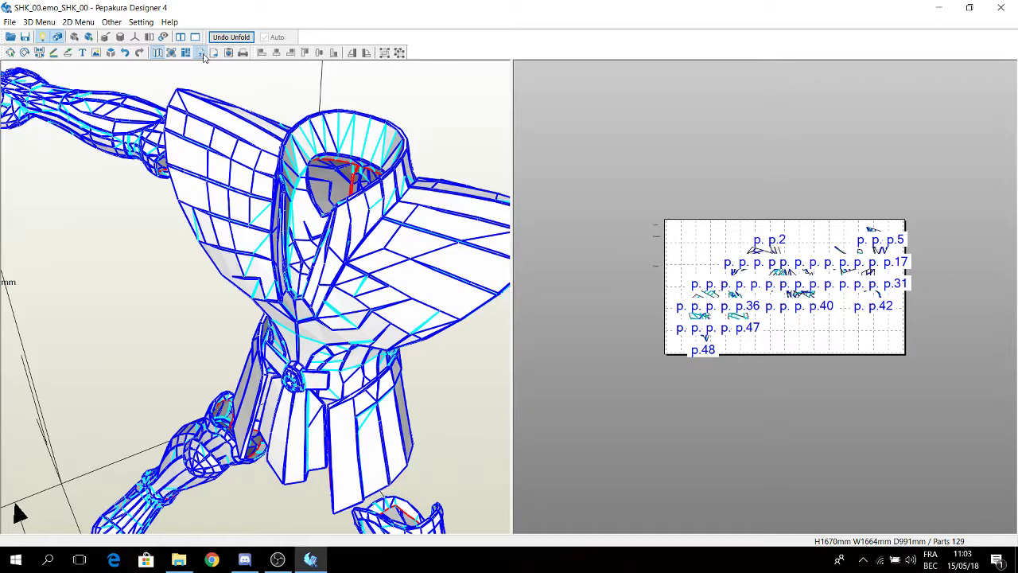
{"action": "scroll", "coordinate": [203, 57], "scroll_direction": "up", "scroll_amount": 1}
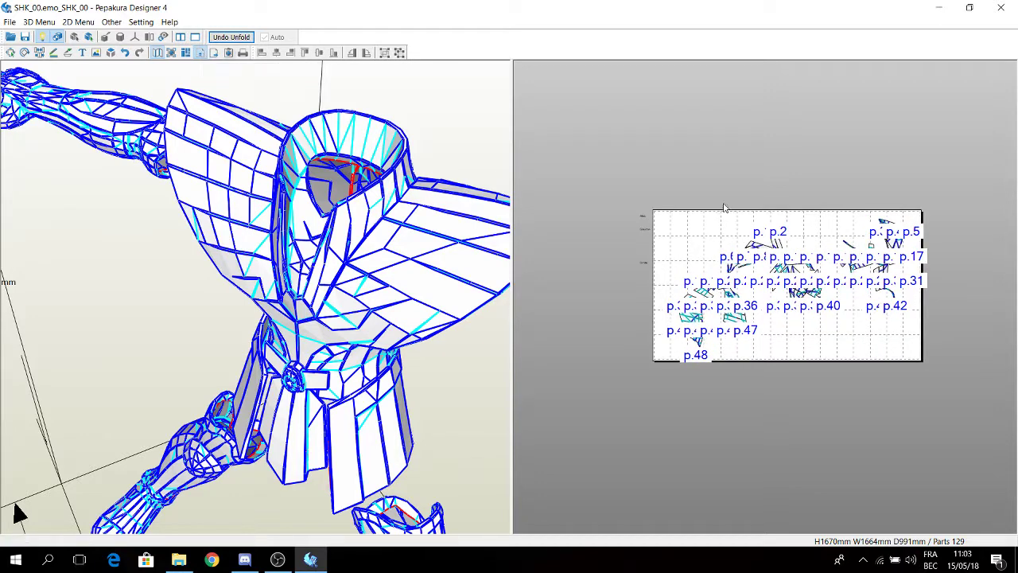
{"action": "left_click", "coordinate": [203, 54]}
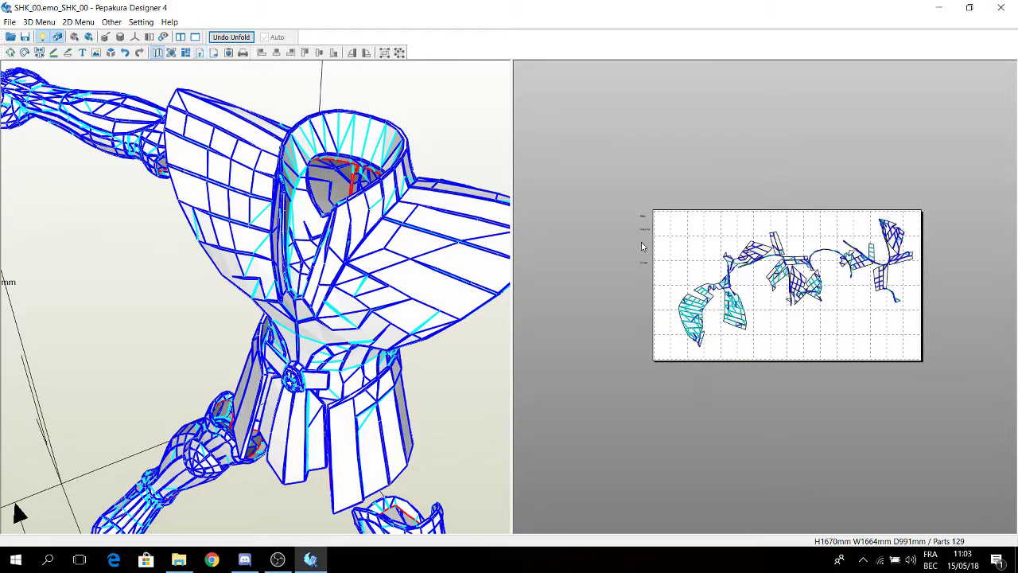
Undo the unfolding of the pattern and inspect the armour's torso from the front and the back
{"action": "scroll", "coordinate": [716, 244], "scroll_direction": "up", "scroll_amount": 5}
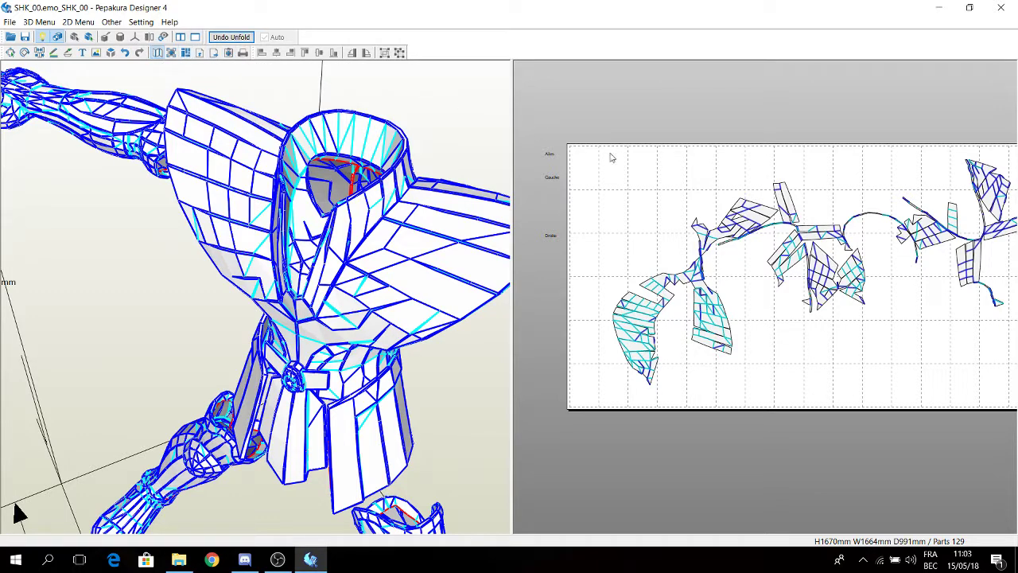
{"action": "right_click_drag", "start_coordinate": [742, 236], "coordinate": [697, 191]}
{"action": "scroll", "coordinate": [666, 268], "scroll_direction": "down", "scroll_amount": 1}
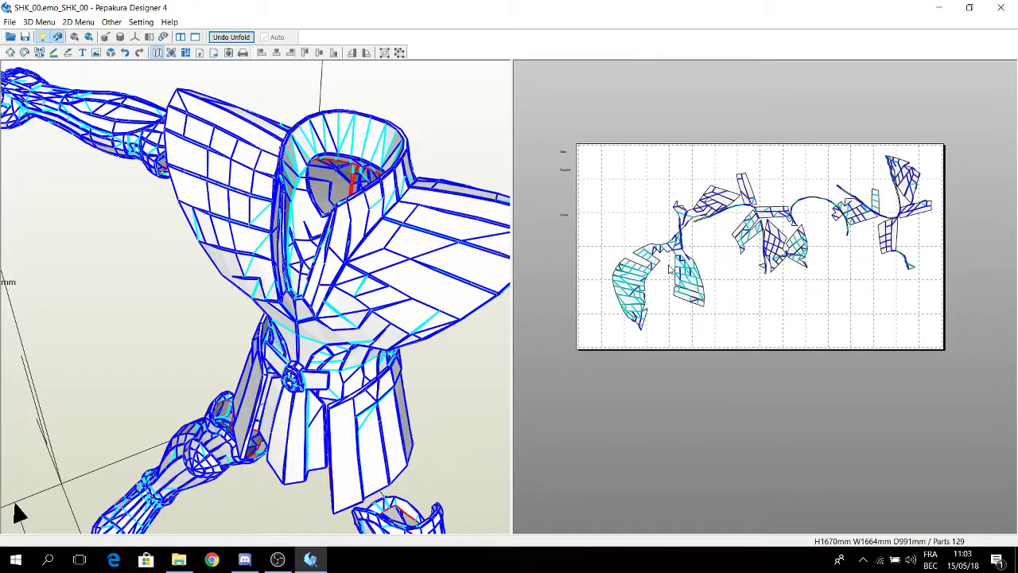
{"action": "scroll", "coordinate": [666, 269], "scroll_direction": "up", "scroll_amount": 1}
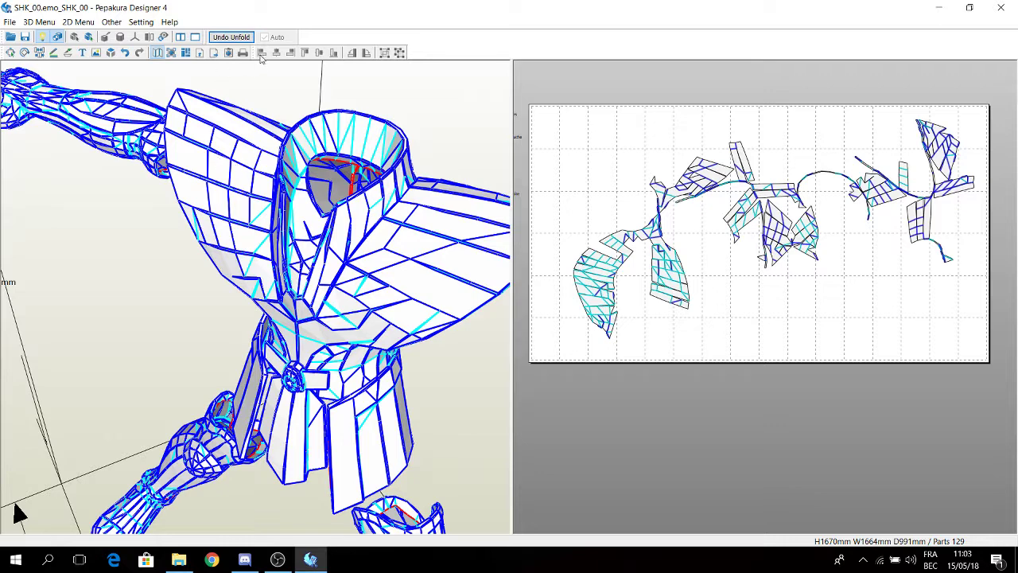
{"action": "left_click", "coordinate": [224, 37]}
{"action": "left_click", "coordinate": [490, 311]}
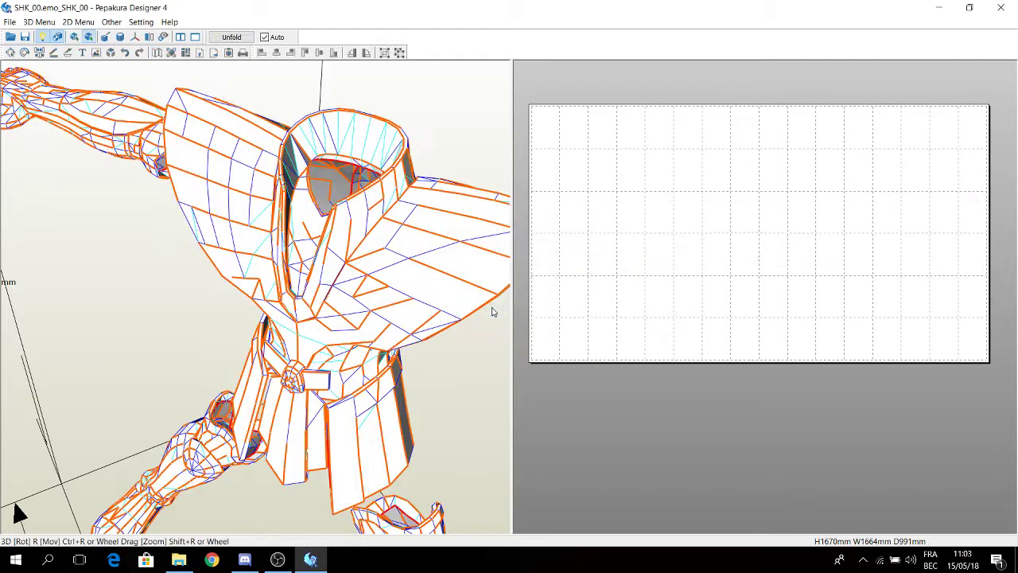
{"action": "left_click_drag", "start_coordinate": [291, 332], "coordinate": [191, 187]}
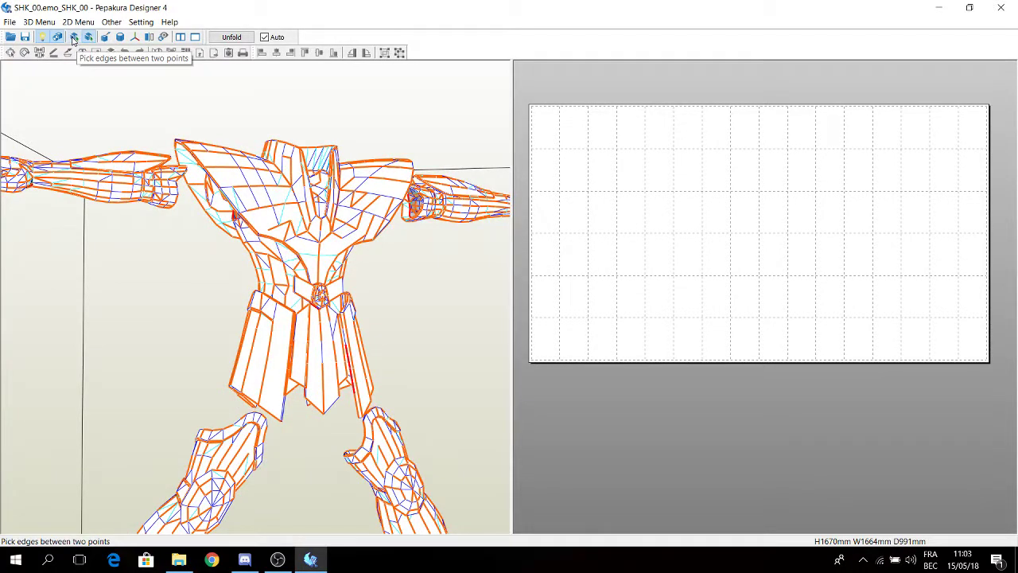
{"action": "right_click_drag", "start_coordinate": [95, 151], "coordinate": [224, 167]}
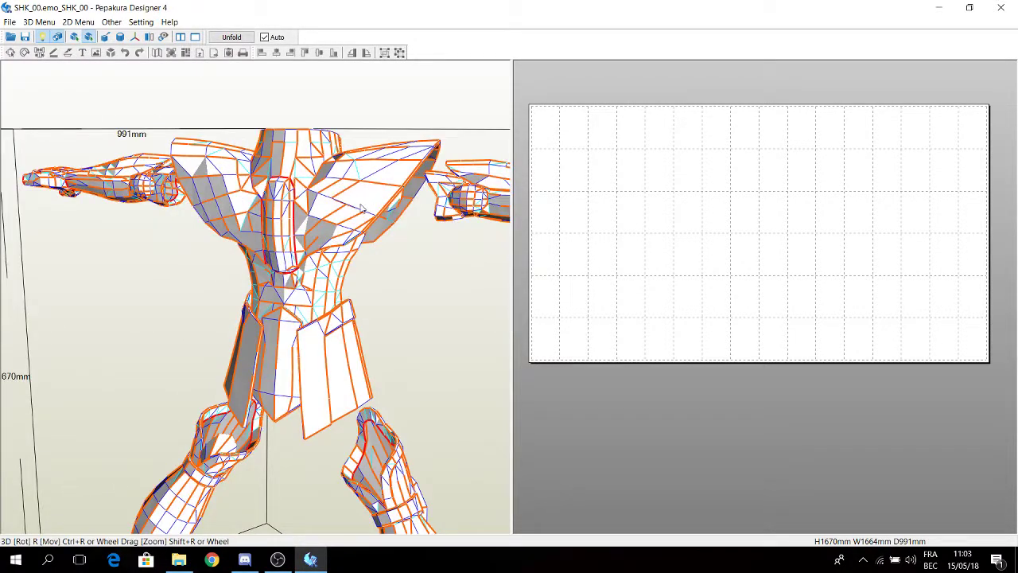
{"action": "right_click_drag", "start_coordinate": [364, 209], "coordinate": [259, 208]}
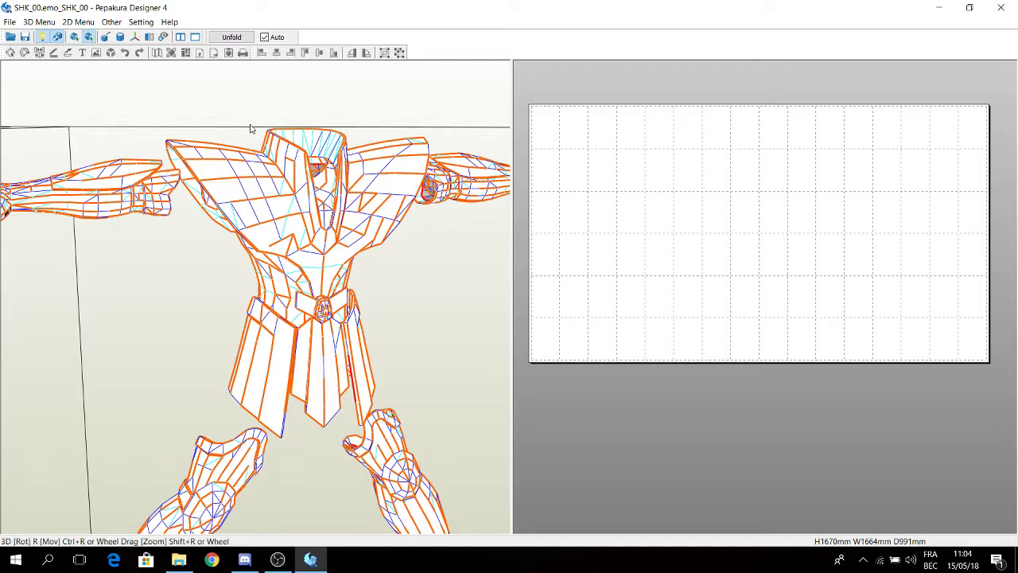
{"action": "scroll", "coordinate": [257, 209], "scroll_direction": "down", "scroll_amount": 2}
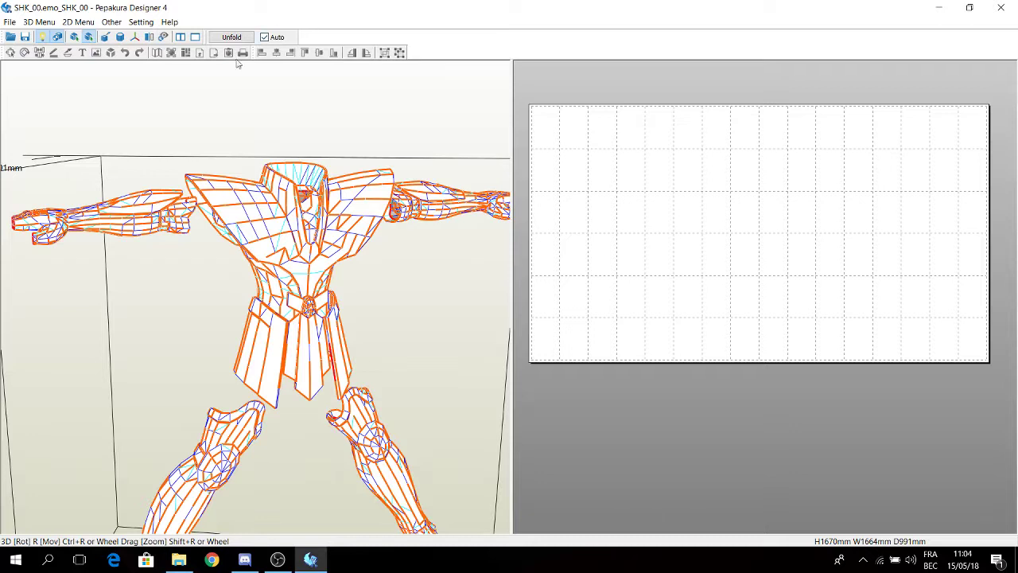
Call up the save command and look over the available help, update and keycode options
{"action": "left_click", "coordinate": [25, 37]}
{"action": "left_click", "coordinate": [766, 391]}
{"action": "left_click", "coordinate": [169, 22]}
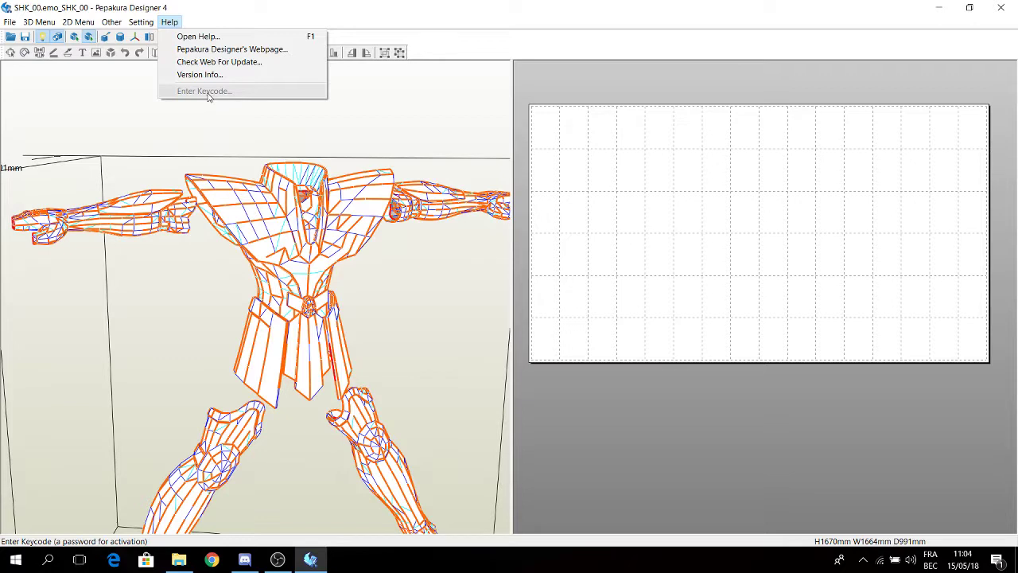
{"action": "left_click", "coordinate": [206, 130]}
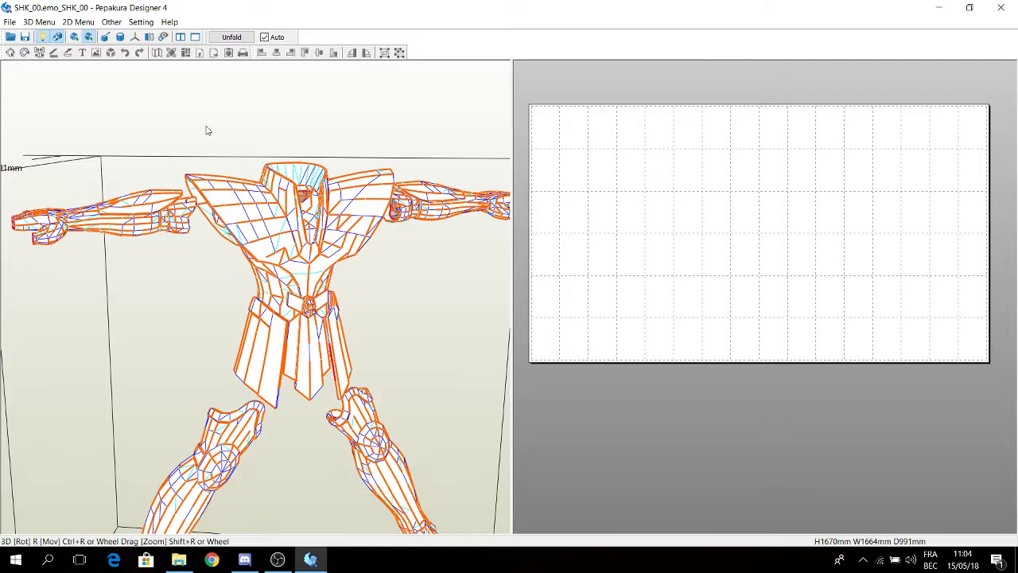
In the print and paper settings, keep smooth bitmap line printing and enable alignment marks for multiple pages
{"action": "left_click", "coordinate": [9, 22]}
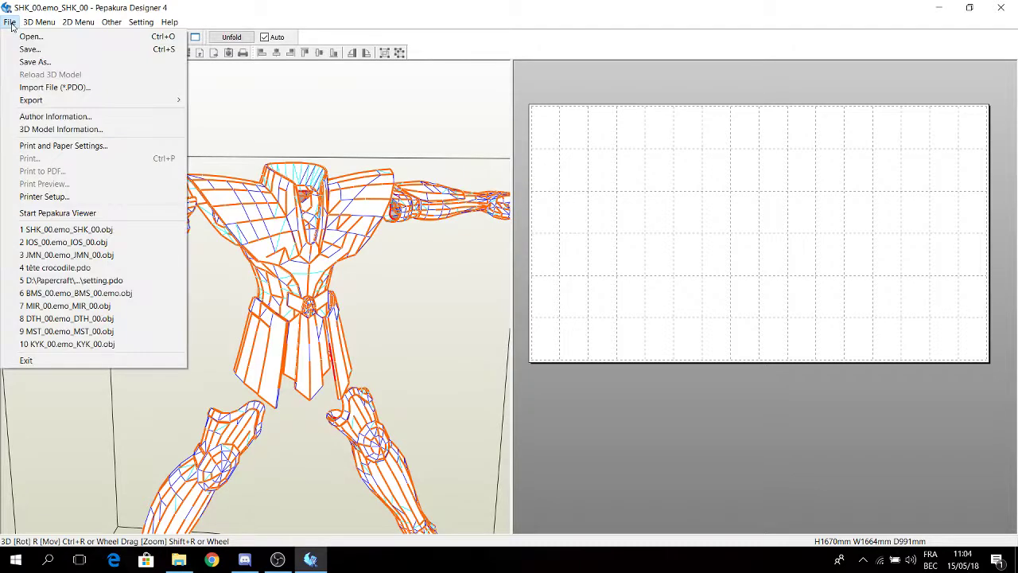
{"action": "left_click", "coordinate": [57, 148]}
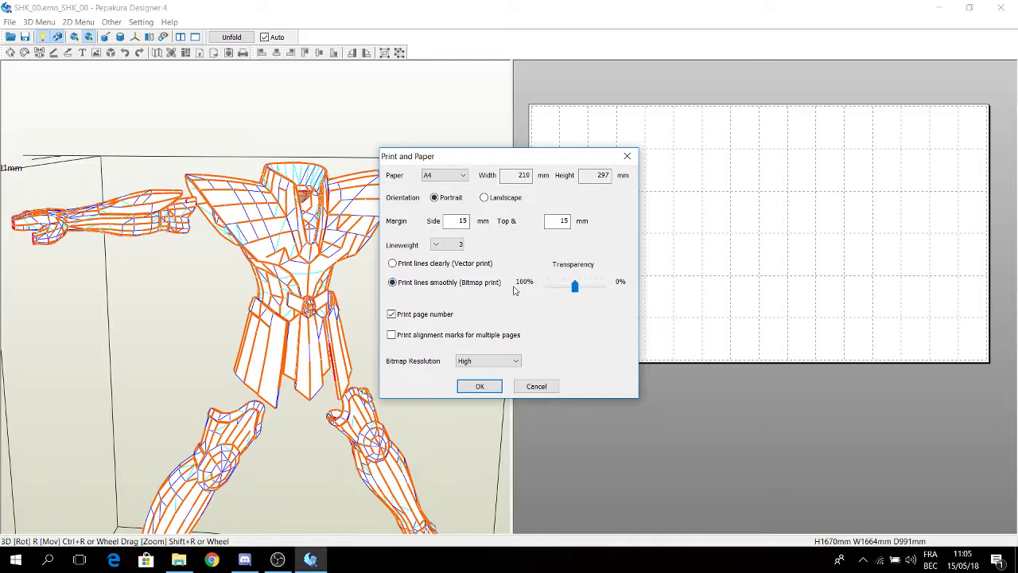
{"action": "left_click", "coordinate": [392, 263]}
{"action": "left_click", "coordinate": [392, 284]}
{"action": "left_click", "coordinate": [392, 336]}
{"action": "left_click", "coordinate": [482, 387]}
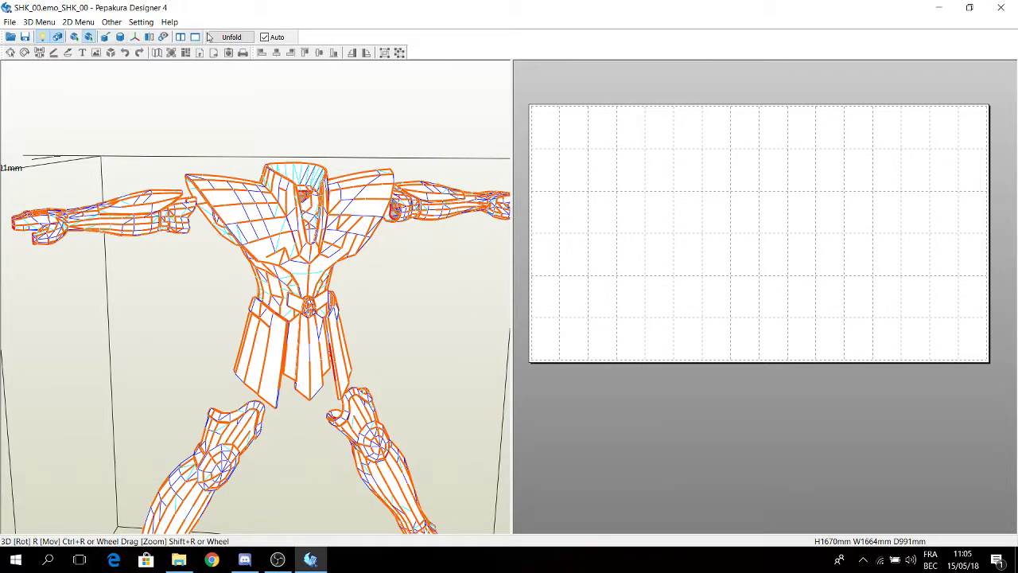
Unfold the model again and inspect the large skirt-like part on the pattern sheet
{"action": "left_click", "coordinate": [230, 37]}
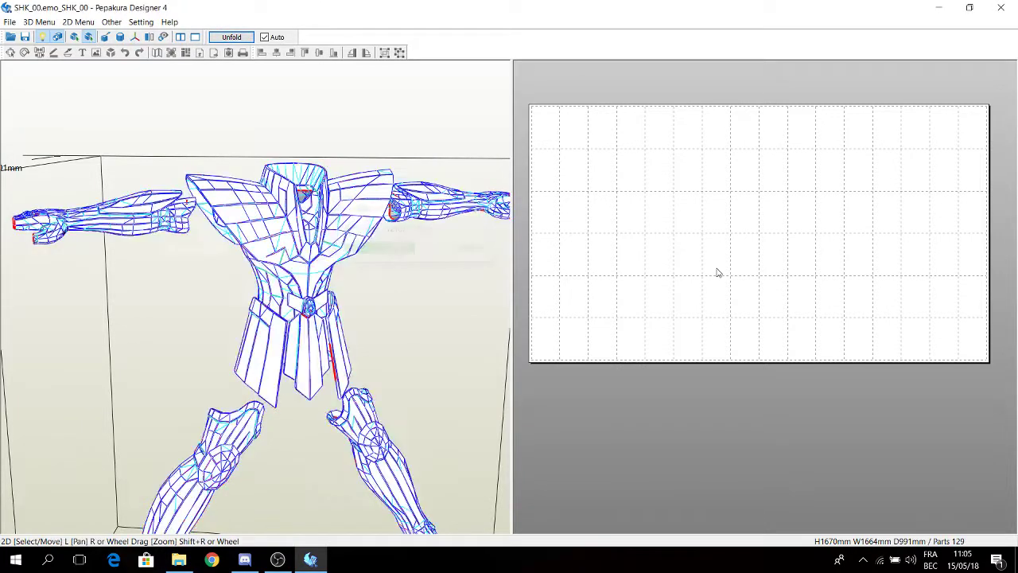
{"action": "scroll", "coordinate": [671, 214], "scroll_direction": "up", "scroll_amount": 6}
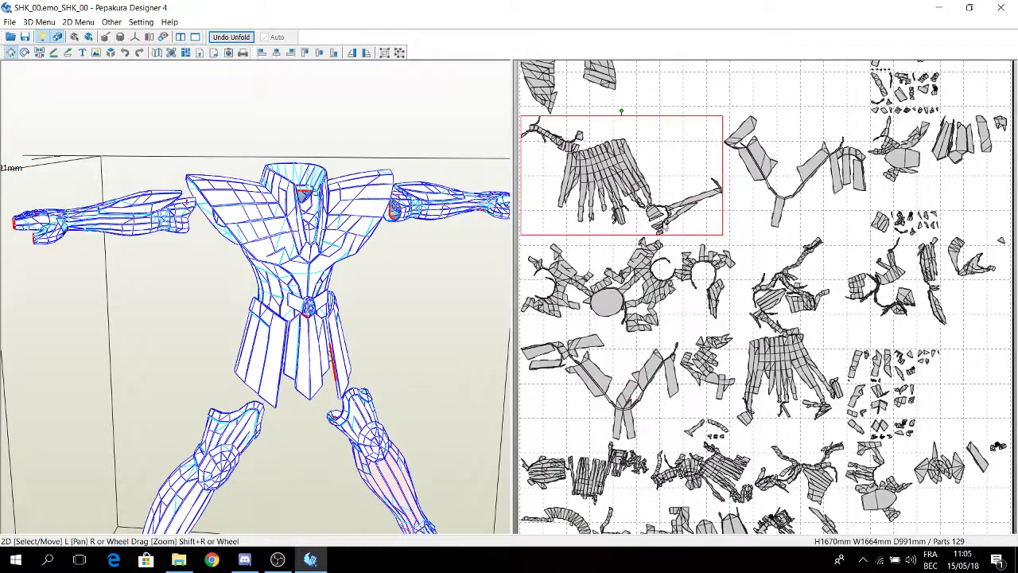
{"action": "right_click_drag", "start_coordinate": [650, 115], "coordinate": [700, 179]}
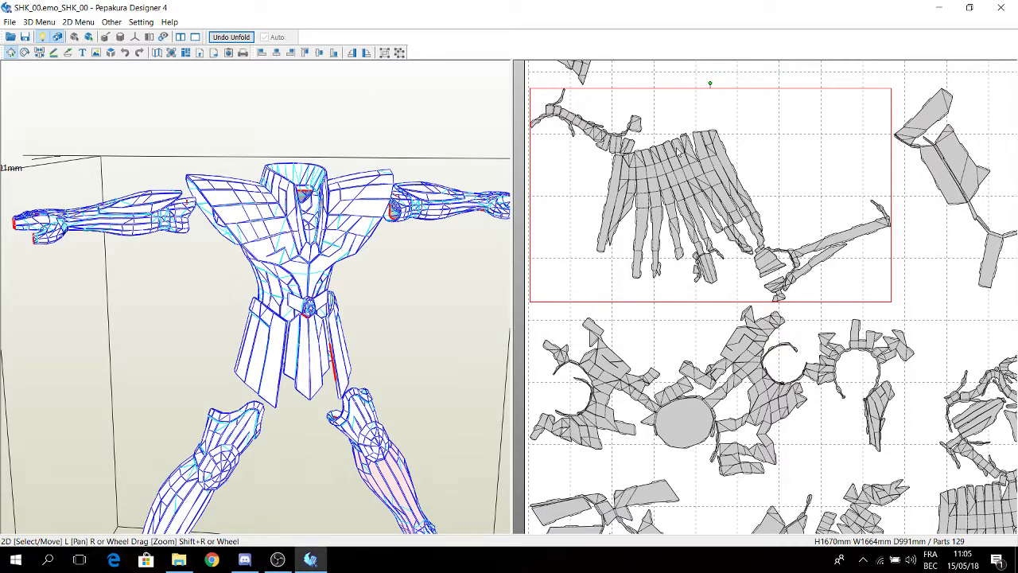
{"action": "scroll", "coordinate": [646, 141], "scroll_direction": "down", "scroll_amount": 1}
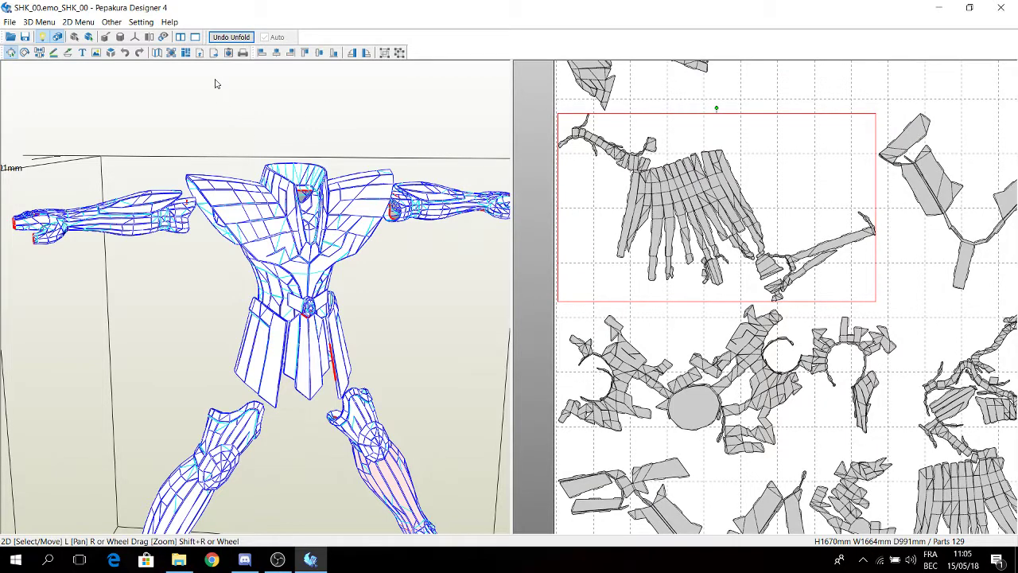
Set the user-specified open edge colour to bright green and undo the unfolding, saving text objects and applying open edge info to the 3D model
{"action": "left_click", "coordinate": [140, 22]}
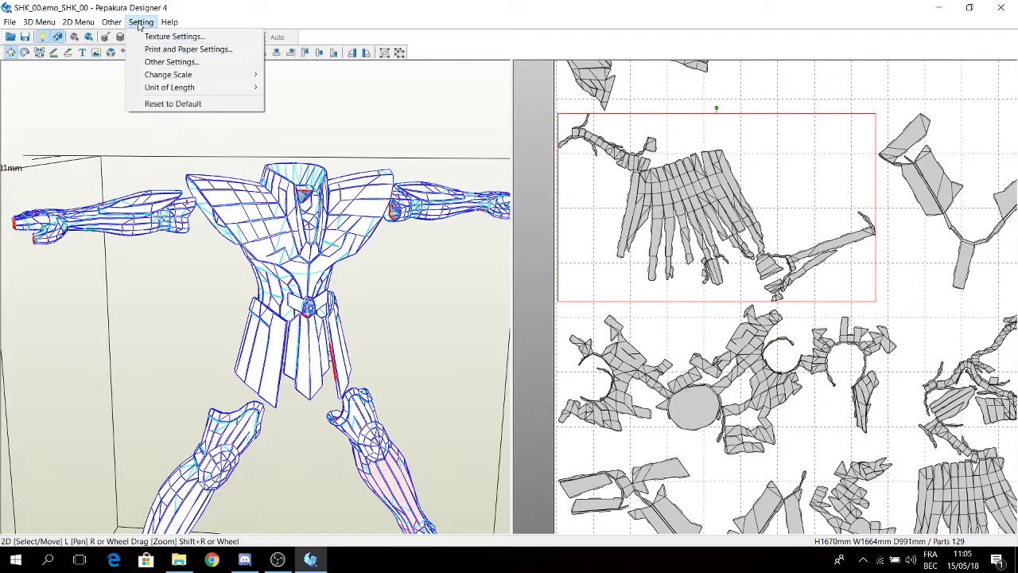
{"action": "mouse_move", "coordinate": [168, 76]}
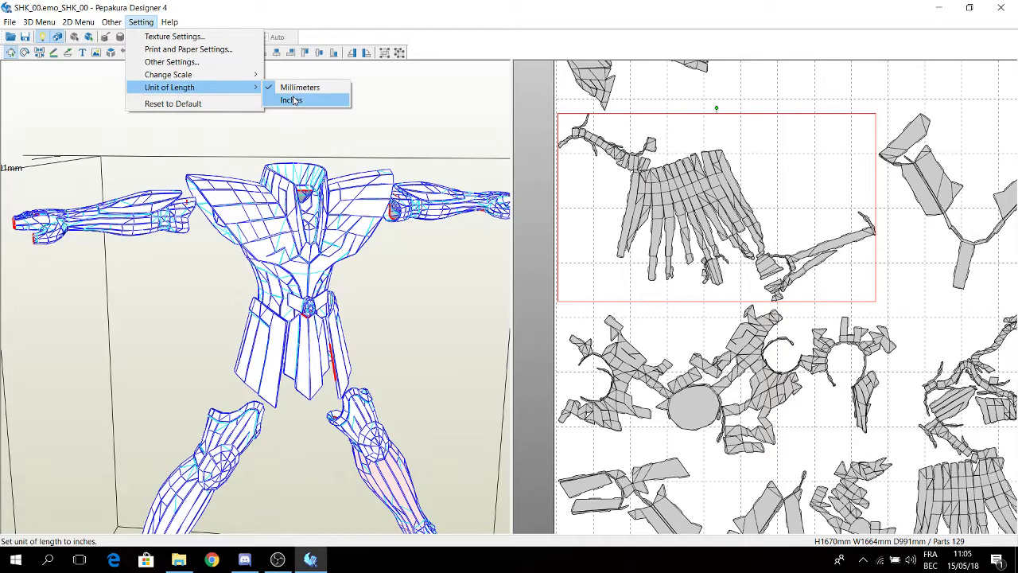
{"action": "left_click", "coordinate": [177, 62]}
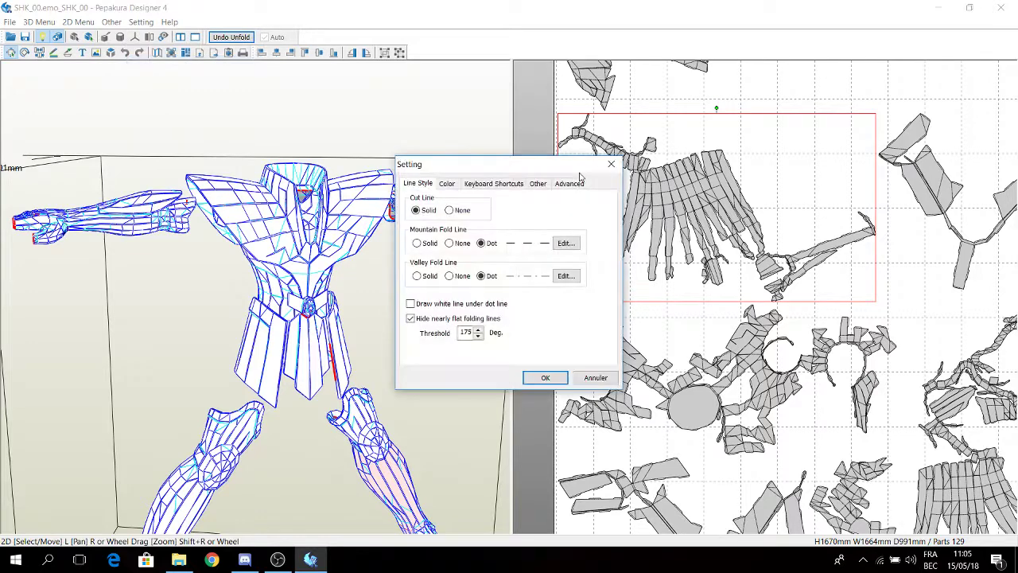
{"action": "left_click", "coordinate": [448, 184]}
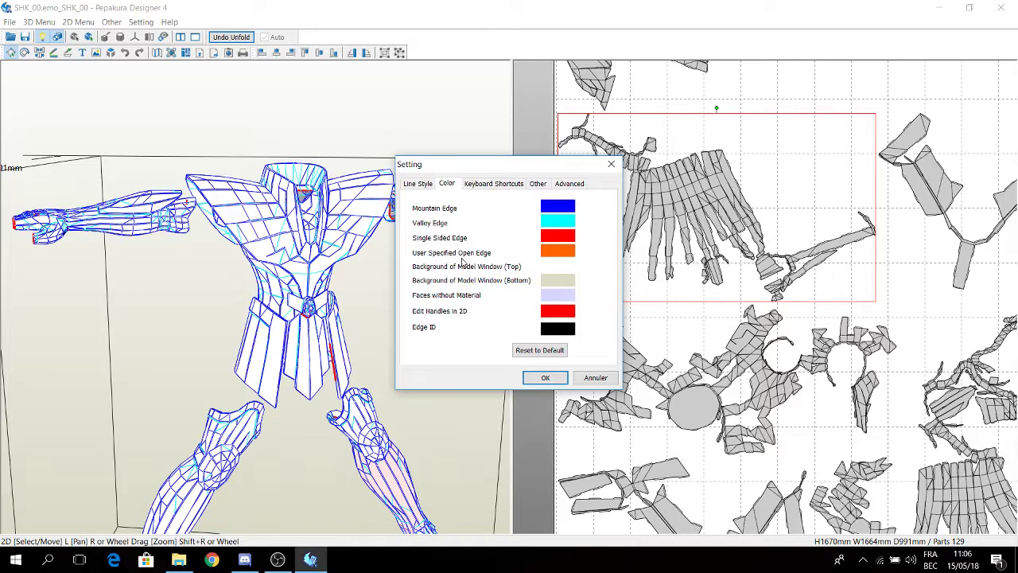
{"action": "left_click", "coordinate": [548, 255]}
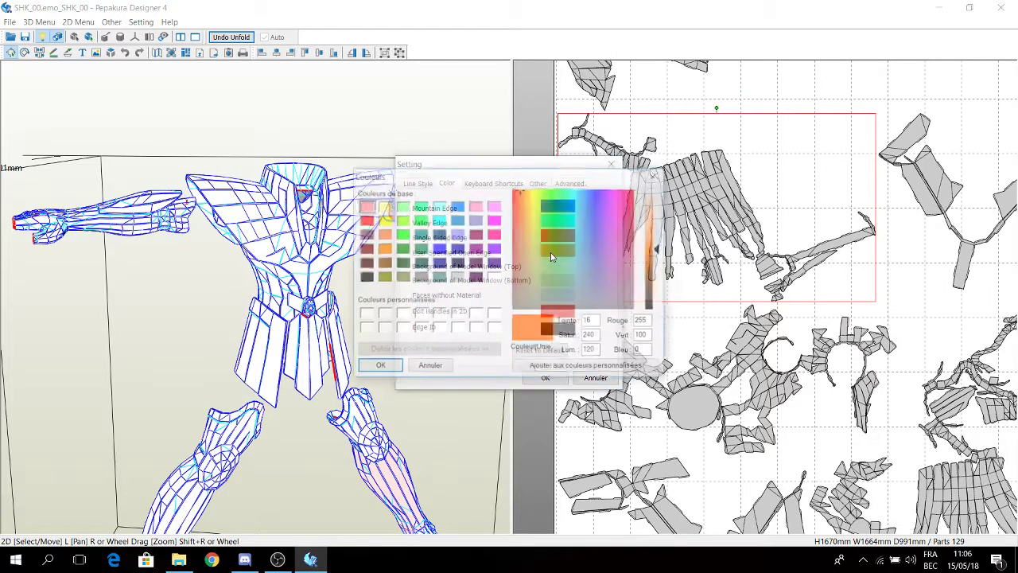
{"action": "left_click", "coordinate": [401, 234]}
{"action": "left_click", "coordinate": [380, 368]}
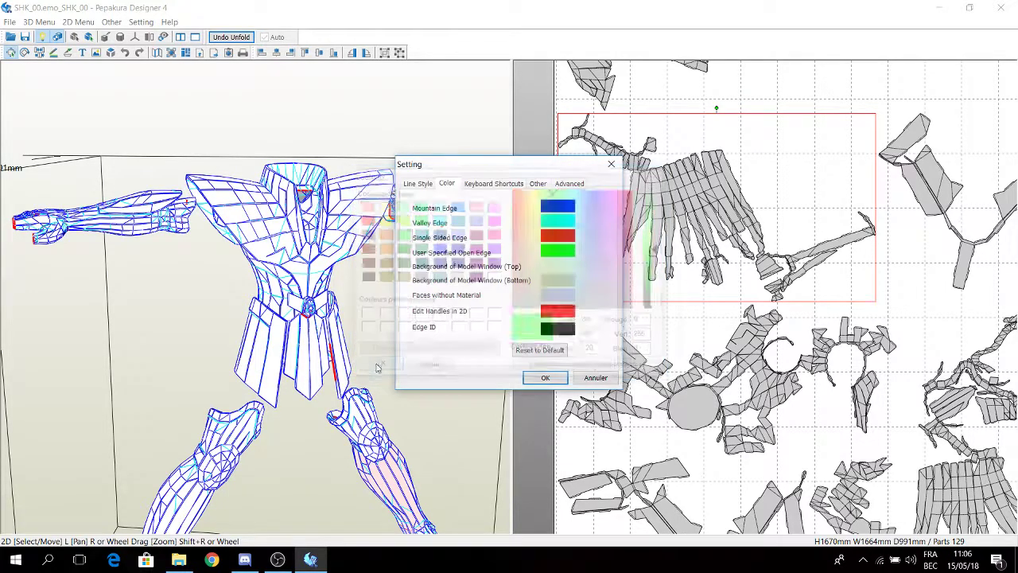
{"action": "left_click", "coordinate": [544, 378]}
{"action": "left_click", "coordinate": [232, 40]}
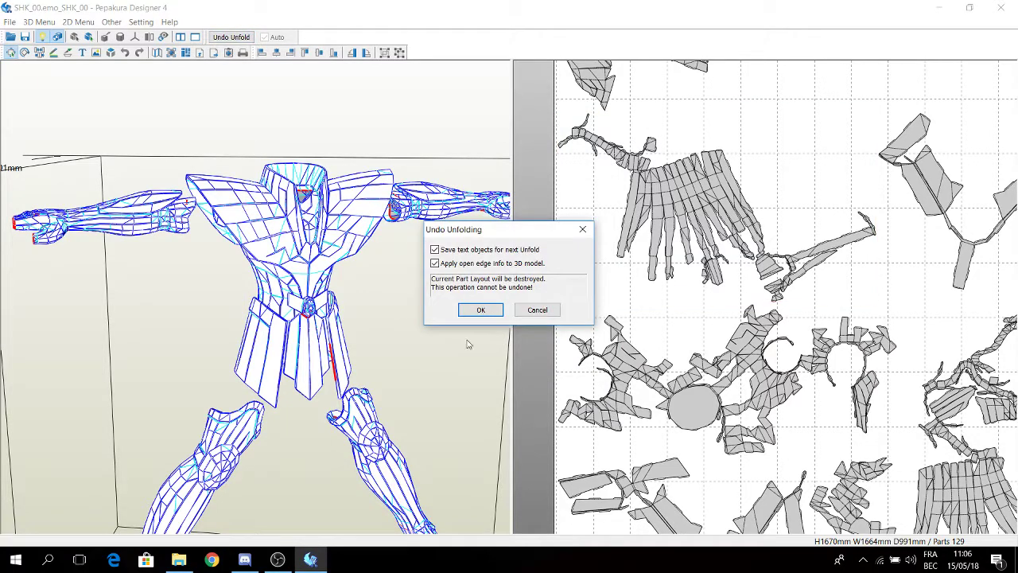
{"action": "left_click", "coordinate": [481, 310]}
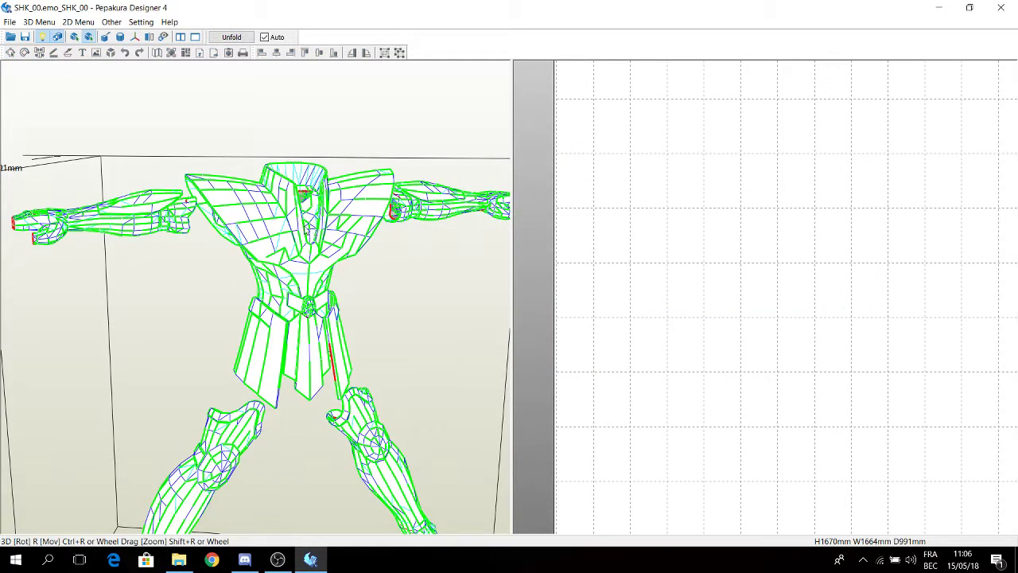
Apply an image from the Images folder as the texture of Pattern-1 and inspect the textured armour from the front and from above
{"action": "left_click", "coordinate": [111, 22]}
{"action": "mouse_move", "coordinate": [140, 22]}
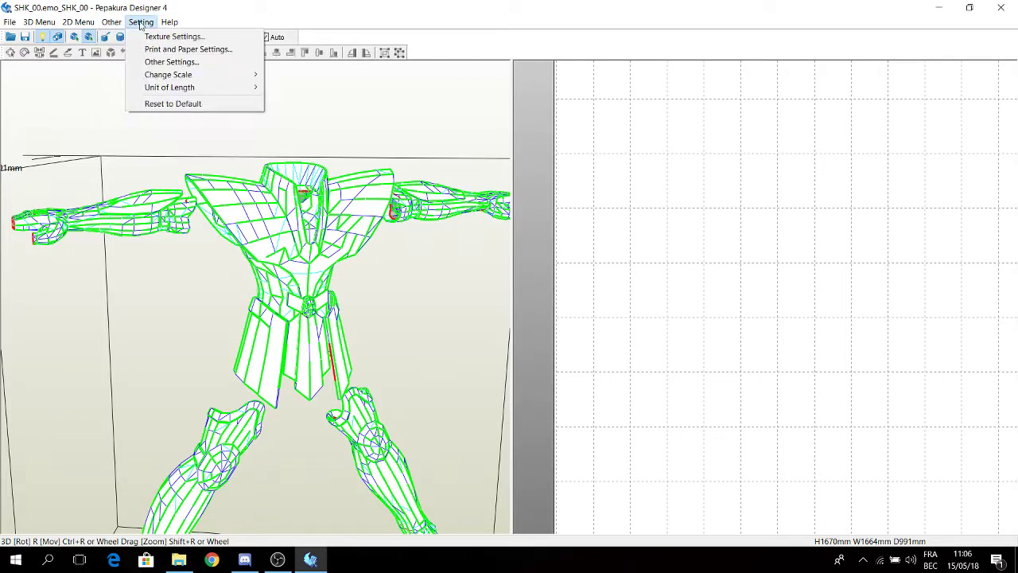
{"action": "left_click", "coordinate": [171, 36]}
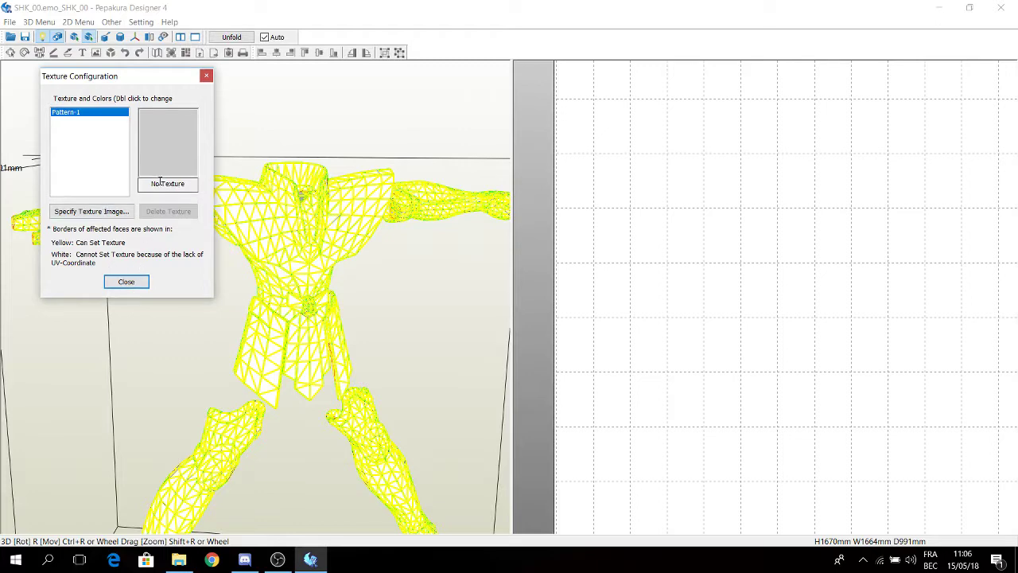
{"action": "left_click", "coordinate": [94, 212]}
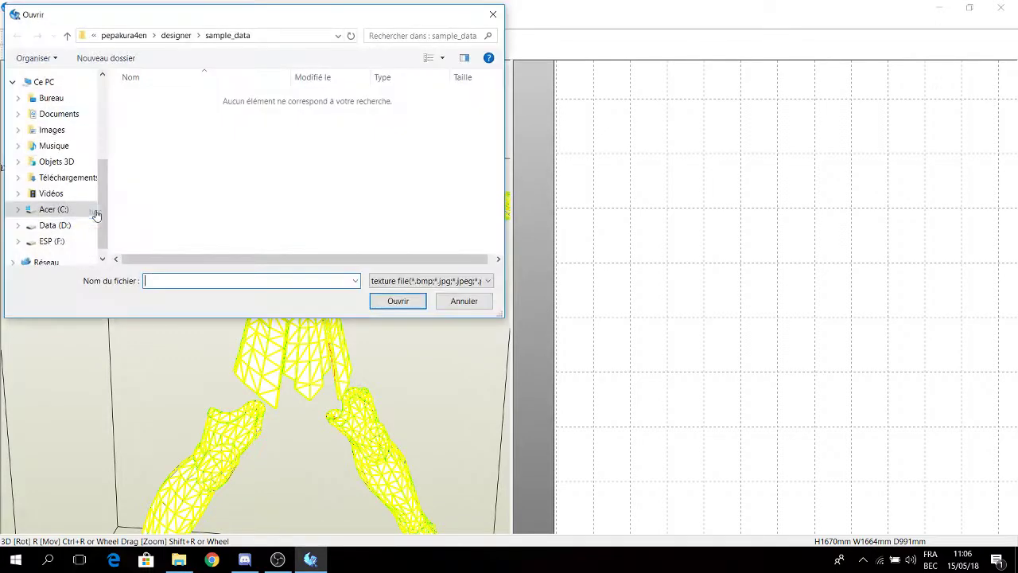
{"action": "left_click", "coordinate": [52, 130]}
{"action": "double_click", "coordinate": [158, 112]}
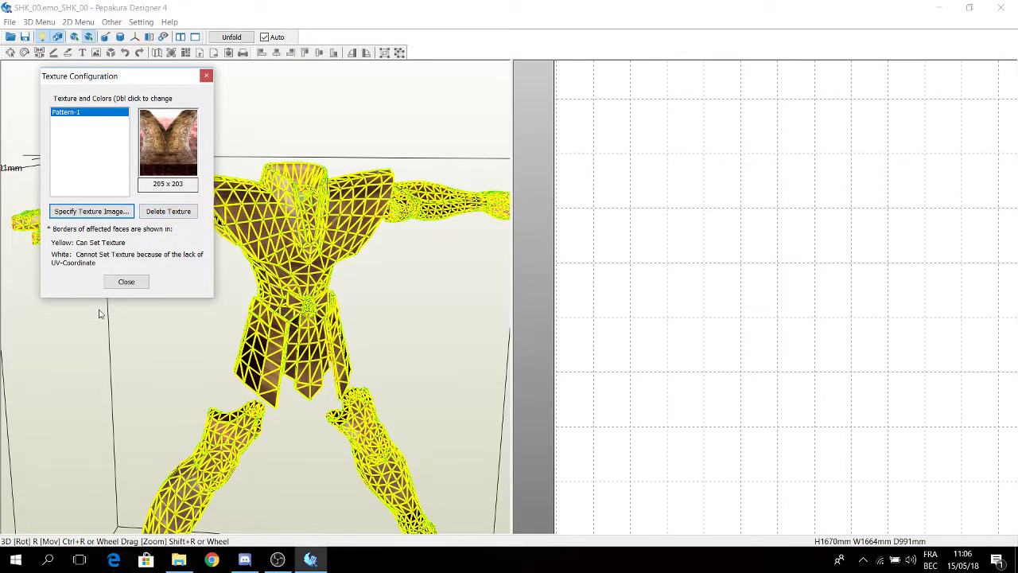
{"action": "left_click", "coordinate": [142, 282]}
{"action": "mouse_move", "coordinate": [276, 273]}
{"action": "right_mouse_down"}
{"action": "mouse_move", "coordinate": [191, 282]}
{"action": "mouse_move", "coordinate": [272, 259]}
{"action": "right_mouse_up"}
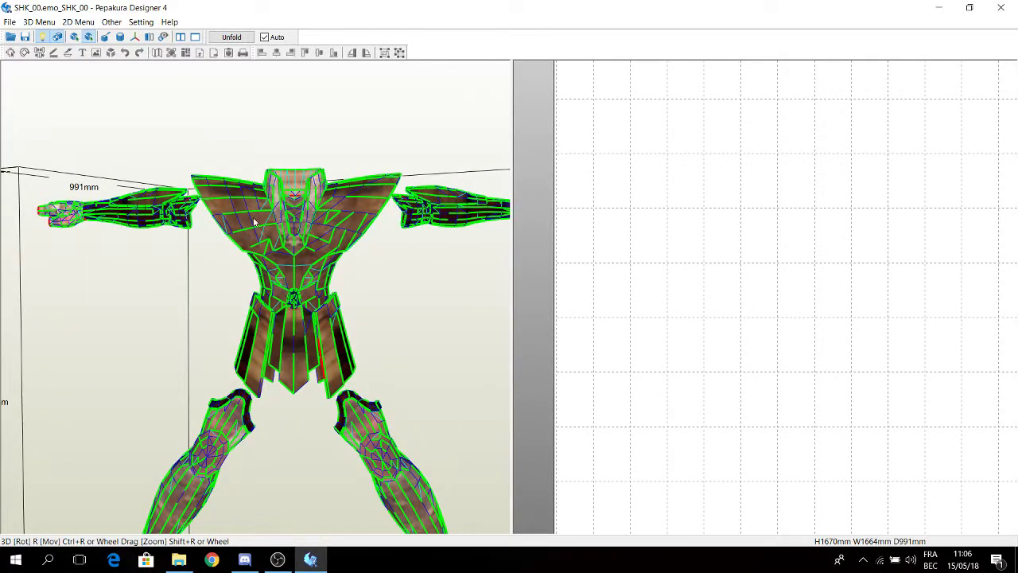
{"action": "right_click_drag", "start_coordinate": [282, 233], "coordinate": [115, 96]}
Delete the texture image from Pattern-1 in the texture configuration
{"action": "left_click", "coordinate": [140, 21]}
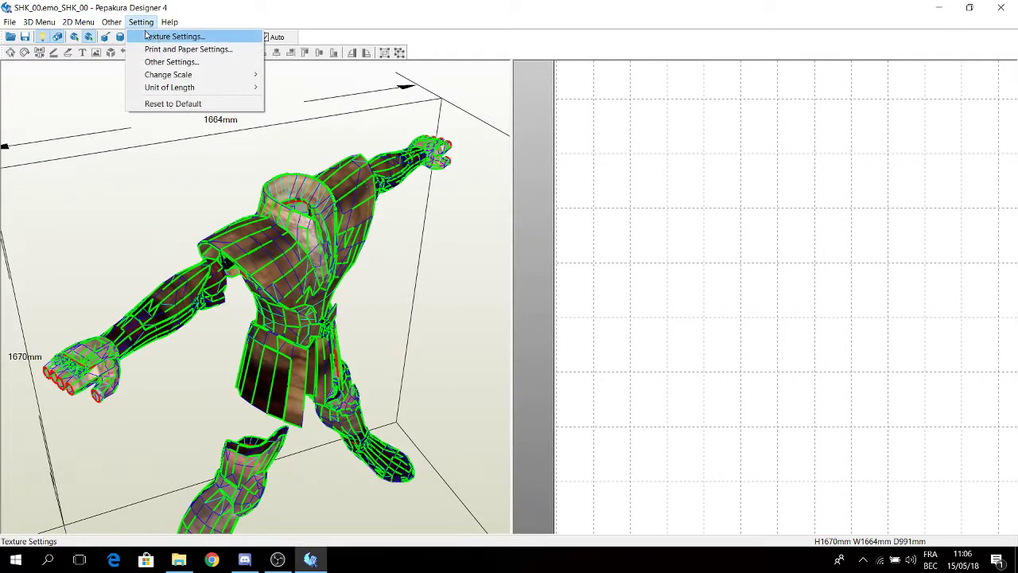
{"action": "left_click", "coordinate": [159, 35]}
{"action": "left_click", "coordinate": [167, 211]}
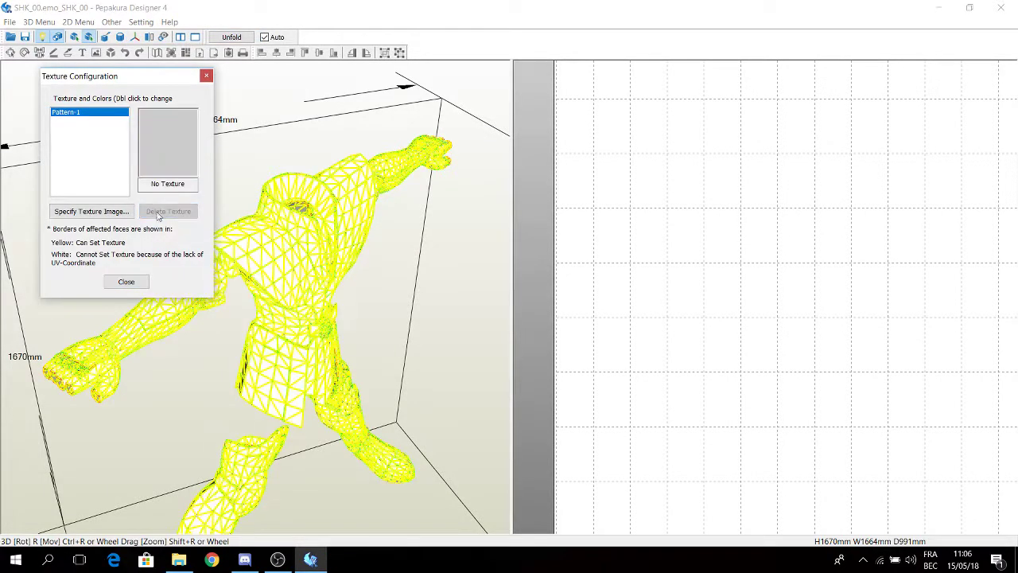
{"action": "left_click", "coordinate": [129, 285]}
Look over the texture, unfold and window display options, and examine the open edges on the whole armour from several sides
{"action": "left_click", "coordinate": [112, 21]}
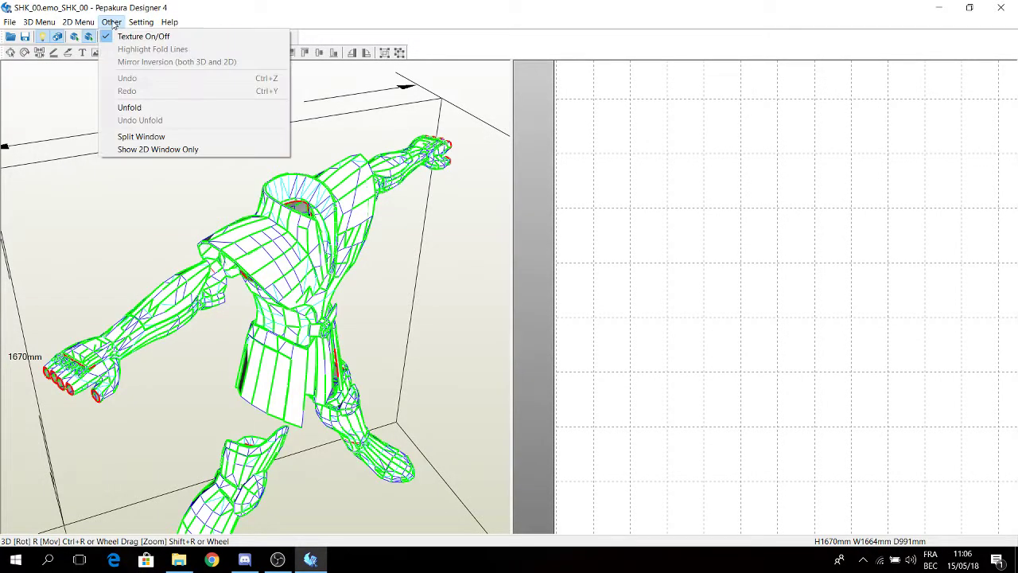
{"action": "mouse_move", "coordinate": [134, 23]}
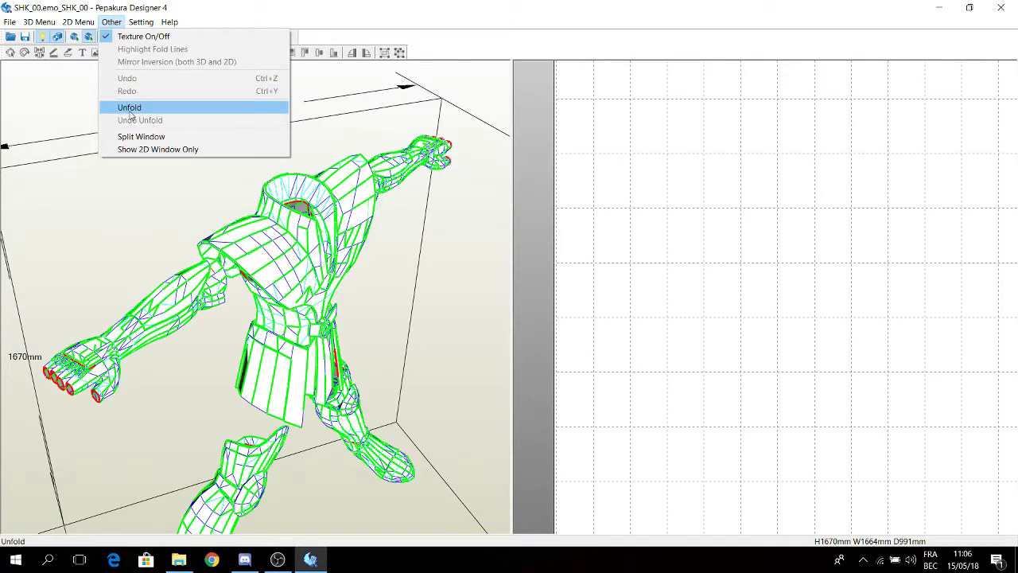
{"action": "left_click", "coordinate": [134, 192]}
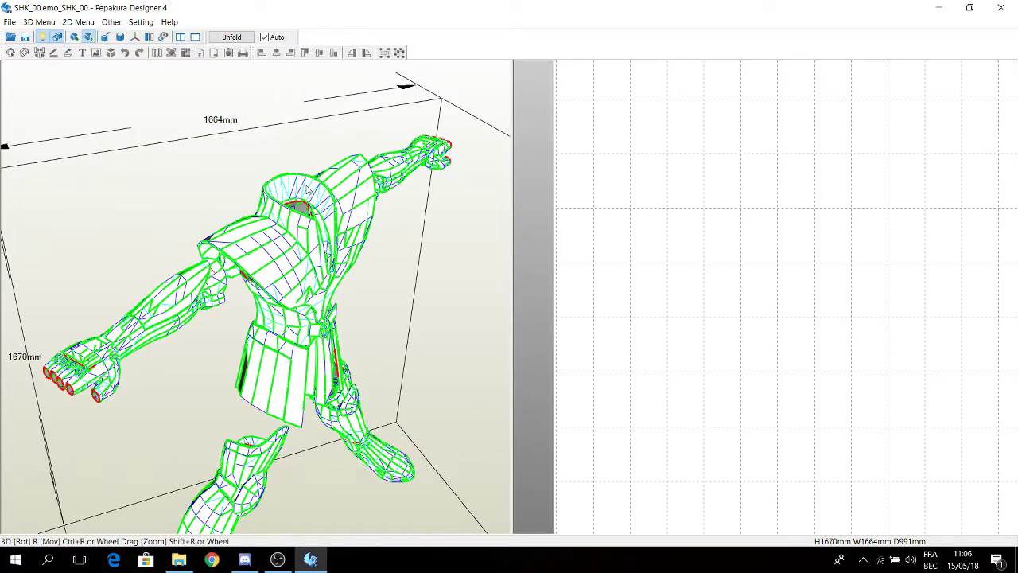
{"action": "right_click_drag", "start_coordinate": [307, 189], "coordinate": [259, 229]}
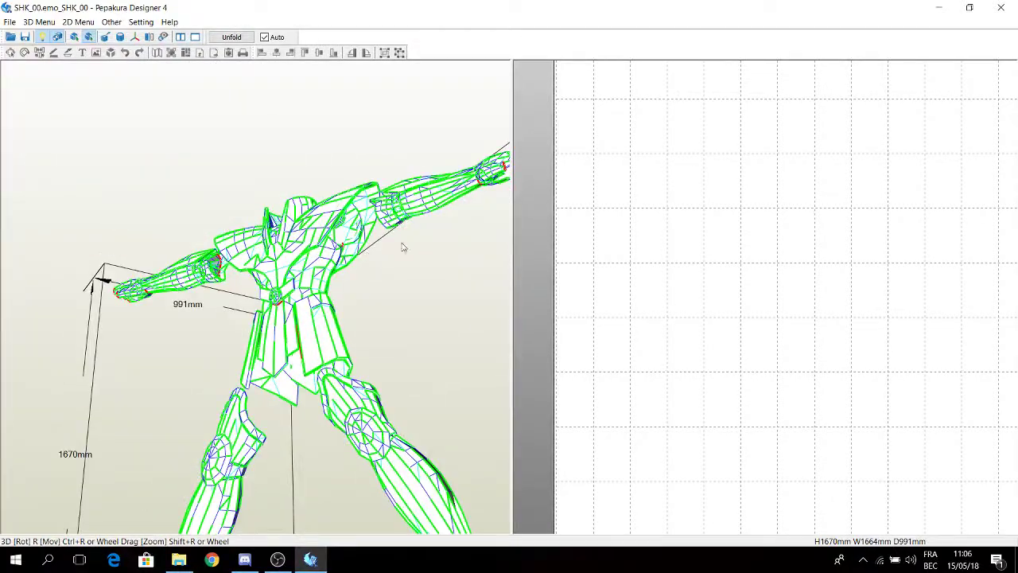
{"action": "right_click_drag", "start_coordinate": [402, 247], "coordinate": [314, 243]}
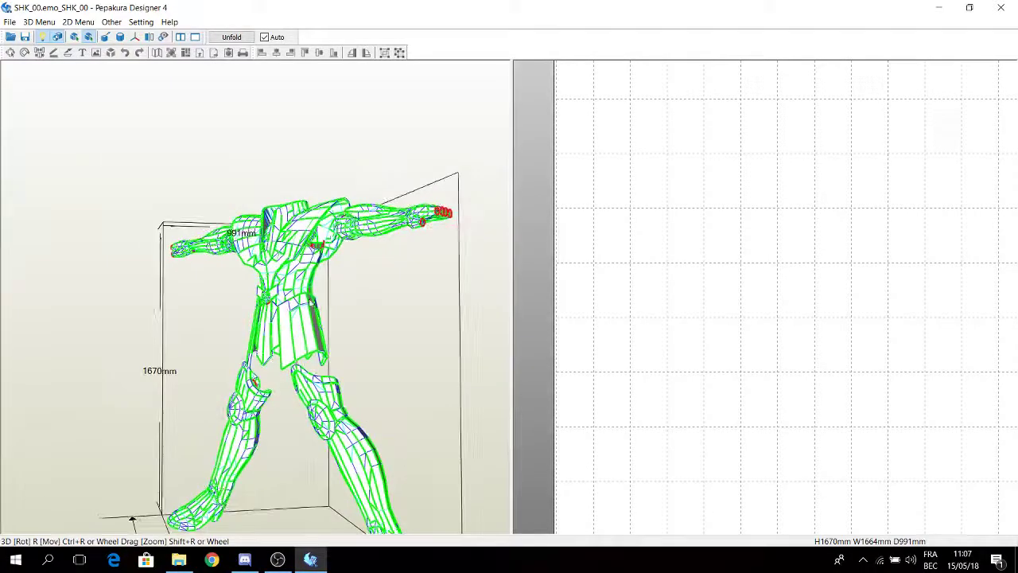
{"action": "right_click_drag", "start_coordinate": [312, 301], "coordinate": [292, 309]}
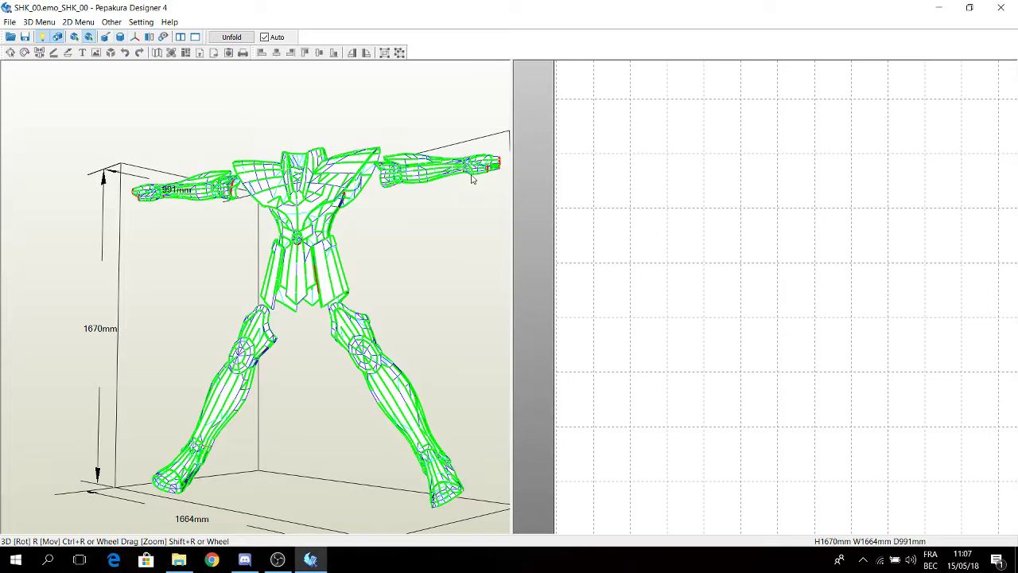
{"action": "right_click_drag", "start_coordinate": [238, 354], "coordinate": [293, 347]}
{"action": "right_click_drag", "start_coordinate": [421, 227], "coordinate": [295, 251]}
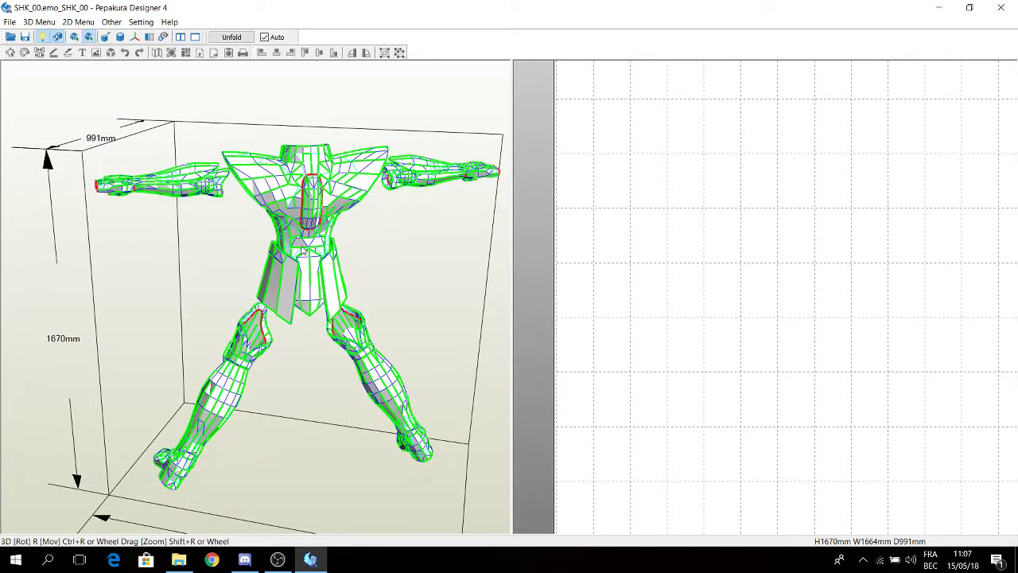